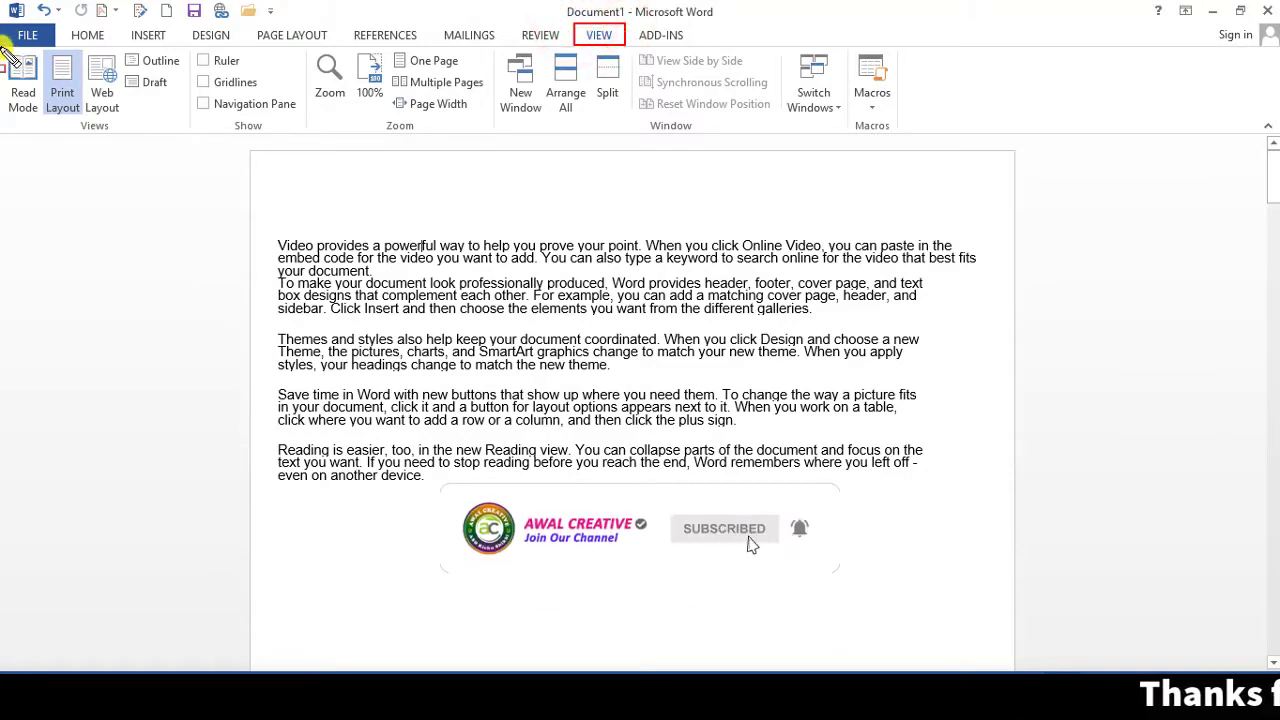
# - Select several words and then a block of the sample paragraphs
pyautogui.moveTo(3, 47)
pyautogui.mouseDown()
pyautogui.moveTo(291, 114)
pyautogui.moveTo(694, 154)
pyautogui.moveTo(1135, 135)
pyautogui.moveTo(1125, 143)
pyautogui.mouseUp()
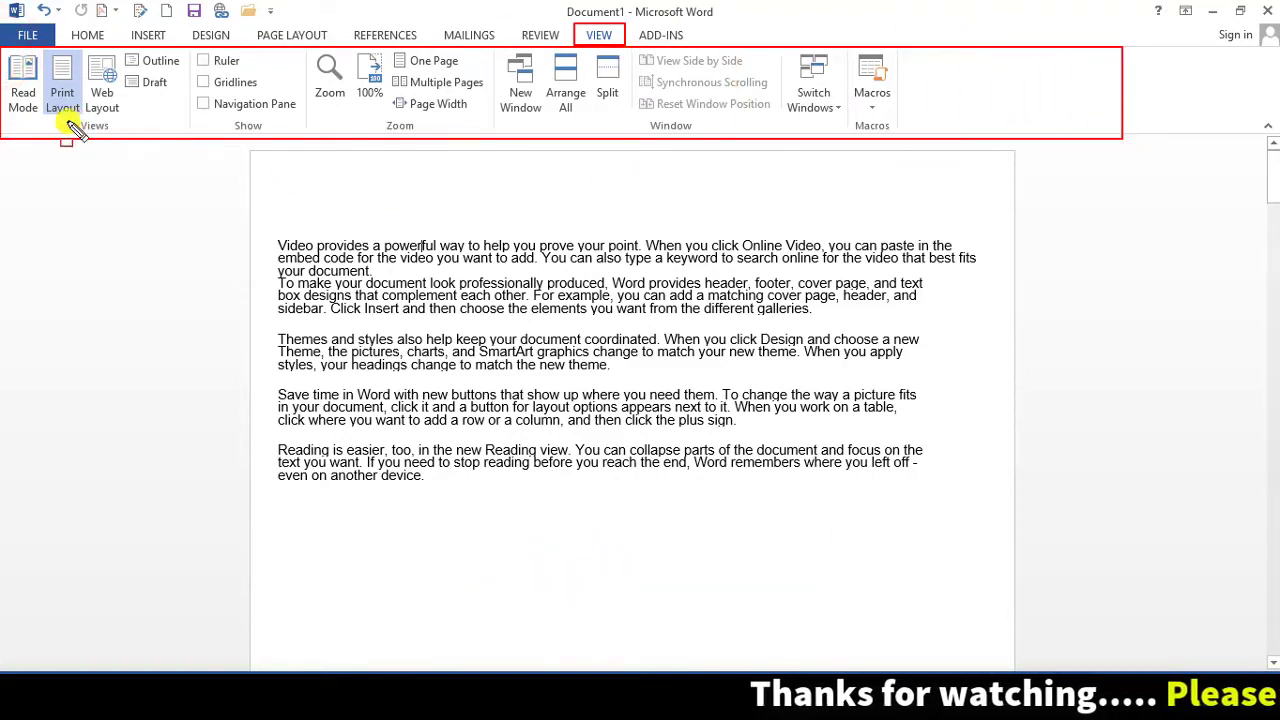
pyautogui.moveTo(105, 125); pyautogui.dragTo(117, 136)
pyautogui.moveTo(224, 118)
pyautogui.mouseDown()
pyautogui.moveTo(277, 126)
pyautogui.moveTo(290, 143)
pyautogui.mouseUp()
pyautogui.moveTo(369, 117); pyautogui.dragTo(436, 141)
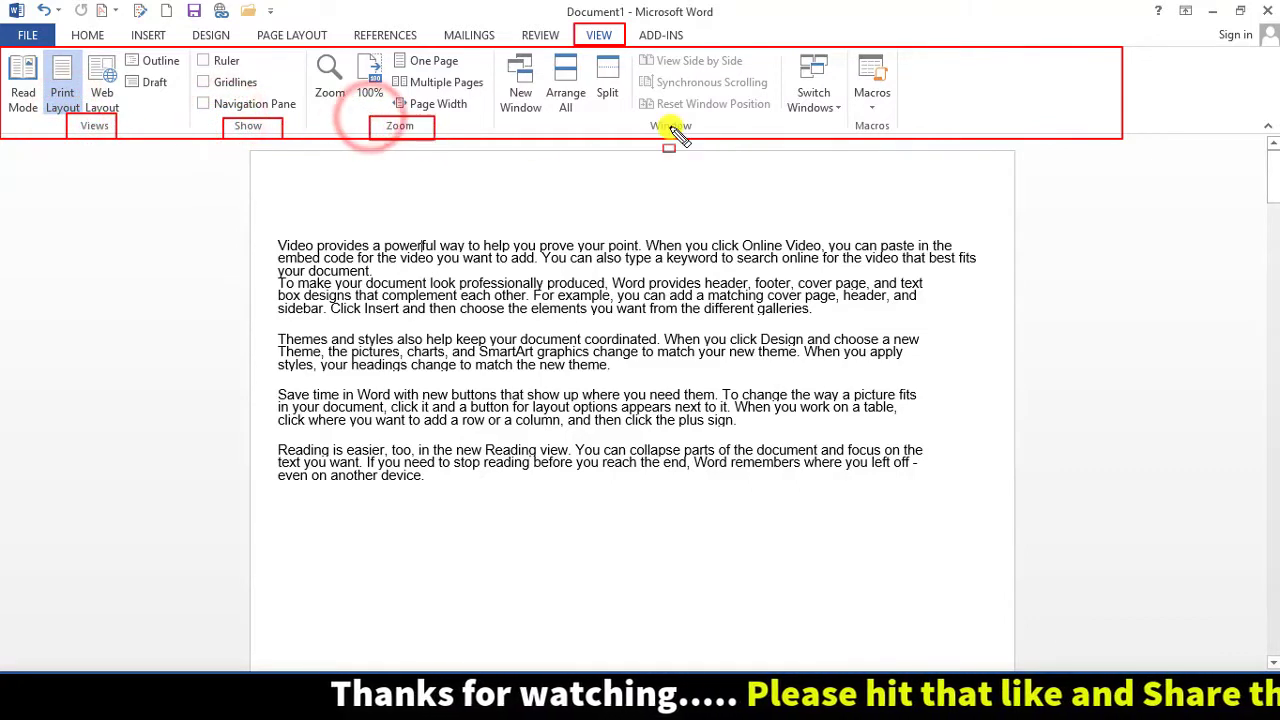
pyautogui.moveTo(634, 117); pyautogui.dragTo(705, 133)
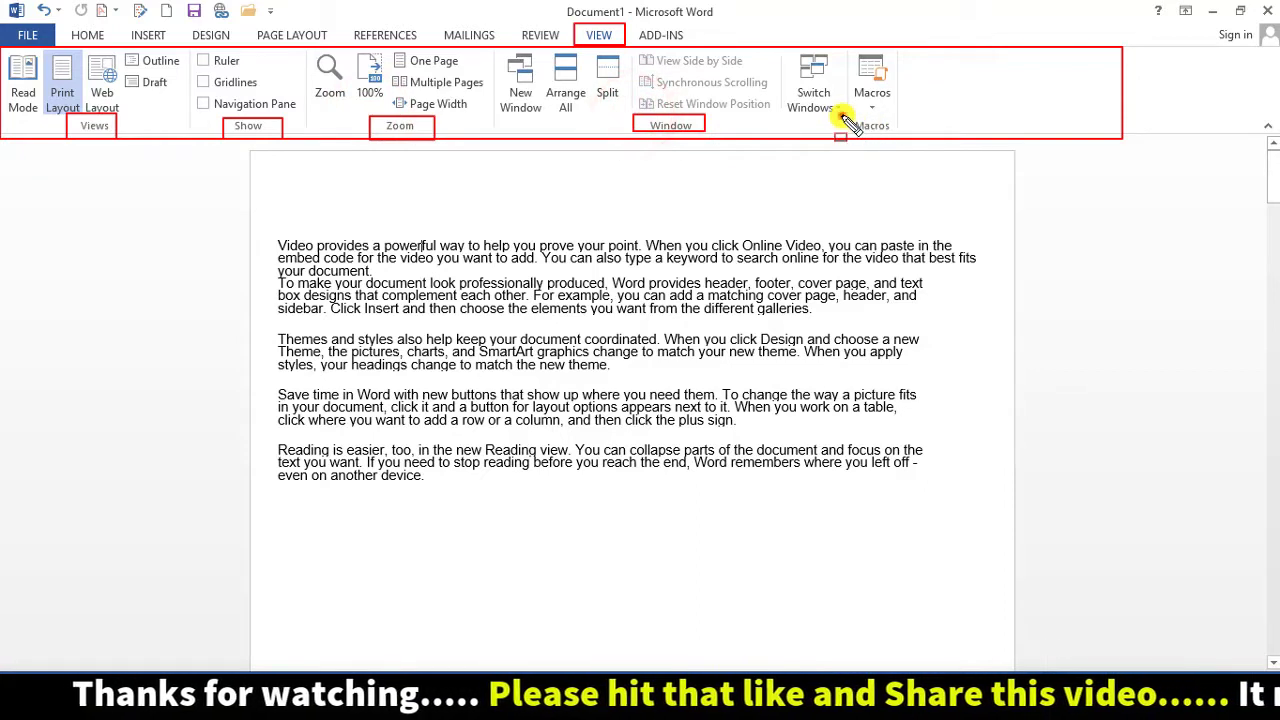
pyautogui.moveTo(843, 117); pyautogui.dragTo(894, 154)
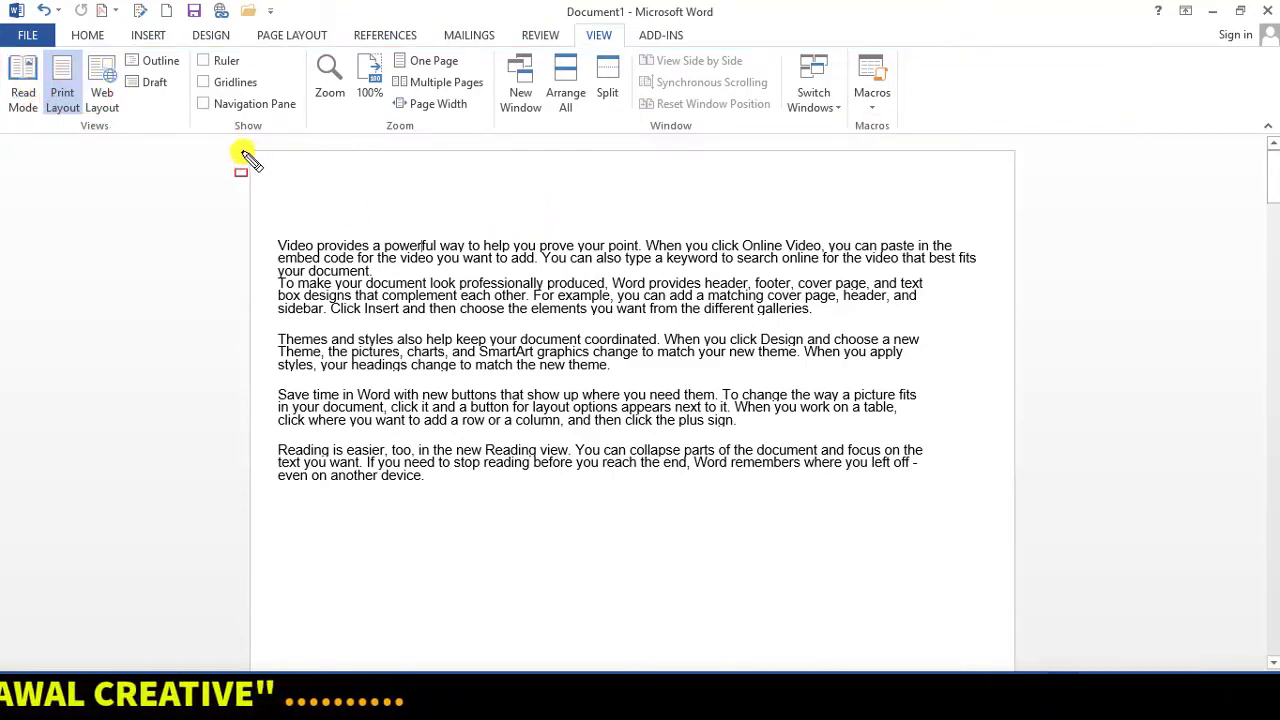
pyautogui.moveTo(250, 155)
pyautogui.mouseDown()
pyautogui.moveTo(466, 266)
pyautogui.moveTo(918, 632)
pyautogui.moveTo(1015, 630)
pyautogui.mouseUp()
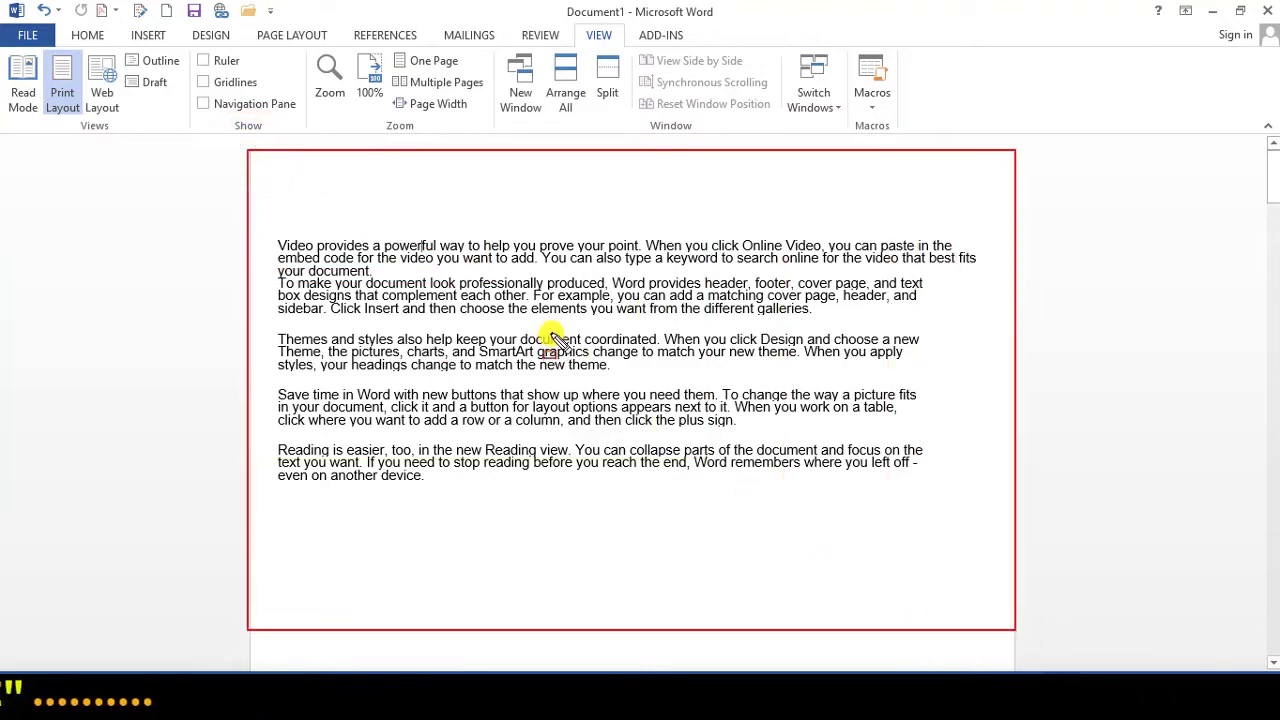
# - Page through the document in Read Mode, then return to editing
pyautogui.click(21, 89)
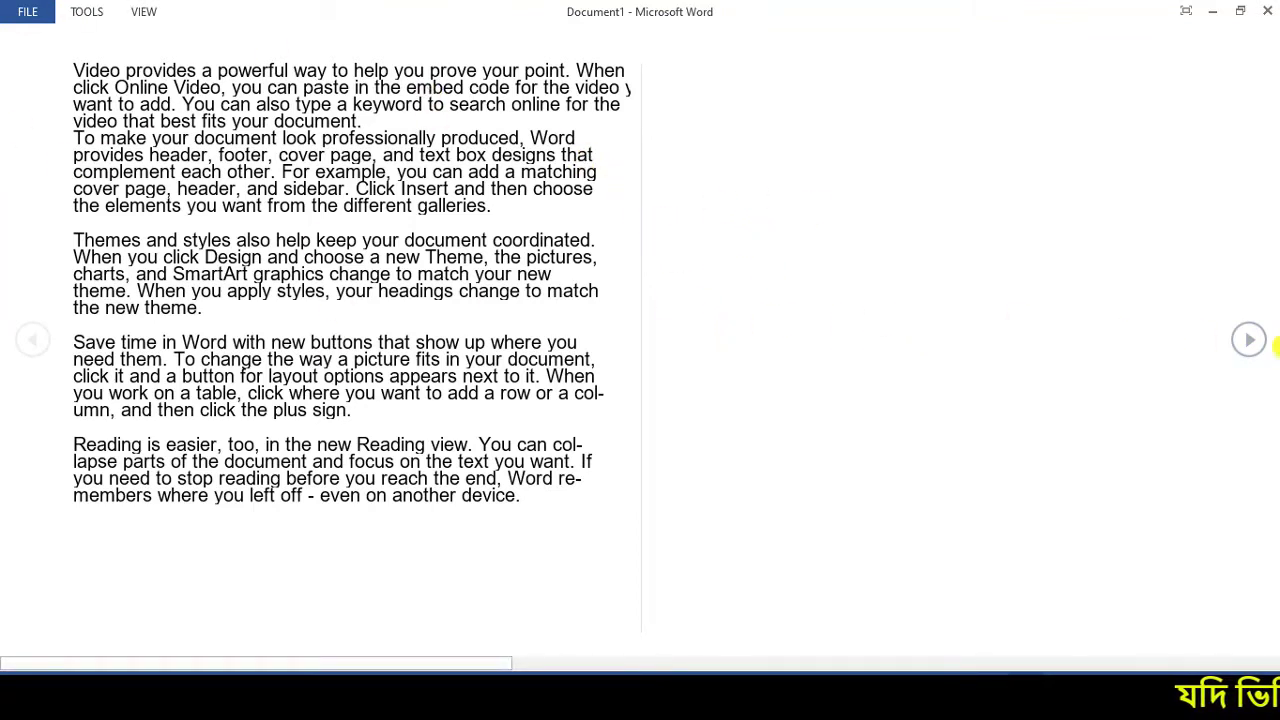
pyautogui.click(1252, 341)
pyautogui.click(1252, 341)
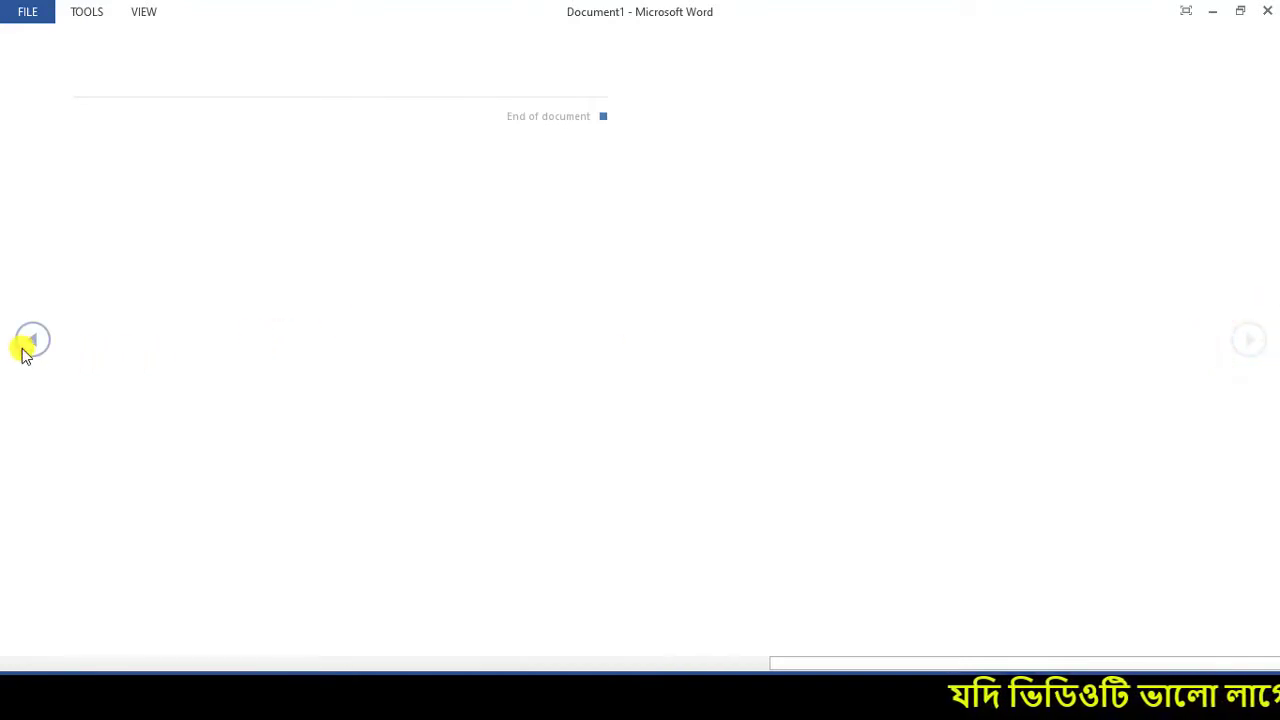
pyautogui.click(28, 340)
pyautogui.click(1252, 344)
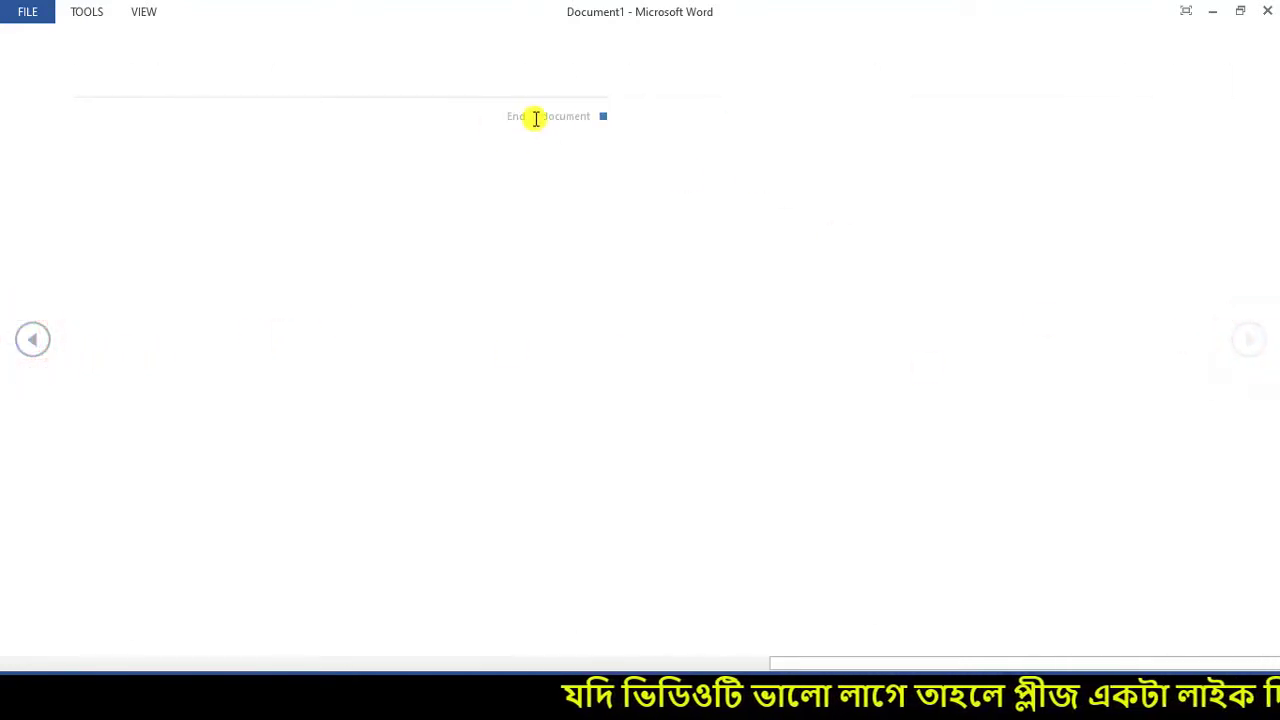
pyautogui.click(601, 115)
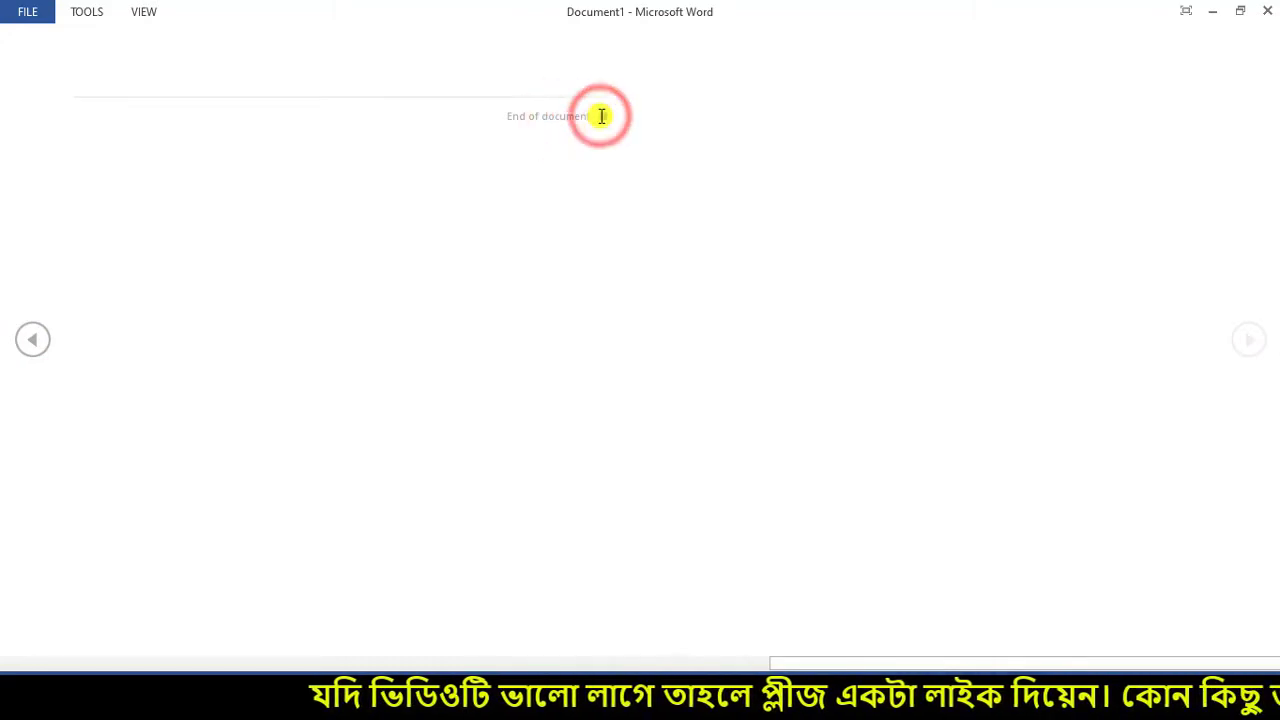
pyautogui.click(32, 342)
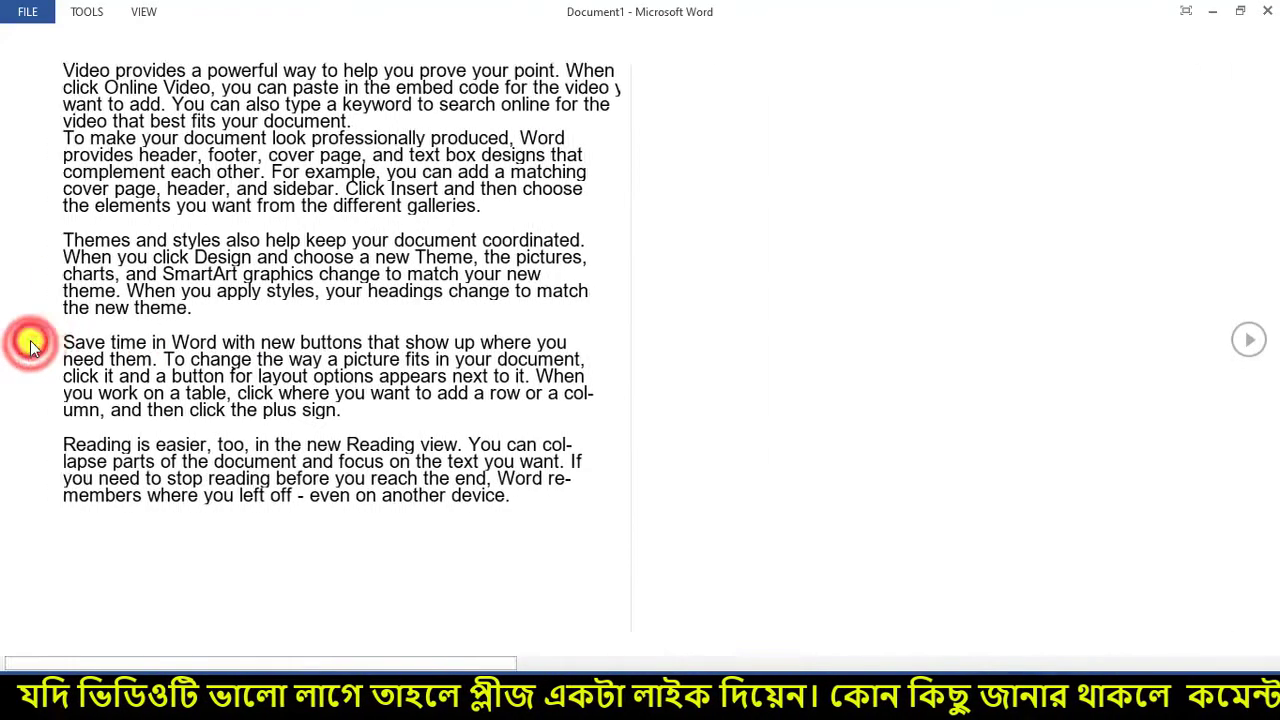
pyautogui.click(150, 22)
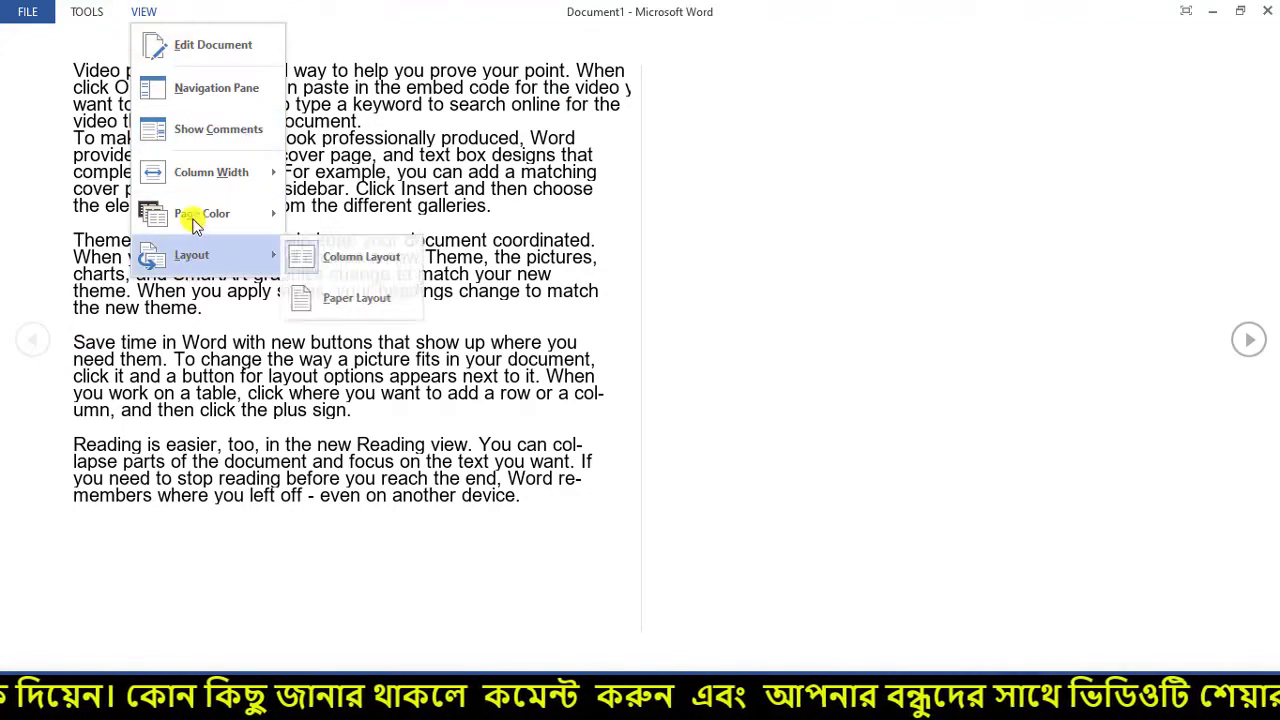
pyautogui.click(218, 48)
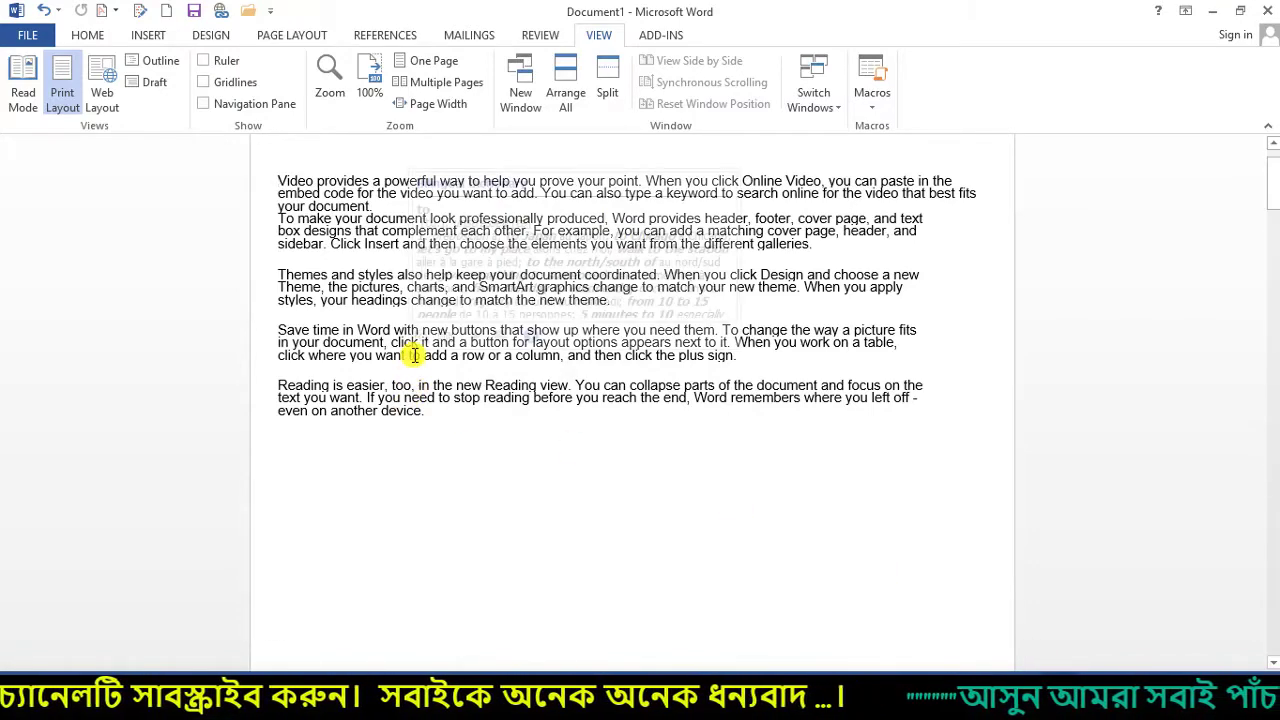
# - Insert a page break on blank page 2 and begin typing 'Hell' there
pyautogui.click(62, 88)
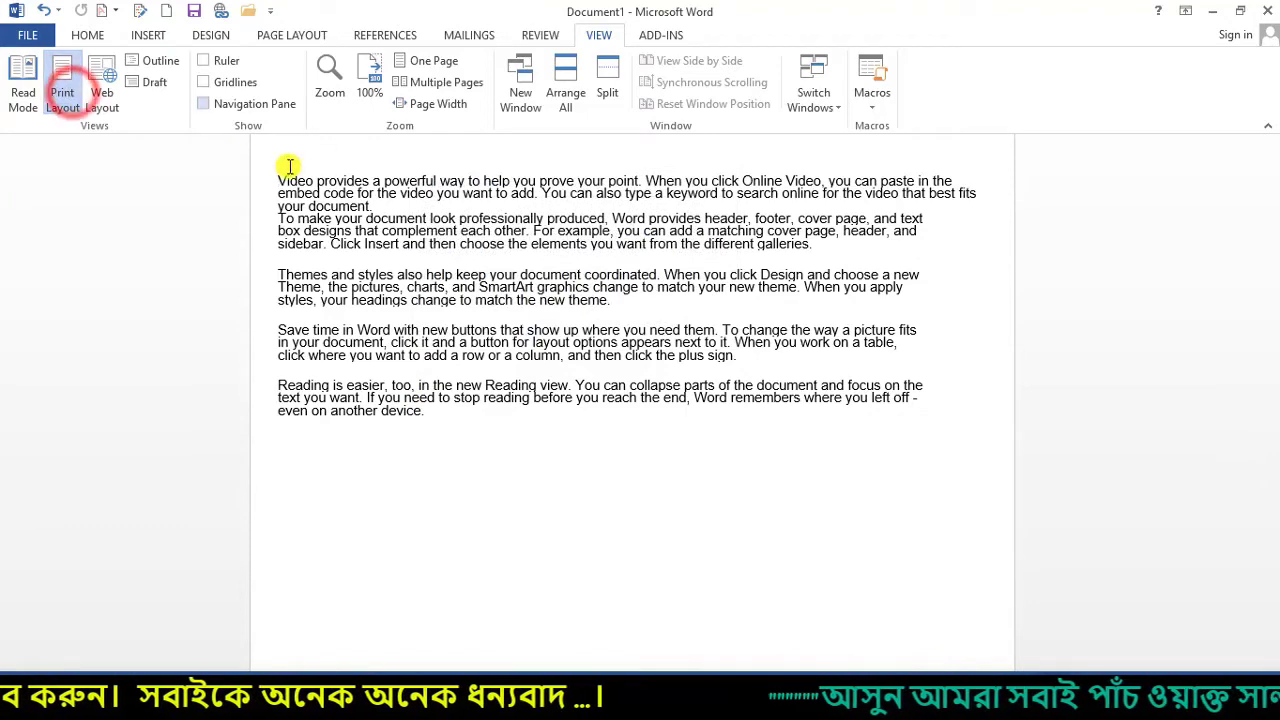
pyautogui.scroll(1, 504, 263)
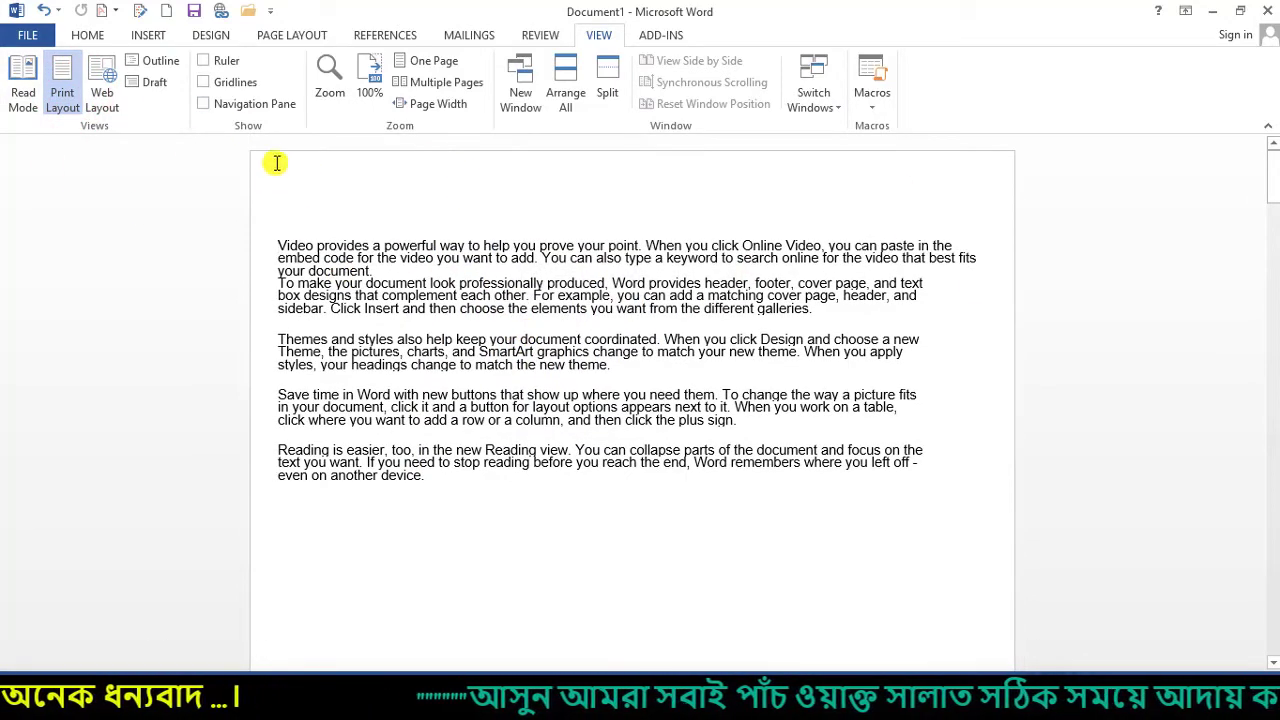
pyautogui.moveTo(250, 150); pyautogui.dragTo(1020, 661)
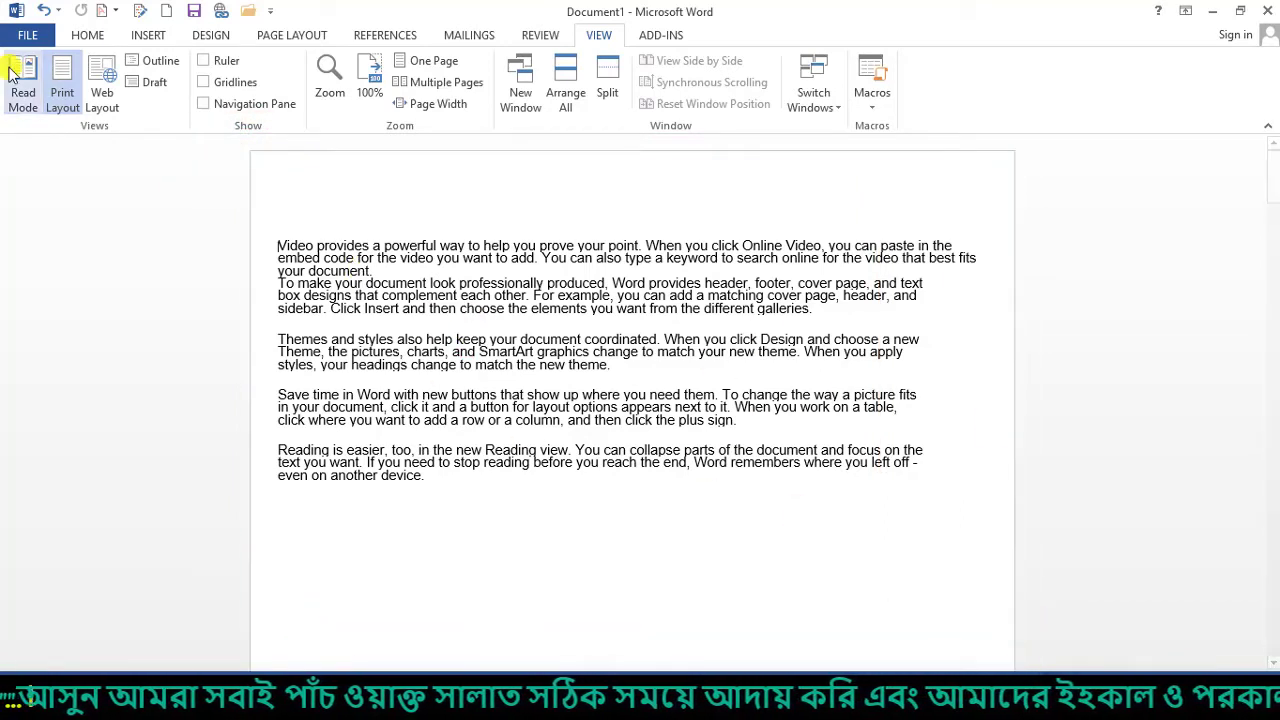
pyautogui.click(62, 85)
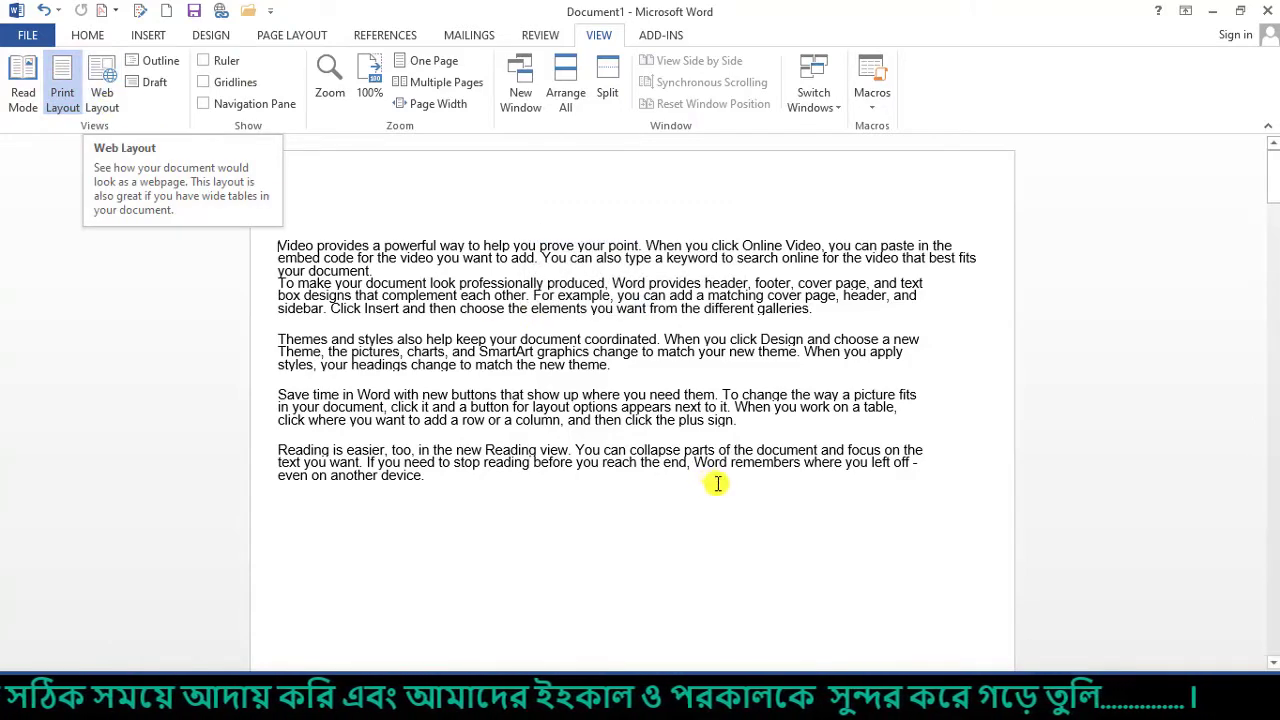
pyautogui.scroll(-15, 637, 480)
pyautogui.click(457, 371)
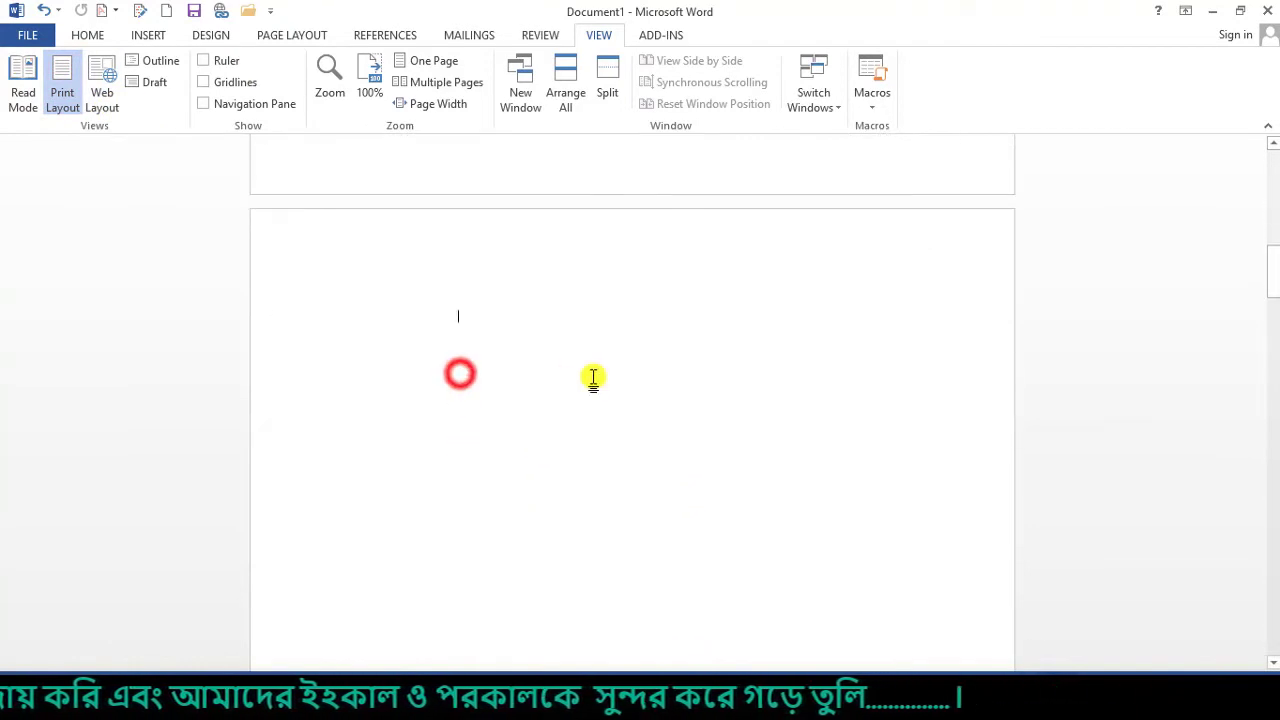
pyautogui.hotkey('ctrl', 'Return')
pyautogui.write('Hell')
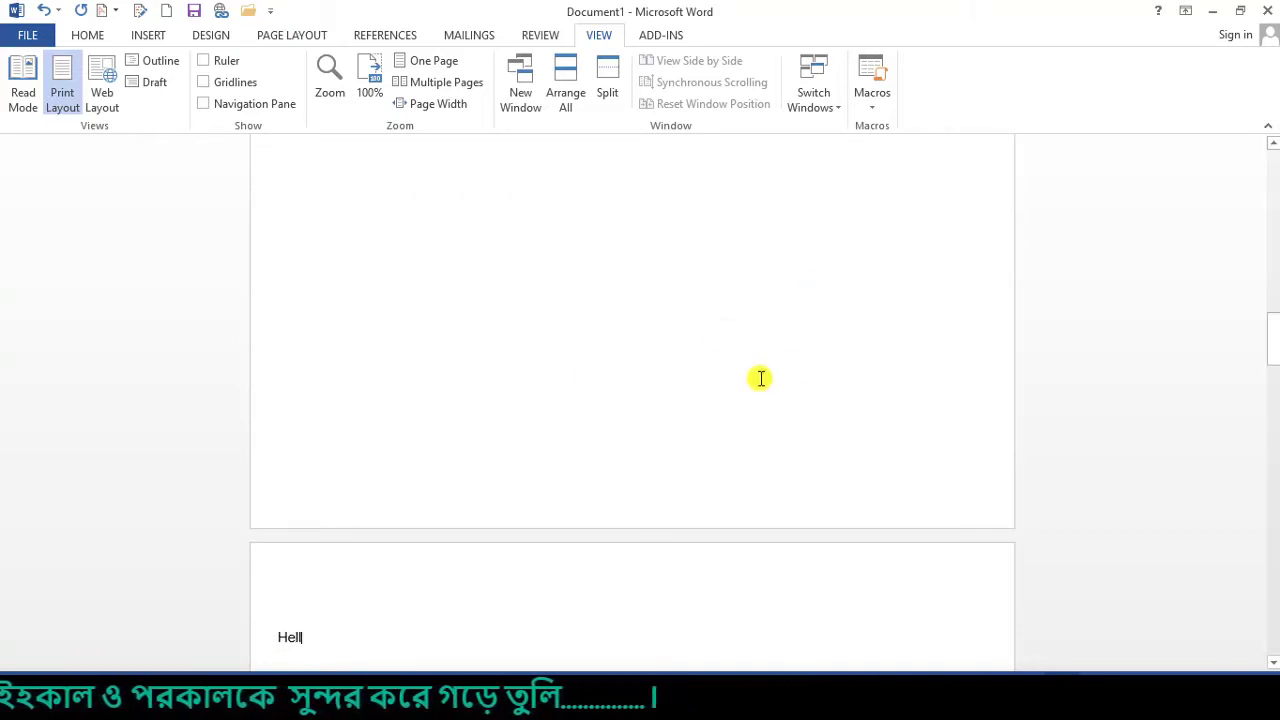
# - Type 'hi' on page 4 and start 'round' on the last page
pyautogui.scroll(-12, 626, 483)
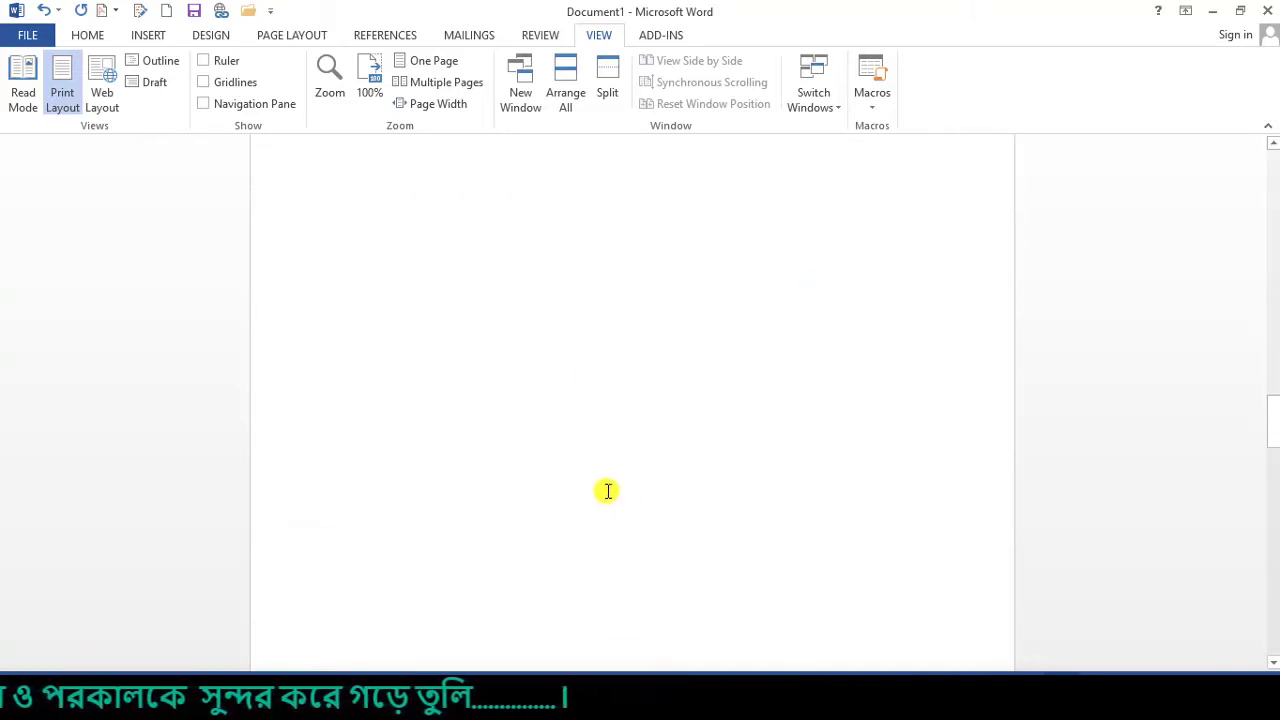
pyautogui.click(501, 471)
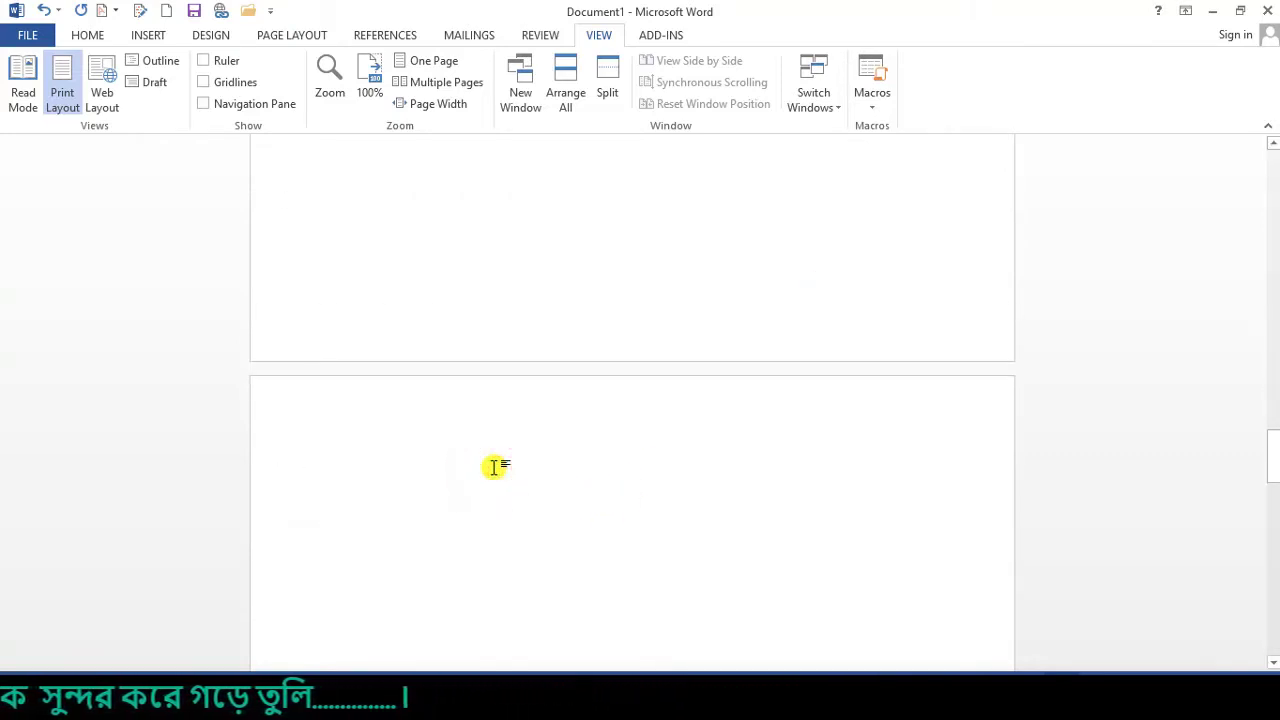
pyautogui.write('hi')
pyautogui.scroll(-15, 484, 392)
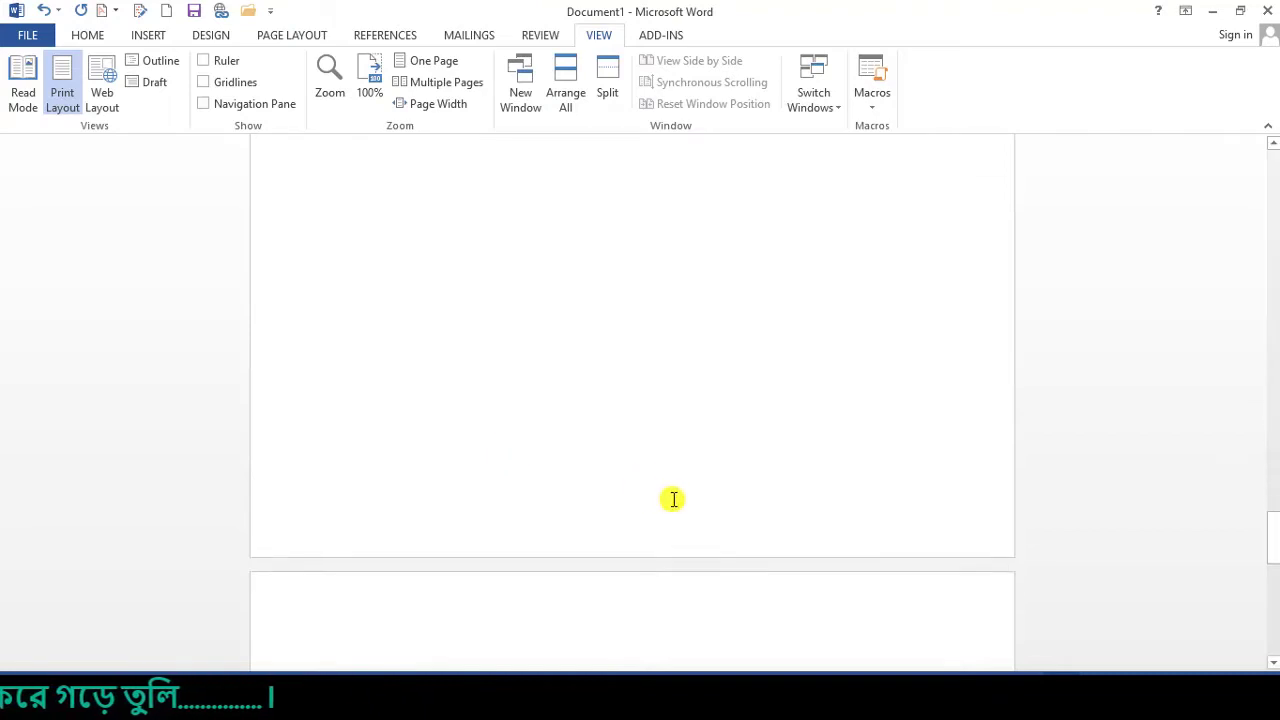
pyautogui.click(560, 342)
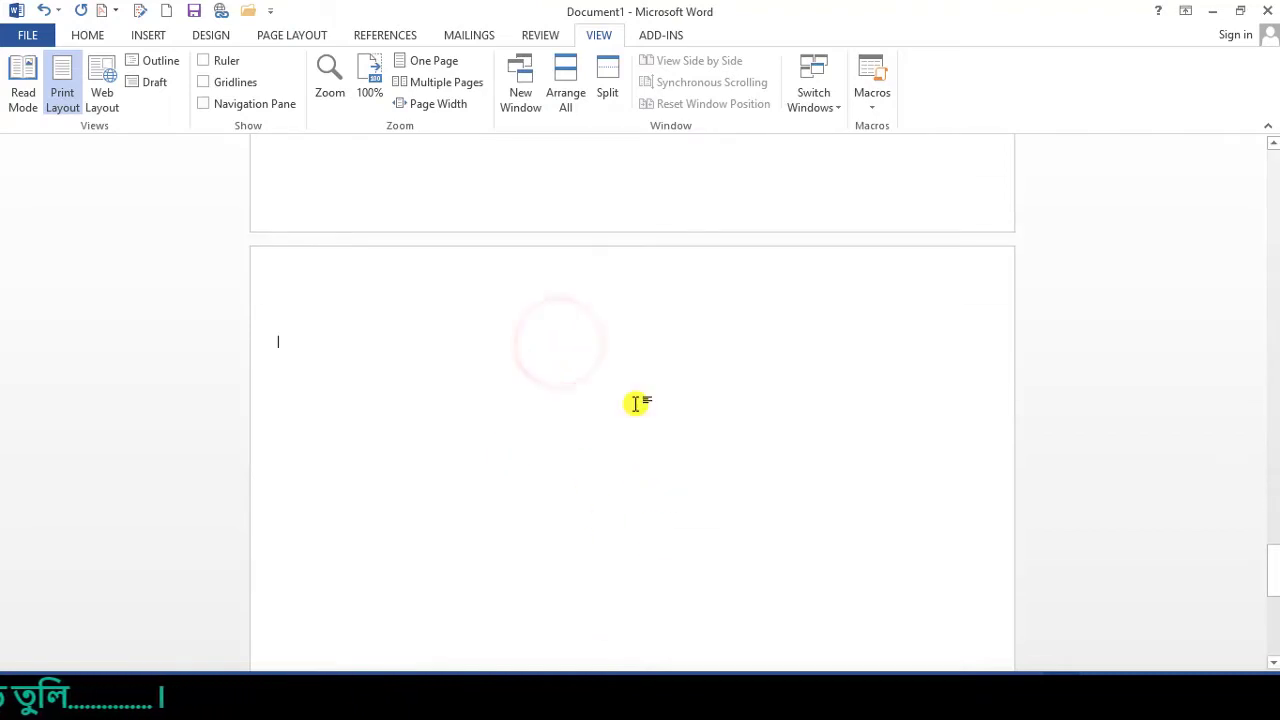
pyautogui.write('r')
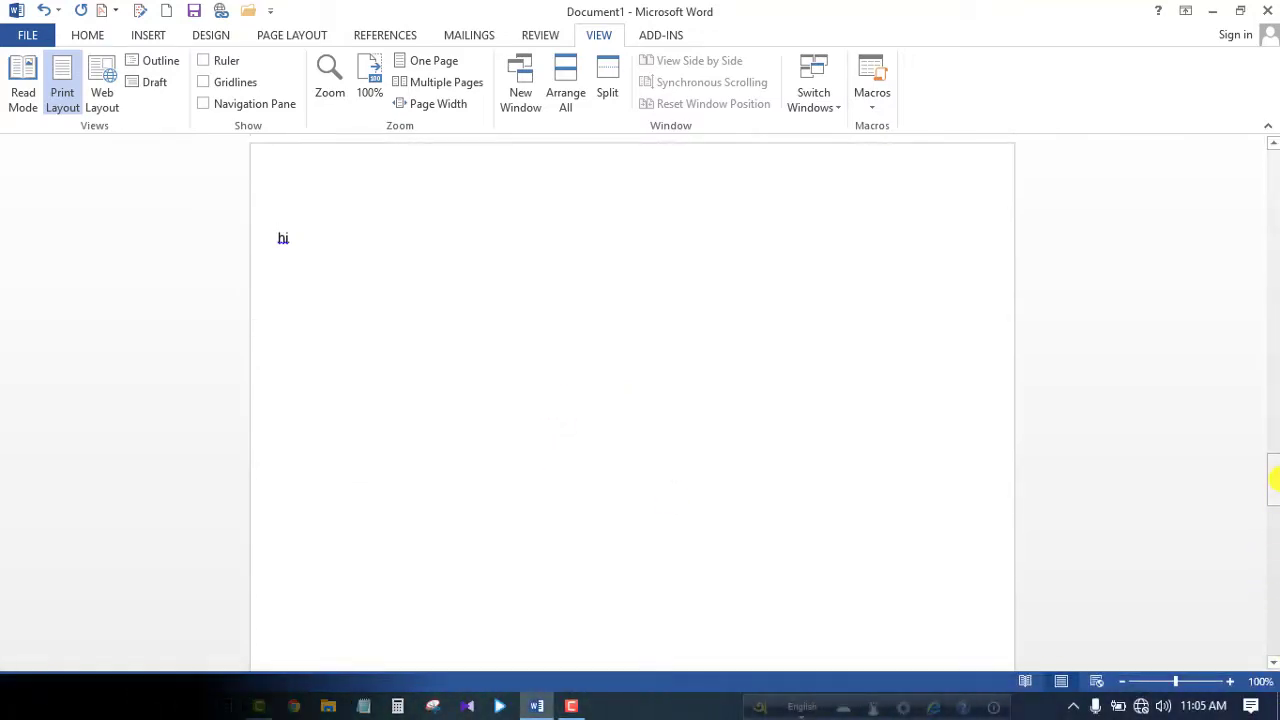
pyautogui.moveTo(1272, 478); pyautogui.dragTo(1272, 140)
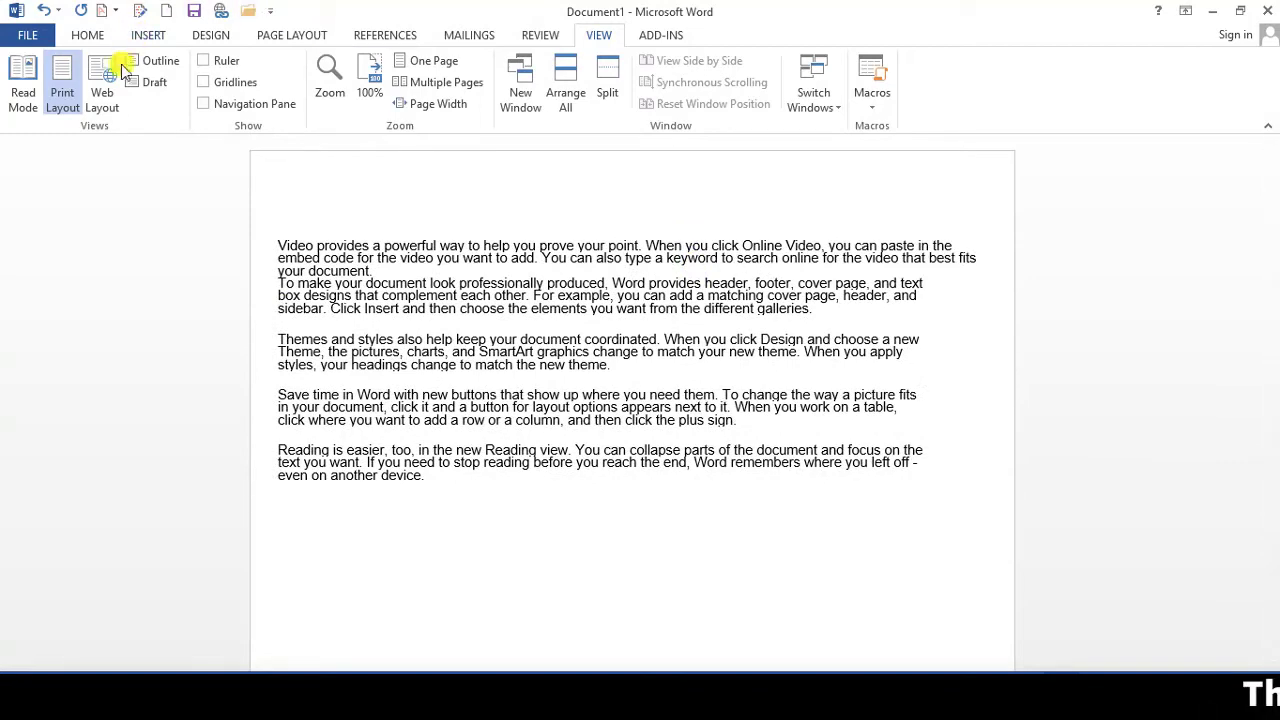
pyautogui.click(107, 106)
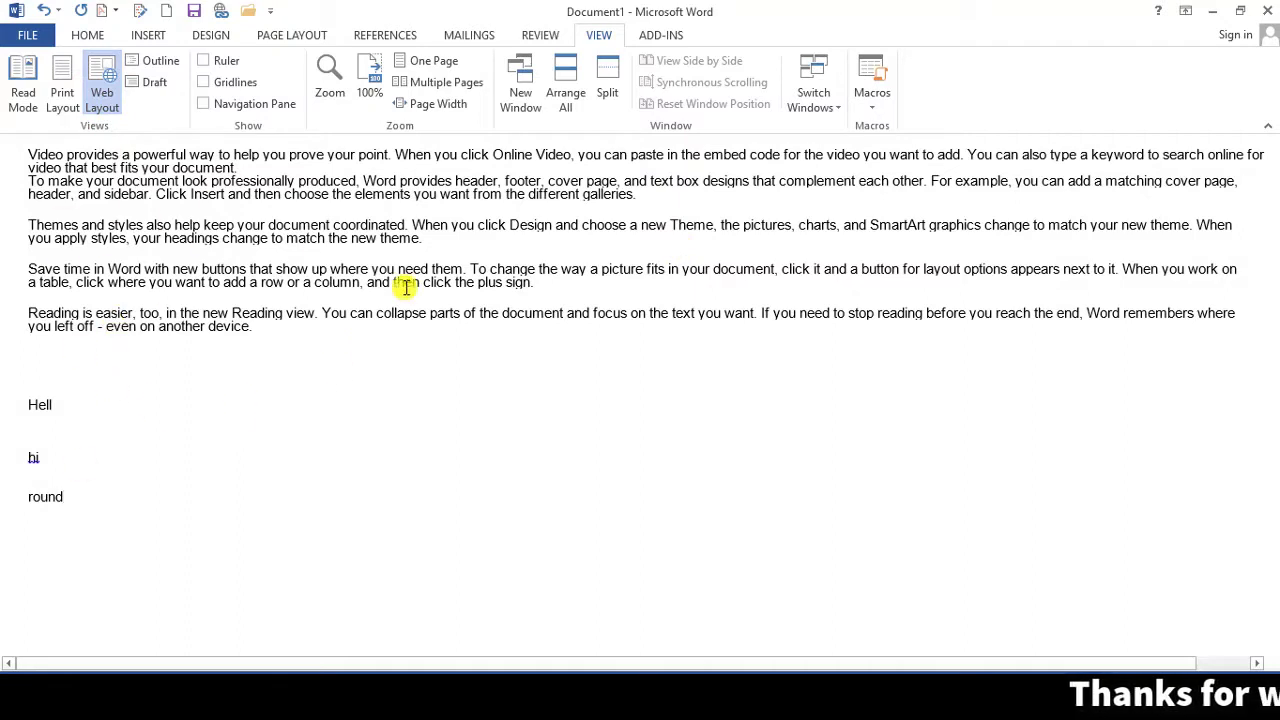
pyautogui.moveTo(8, 145); pyautogui.dragTo(1275, 663)
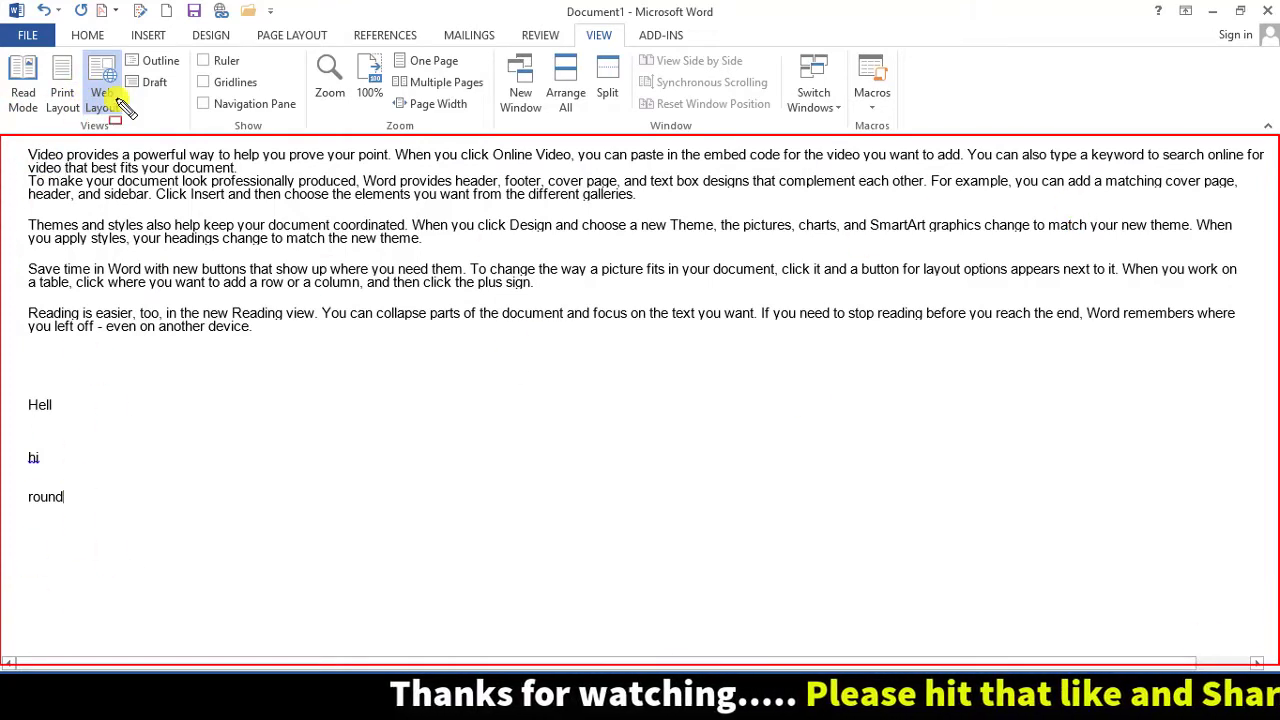
pyautogui.click(60, 92)
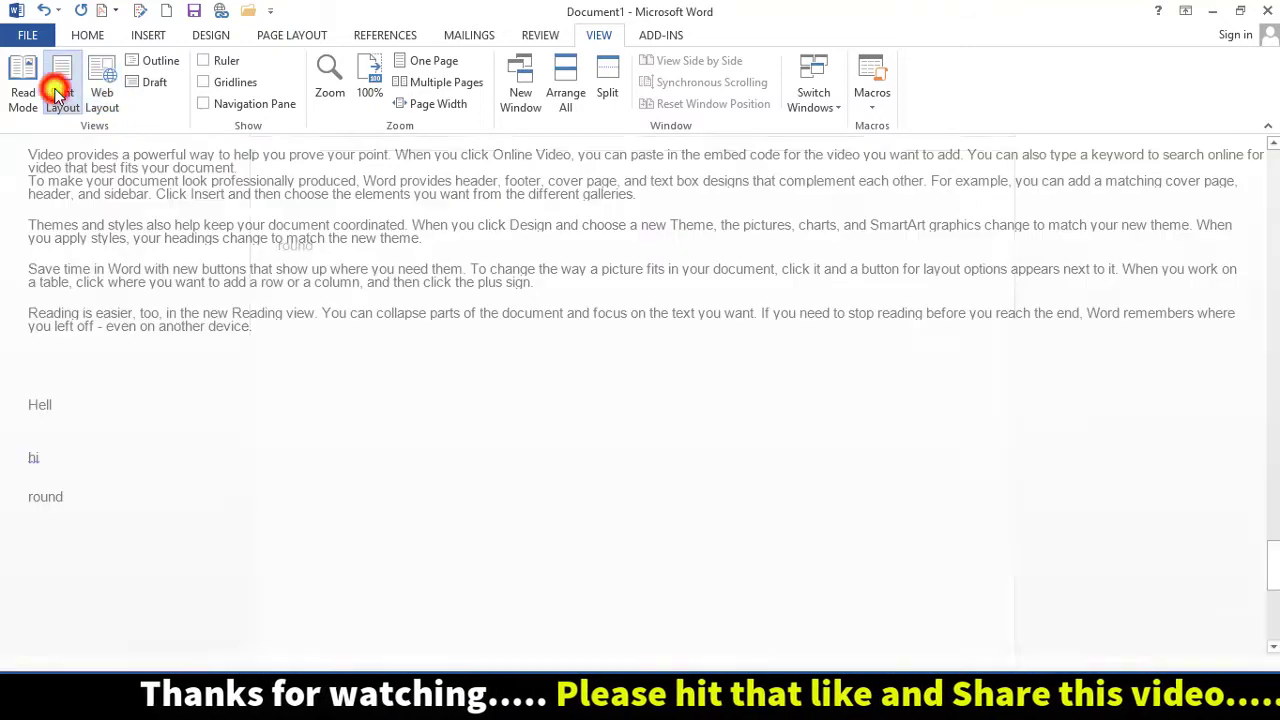
pyautogui.moveTo(1274, 210); pyautogui.dragTo(1272, 525)
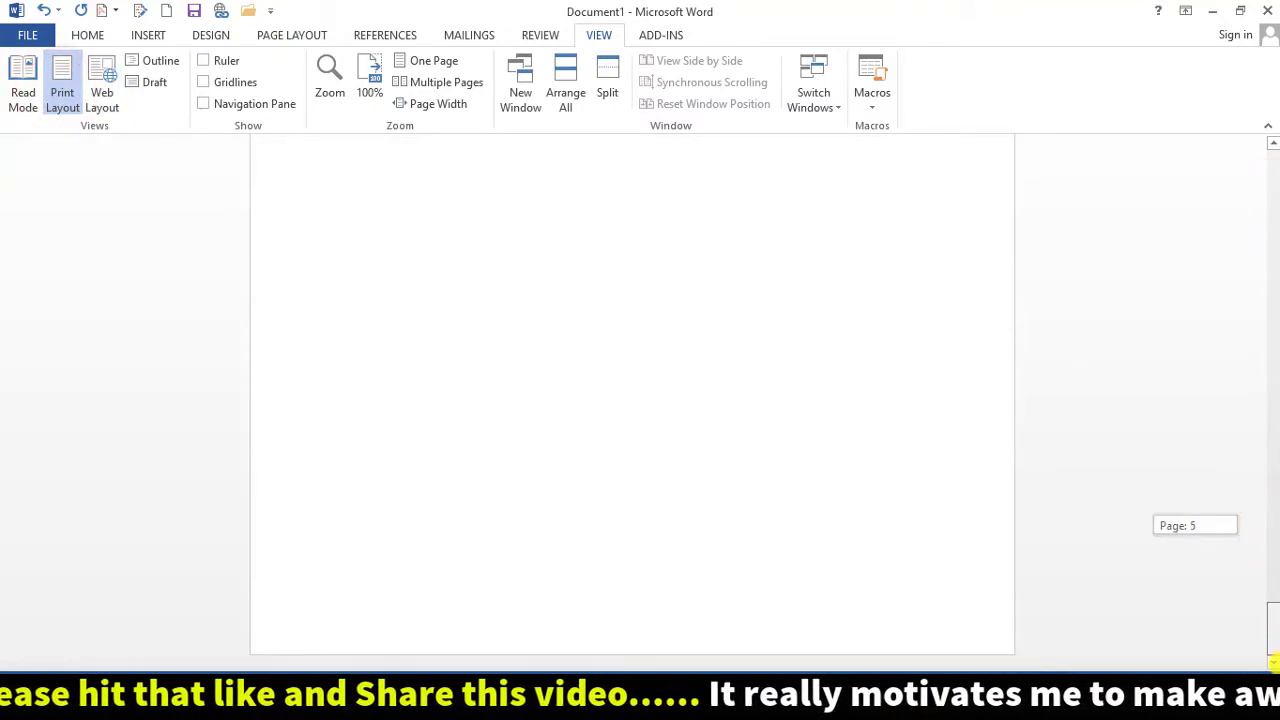
pyautogui.moveTo(1274, 662); pyautogui.dragTo(1262, 290)
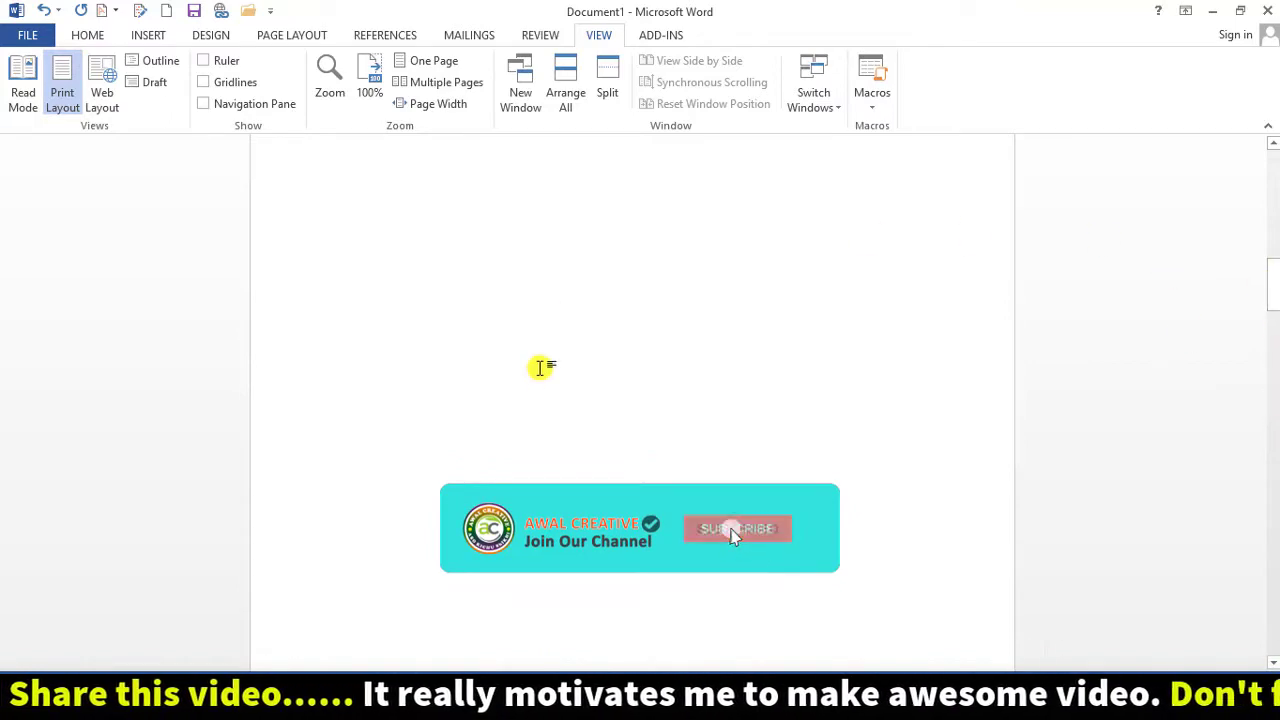
pyautogui.click(110, 108)
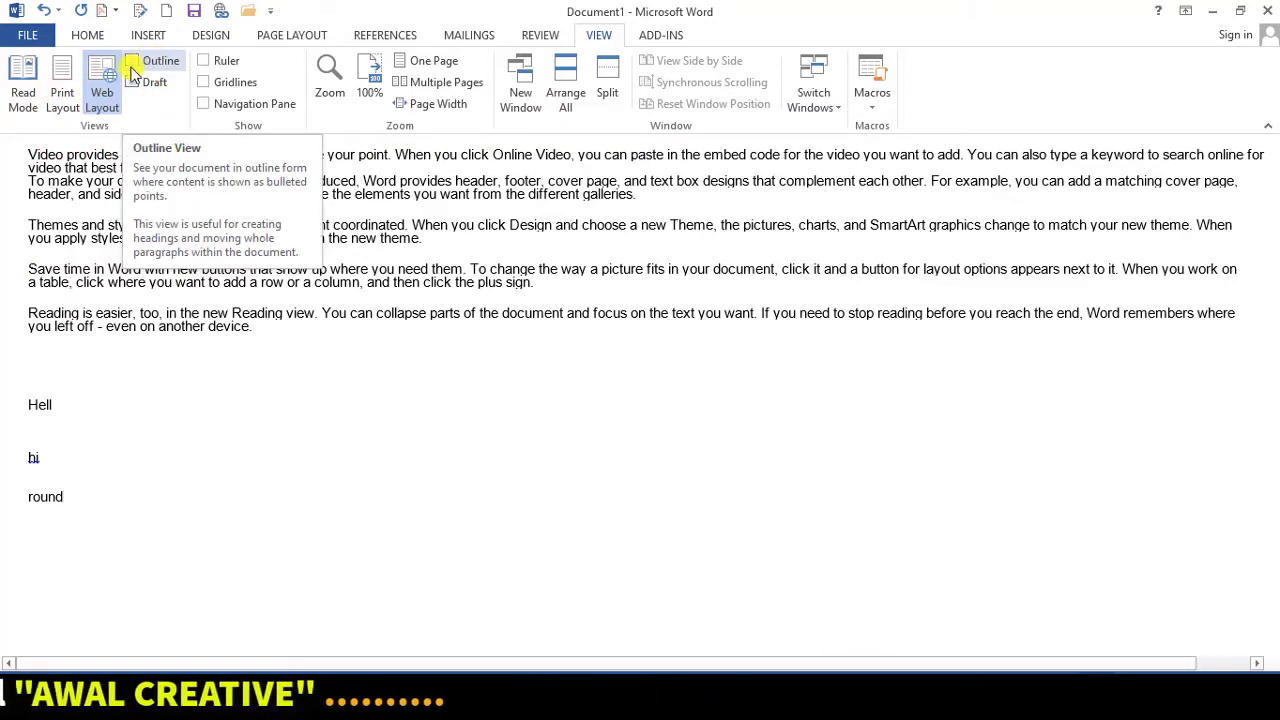
pyautogui.click(63, 104)
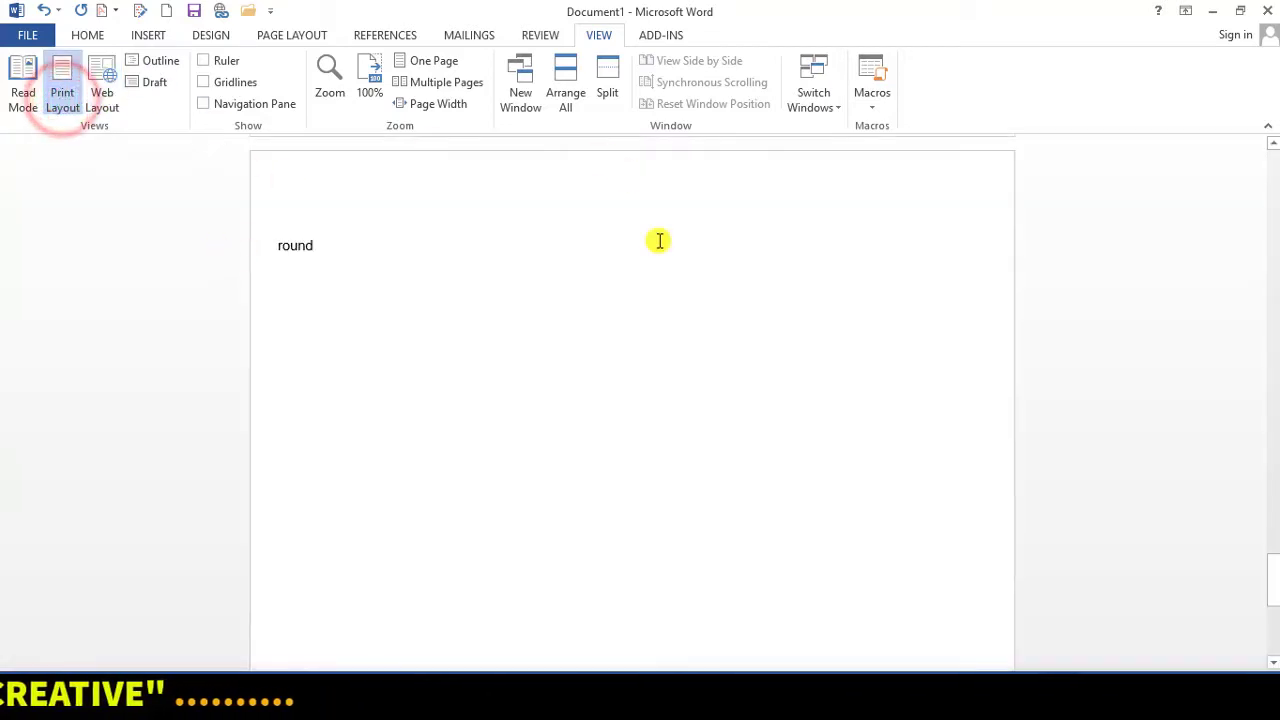
pyautogui.moveTo(1276, 558); pyautogui.dragTo(143, 177)
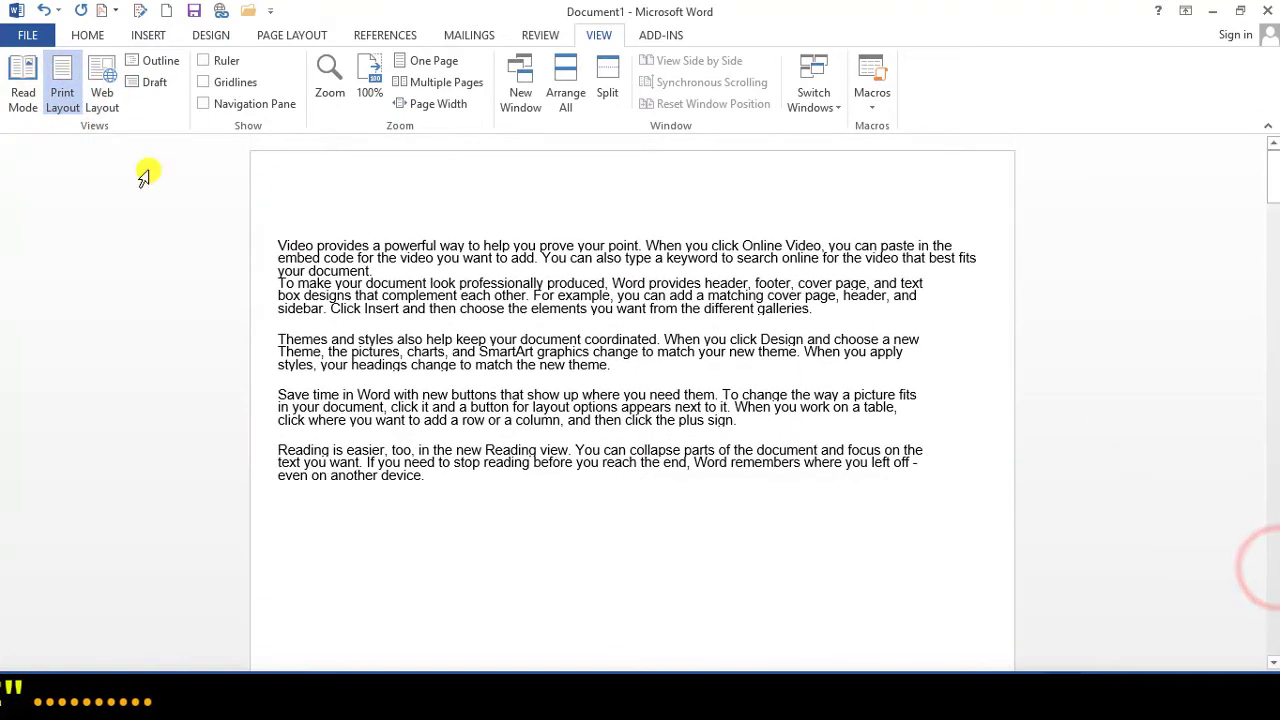
# - Switch the document to Outline view
pyautogui.click(155, 61)
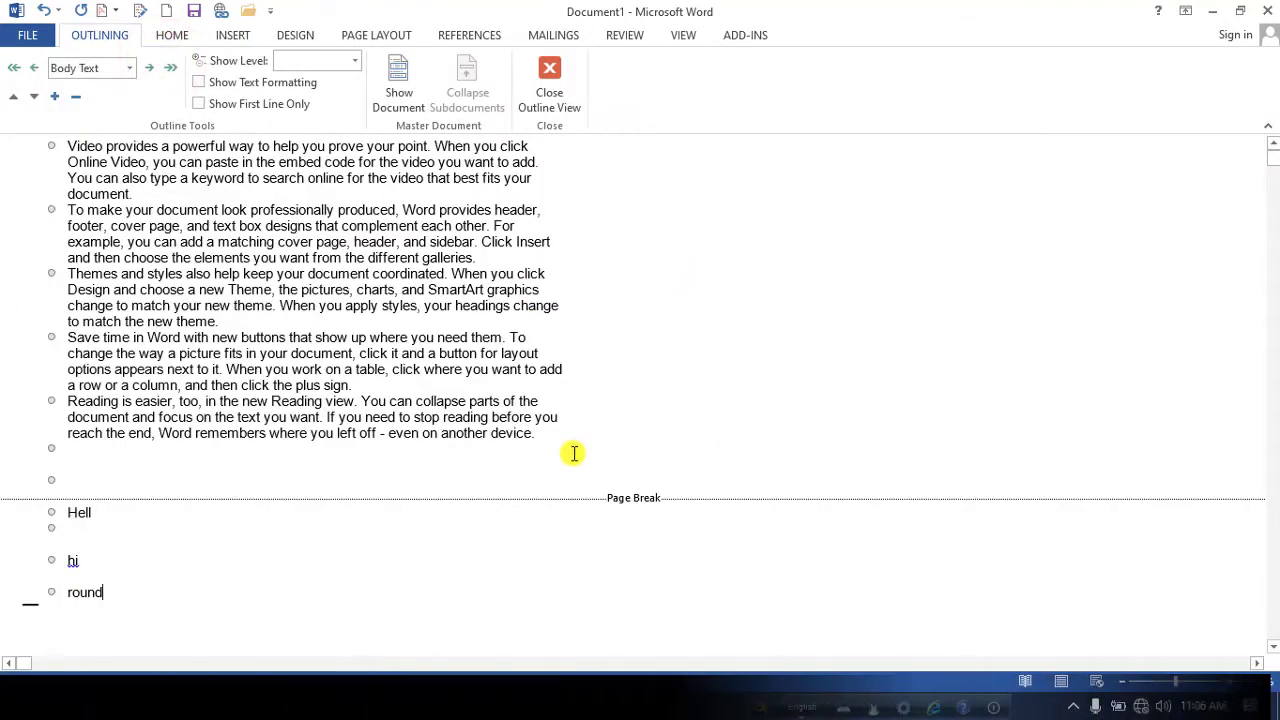
pyautogui.scroll(-1, 154, 489)
pyautogui.scroll(1, 185, 321)
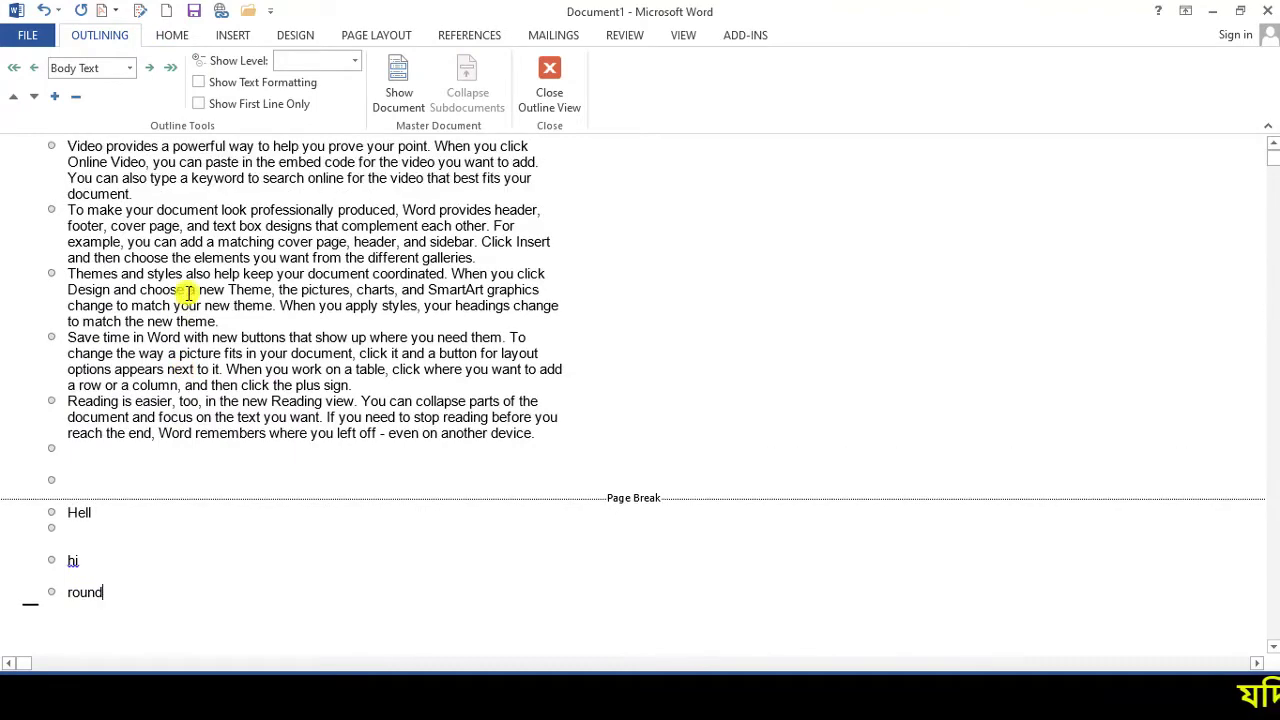
pyautogui.scroll(-10, 163, 449)
pyautogui.scroll(10, 201, 310)
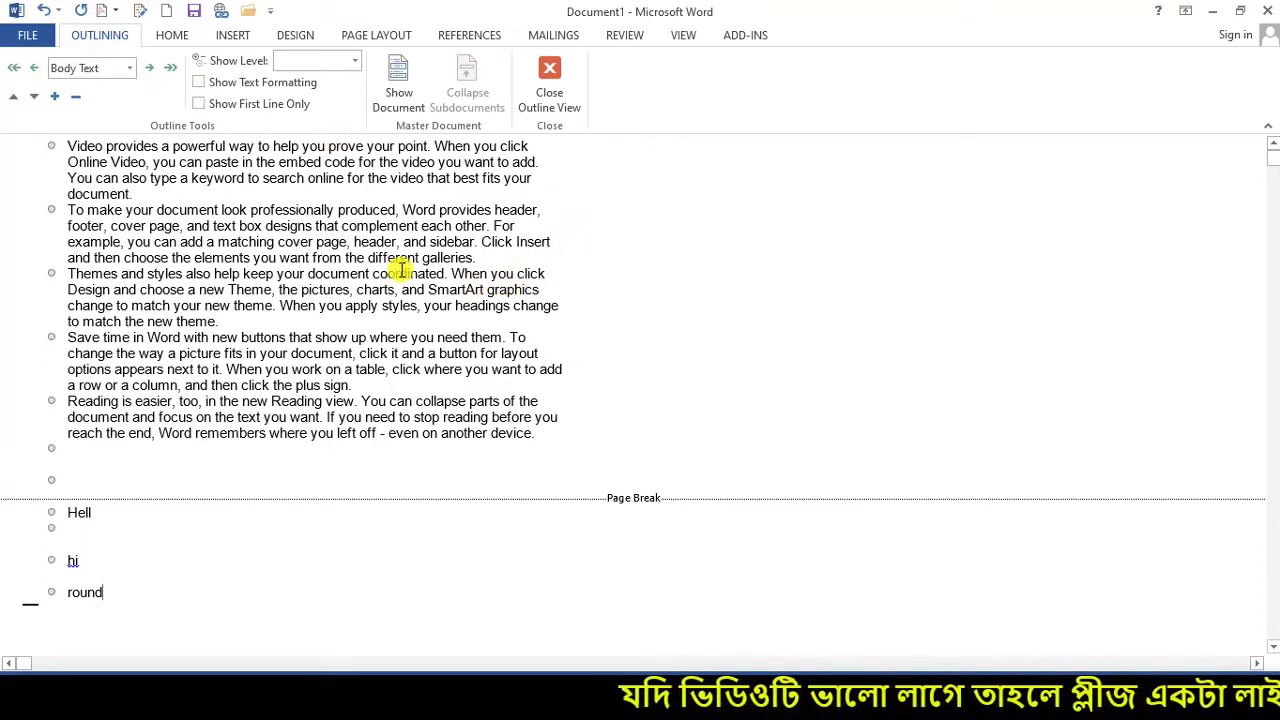
# - Make 'round' and the first paragraph Level 1, and 'To make' Level 3
pyautogui.click(129, 67)
pyautogui.click(68, 90)
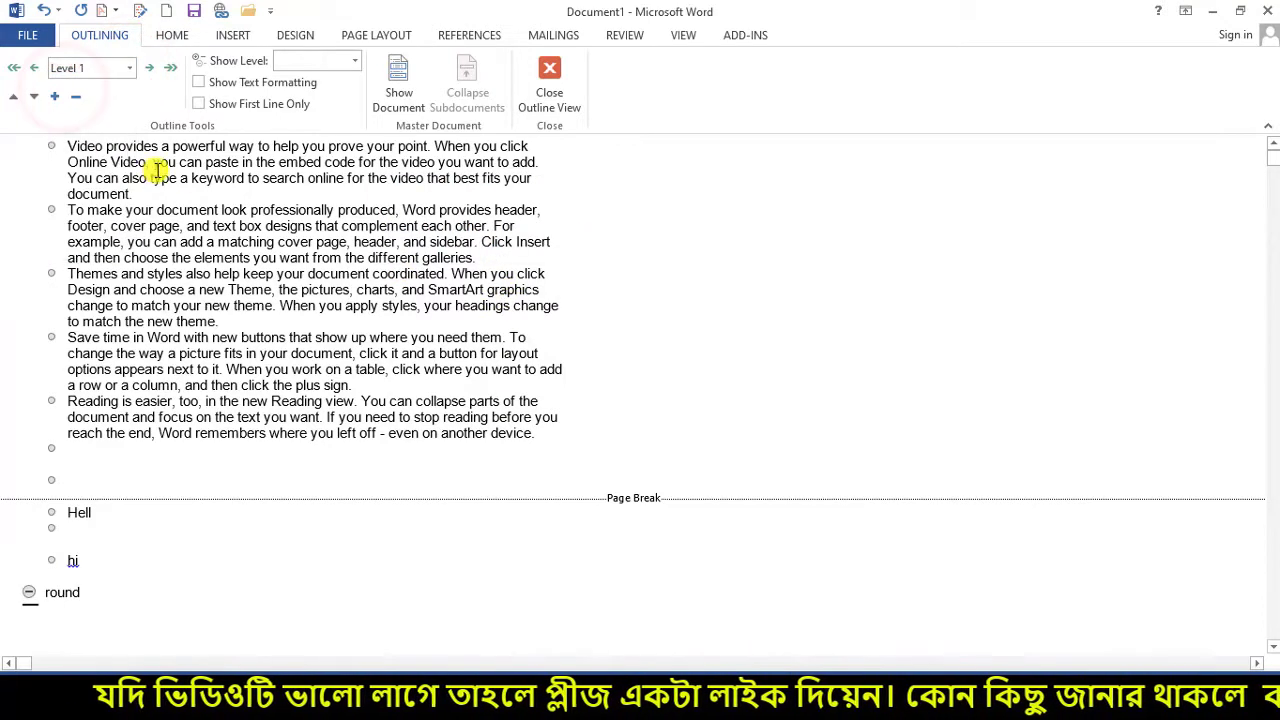
pyautogui.click(51, 146)
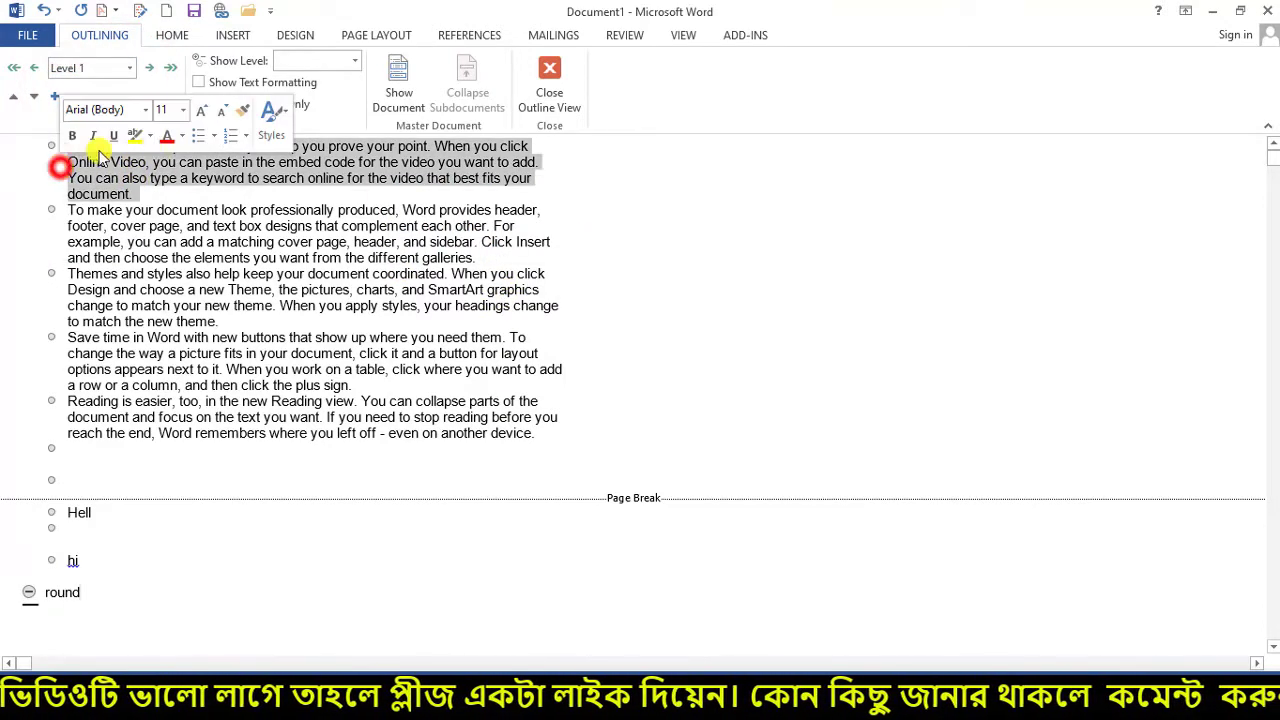
pyautogui.click(131, 68)
pyautogui.click(85, 89)
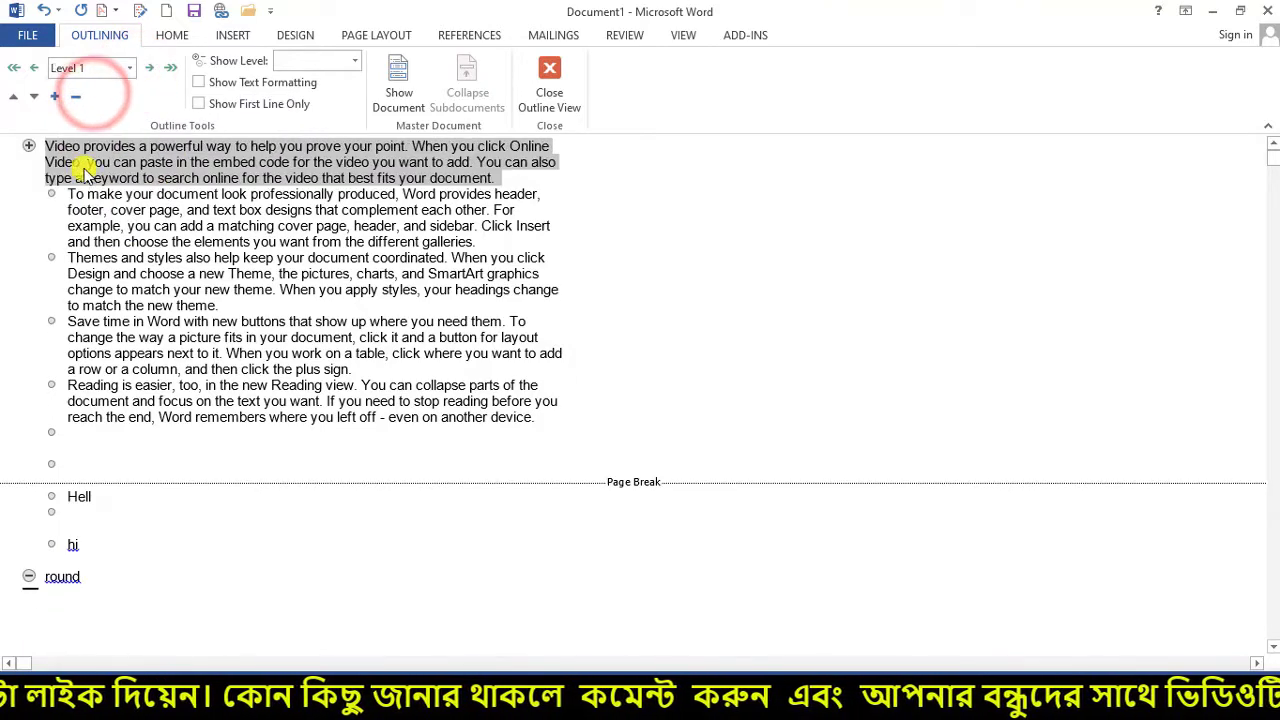
pyautogui.click(51, 193)
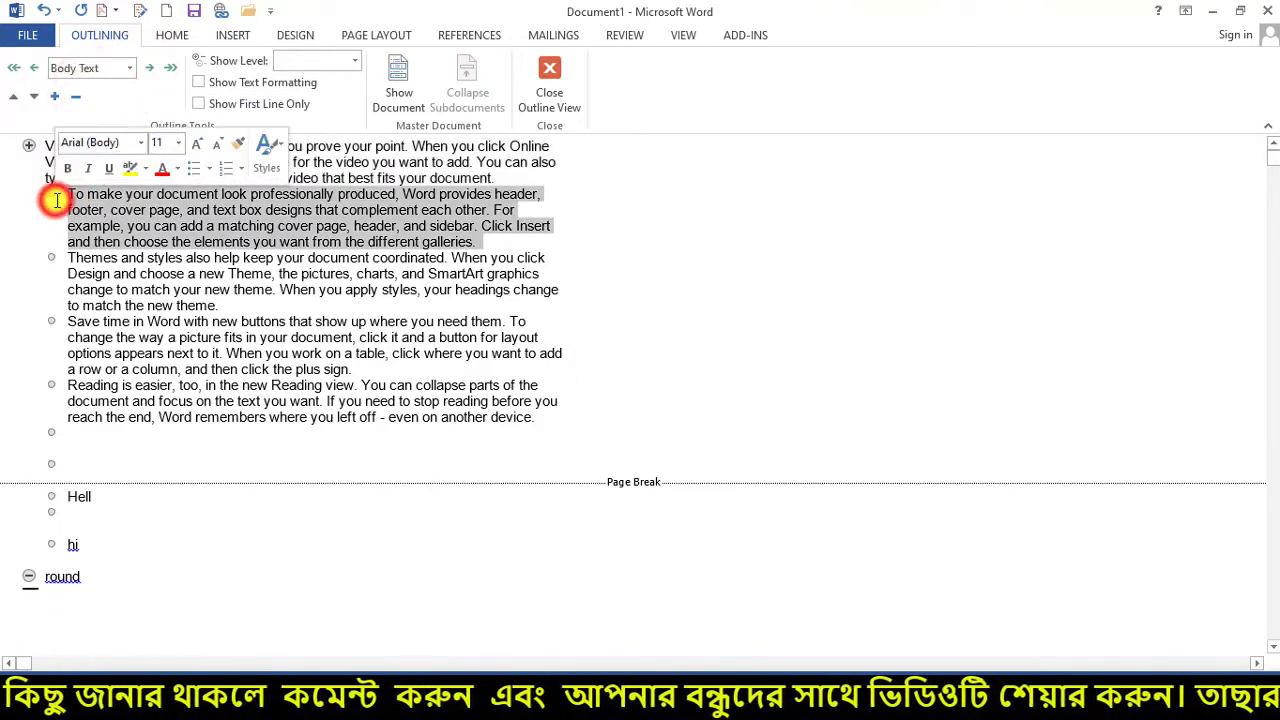
pyautogui.click(125, 68)
pyautogui.click(90, 125)
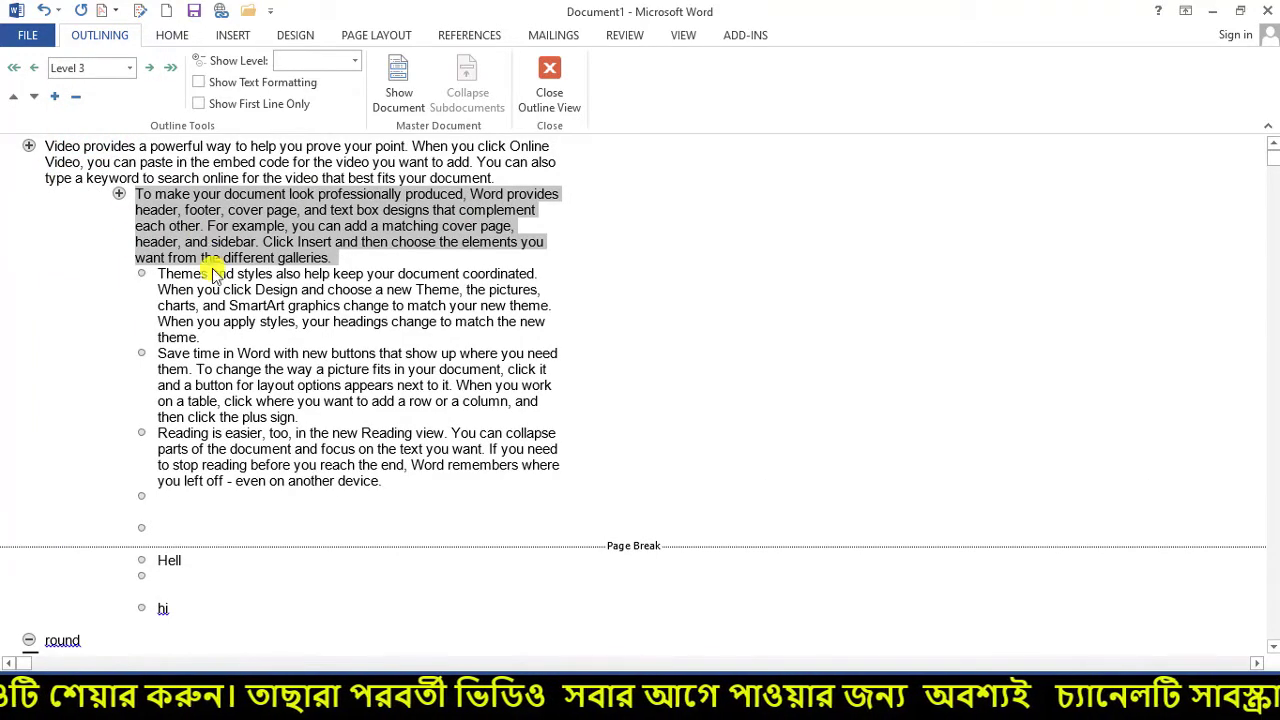
# - Make the Themes paragraph Level 4 and promote 'To make' to Level 1
pyautogui.click(180, 288)
pyautogui.click(145, 278)
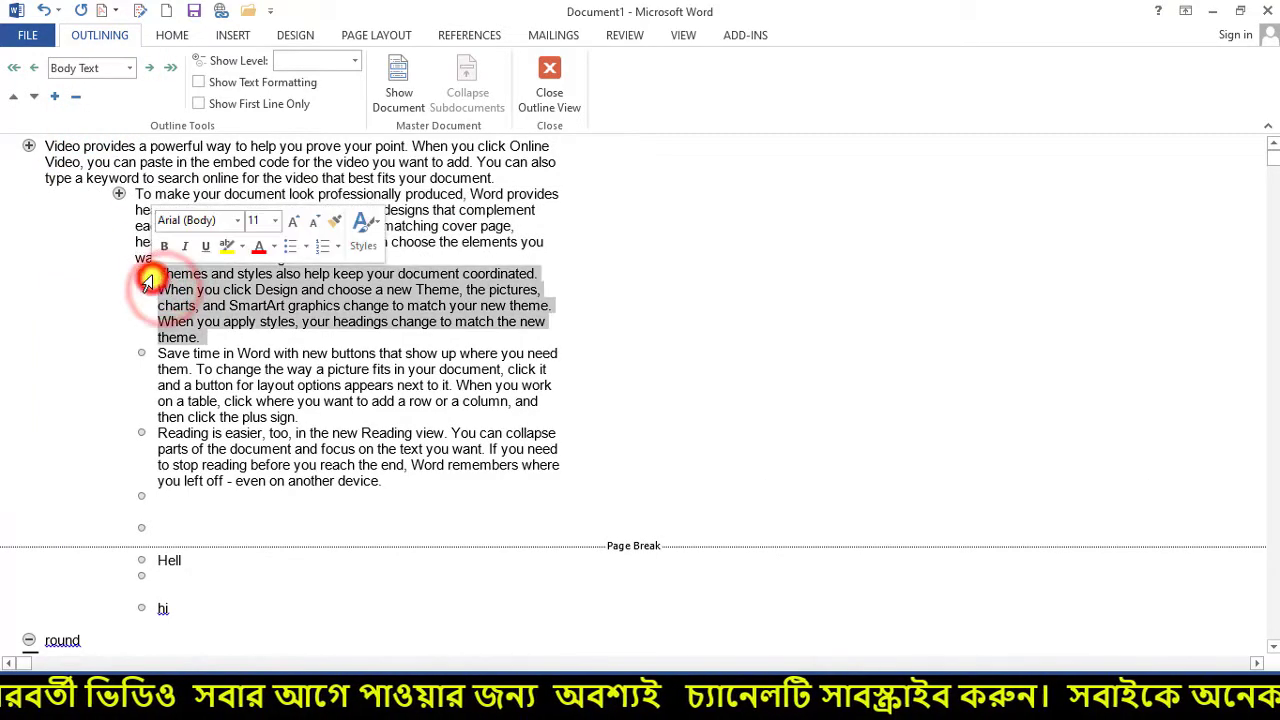
pyautogui.click(129, 67)
pyautogui.click(103, 148)
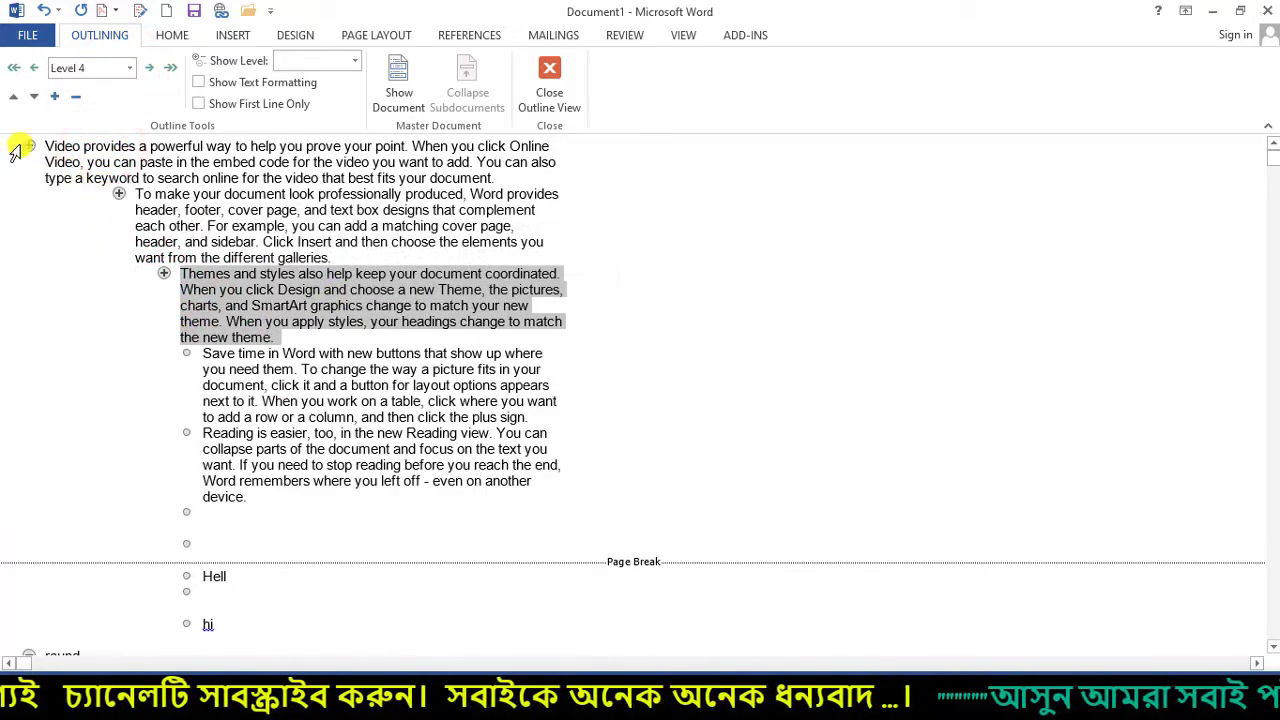
pyautogui.moveTo(117, 191); pyautogui.dragTo(63, 197)
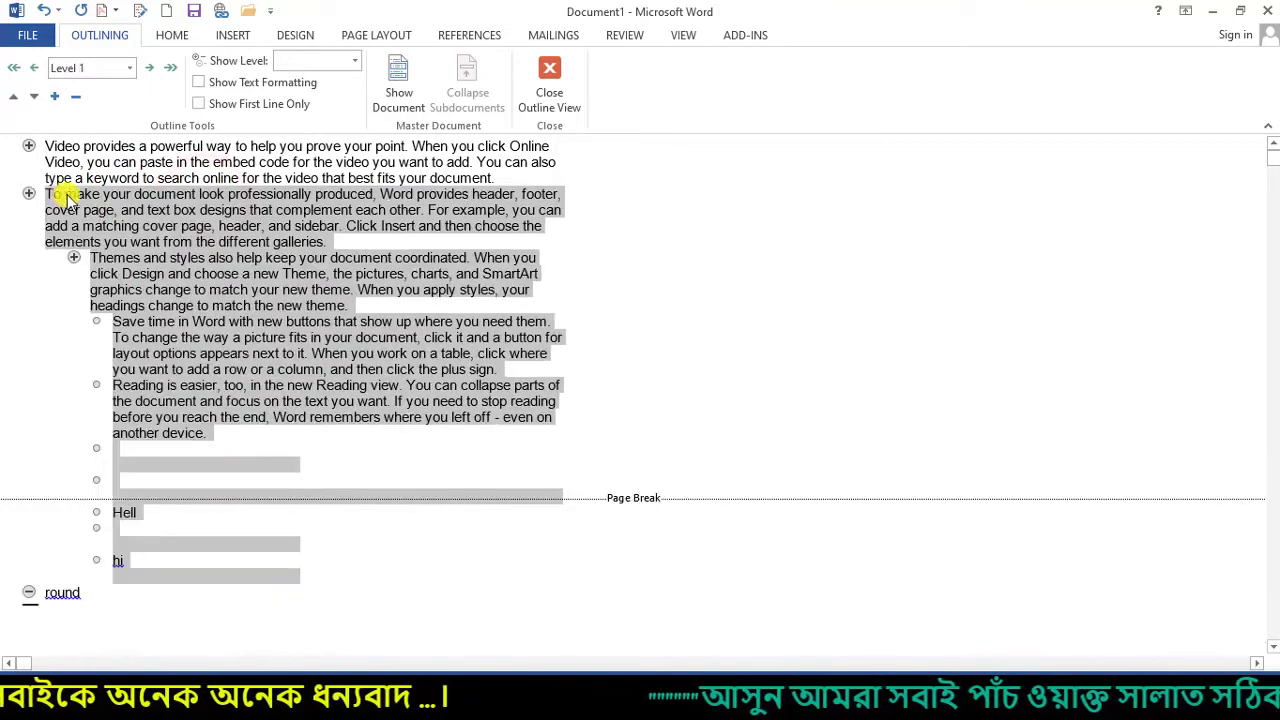
# - Return the paragraphs to Body Text, keeping 'round' as the Level 1 heading
pyautogui.click(124, 68)
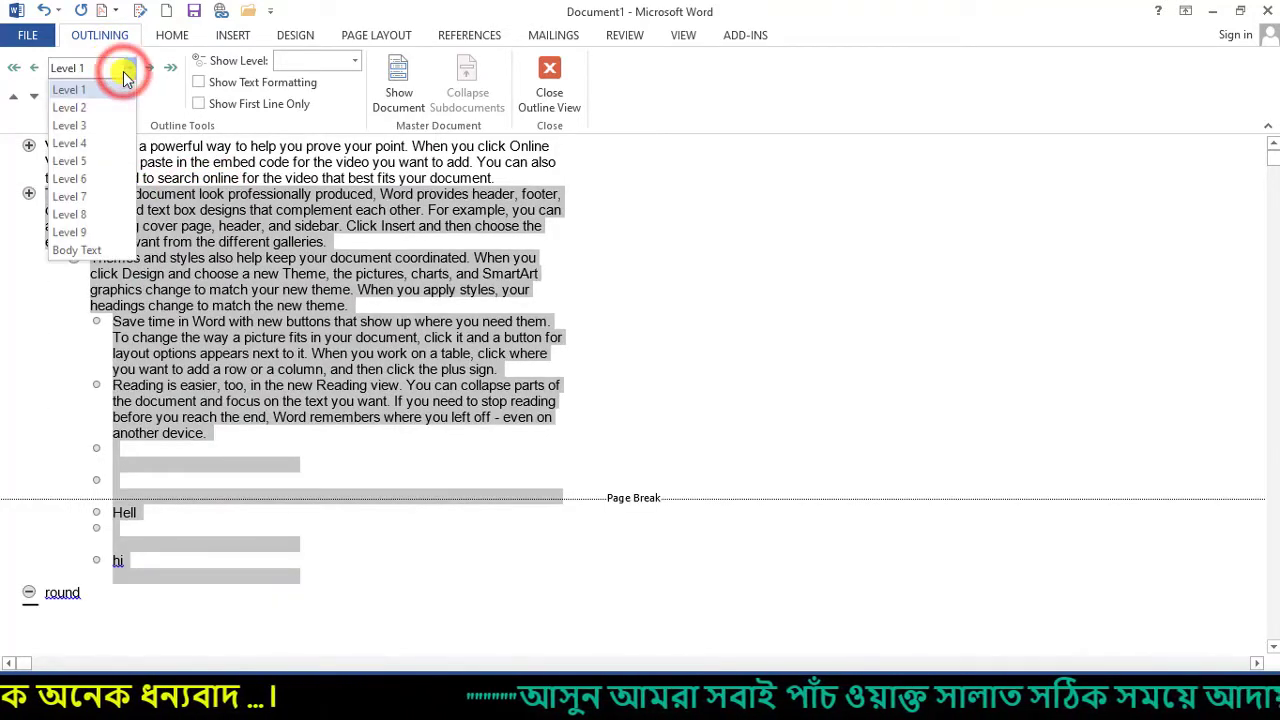
pyautogui.click(80, 245)
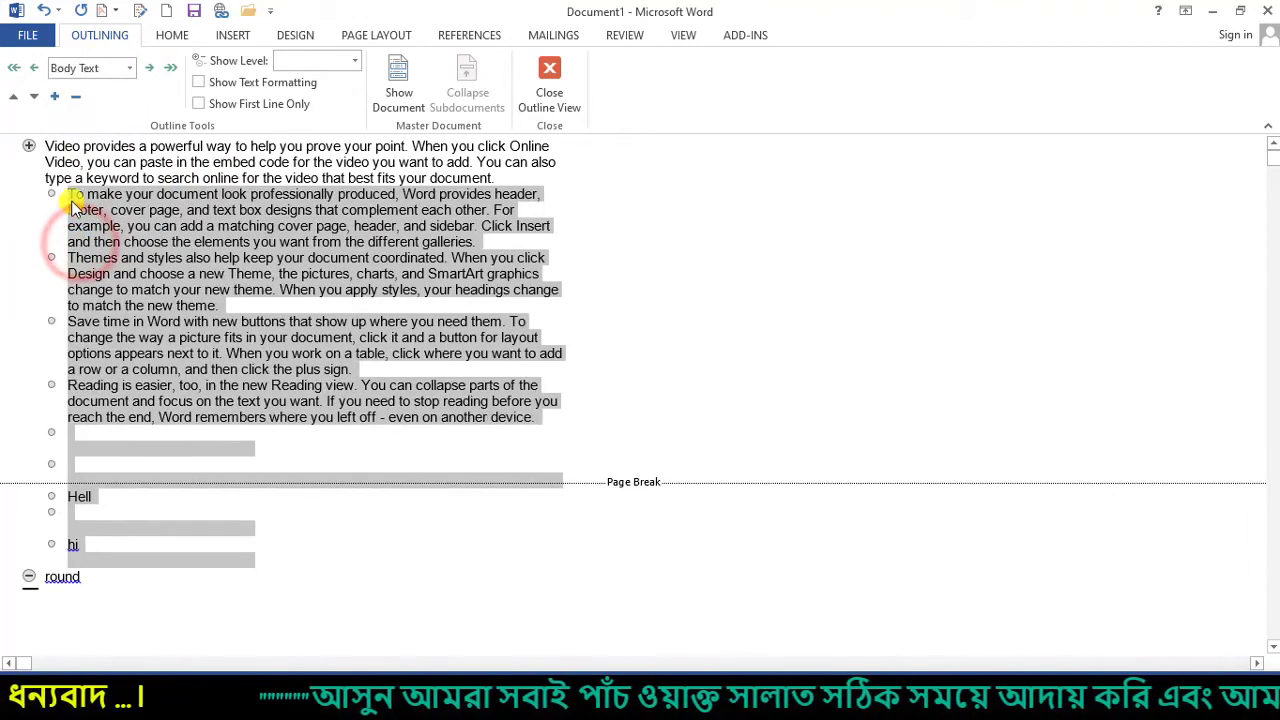
pyautogui.click(48, 158)
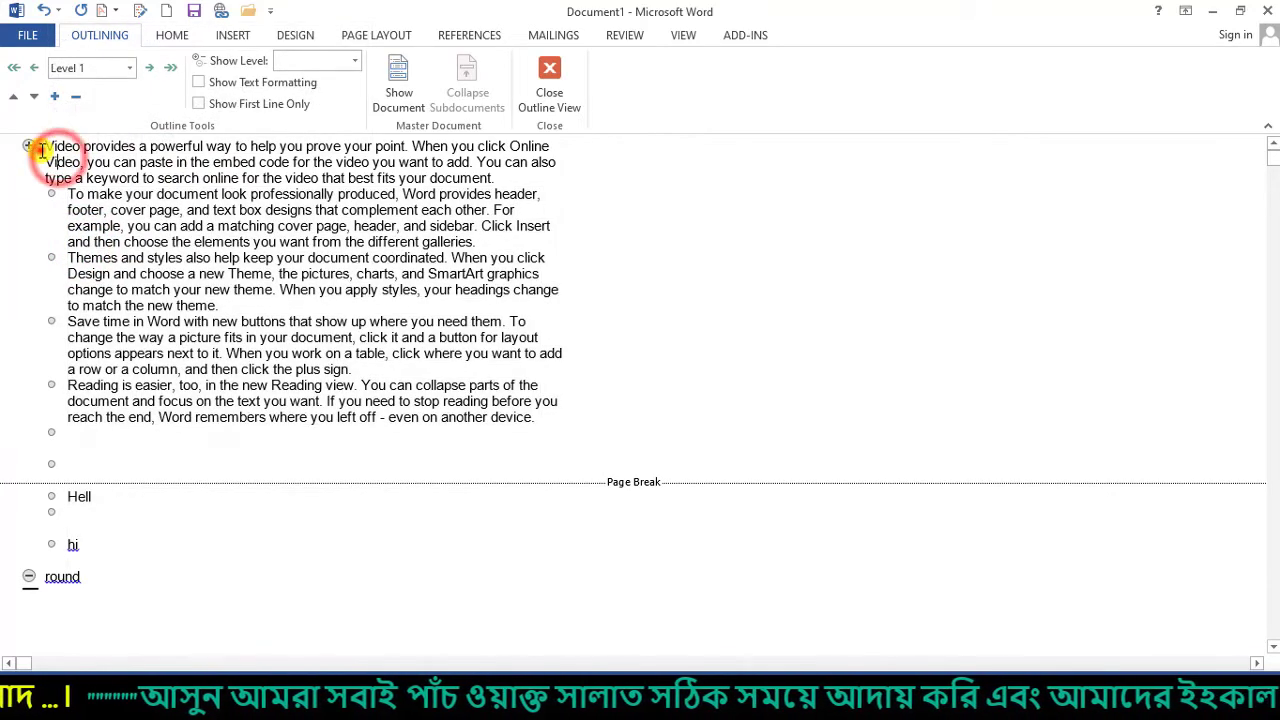
pyautogui.click(128, 68)
pyautogui.click(80, 251)
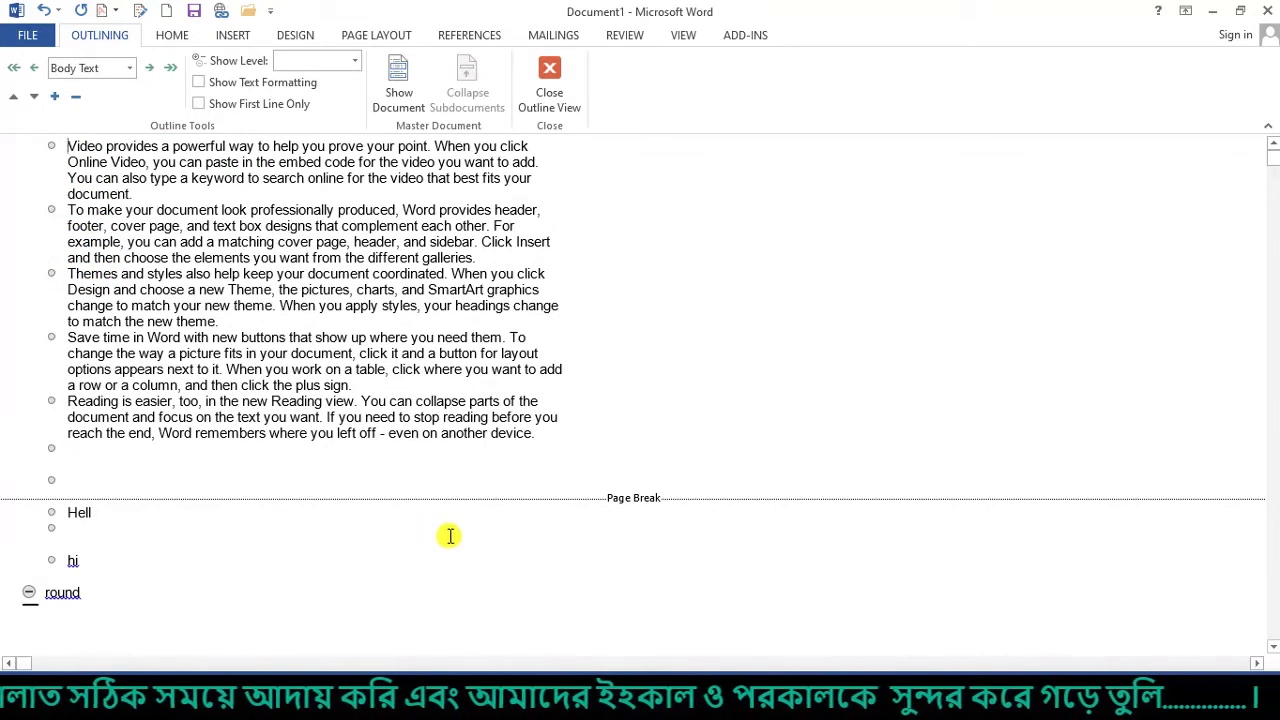
pyautogui.scroll(-4, 517, 423)
pyautogui.scroll(4, 584, 370)
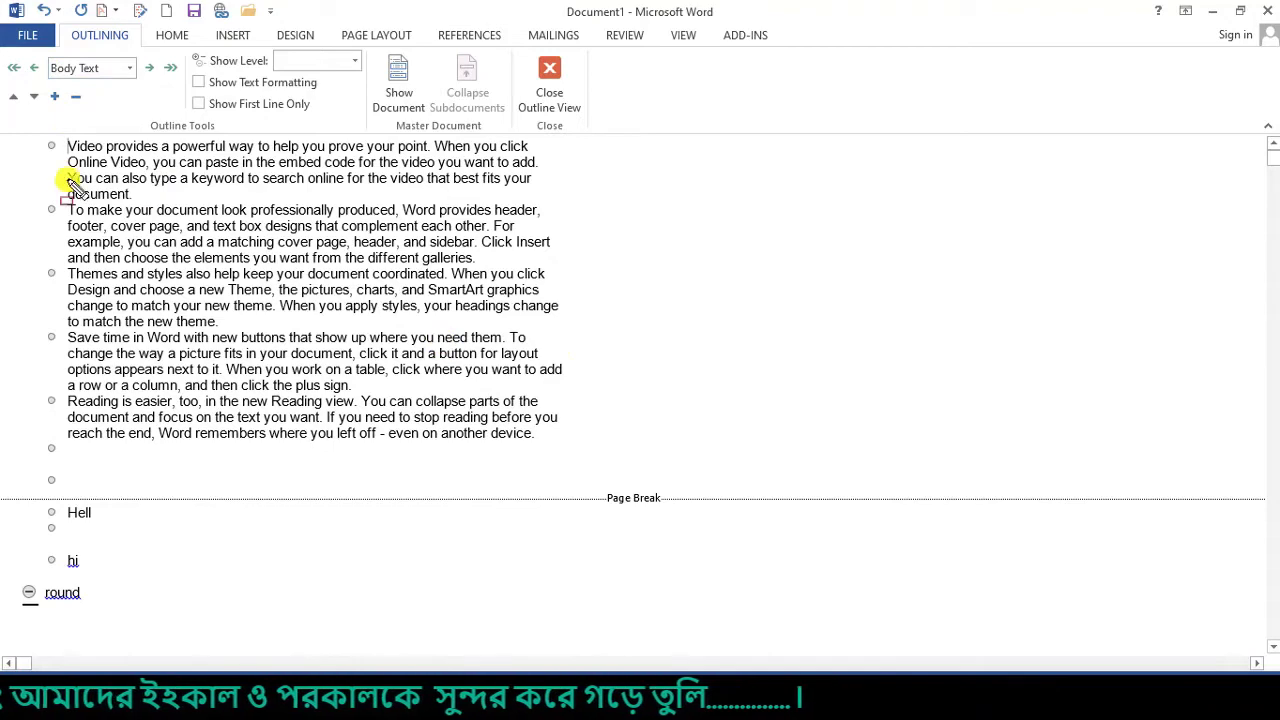
pyautogui.moveTo(8, 138); pyautogui.dragTo(628, 478)
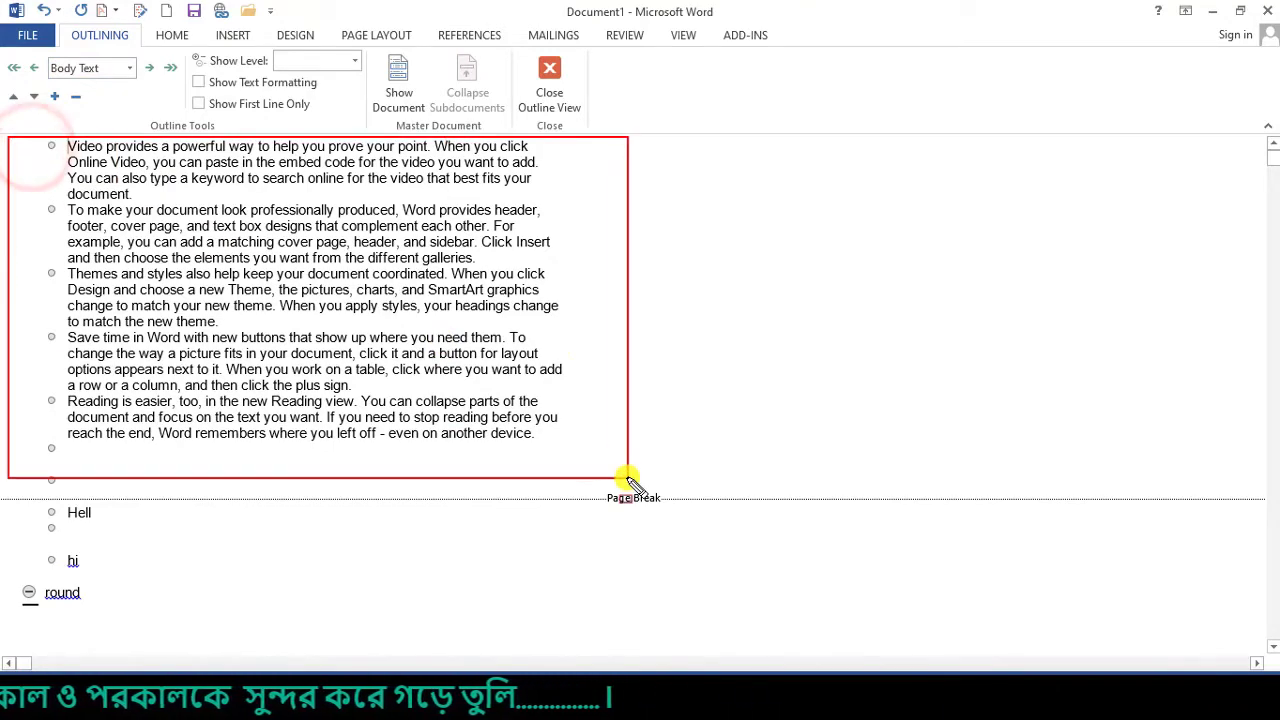
pyautogui.scroll(-7, 343, 391)
pyautogui.scroll(2, 110, 310)
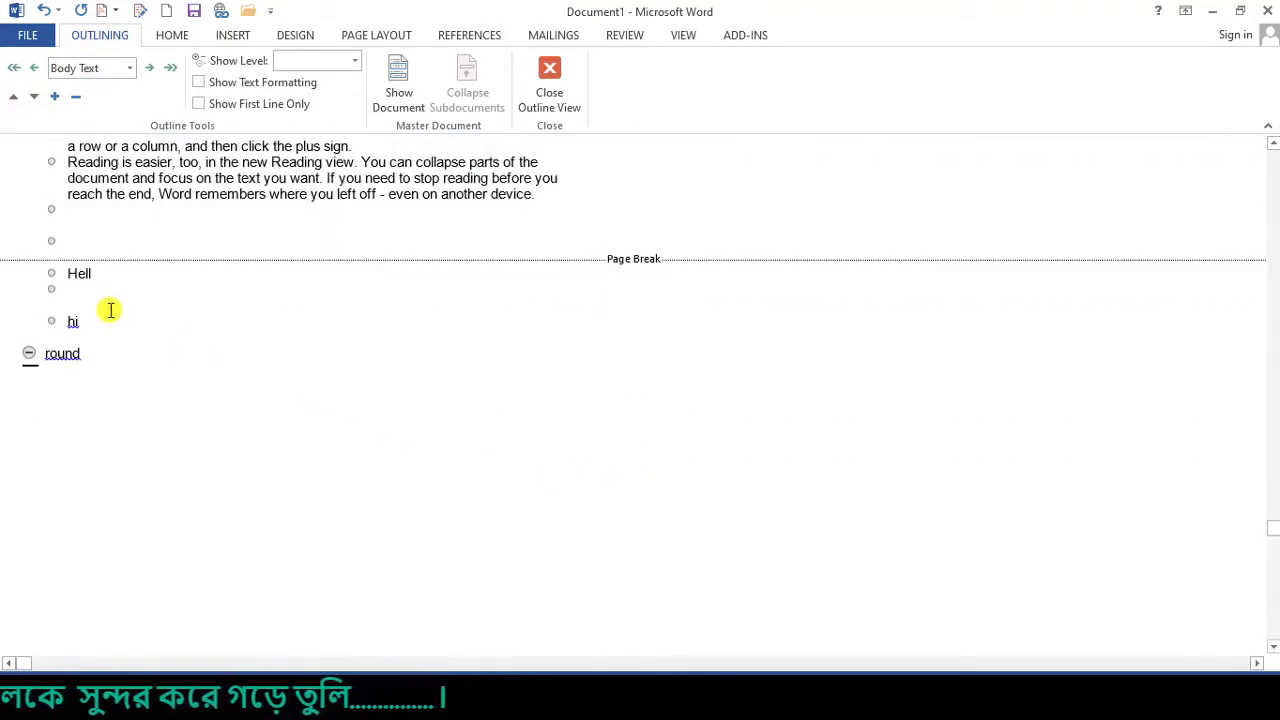
pyautogui.moveTo(82, 293)
pyautogui.mouseDown()
pyautogui.moveTo(314, 420)
pyautogui.moveTo(1275, 540)
pyautogui.mouseUp()
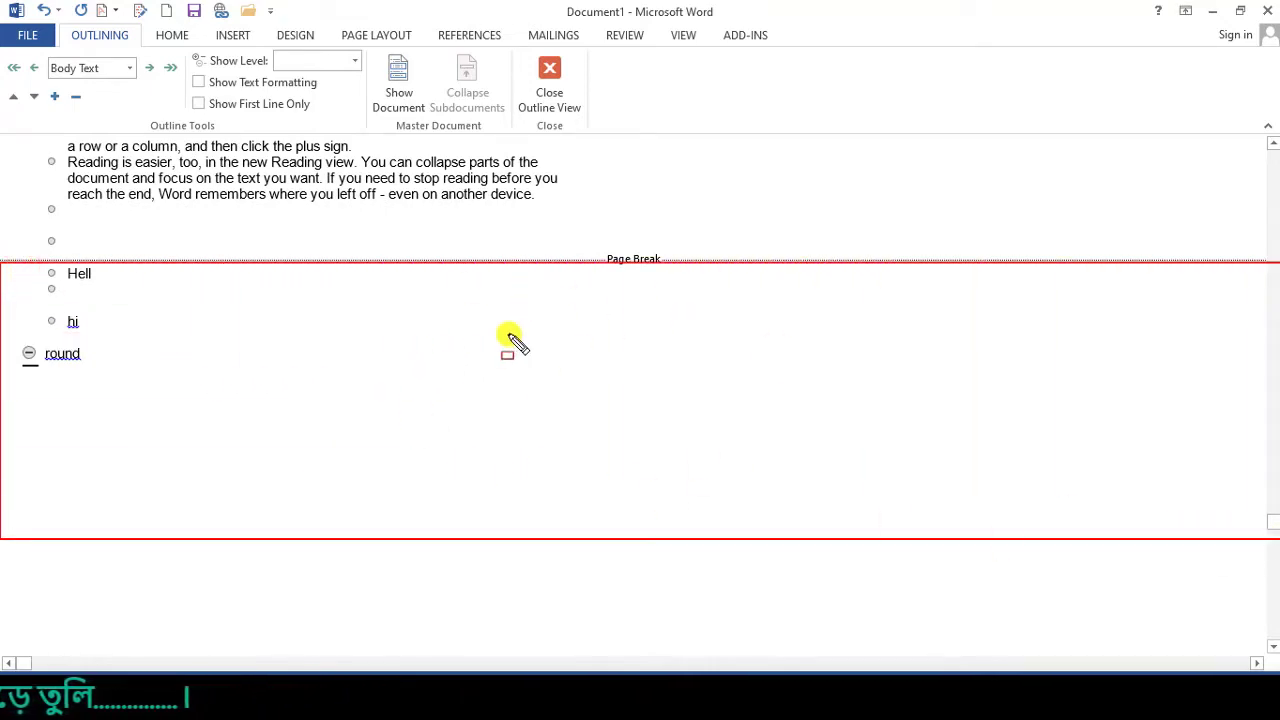
pyautogui.scroll(5, 530, 378)
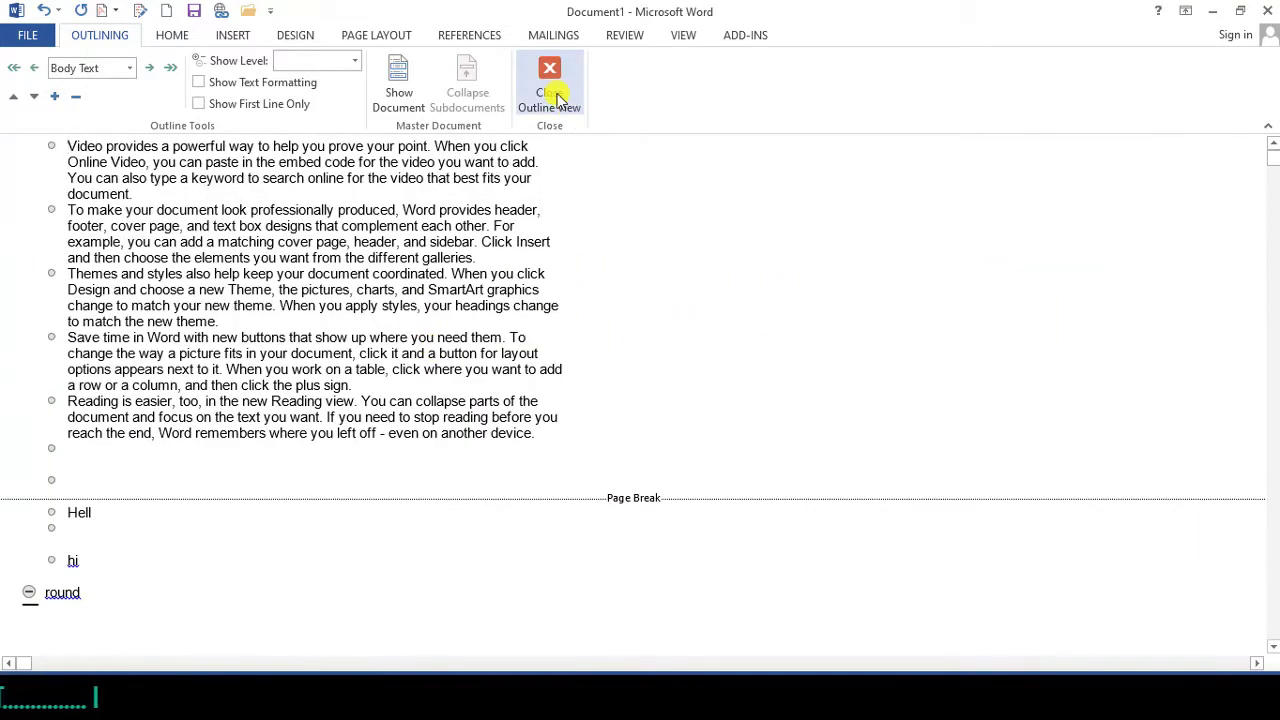
# - Close Outline View, switch to Draft view, then go back to Print Layout
pyautogui.click(553, 92)
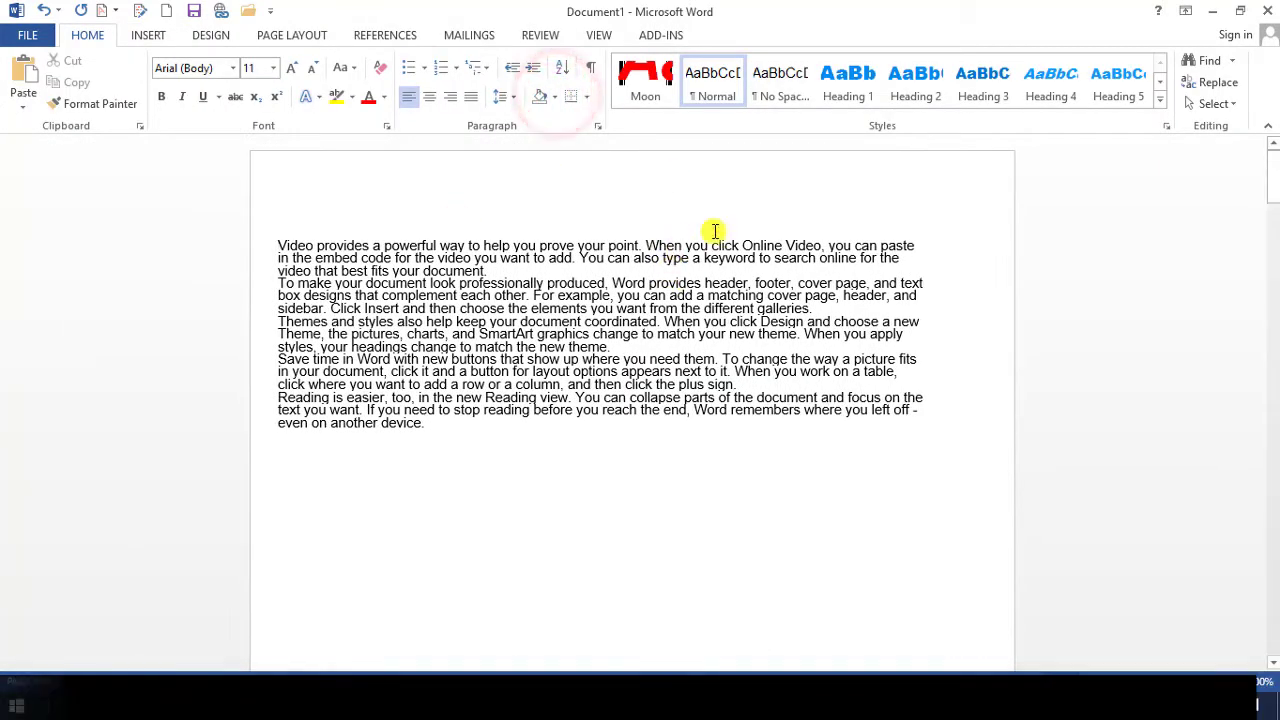
pyautogui.click(598, 35)
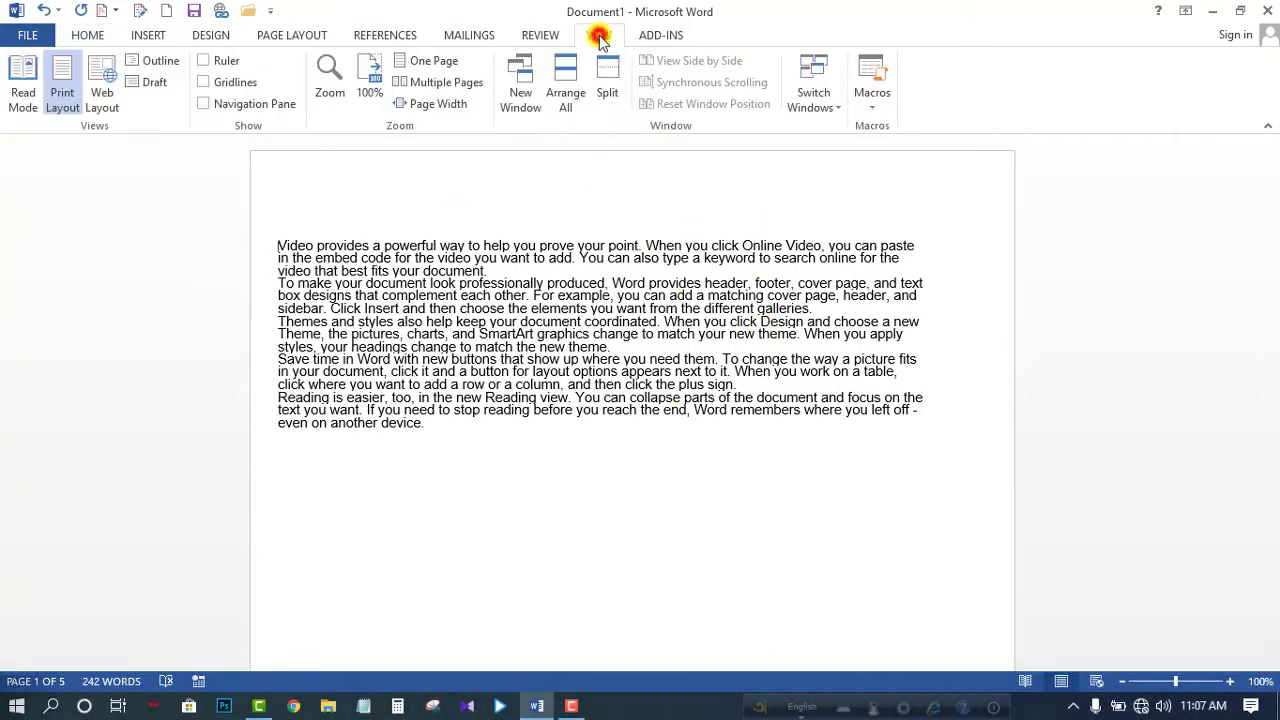
pyautogui.click(163, 86)
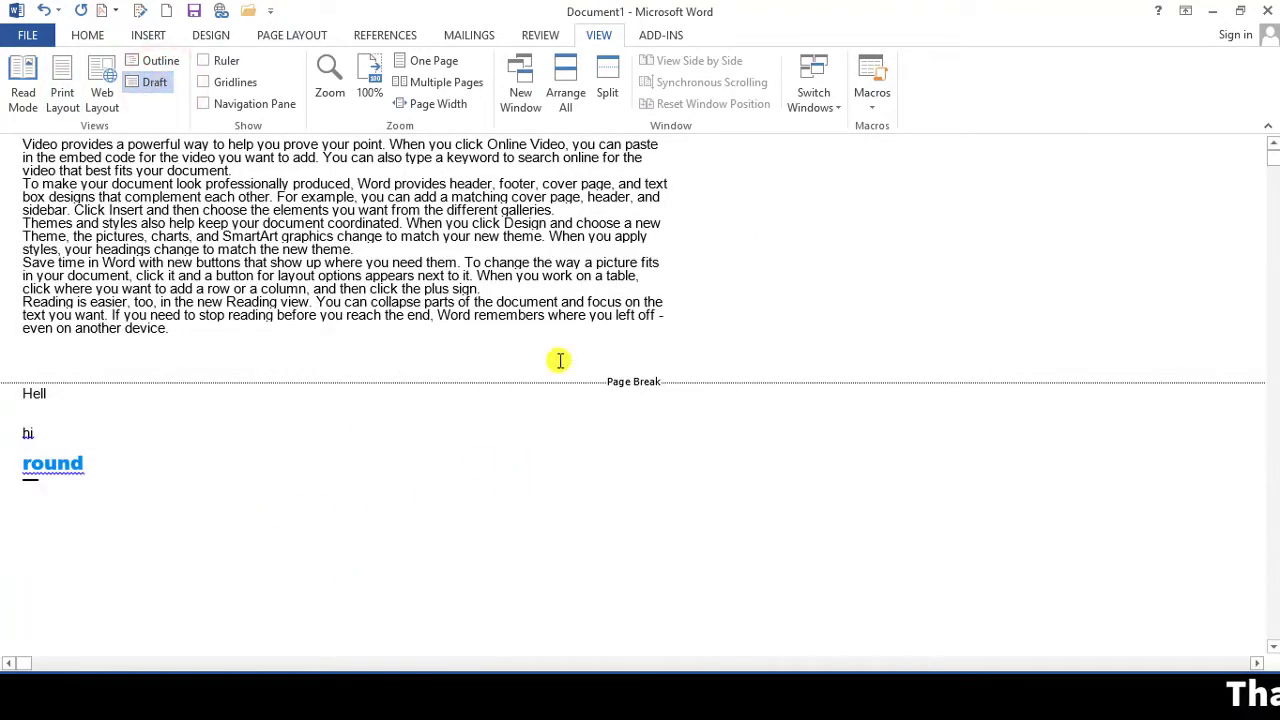
pyautogui.scroll(-5, 630, 415)
pyautogui.scroll(5, 600, 463)
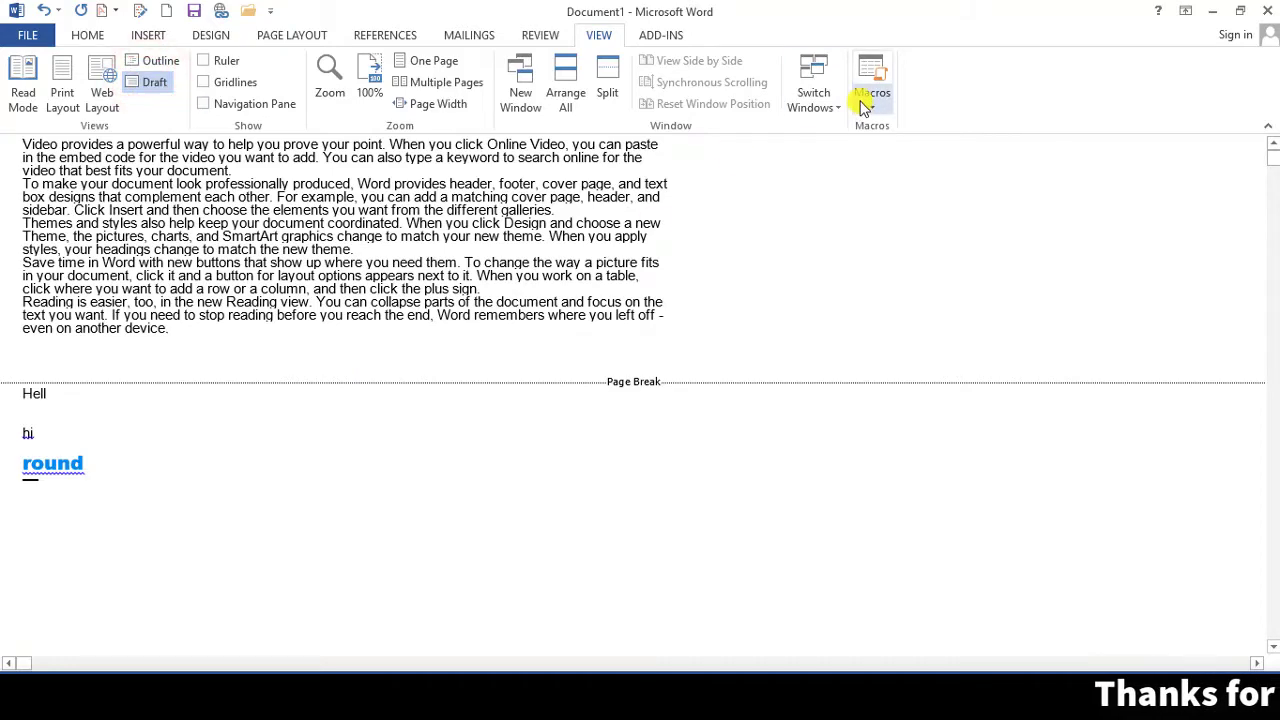
pyautogui.click(62, 95)
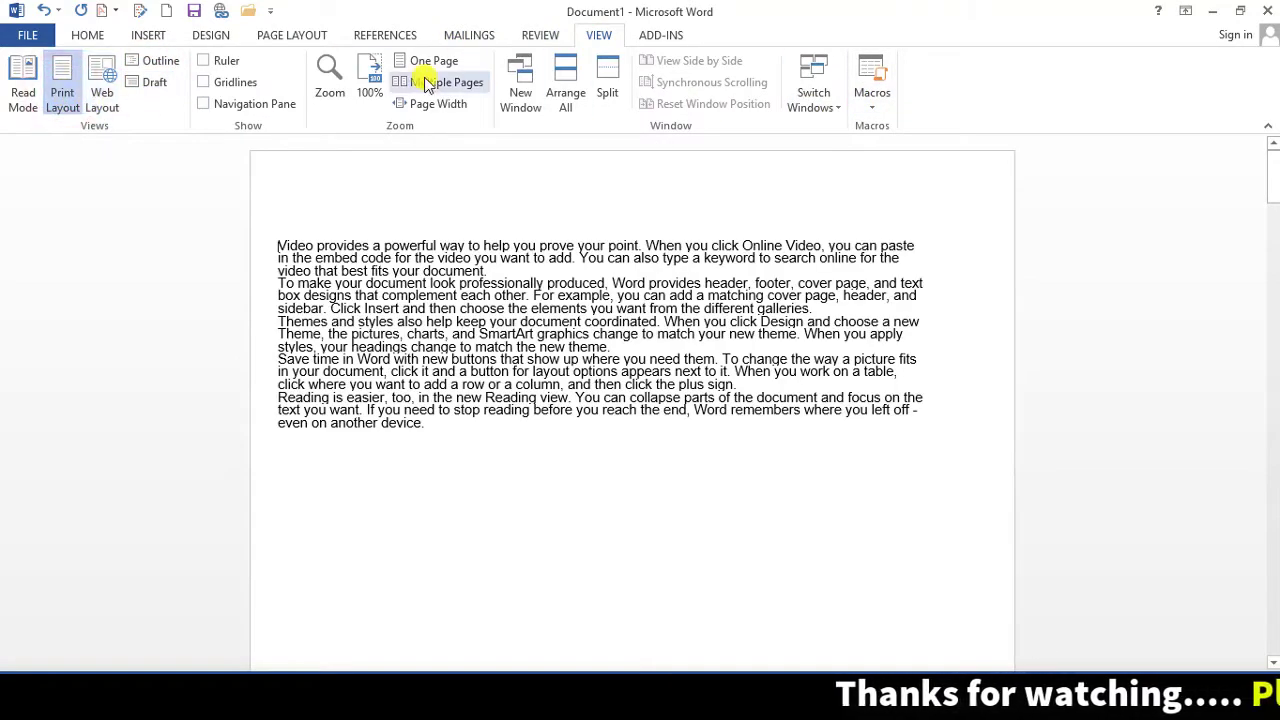
pyautogui.click(222, 121)
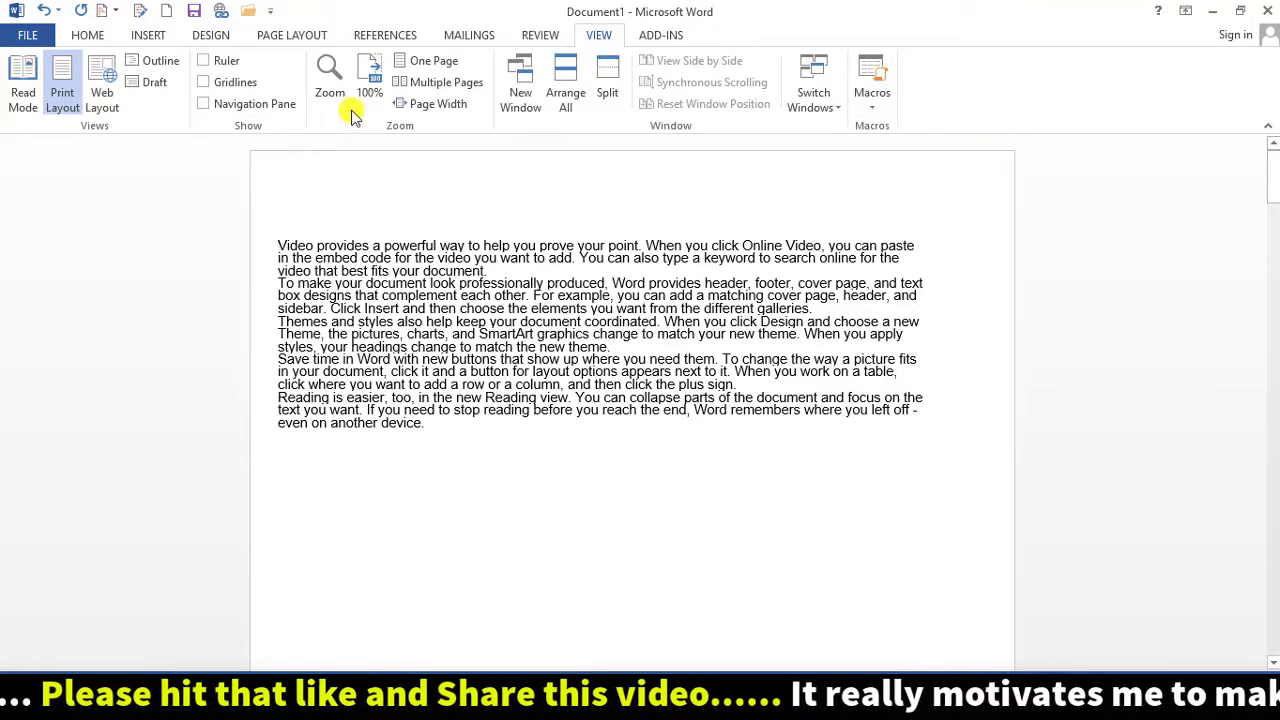
# - Show the ruler and drag indent markers for the first and 'To make' paragraphs
pyautogui.click(200, 62)
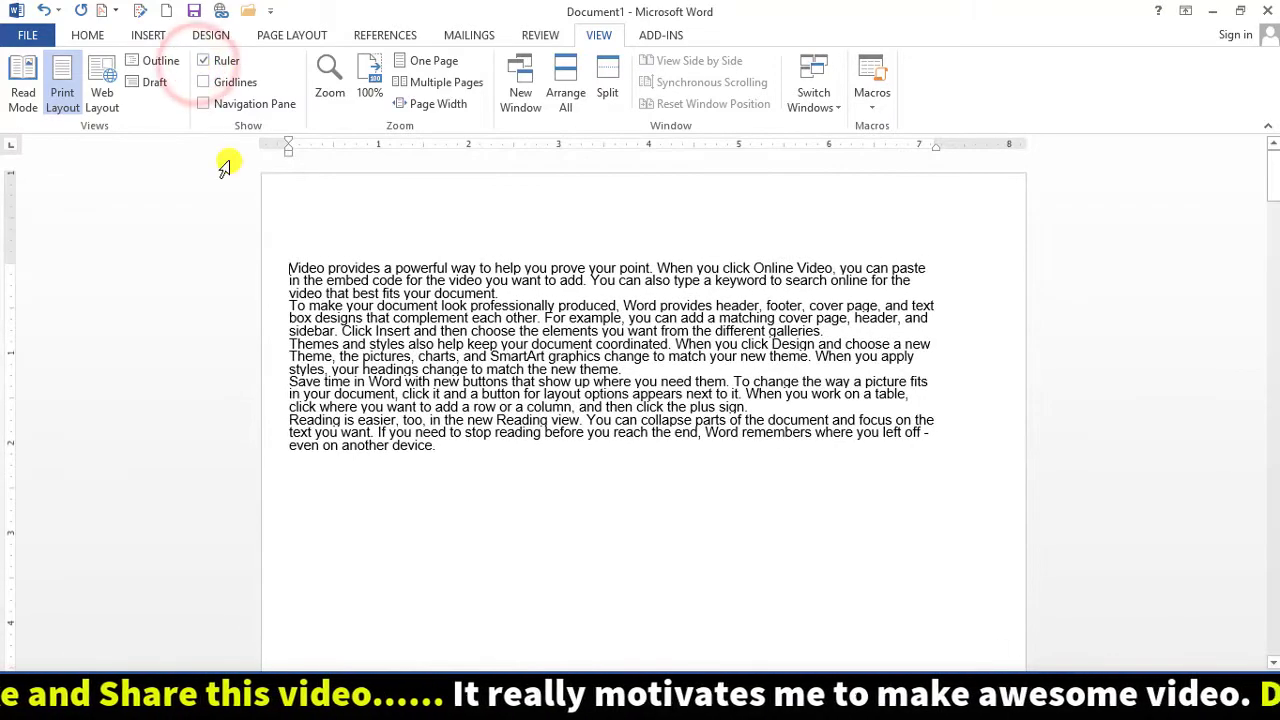
pyautogui.moveTo(289, 150); pyautogui.dragTo(548, 151)
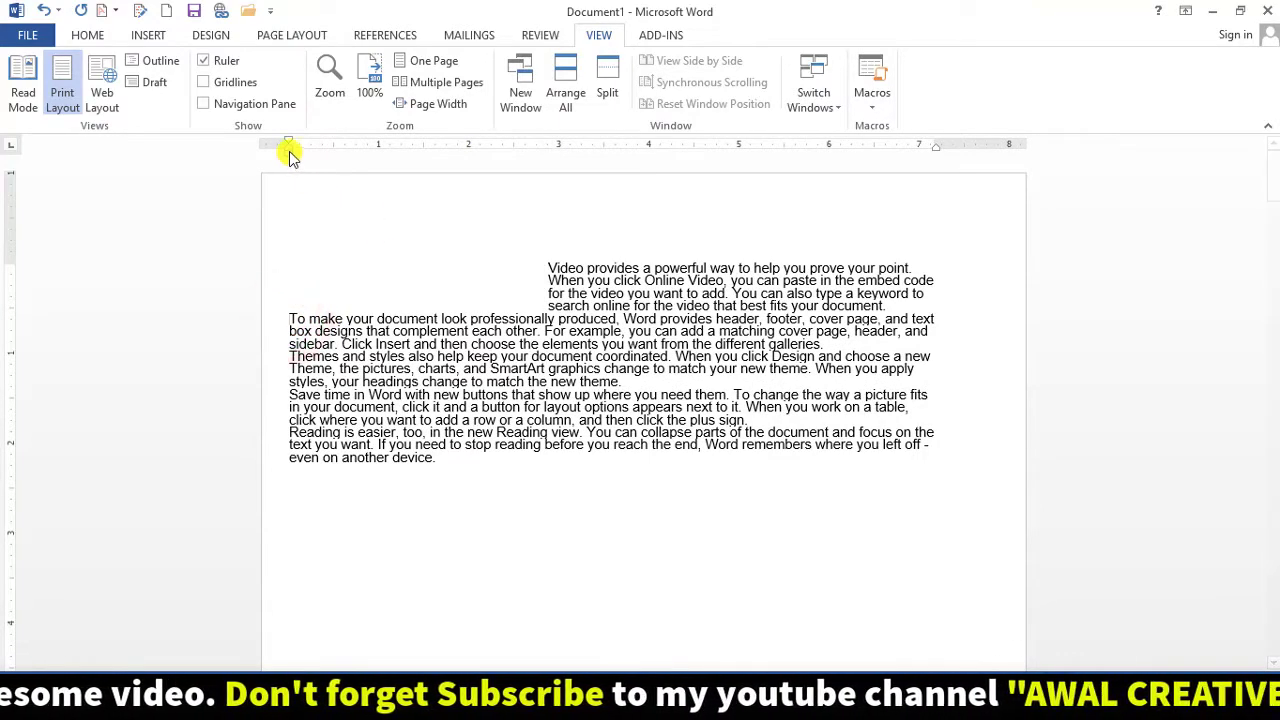
pyautogui.moveTo(288, 150); pyautogui.dragTo(541, 160)
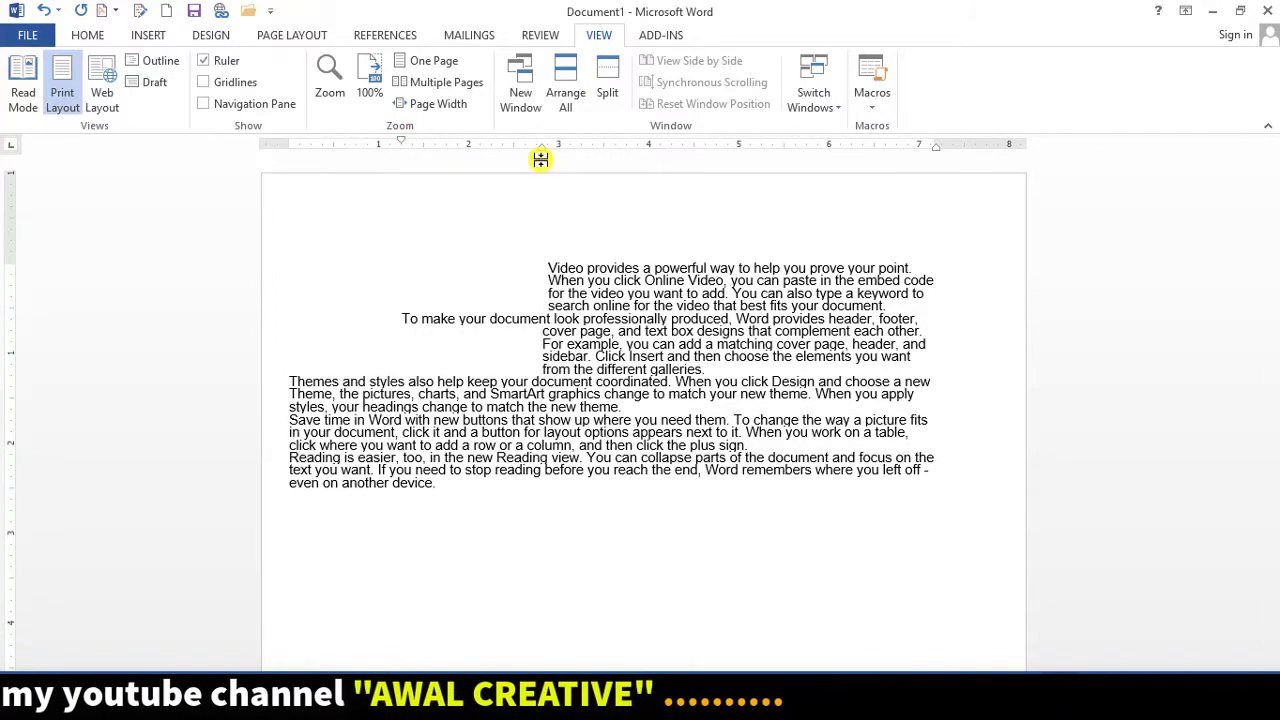
pyautogui.click(402, 318)
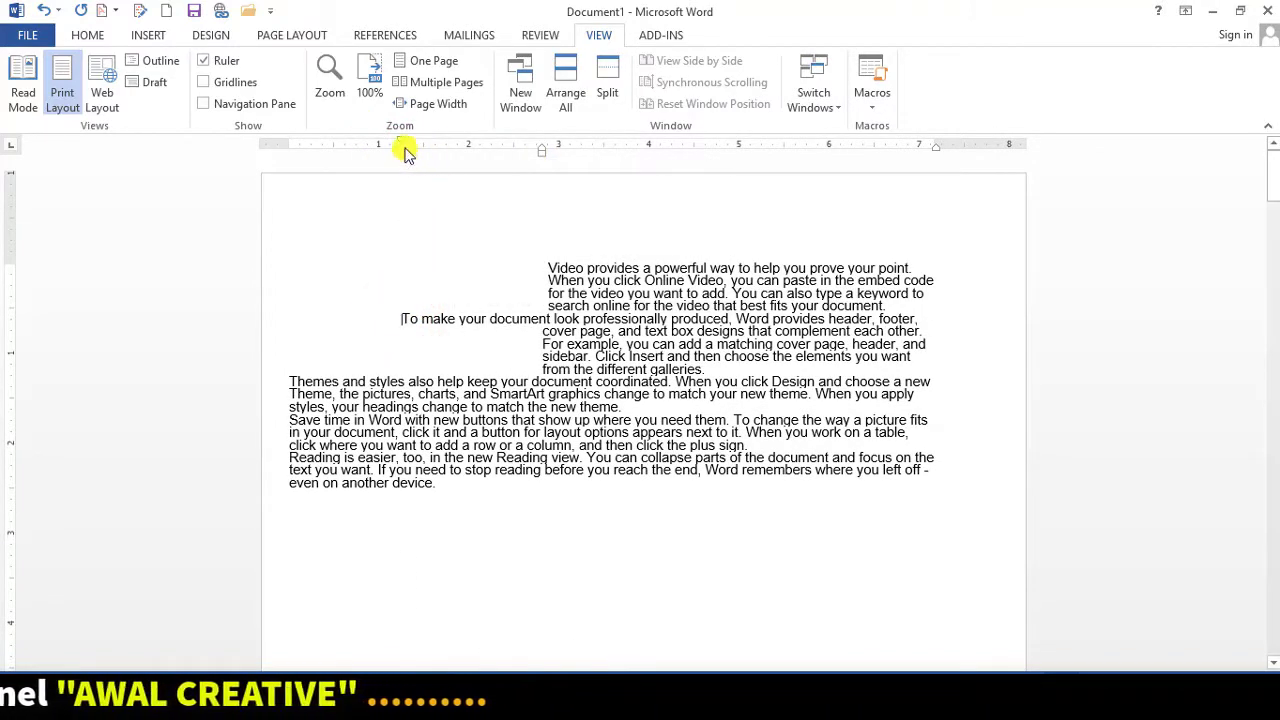
pyautogui.moveTo(400, 142)
pyautogui.mouseDown()
pyautogui.moveTo(480, 149)
pyautogui.moveTo(316, 157)
pyautogui.mouseUp()
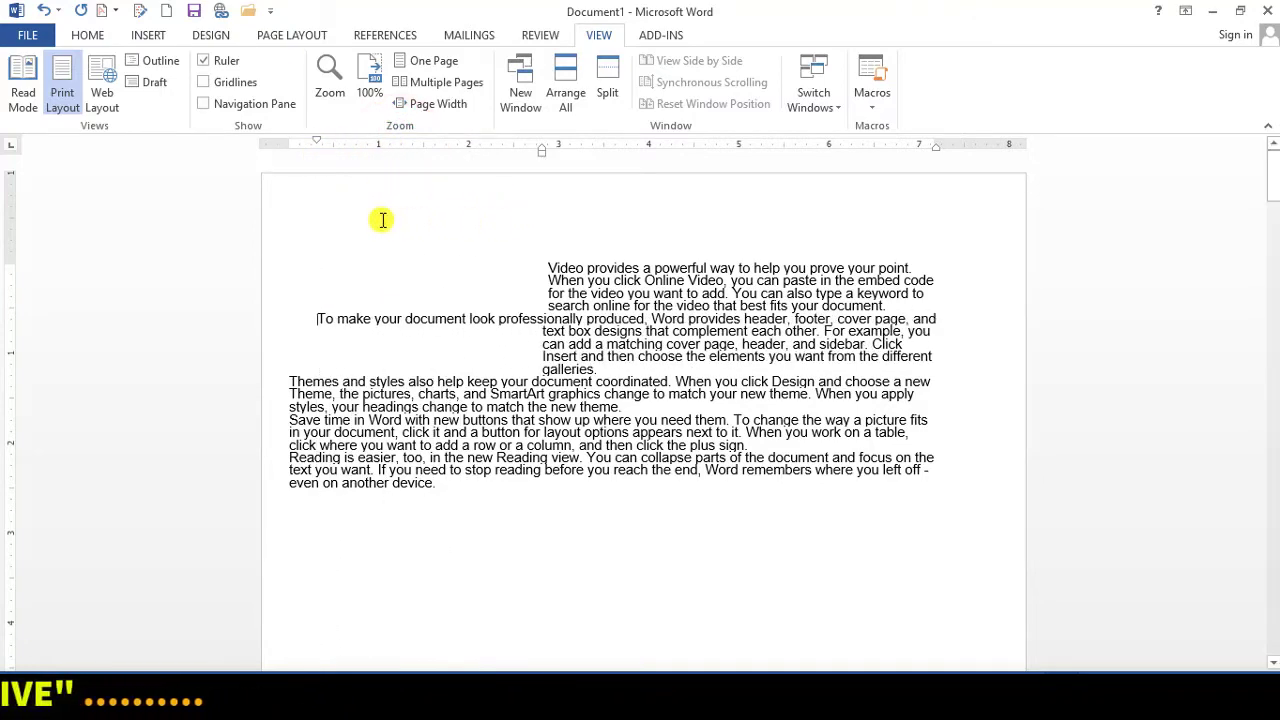
pyautogui.moveTo(310, 143); pyautogui.dragTo(270, 148)
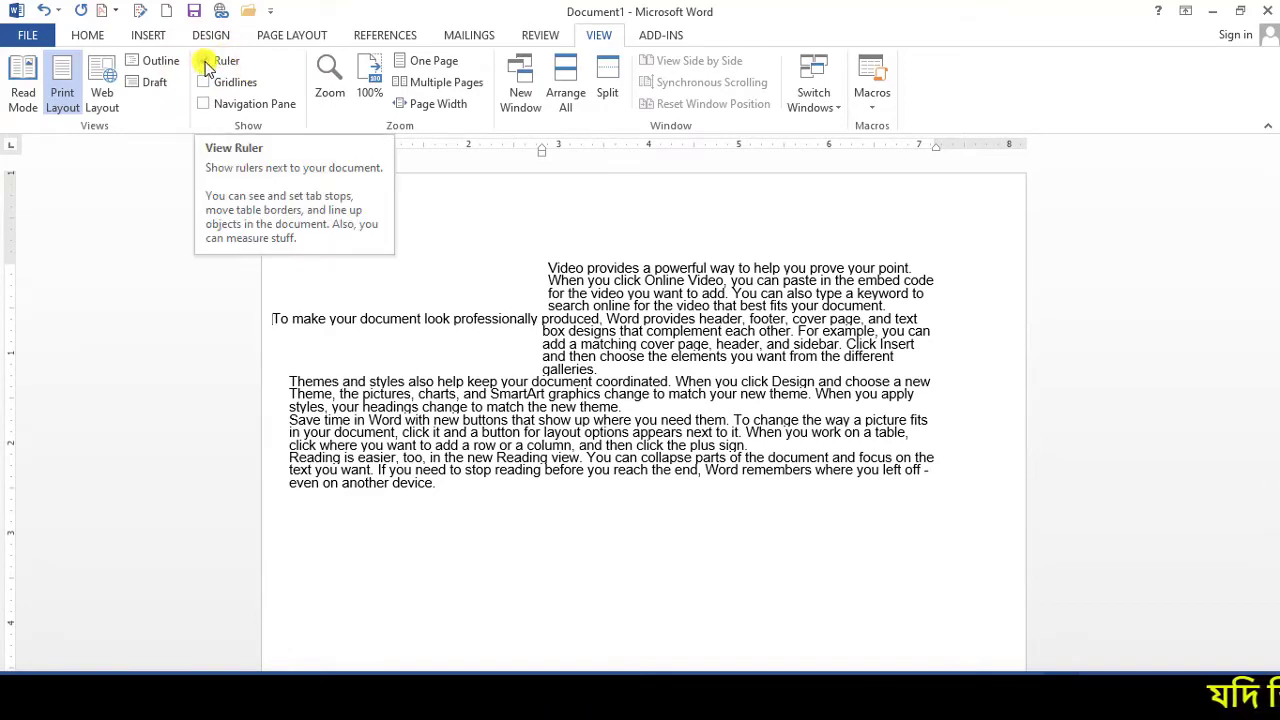
# - Move the 'To make' first-line indent further left, then hide the ruler
pyautogui.click(204, 61)
pyautogui.click(204, 61)
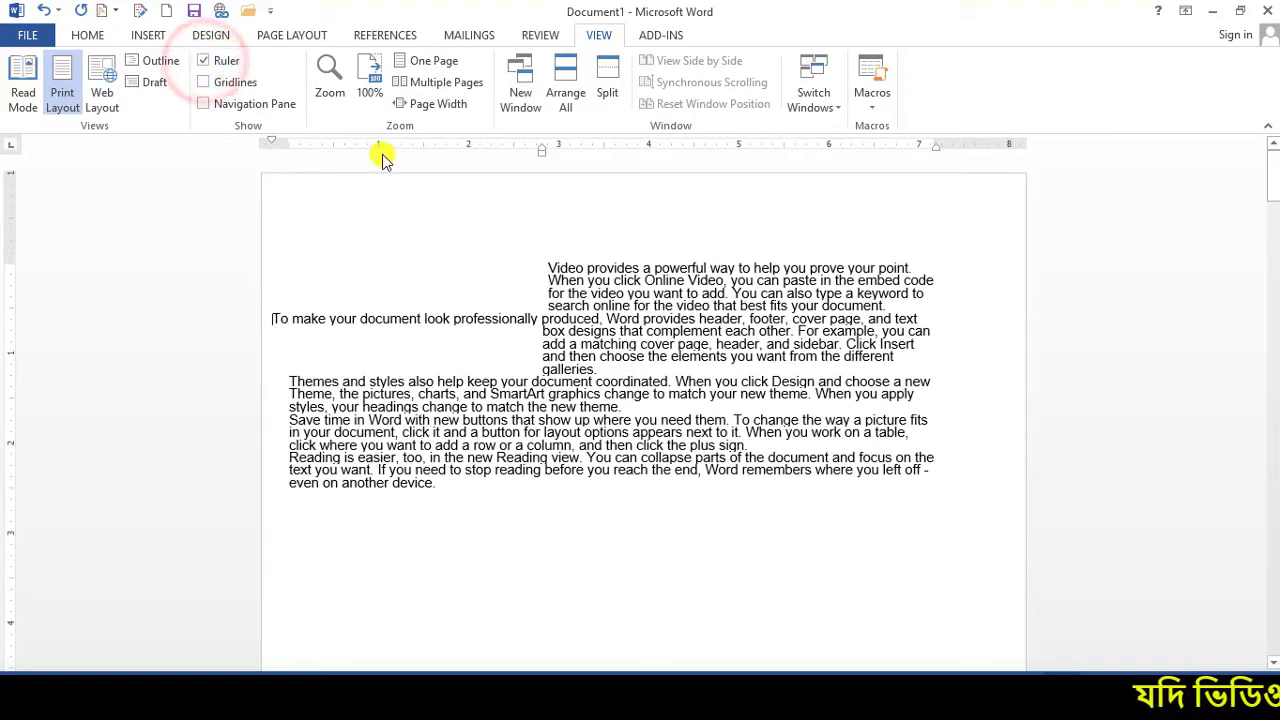
pyautogui.moveTo(272, 140)
pyautogui.mouseDown()
pyautogui.moveTo(382, 142)
pyautogui.moveTo(232, 162)
pyautogui.mouseUp()
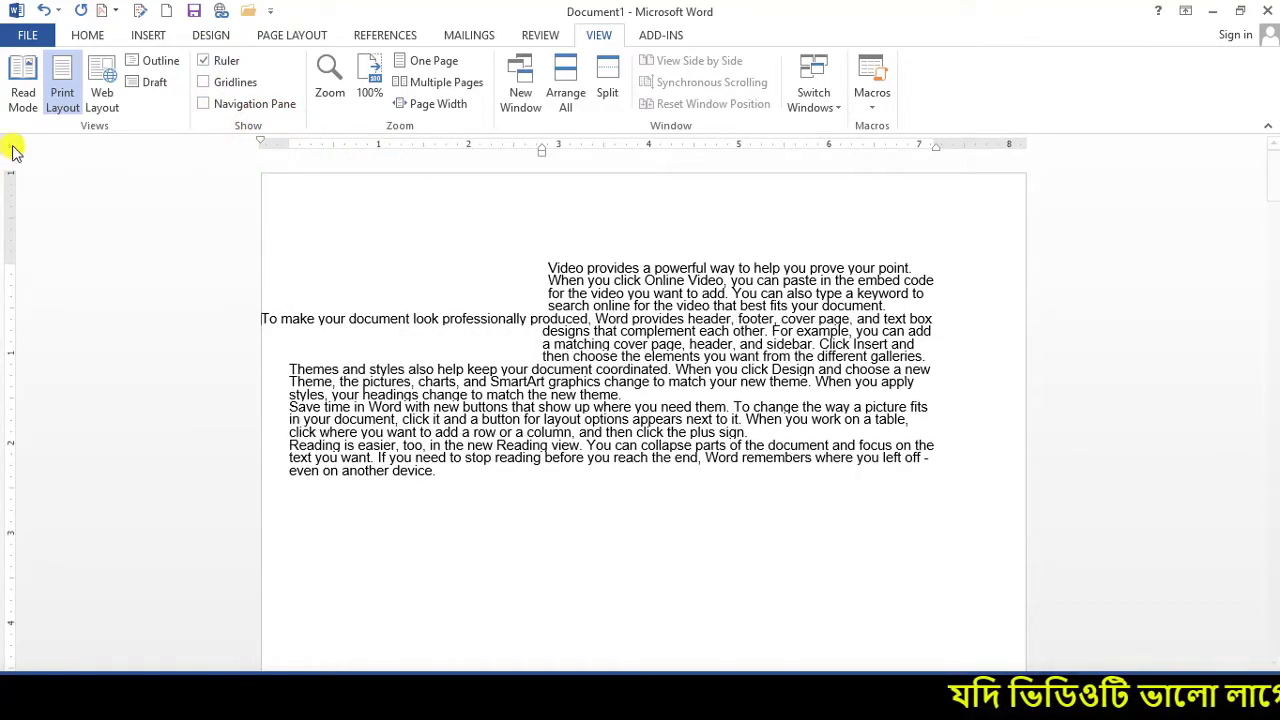
pyautogui.click(205, 61)
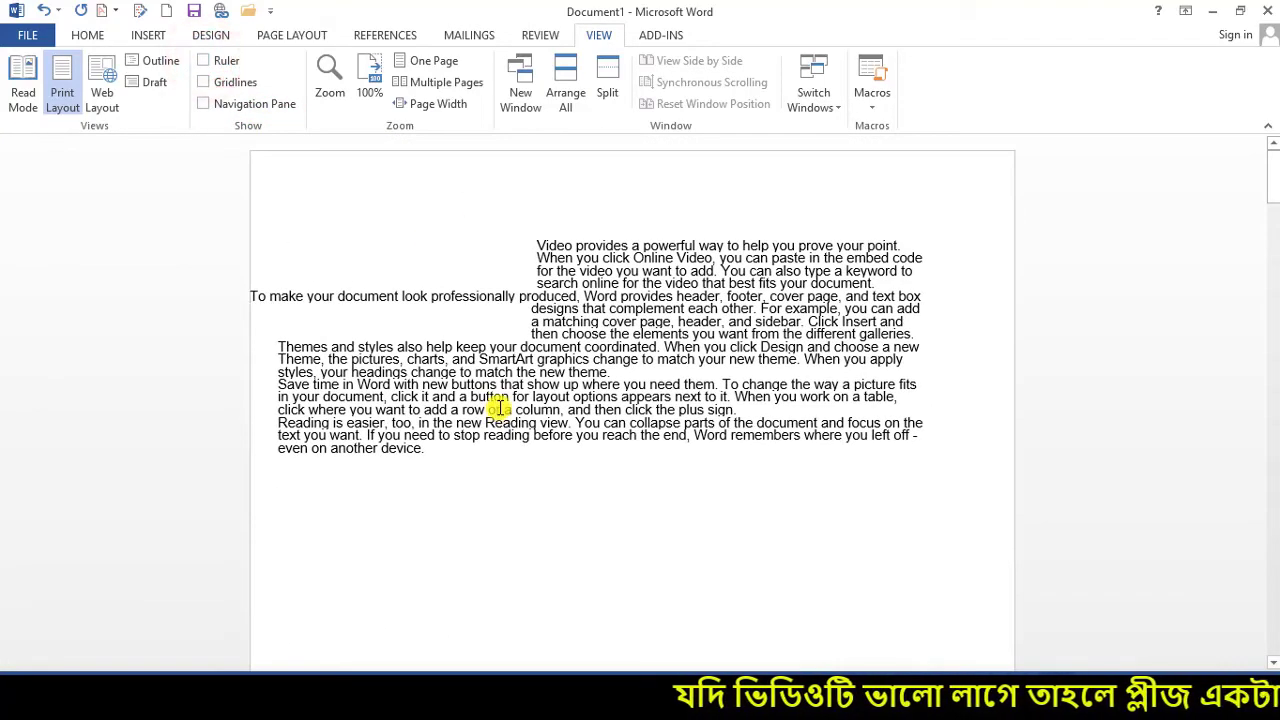
# - Undo the paragraph indent changes and turn on page gridlines
pyautogui.hotkey('ctrl', 'z')
pyautogui.hotkey('ctrl', 'z')
pyautogui.hotkey('ctrl', 'z')
pyautogui.hotkey('ctrl', 'z')
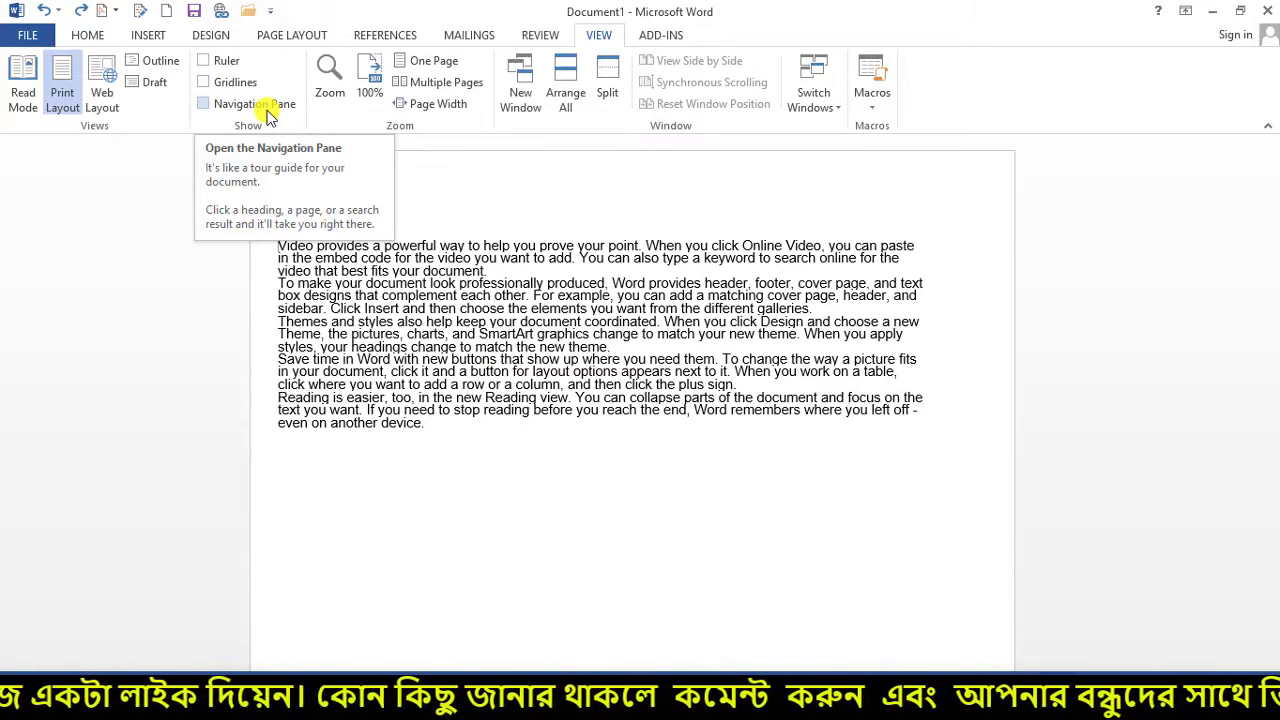
pyautogui.click(202, 83)
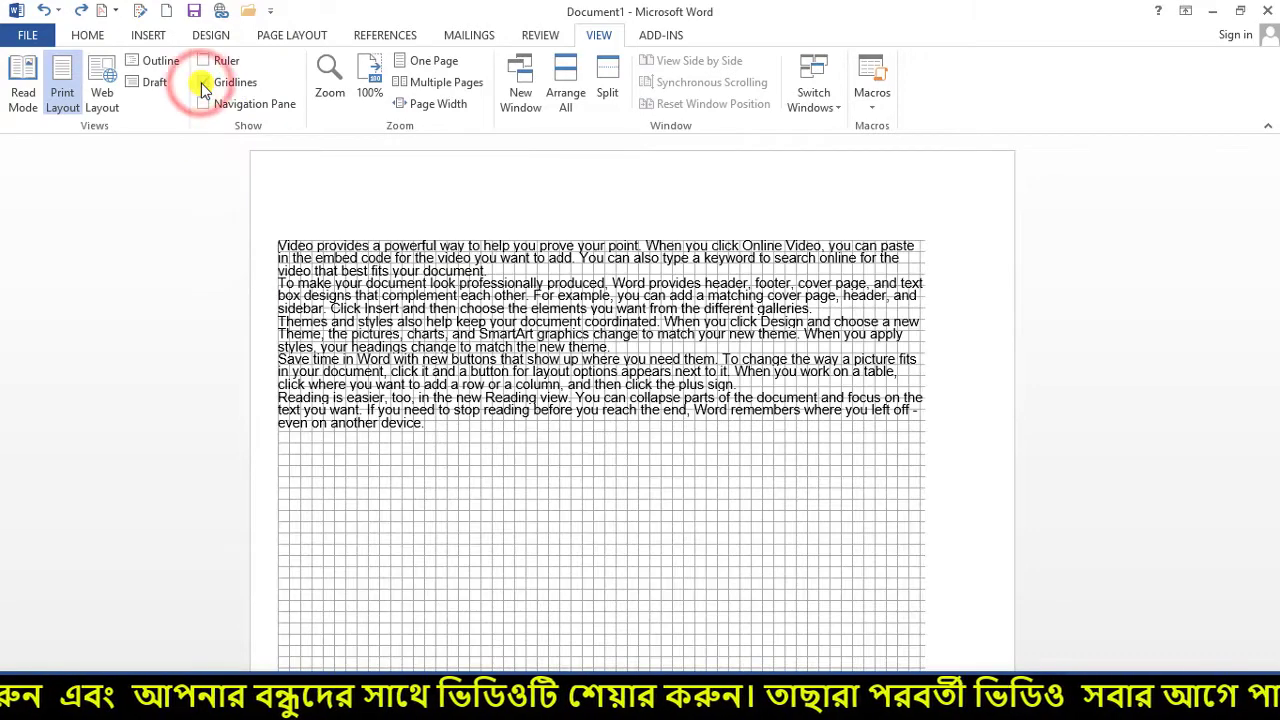
pyautogui.scroll(-5, 653, 333)
pyautogui.scroll(-2, 653, 333)
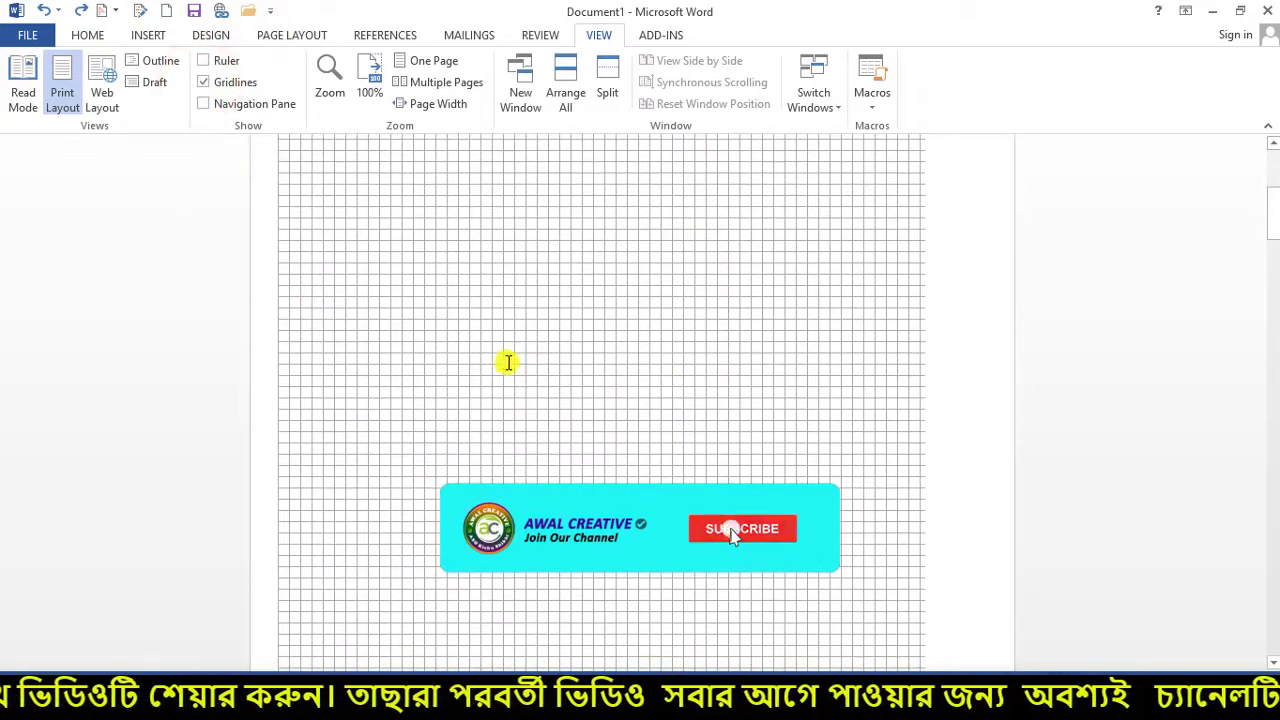
pyautogui.moveTo(275, 163); pyautogui.dragTo(930, 470)
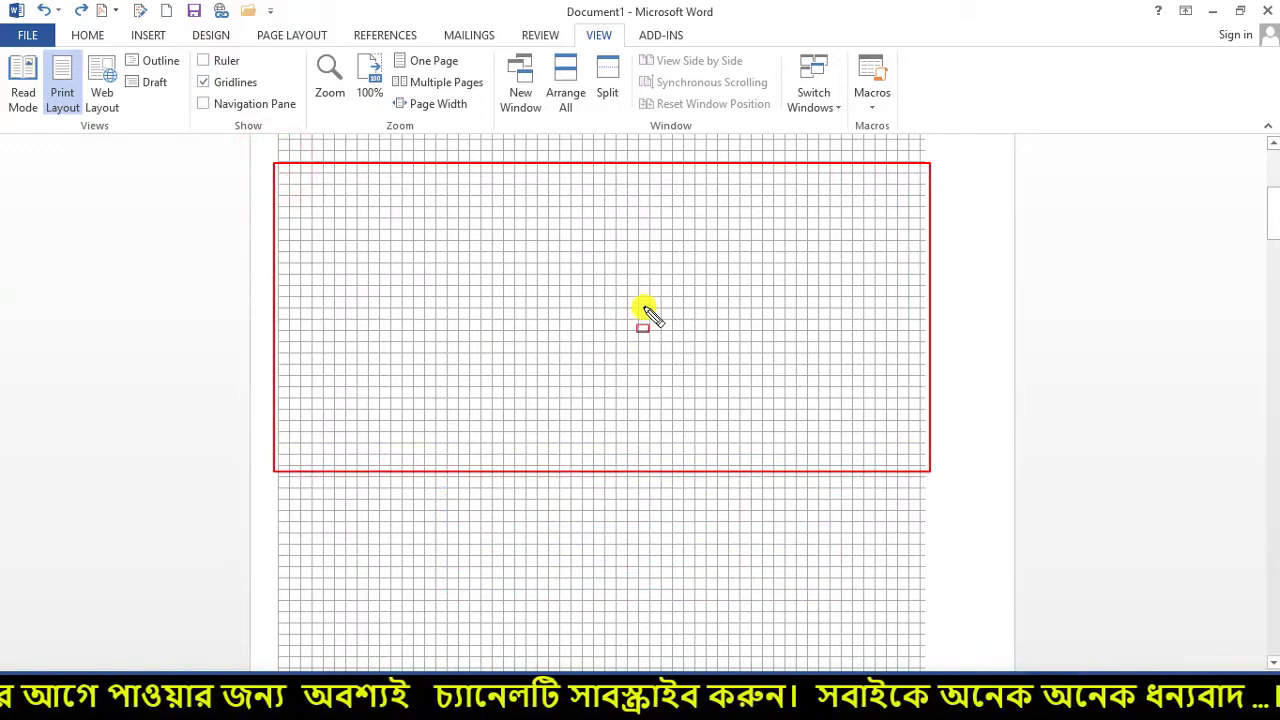
pyautogui.hotkey('ctrl', 'z')
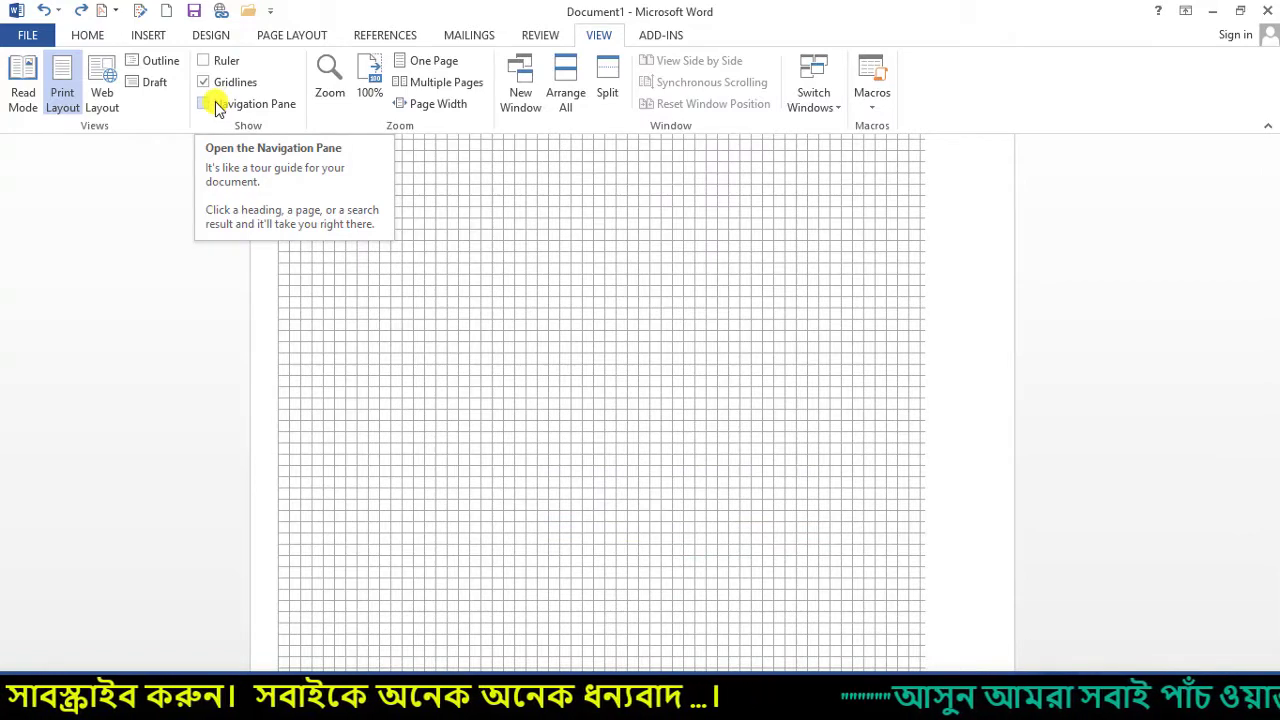
# - Place the cursor below the text and open the Insert Shapes gallery
pyautogui.click(443, 286)
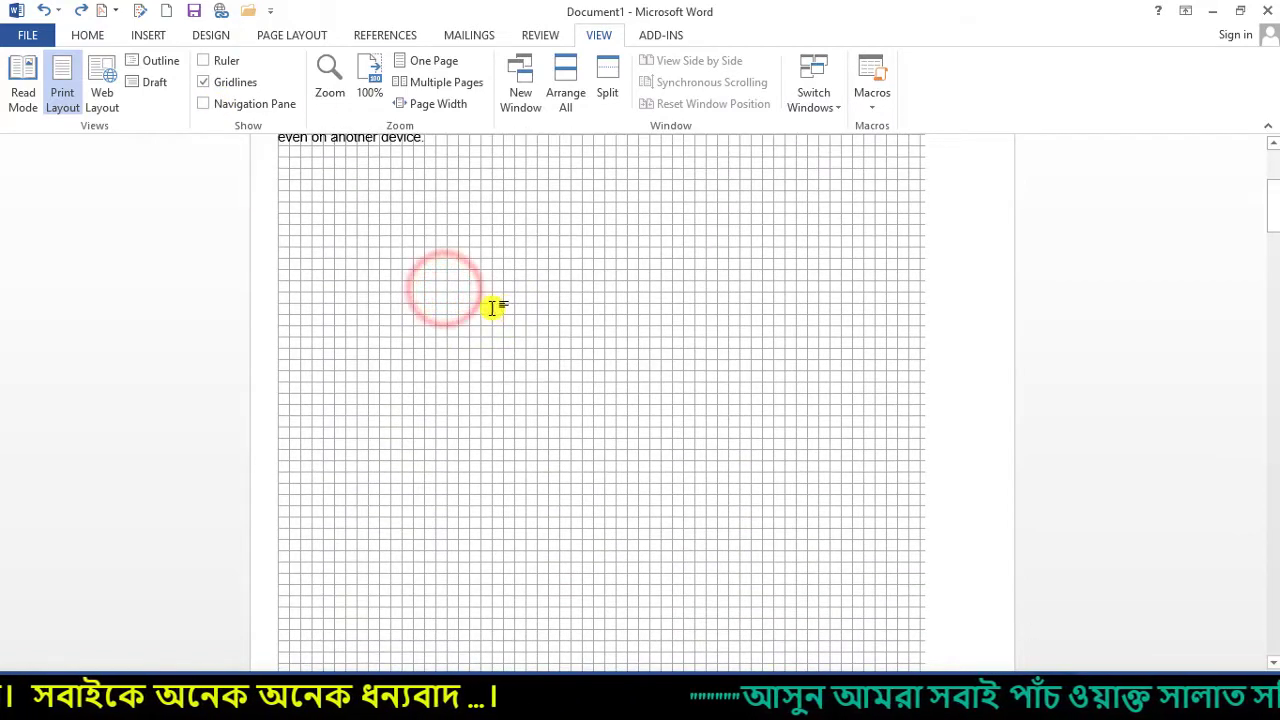
pyautogui.click(148, 35)
pyautogui.click(258, 85)
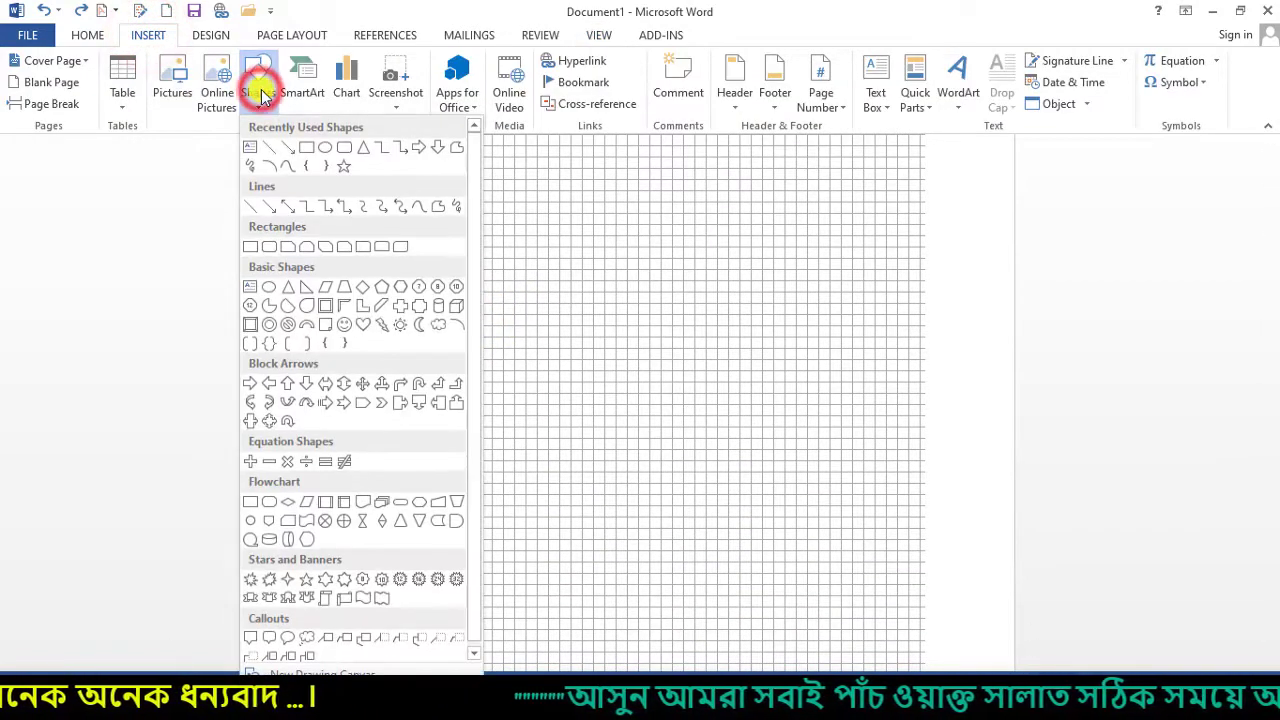
# - Draw two Line shapes as the triangle's sides, then a third as its base
pyautogui.click(252, 207)
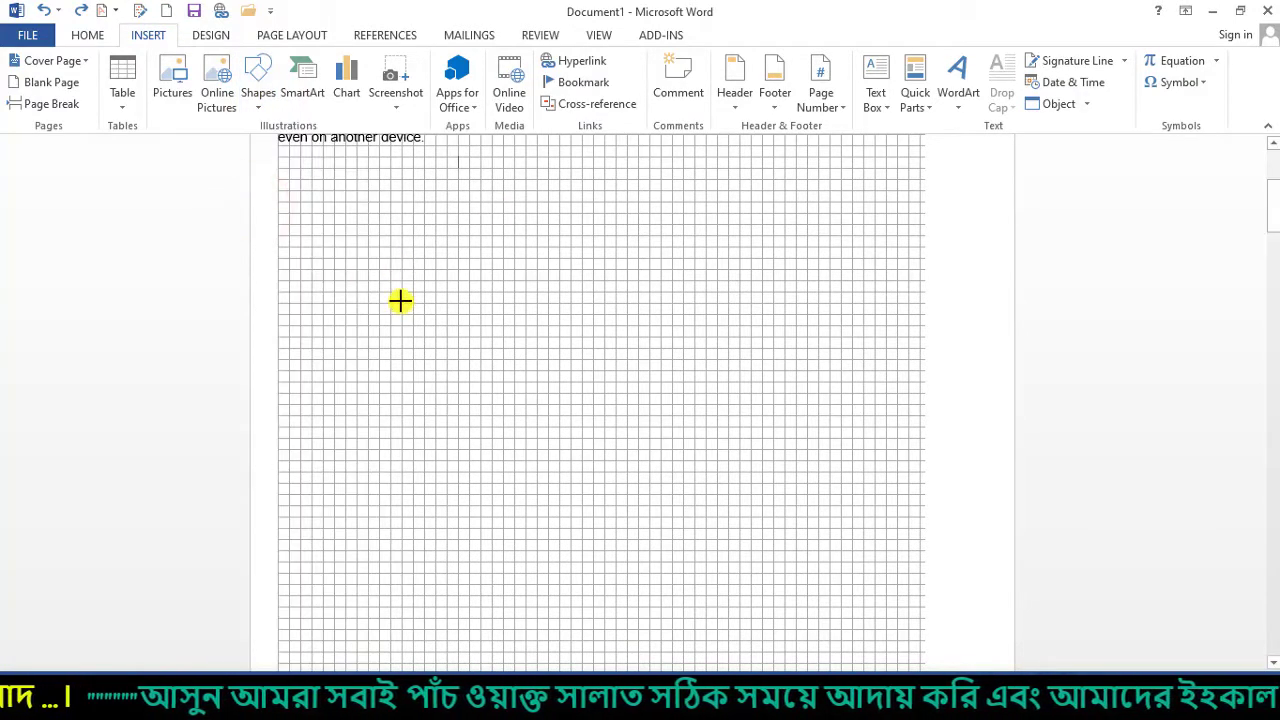
pyautogui.moveTo(401, 291); pyautogui.dragTo(560, 203)
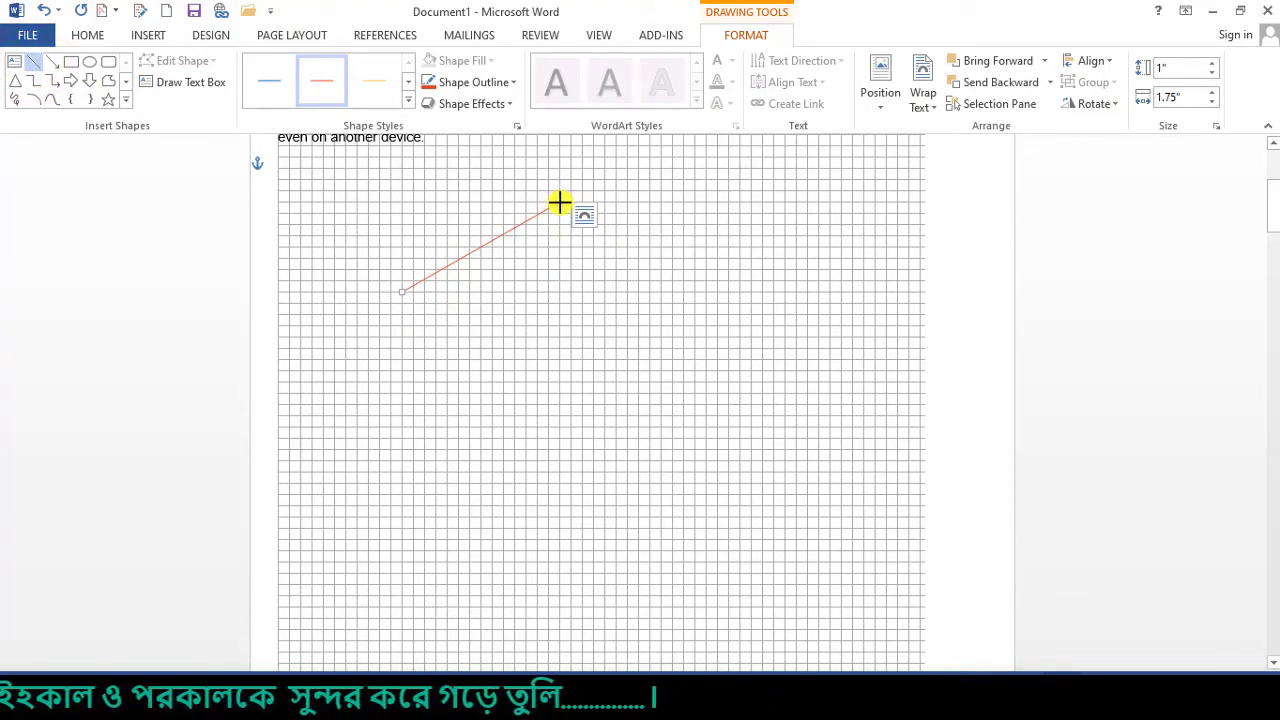
pyautogui.moveTo(560, 203); pyautogui.dragTo(628, 367)
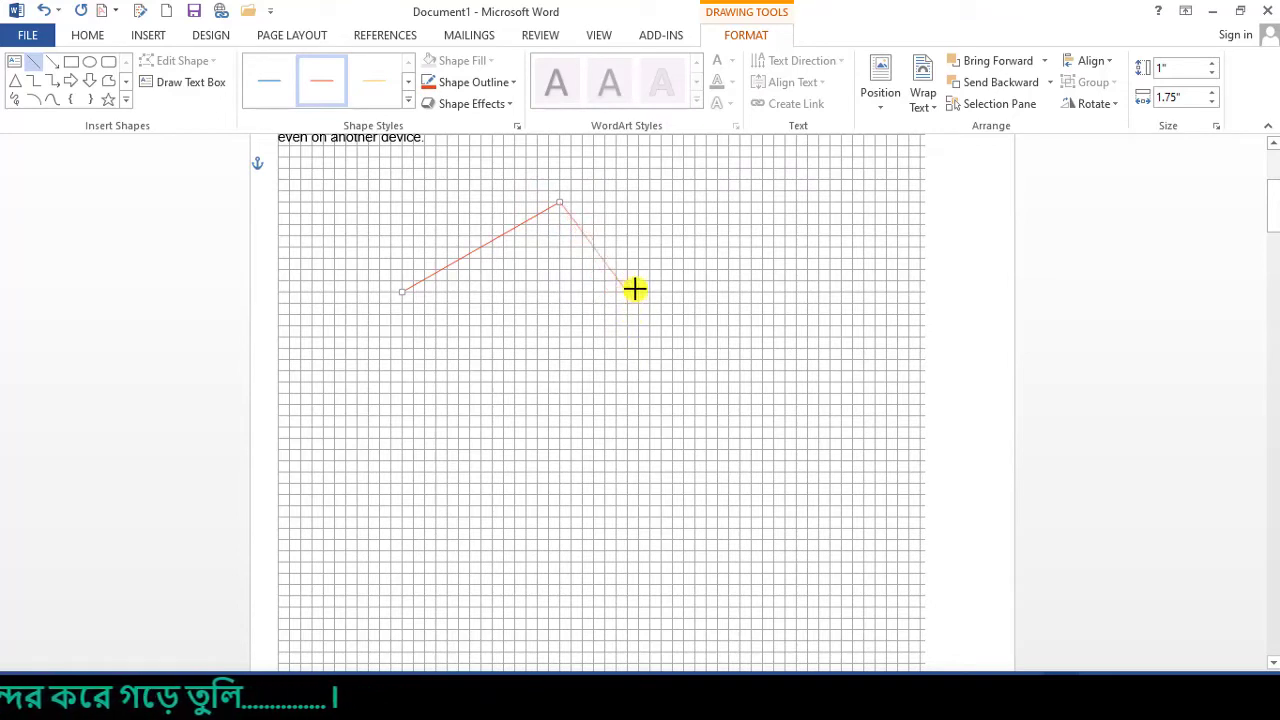
pyautogui.moveTo(684, 290); pyautogui.dragTo(683, 291)
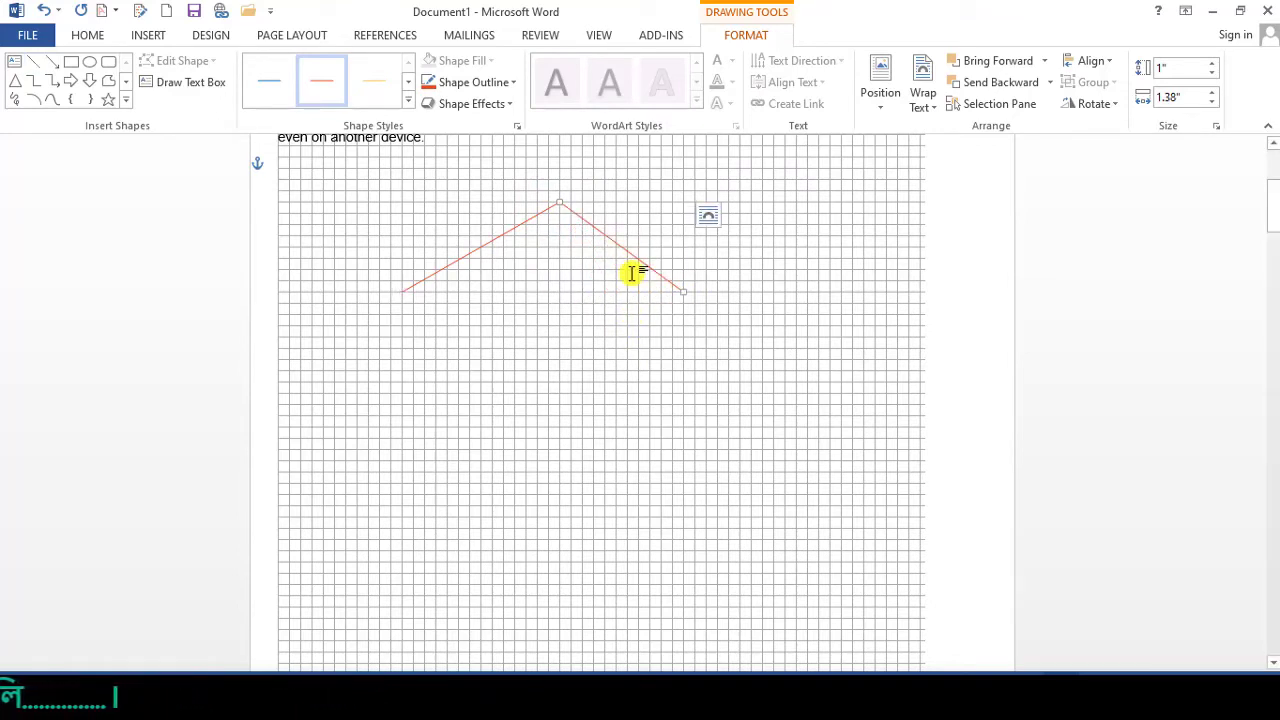
pyautogui.click(34, 61)
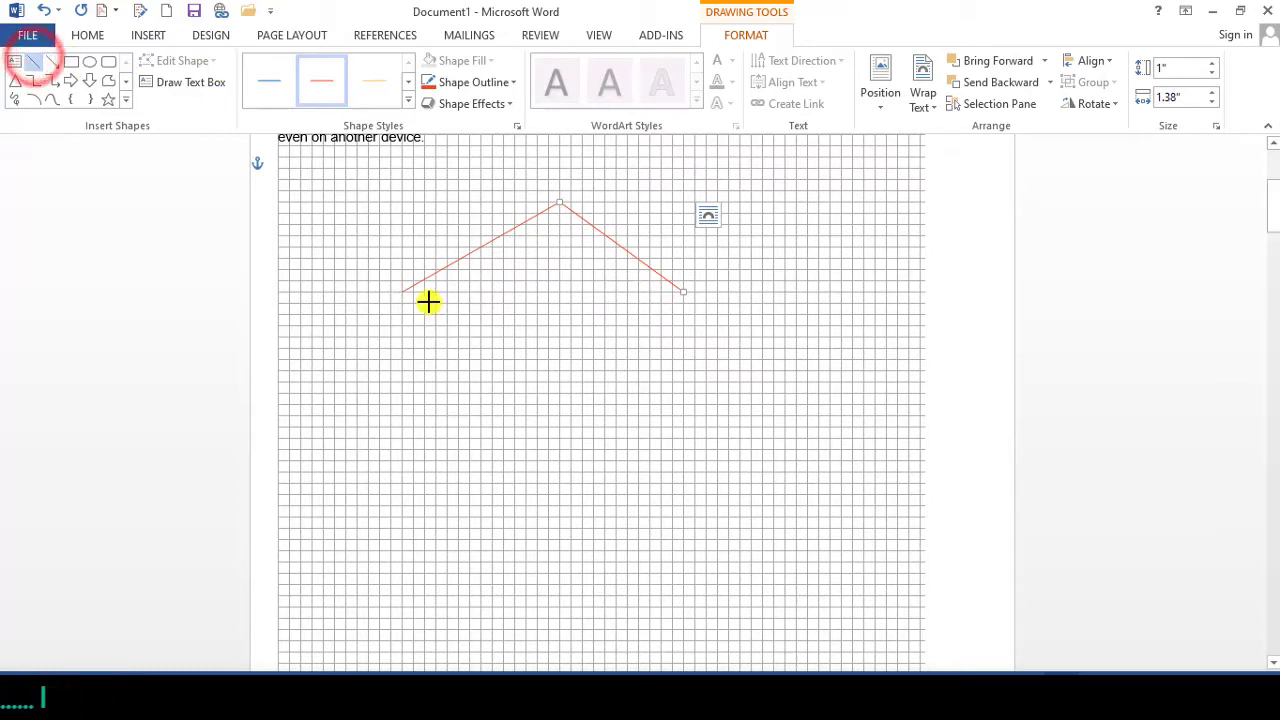
pyautogui.moveTo(403, 291); pyautogui.dragTo(683, 292)
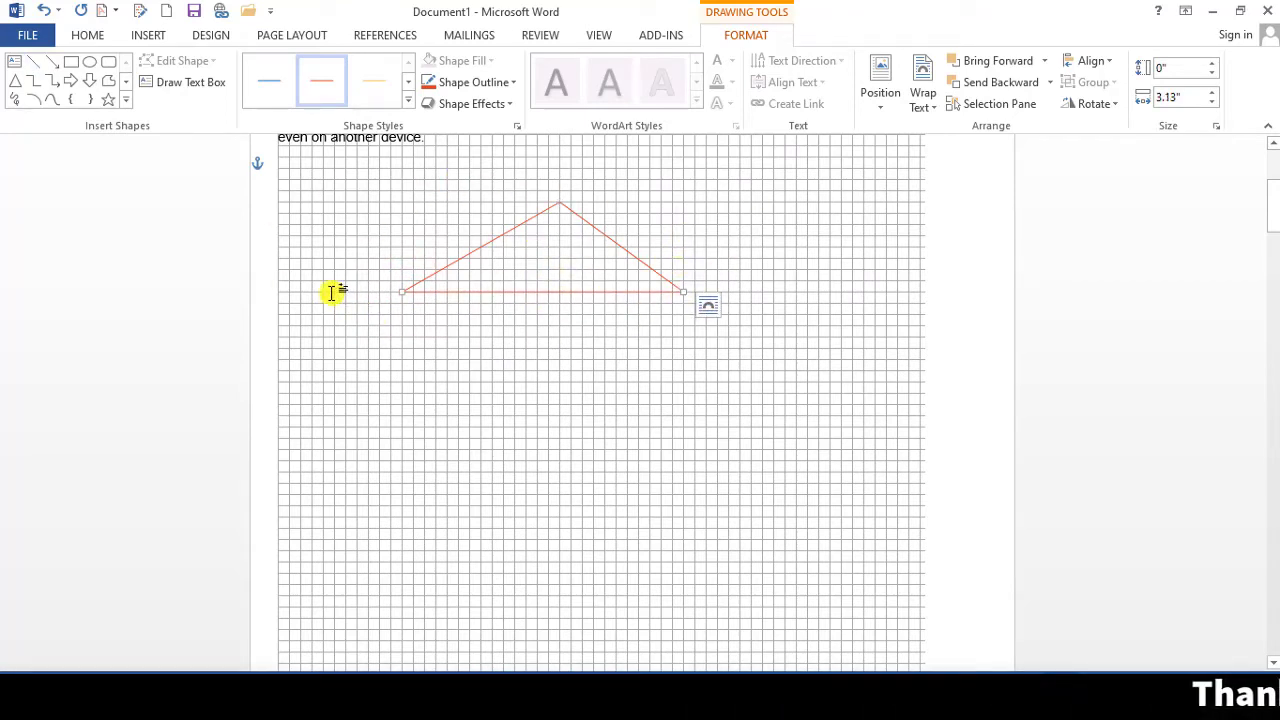
# - Hide the gridlines and select the triangle's lines
pyautogui.click(605, 38)
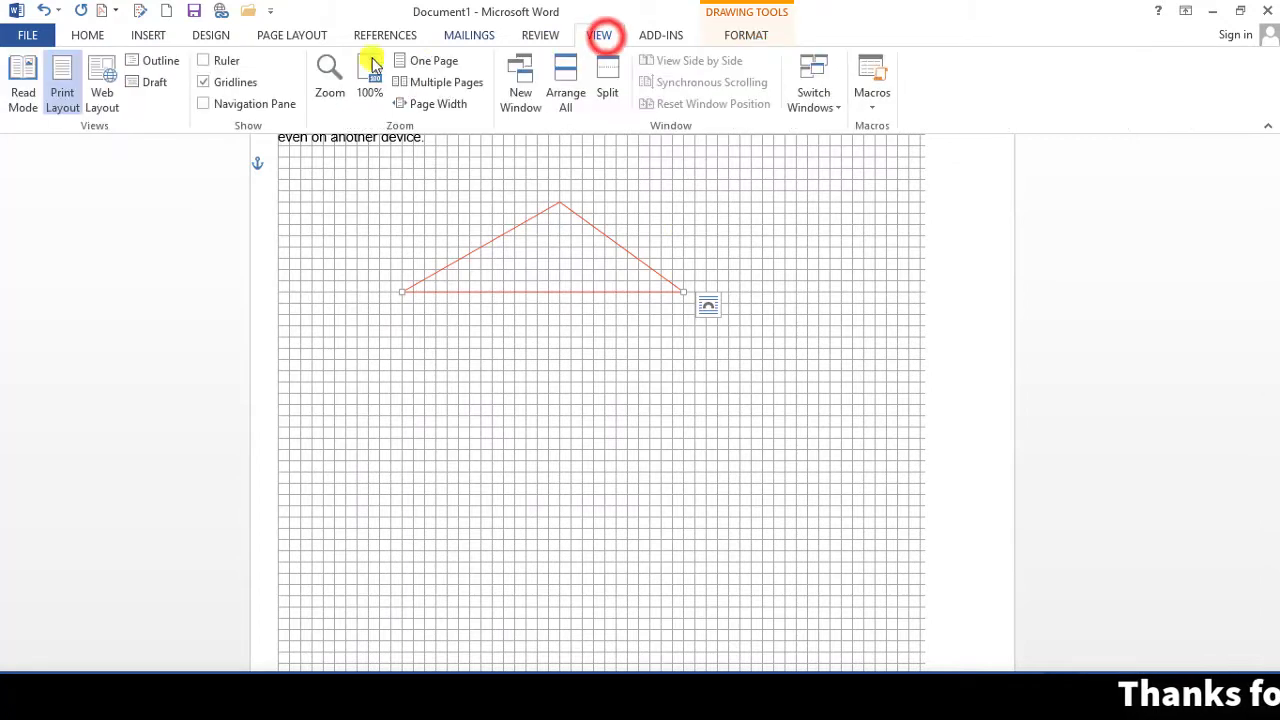
pyautogui.click(200, 84)
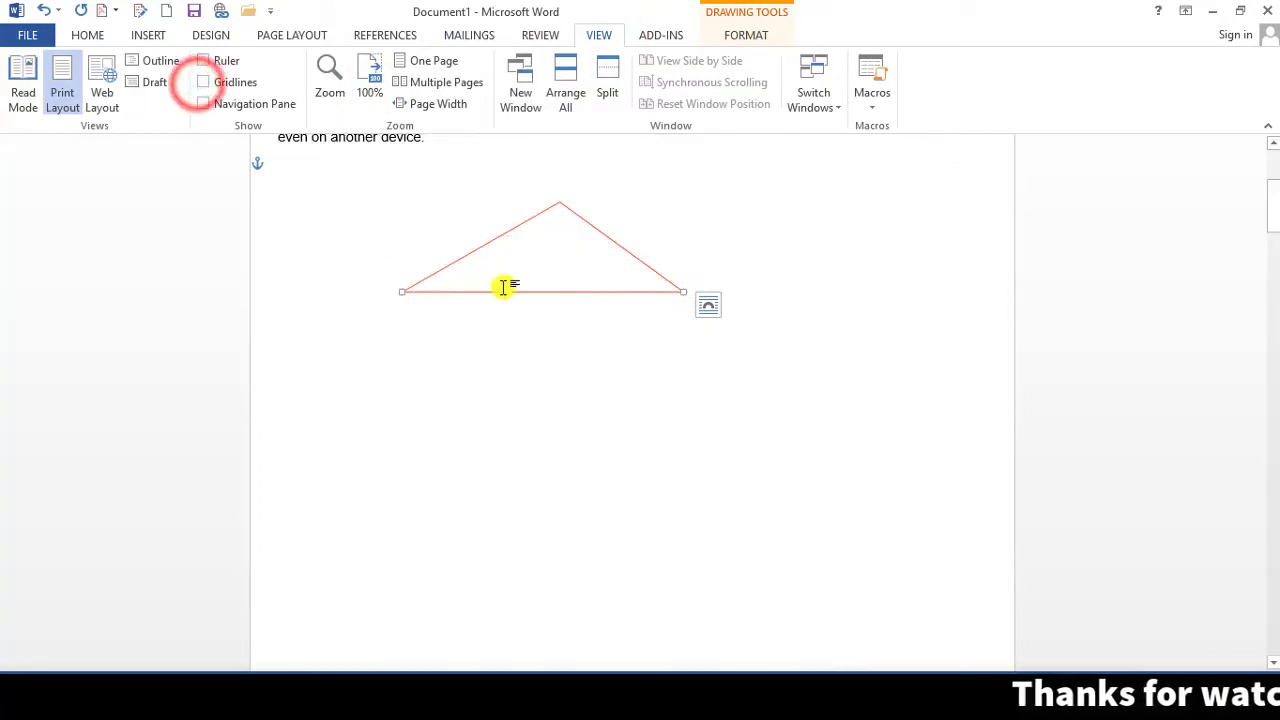
pyautogui.click(132, 38)
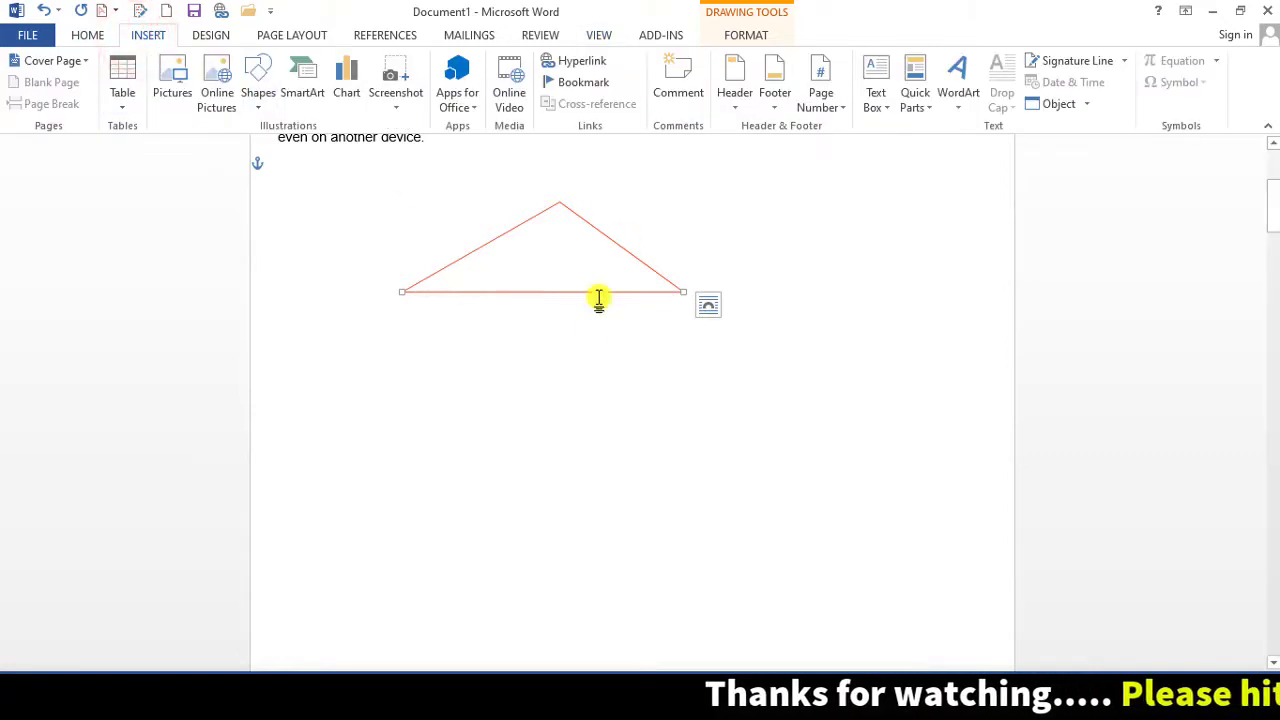
pyautogui.click(493, 243)
pyautogui.click(608, 236)
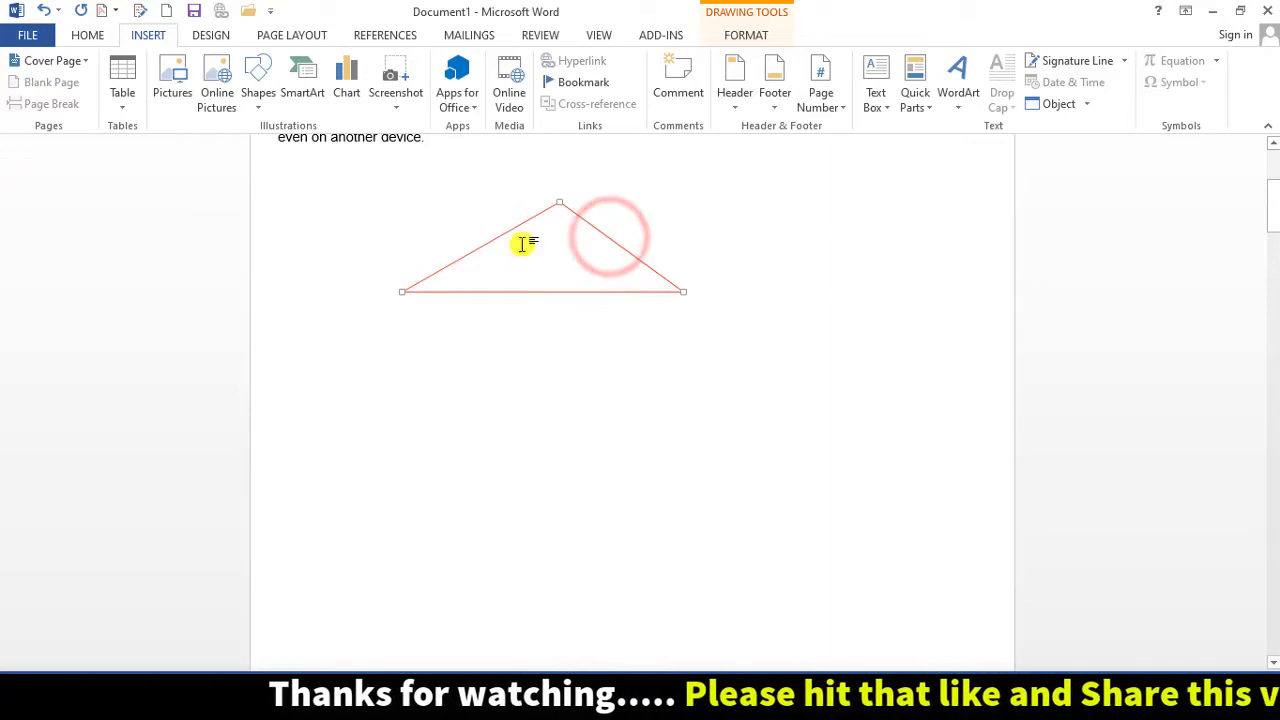
# - Give the triangle a 3 pt blue outline and move it down and left
pyautogui.click(741, 36)
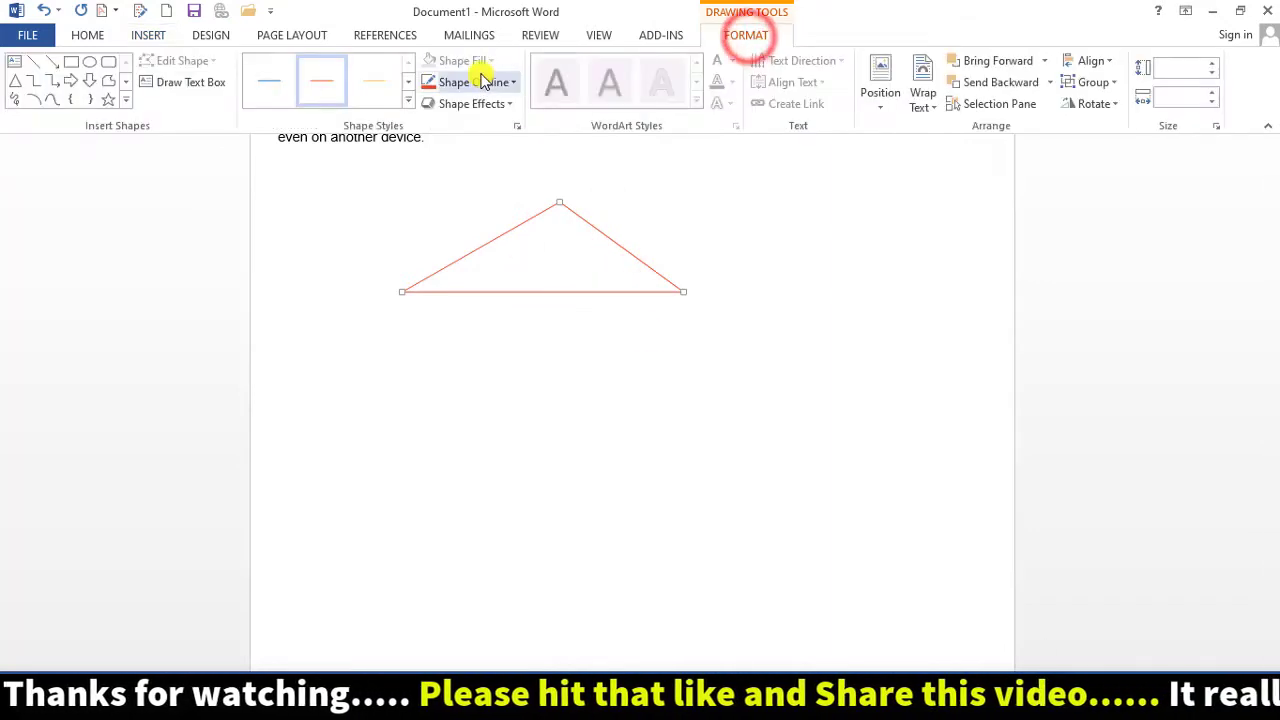
pyautogui.click(512, 80)
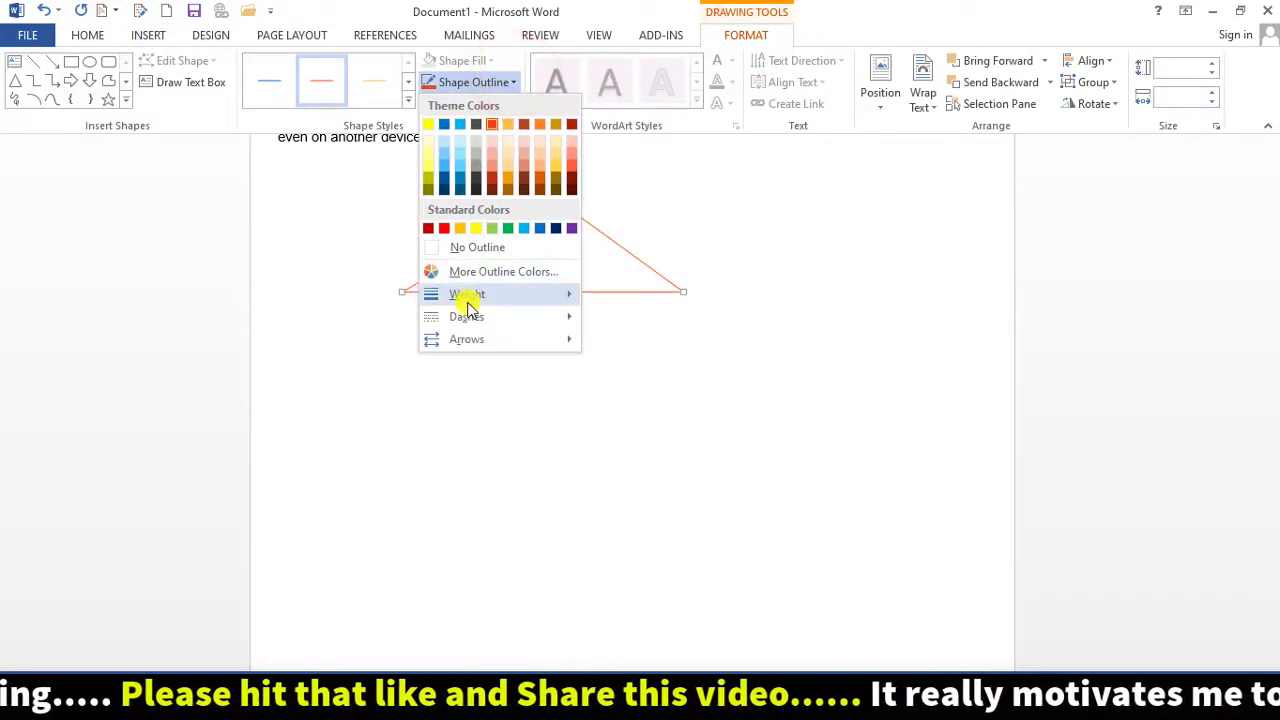
pyautogui.moveTo(466, 295)
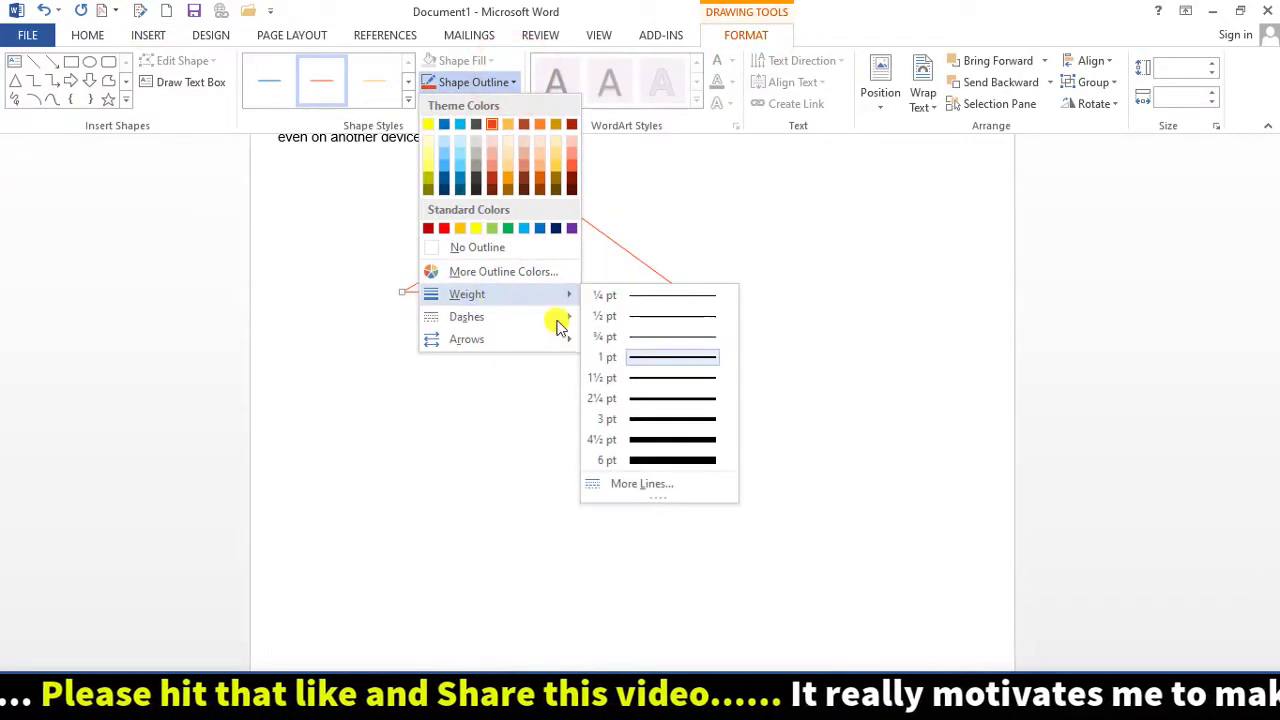
pyautogui.click(668, 419)
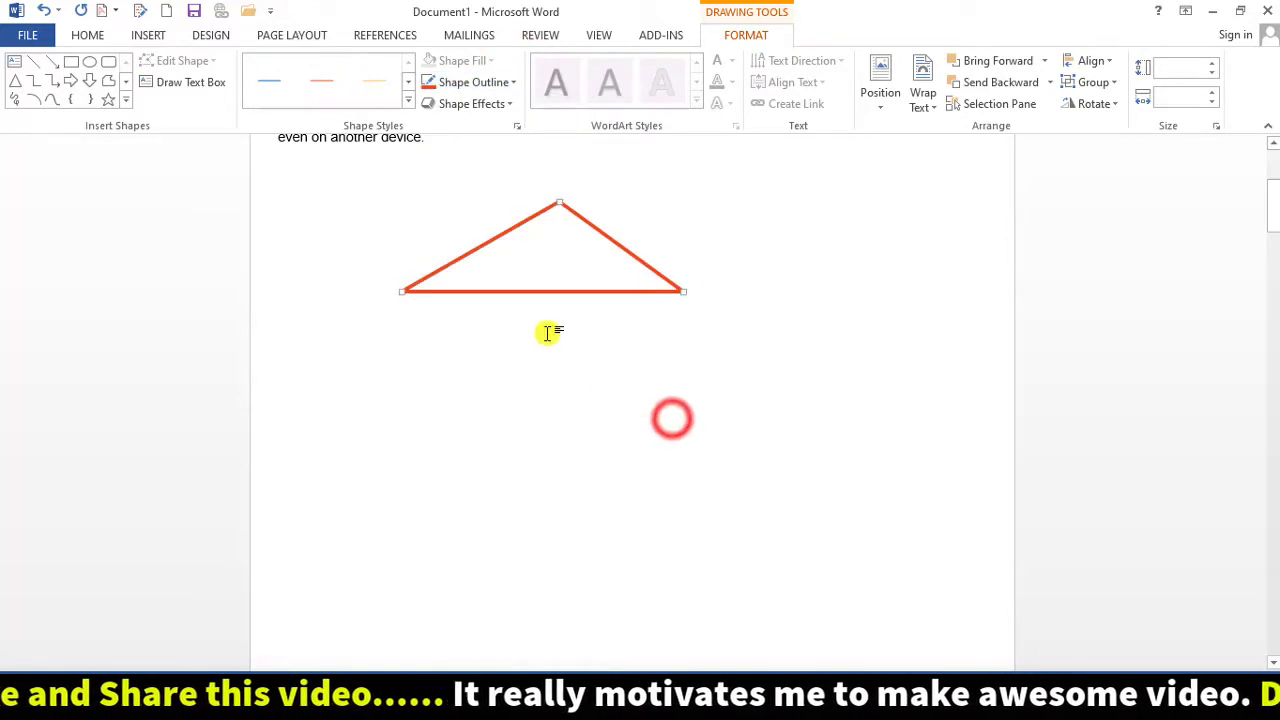
pyautogui.click(515, 82)
pyautogui.click(460, 124)
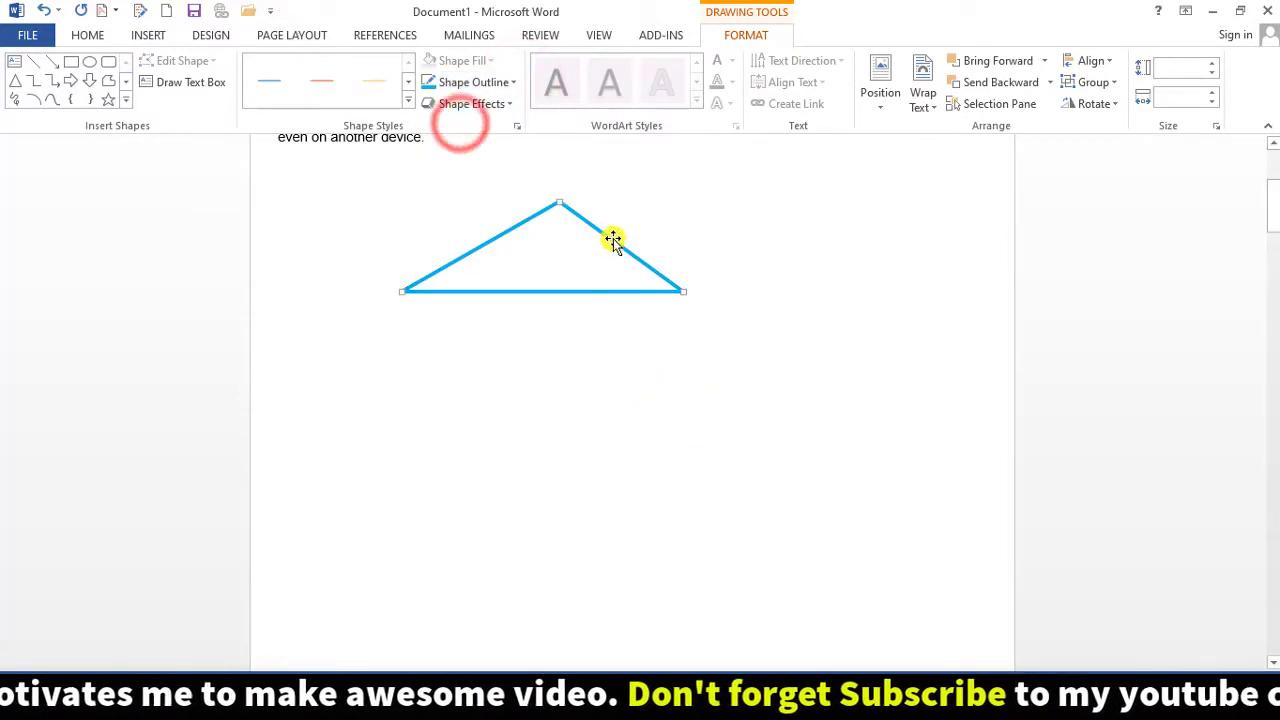
pyautogui.moveTo(611, 240); pyautogui.dragTo(531, 334)
pyautogui.click(655, 303)
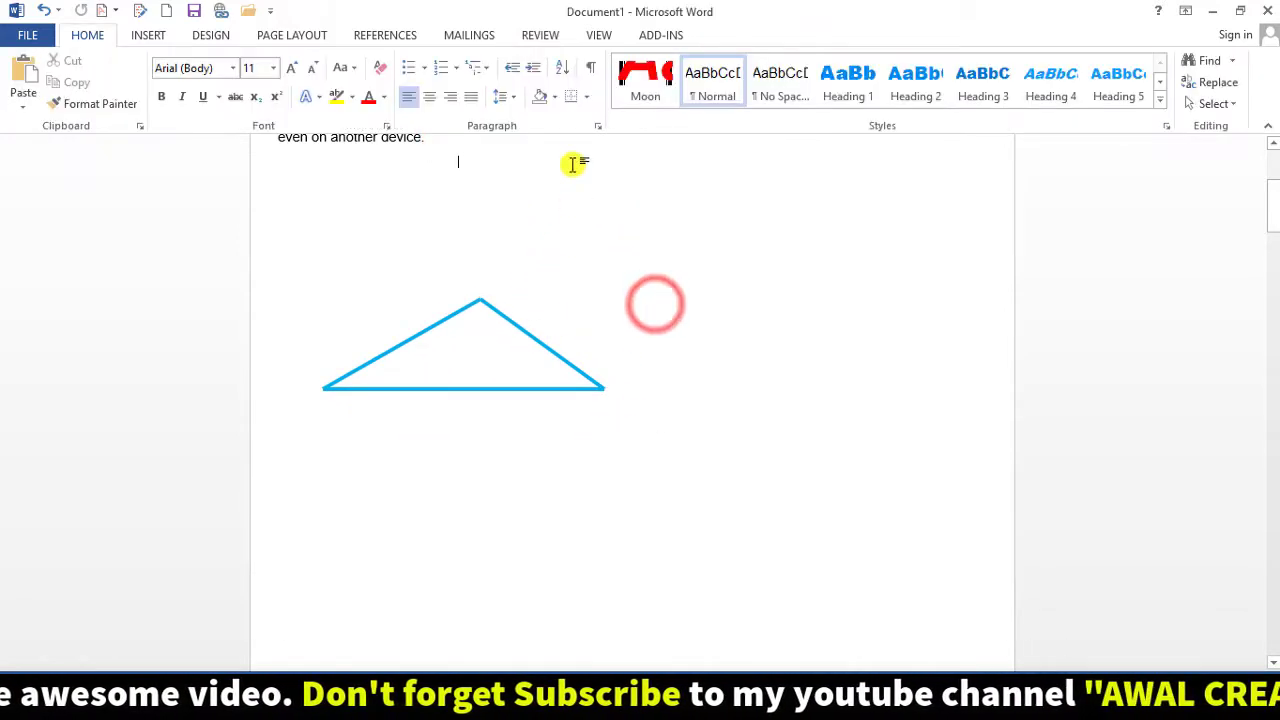
# - Toggle gridlines on and off, nudge the triangle's right line, and open the Navigation pane
pyautogui.click(598, 35)
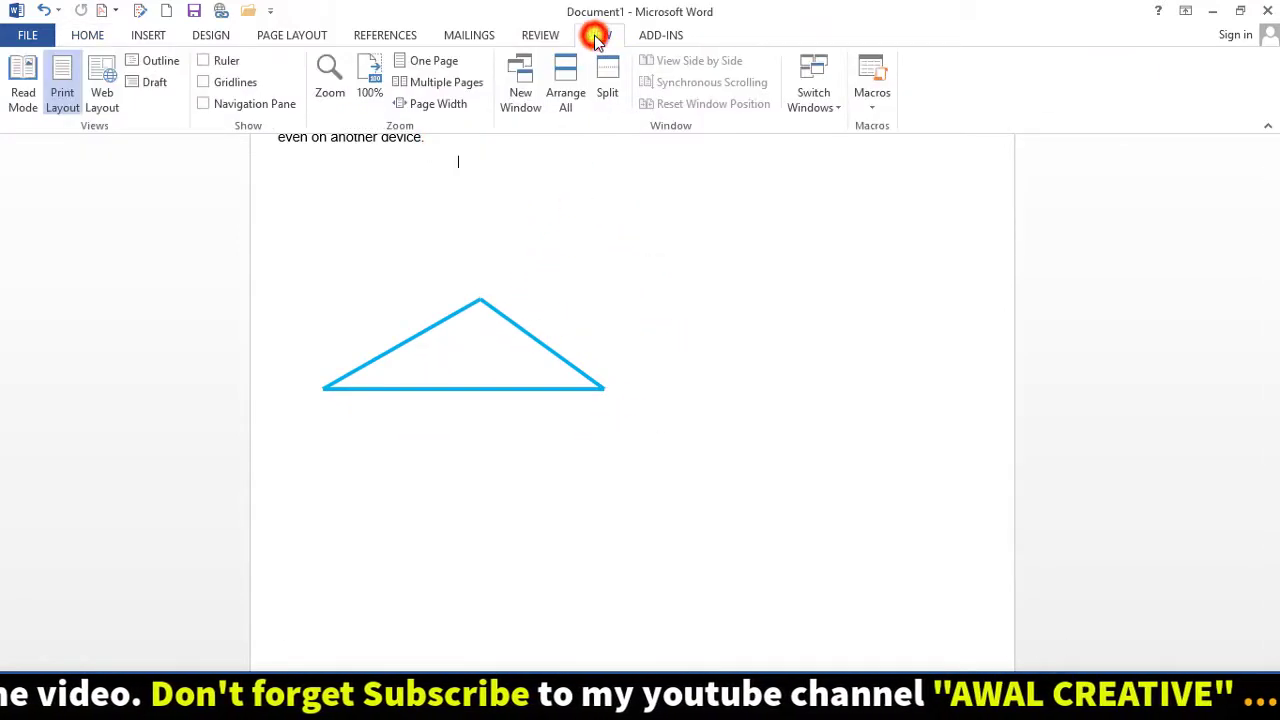
pyautogui.click(212, 84)
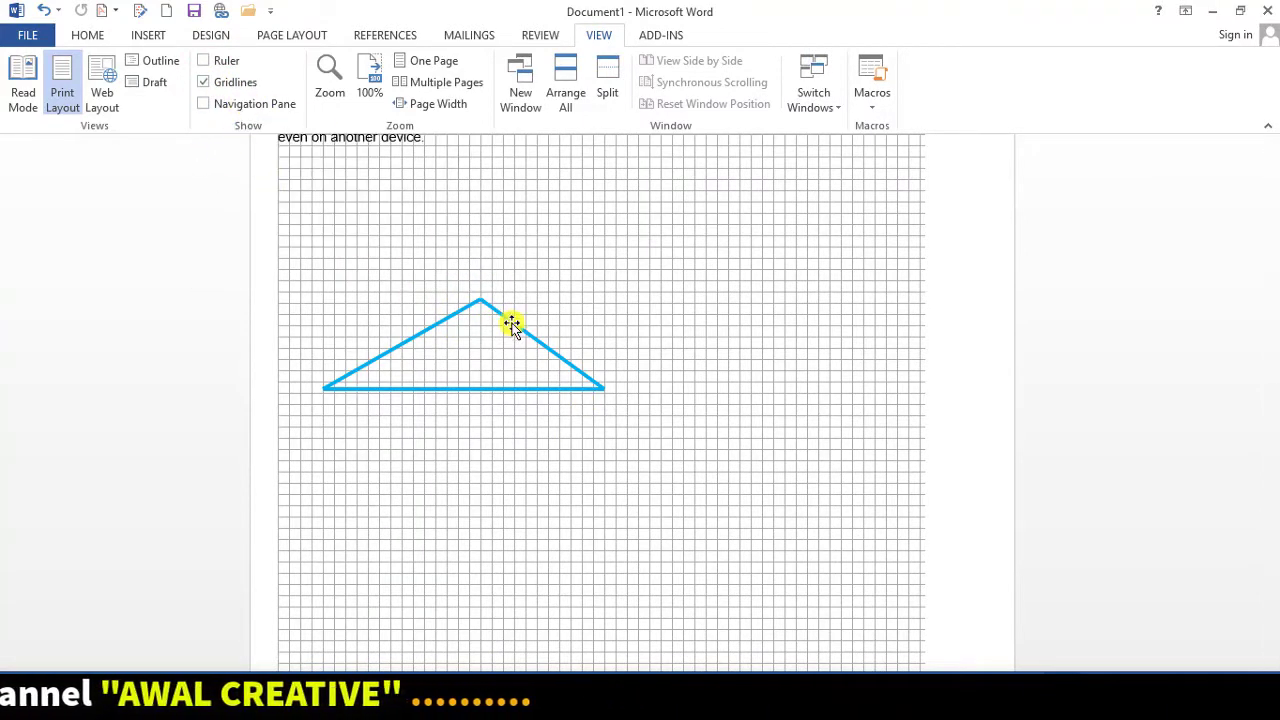
pyautogui.moveTo(506, 314)
pyautogui.mouseDown()
pyautogui.moveTo(508, 296)
pyautogui.moveTo(541, 348)
pyautogui.mouseUp()
pyautogui.scroll(3, 551, 400)
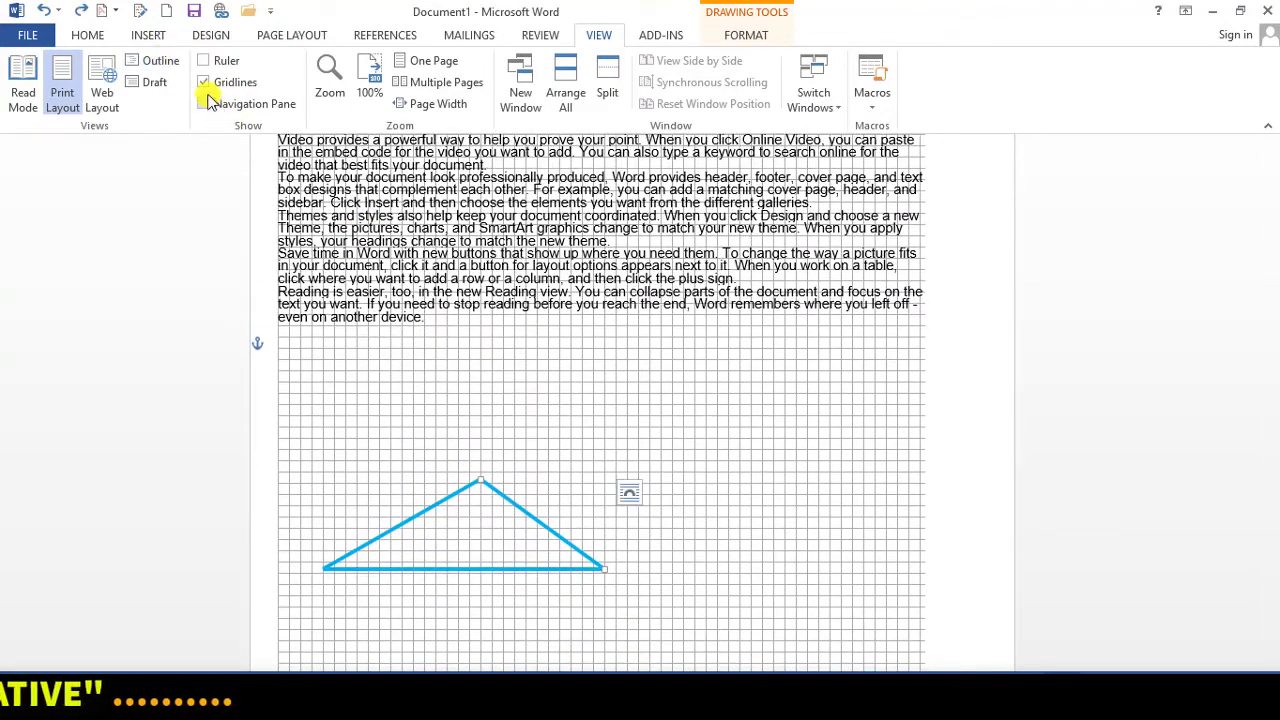
pyautogui.click(203, 82)
pyautogui.scroll(3, 414, 343)
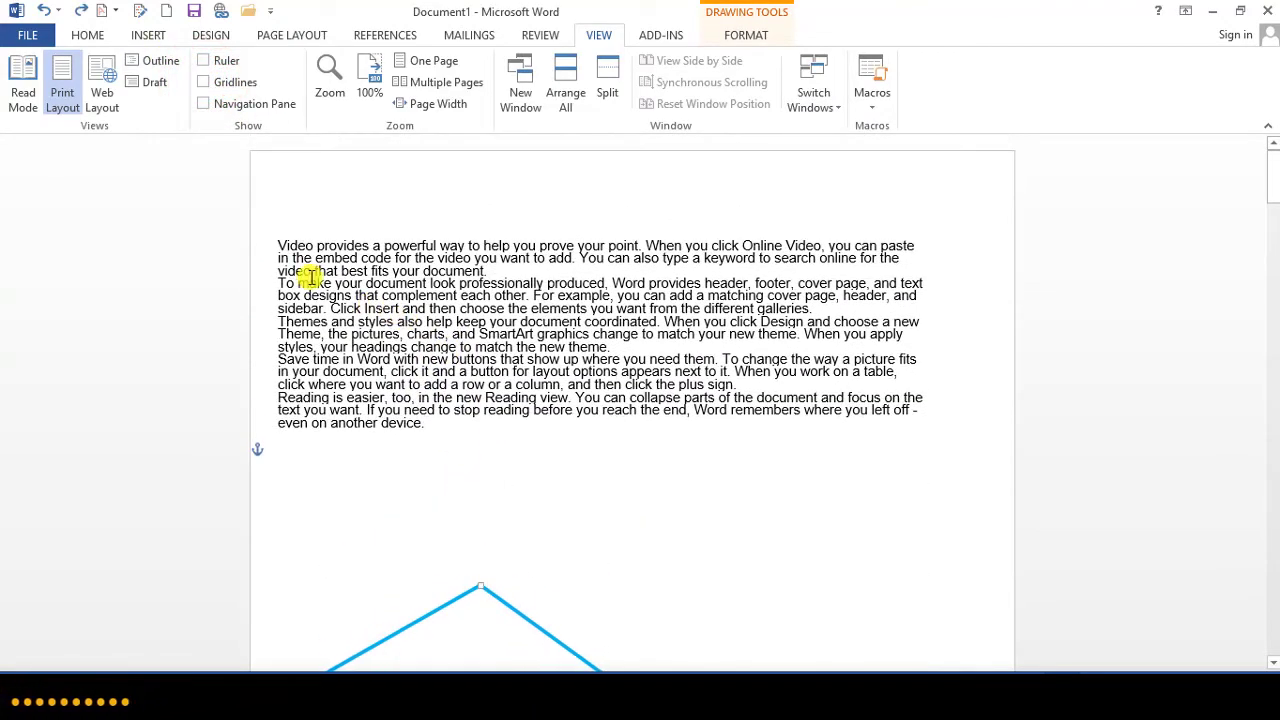
pyautogui.click(270, 242)
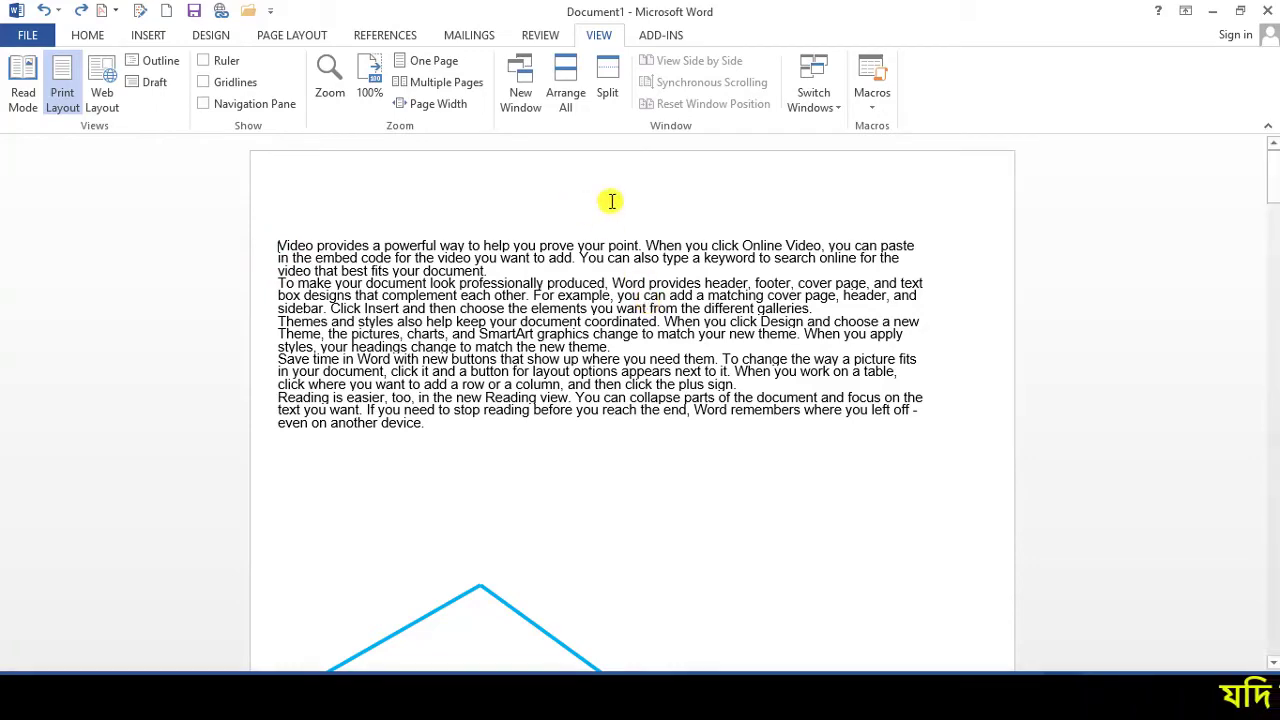
pyautogui.click(266, 106)
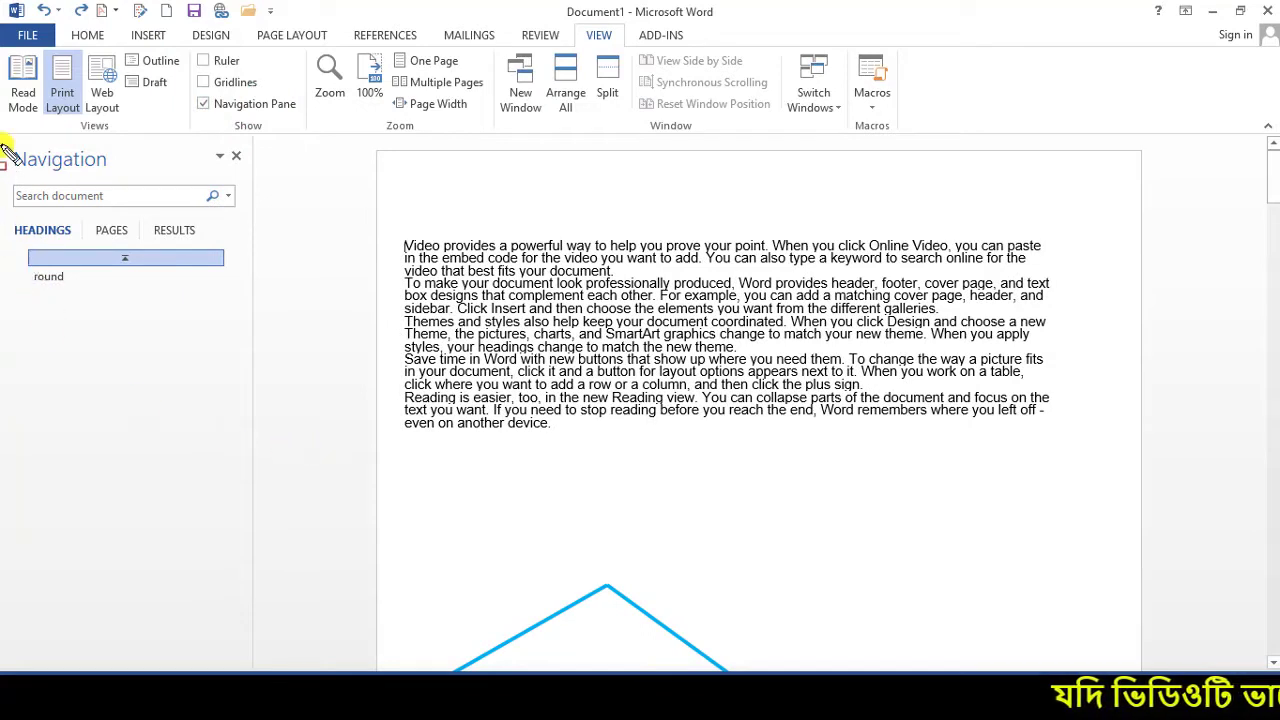
pyautogui.moveTo(5, 135); pyautogui.dragTo(255, 452)
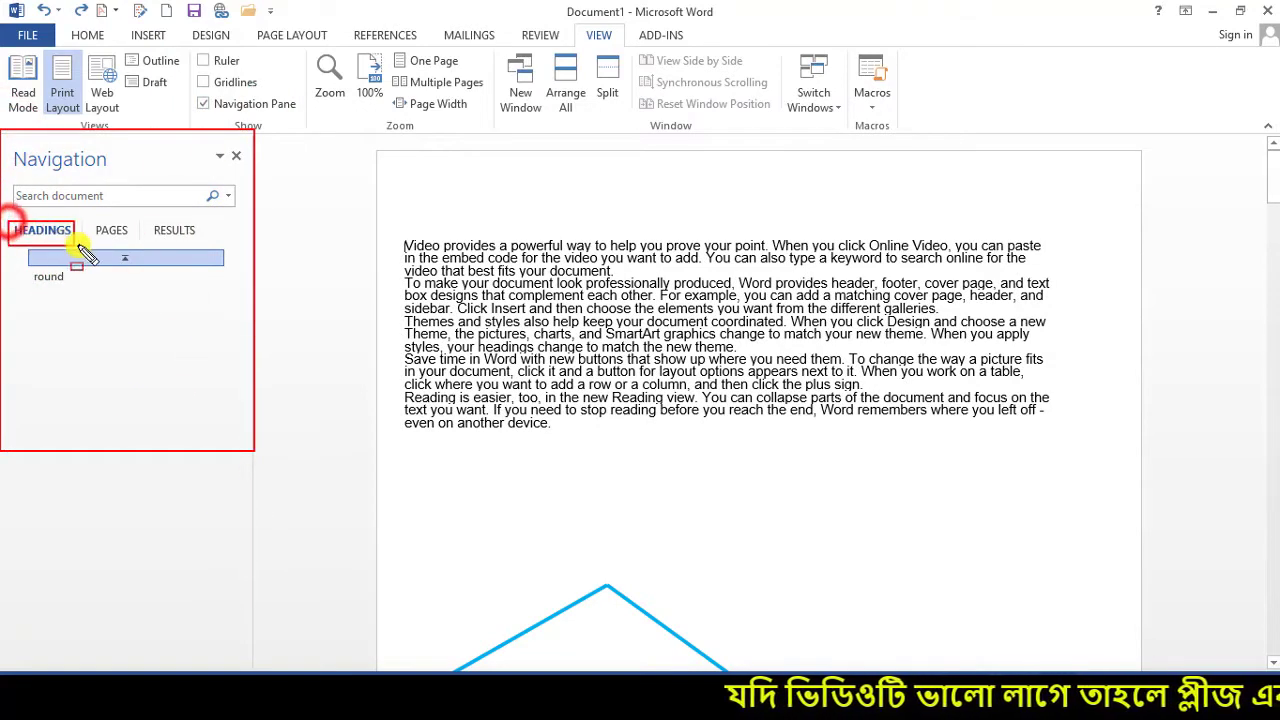
pyautogui.moveTo(118, 240); pyautogui.dragTo(221, 253)
pyautogui.press('Escape')
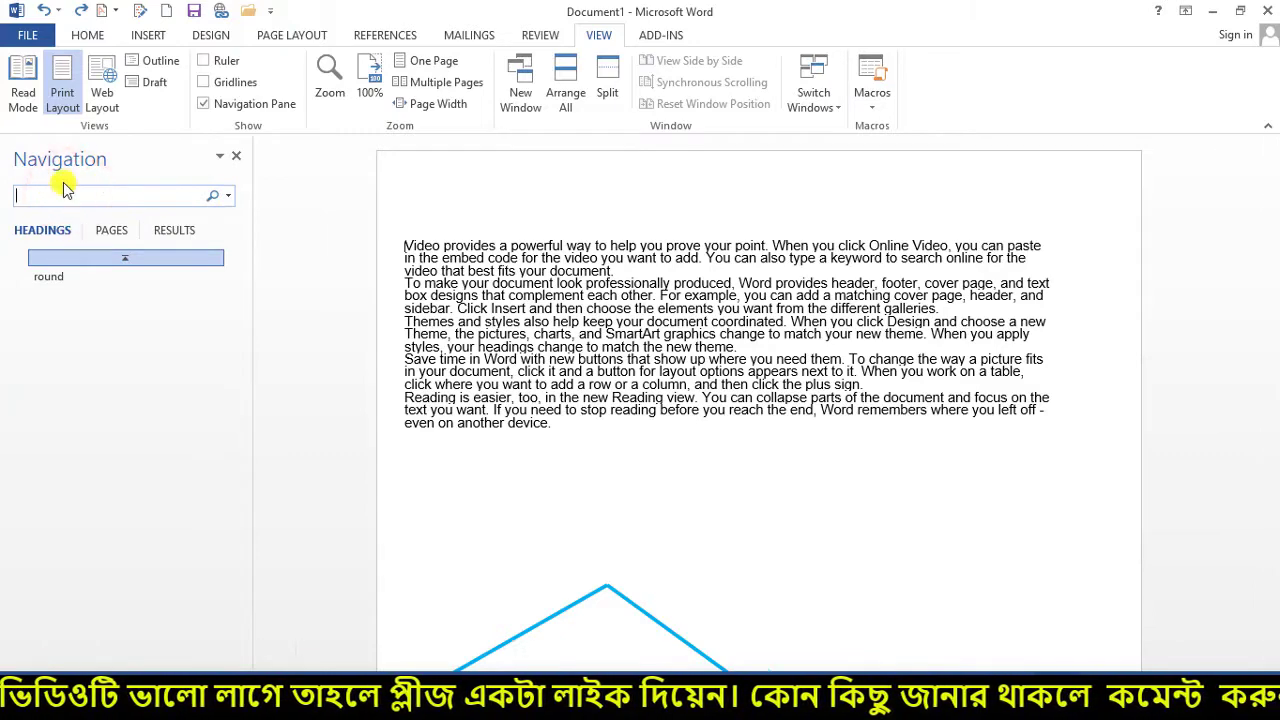
pyautogui.doubleClick(425, 246)
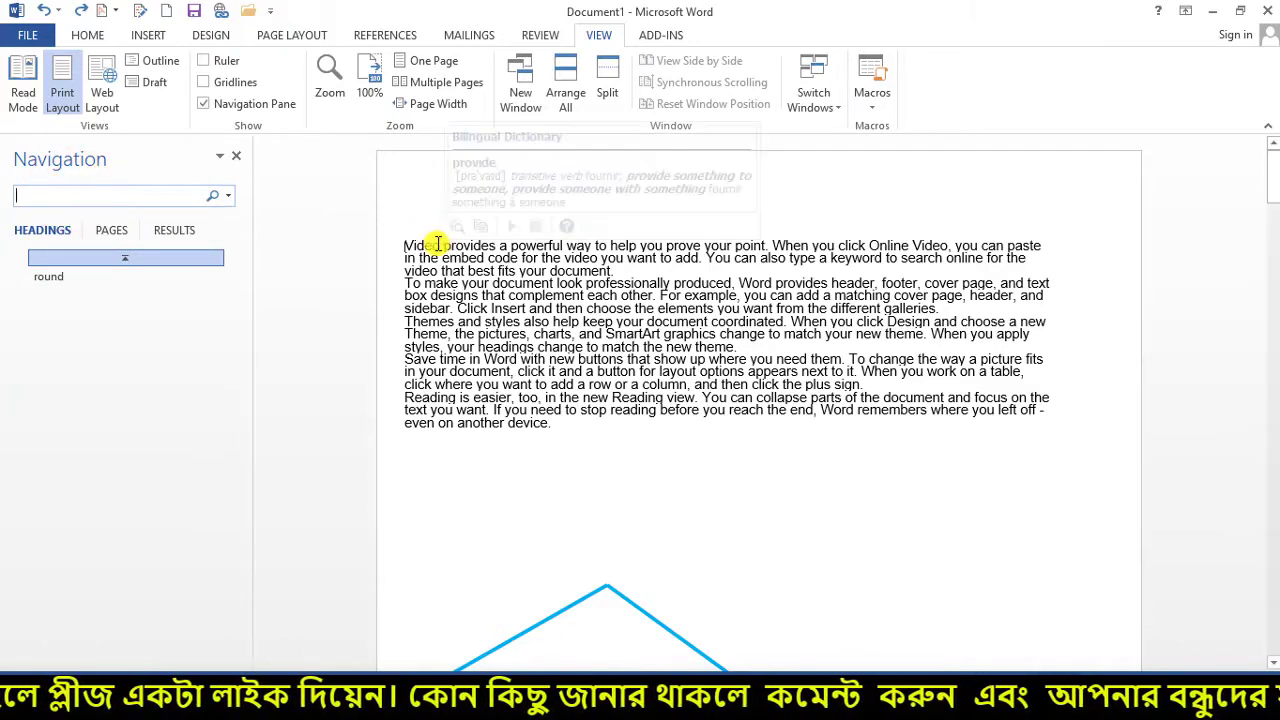
pyautogui.moveTo(443, 250)
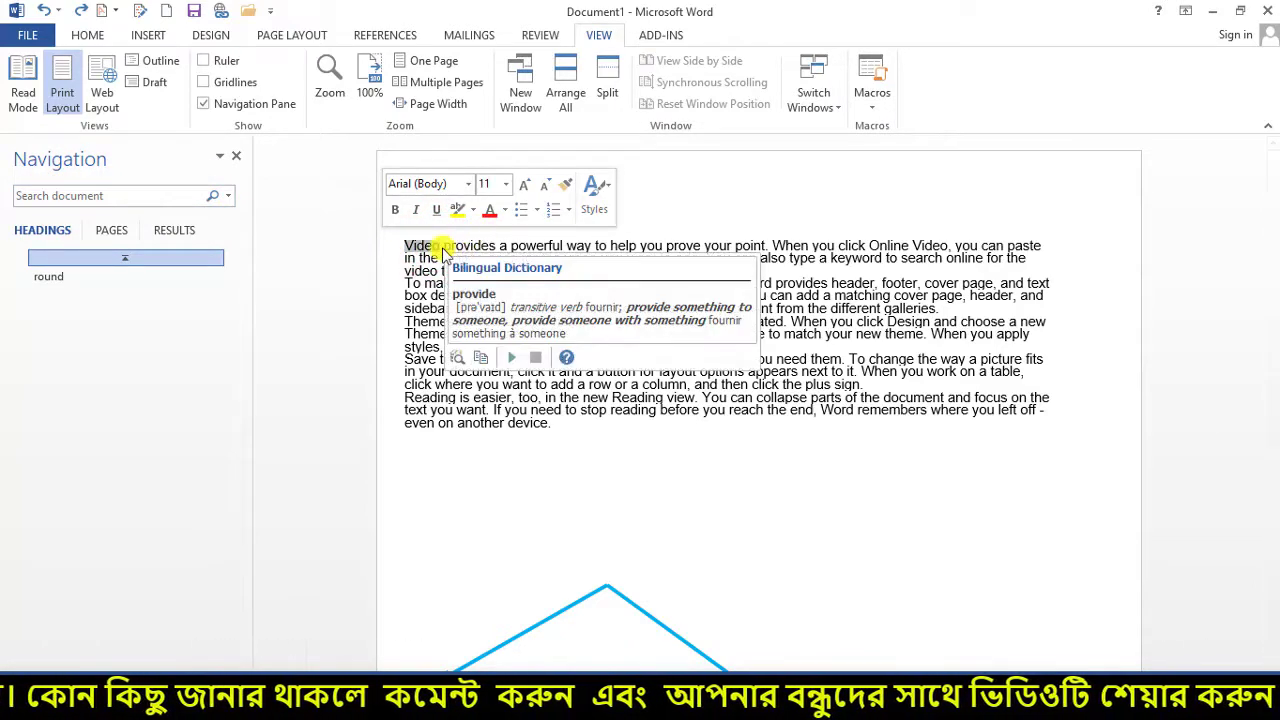
# - Search the document for 'video' and step through its 4 matches
pyautogui.click(89, 200)
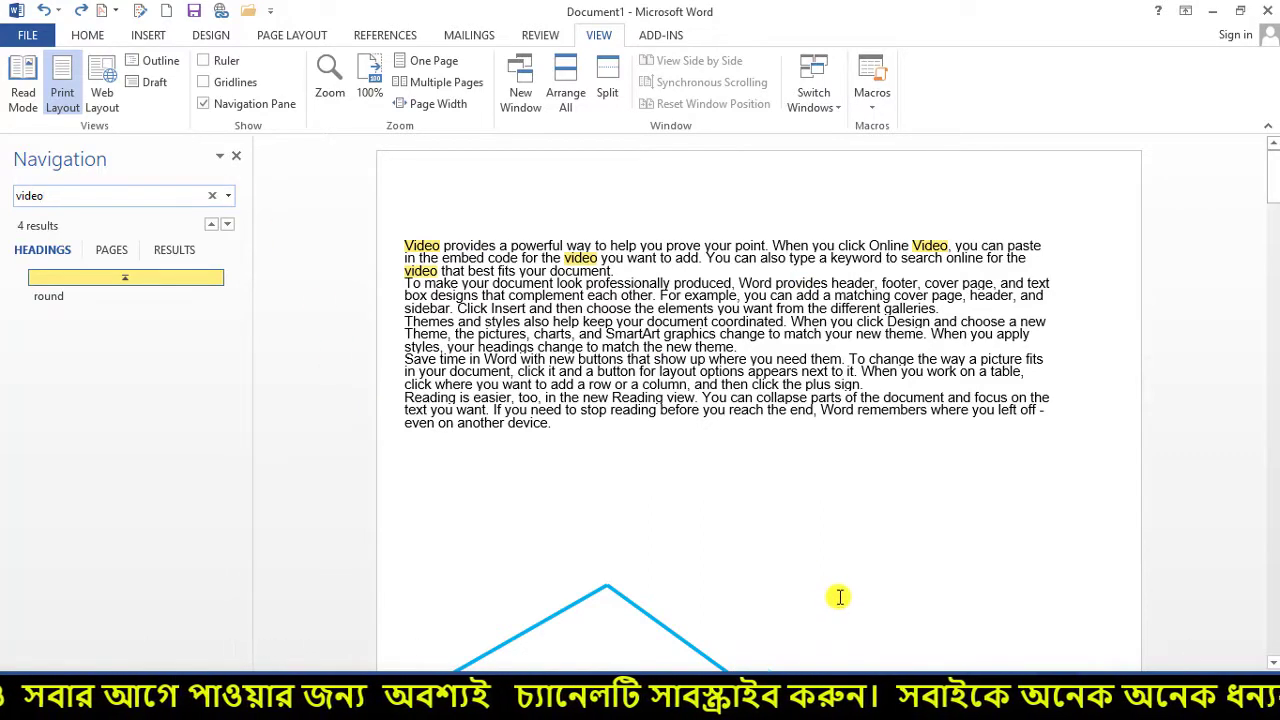
pyautogui.moveTo(432, 250); pyautogui.dragTo(452, 258)
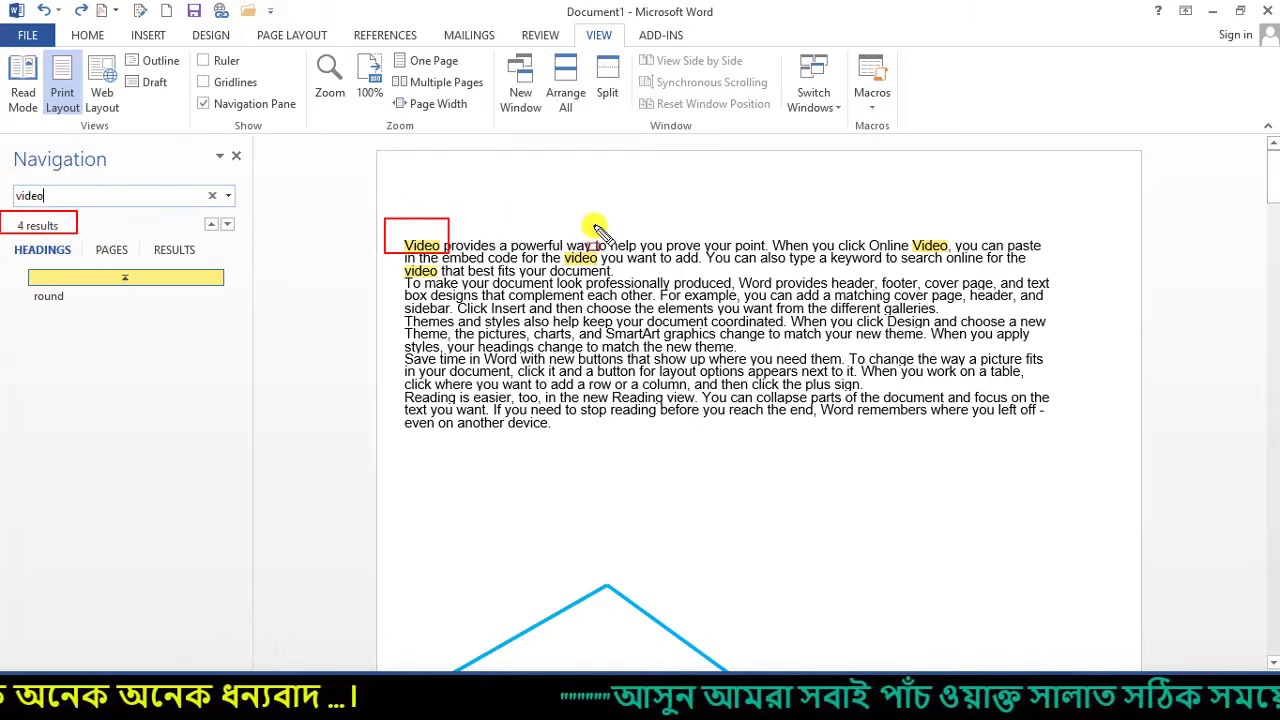
pyautogui.moveTo(889, 229); pyautogui.dragTo(967, 262)
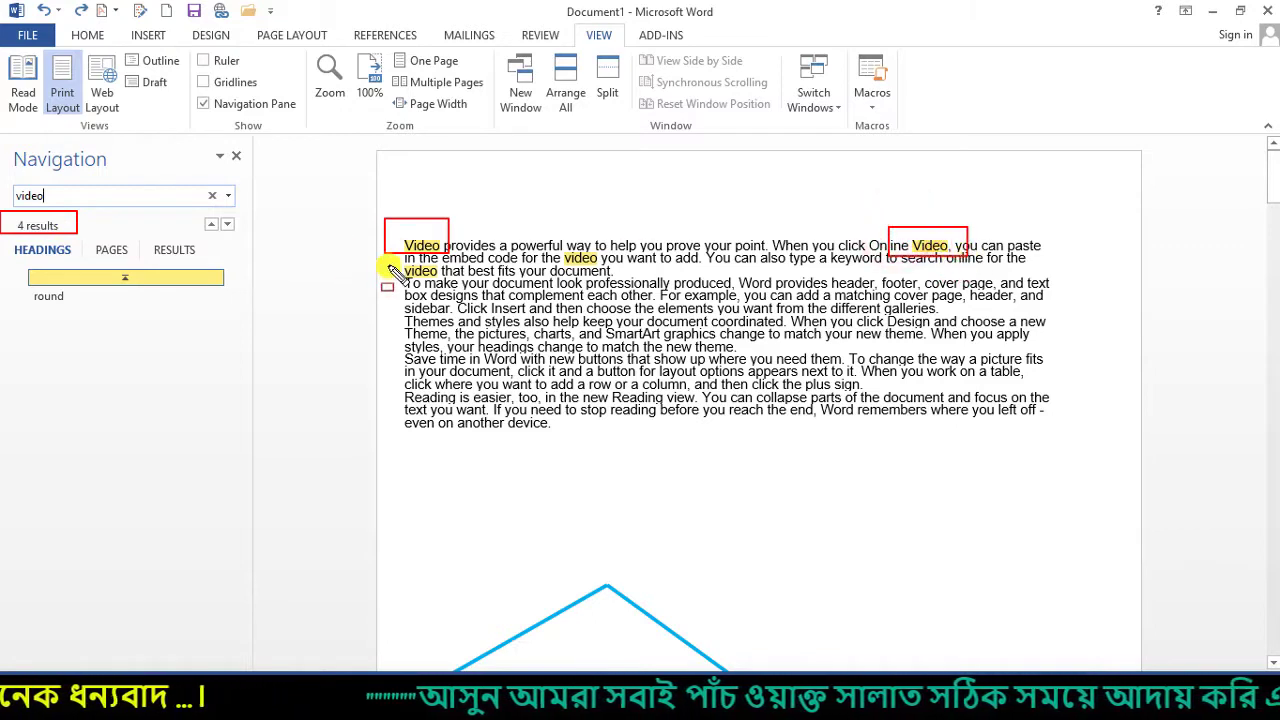
pyautogui.moveTo(401, 265); pyautogui.dragTo(450, 282)
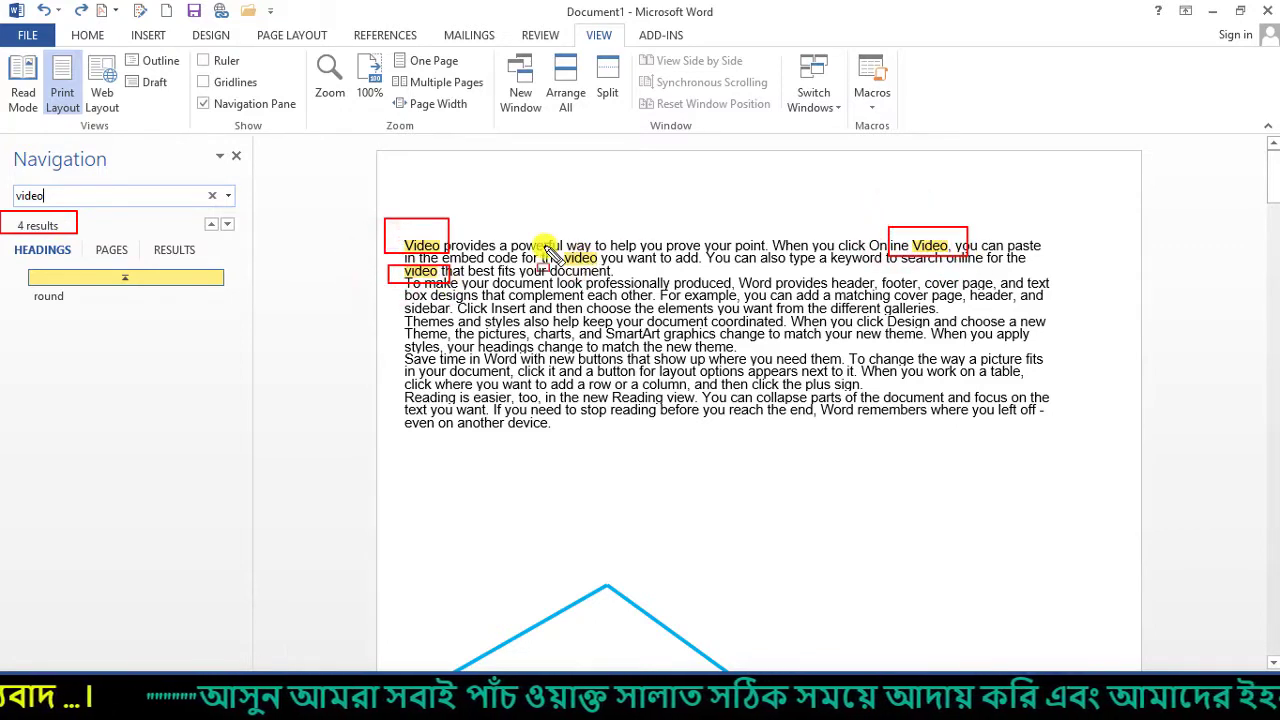
pyautogui.moveTo(546, 250); pyautogui.dragTo(618, 274)
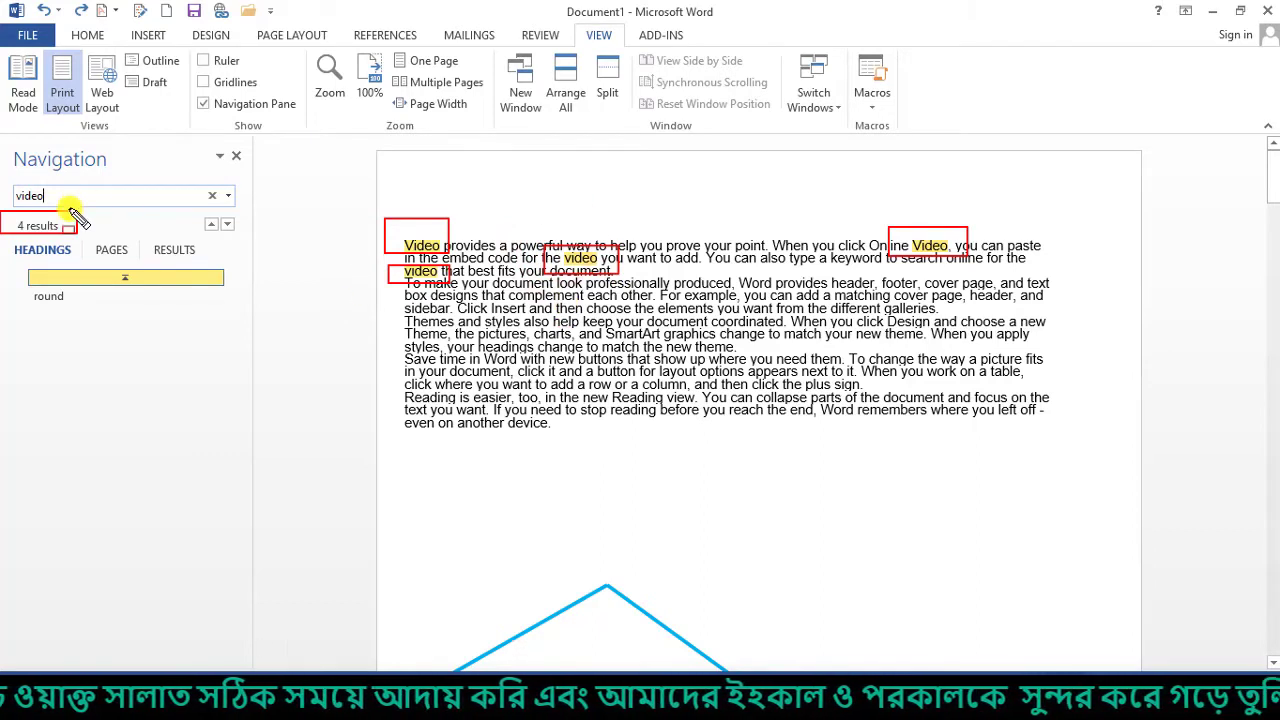
pyautogui.press('Escape')
pyautogui.click(229, 224)
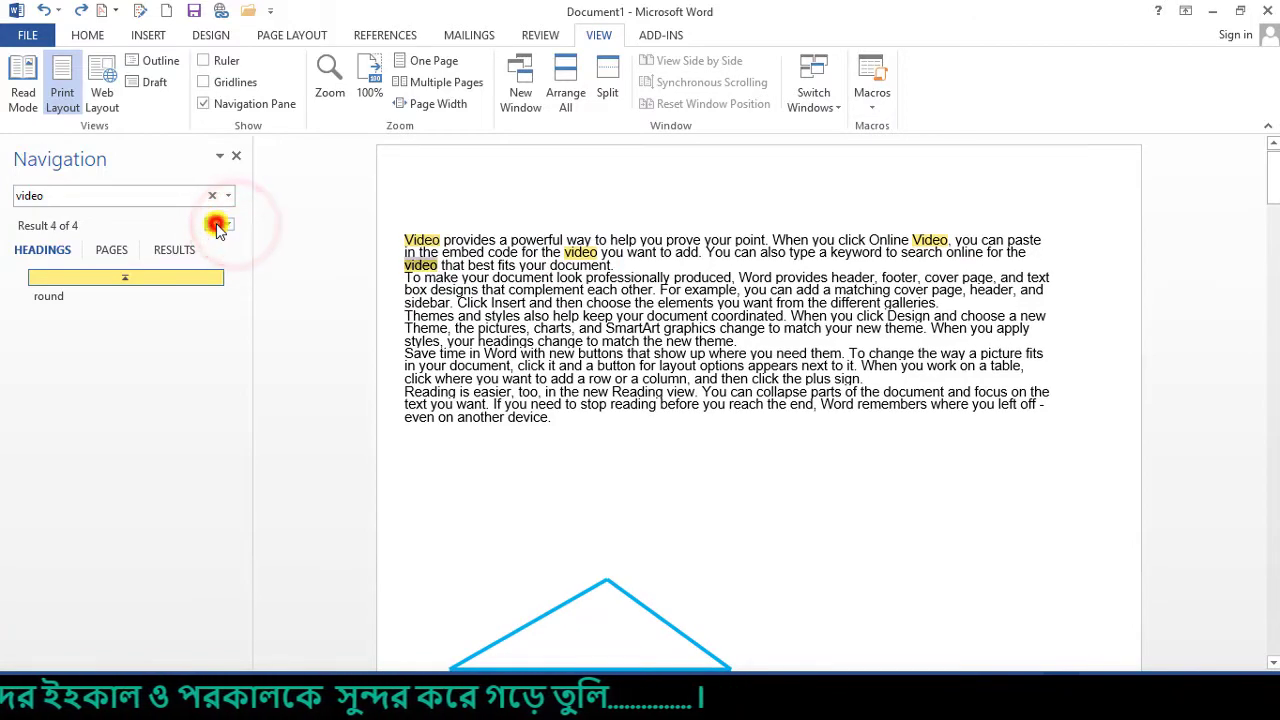
pyautogui.click(211, 223)
# - Review the 'video' matches under Pages and Results, then close the Navigation pane
pyautogui.click(109, 255)
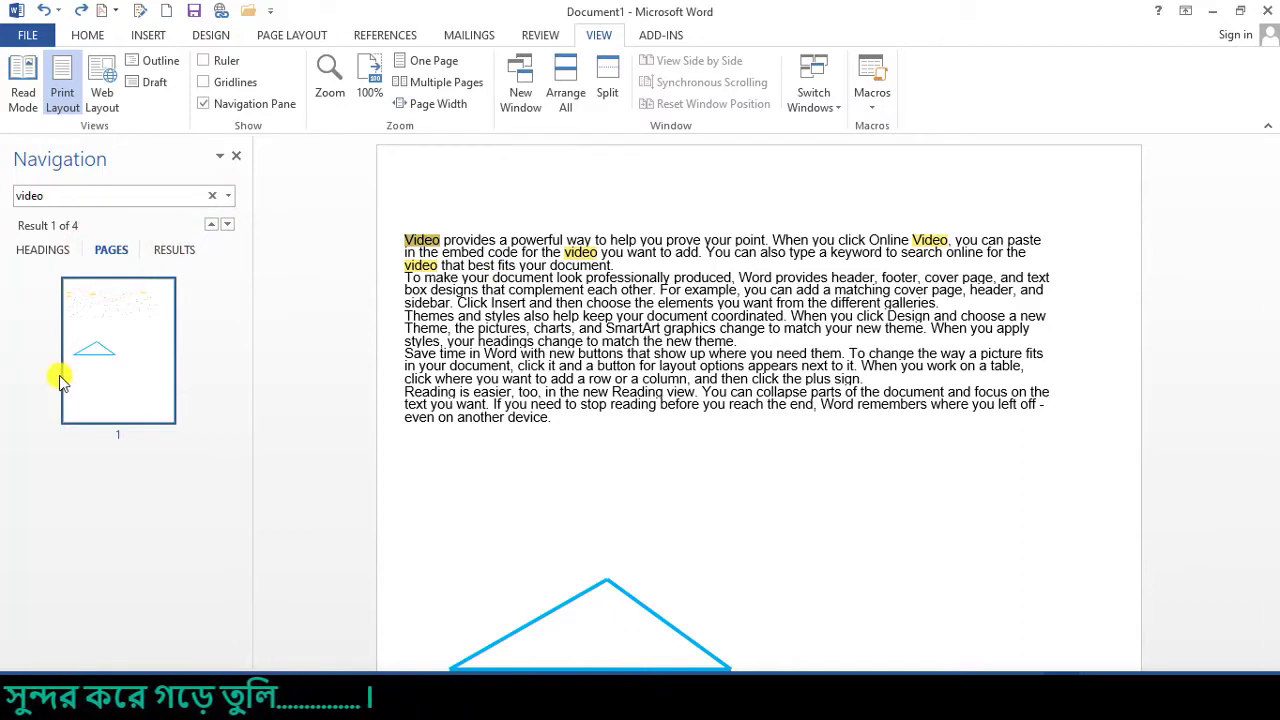
pyautogui.click(175, 252)
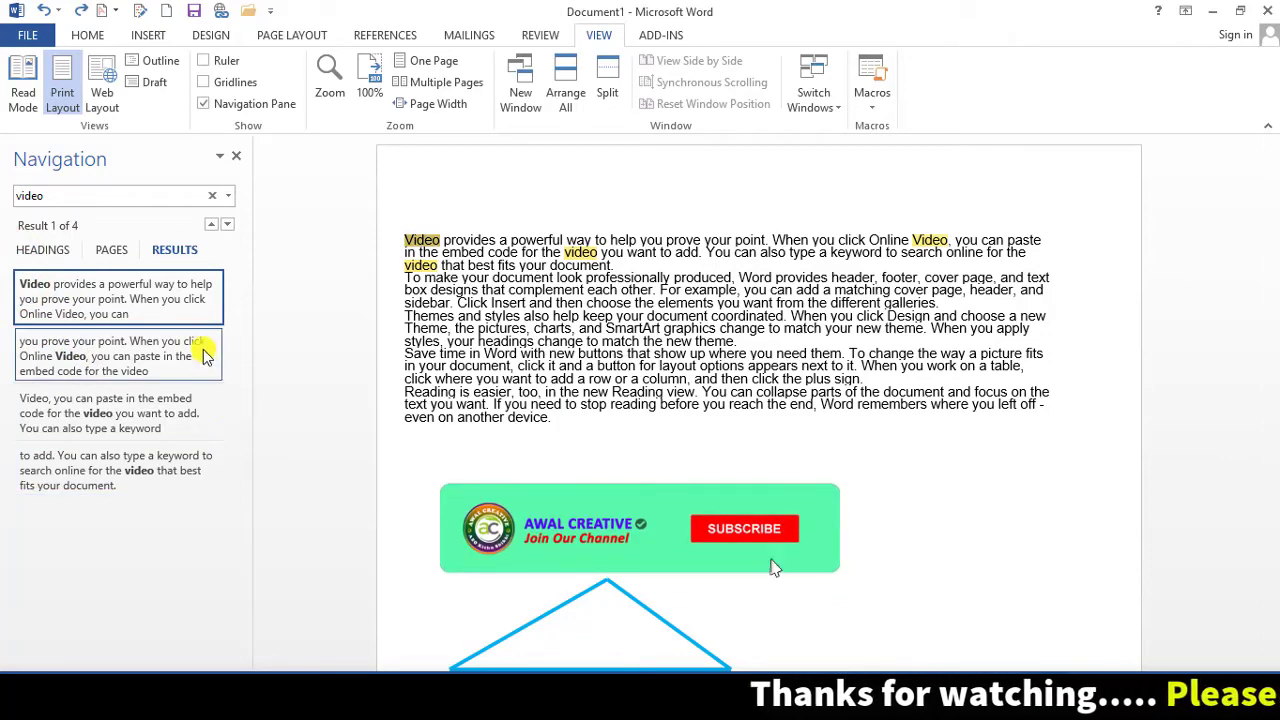
pyautogui.click(233, 159)
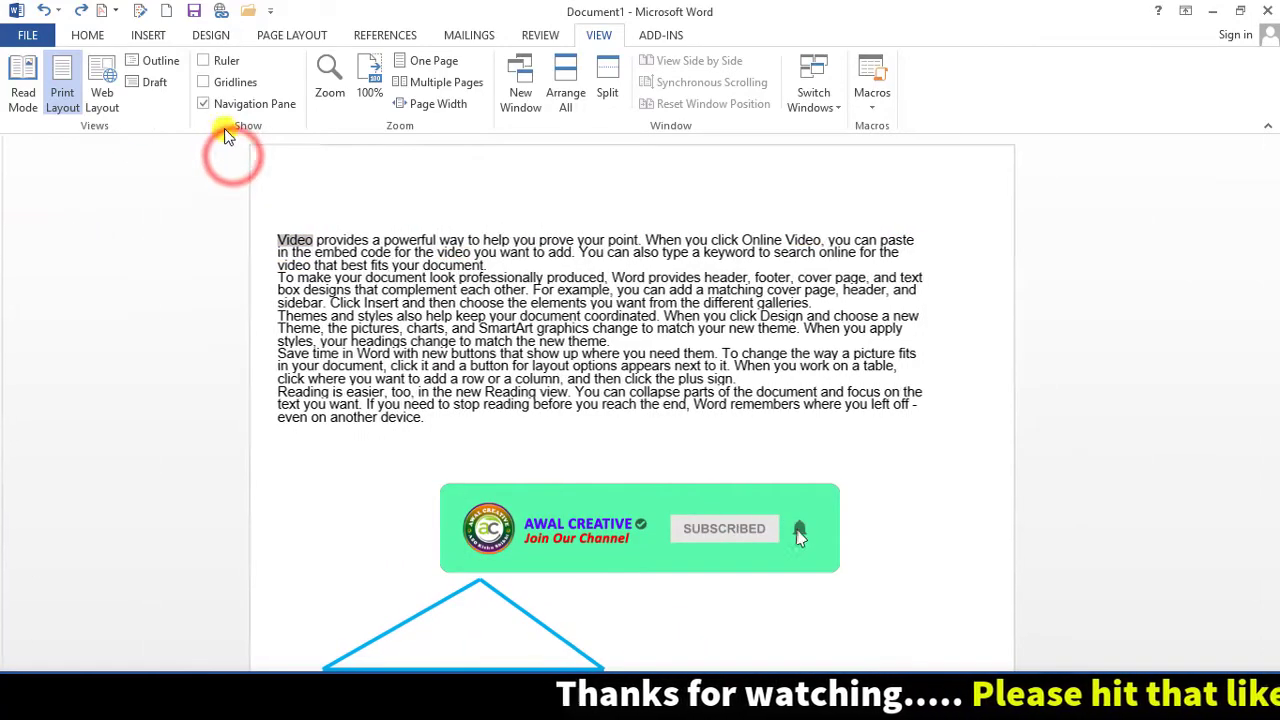
pyautogui.click(204, 104)
pyautogui.click(204, 104)
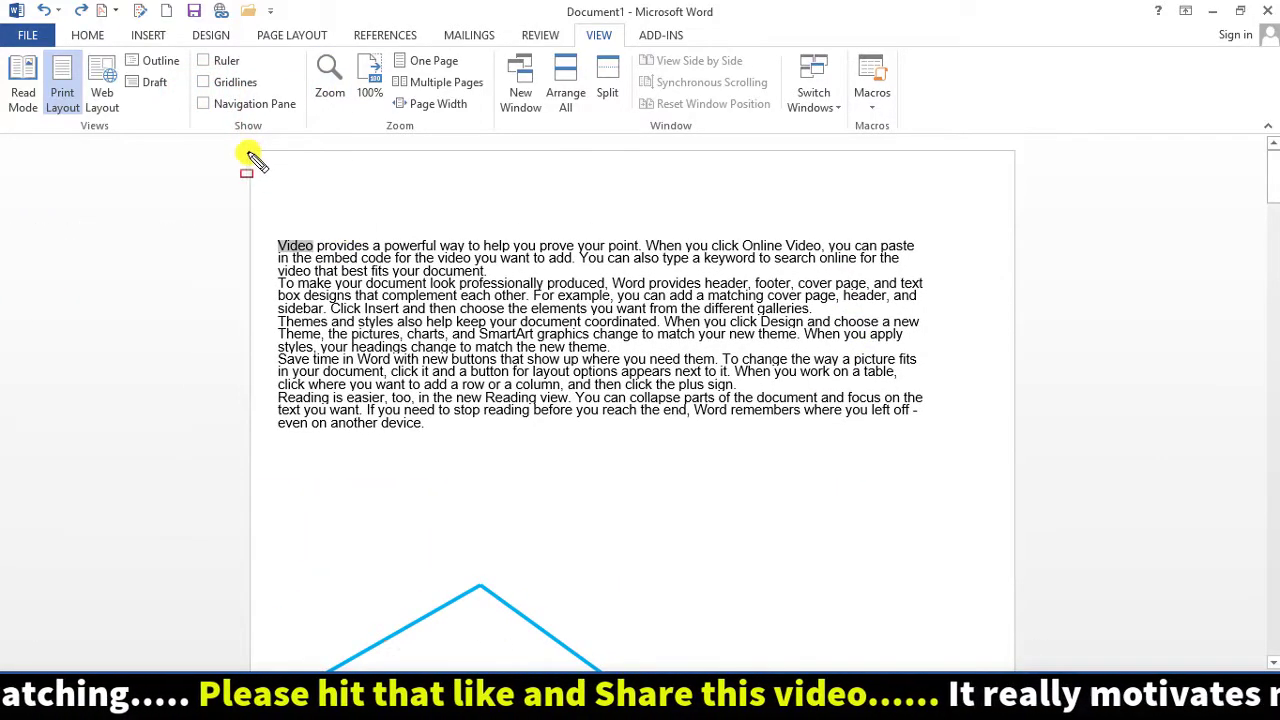
# - Apply a 200% zoom to the document from the Zoom dialog
pyautogui.moveTo(248, 153); pyautogui.dragTo(1015, 665)
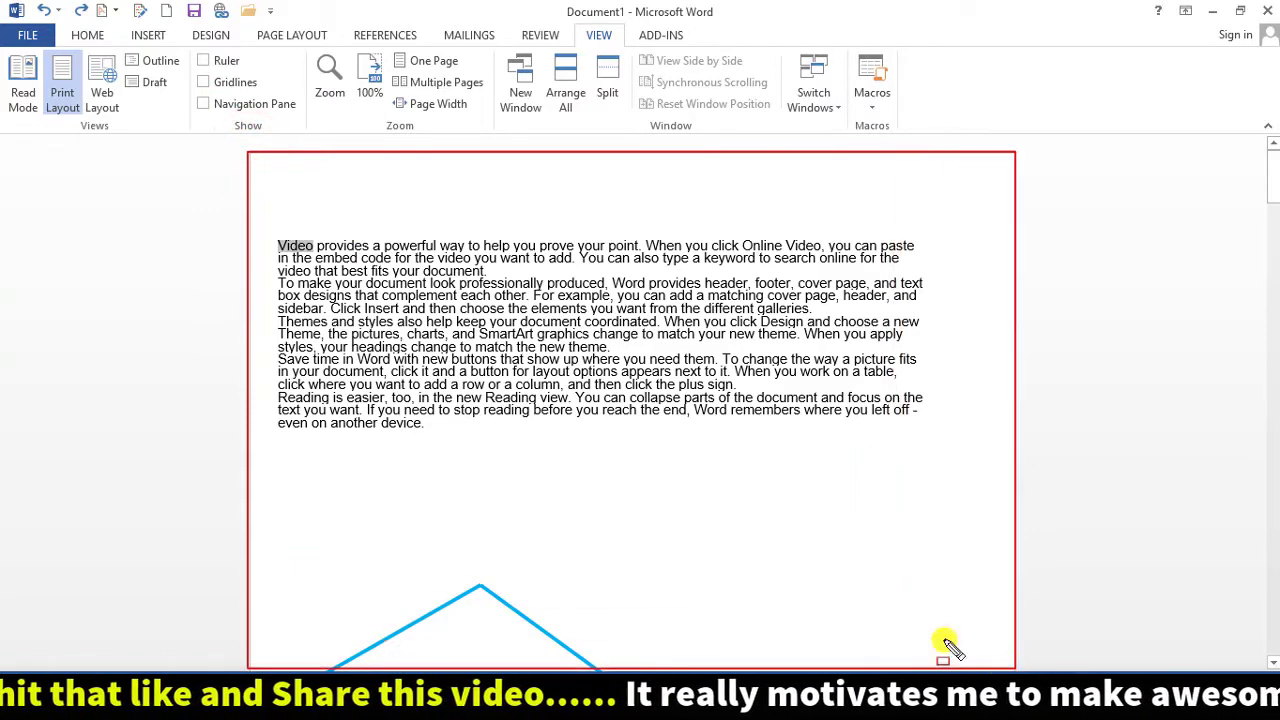
pyautogui.click(330, 78)
pyautogui.moveTo(632, 204); pyautogui.dragTo(625, 177)
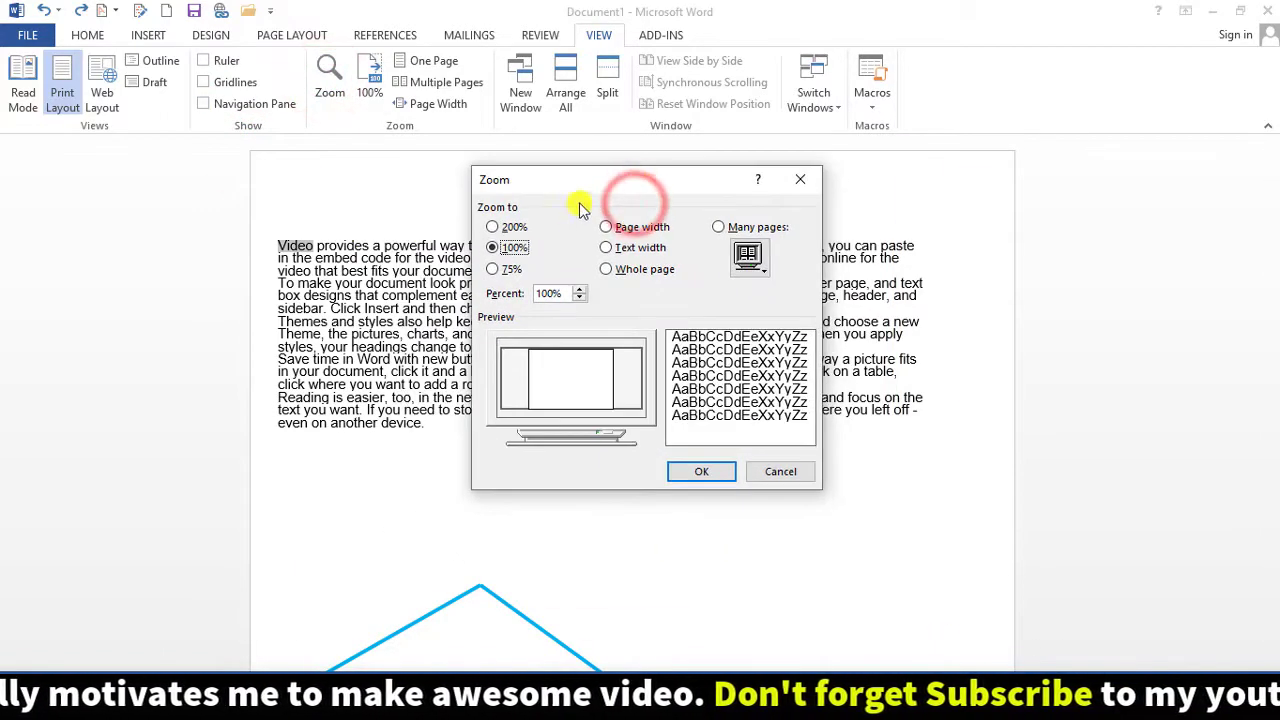
pyautogui.click(518, 225)
pyautogui.click(516, 248)
pyautogui.click(510, 268)
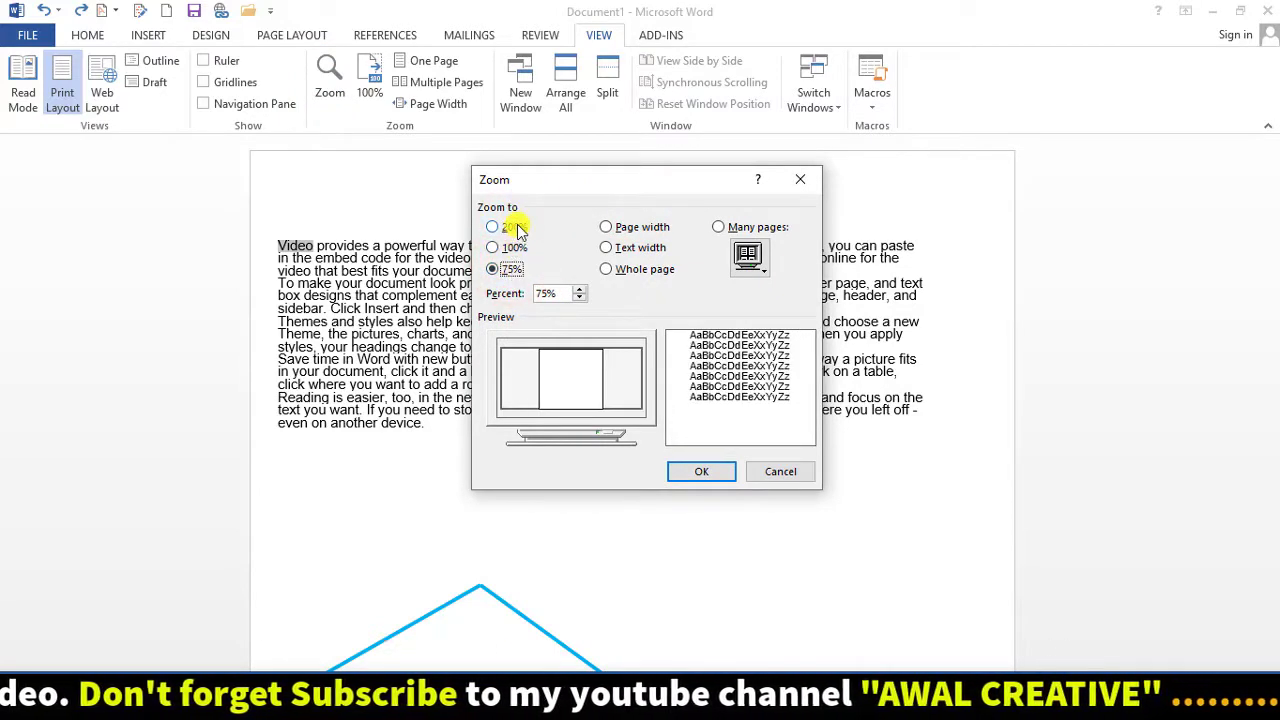
pyautogui.click(518, 228)
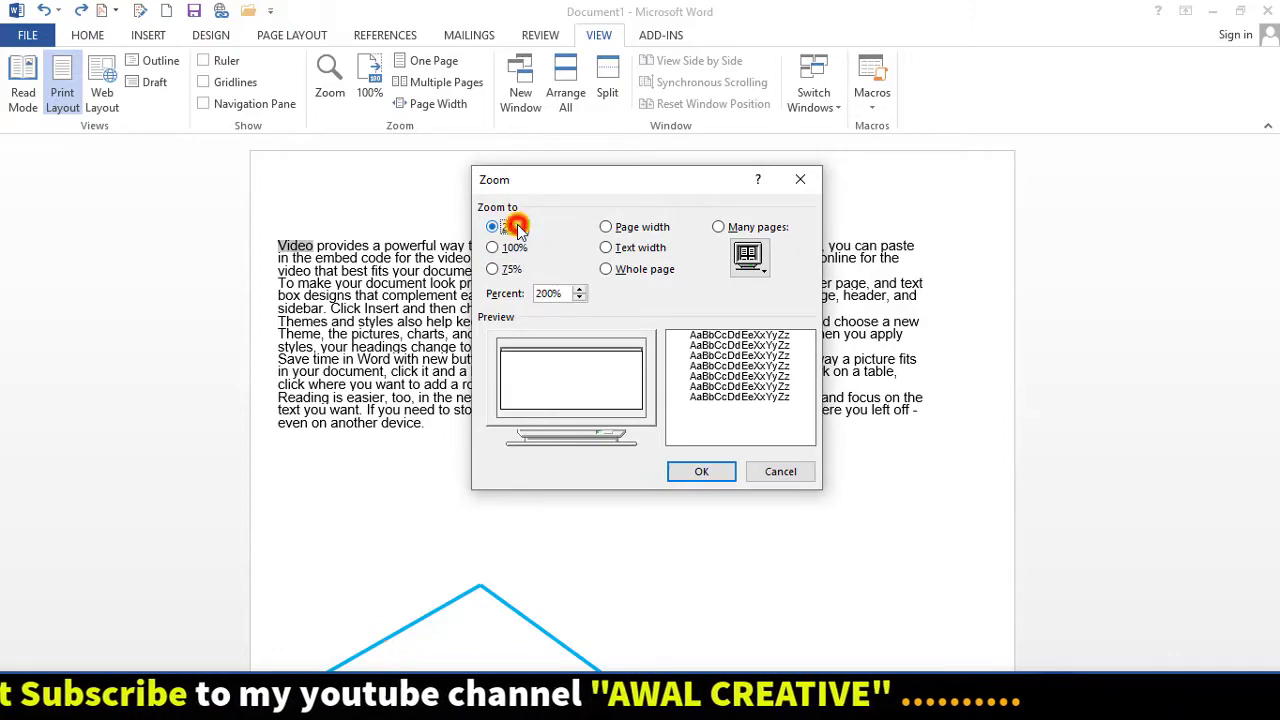
pyautogui.click(712, 477)
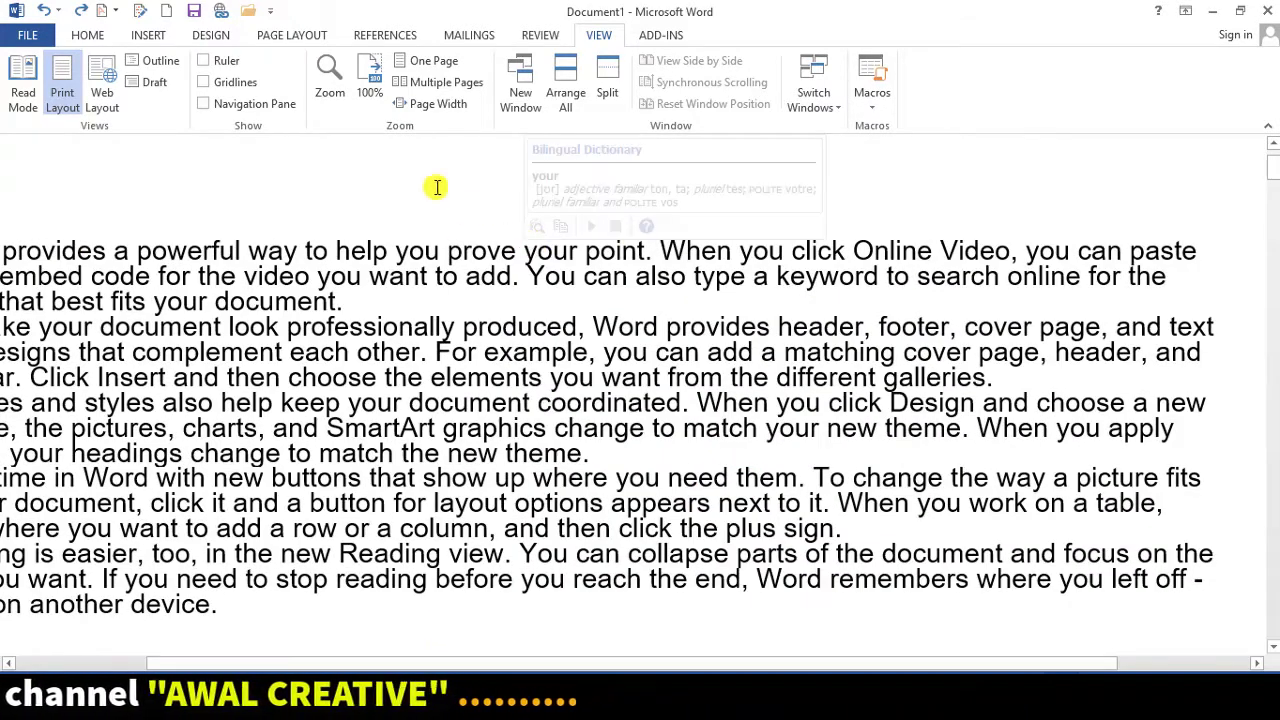
# - Change the document zoom to 75%
pyautogui.click(338, 78)
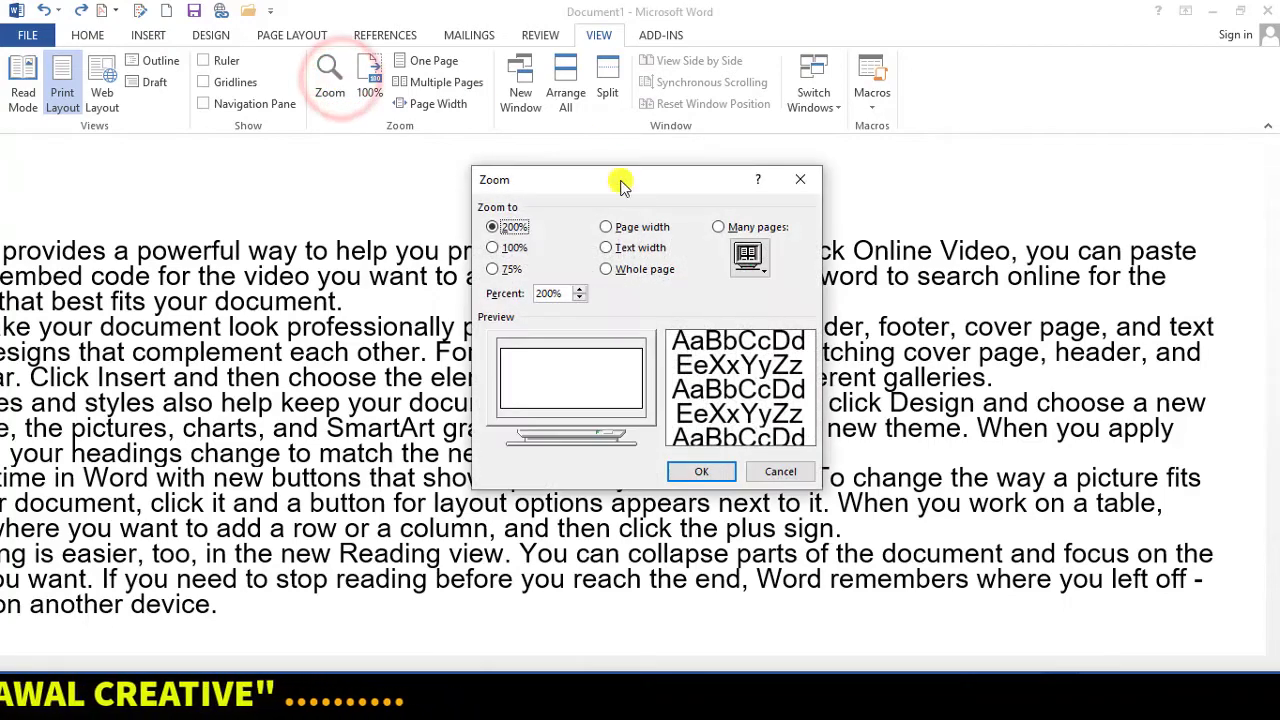
pyautogui.click(500, 269)
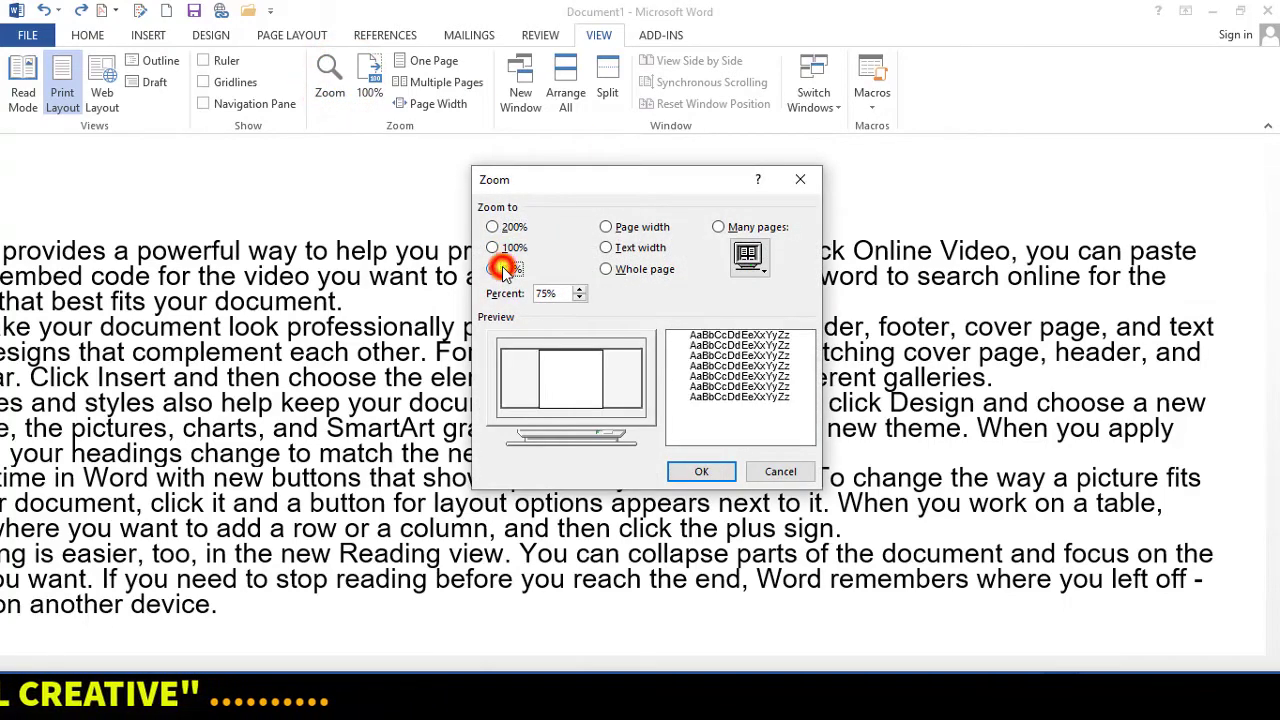
pyautogui.click(701, 471)
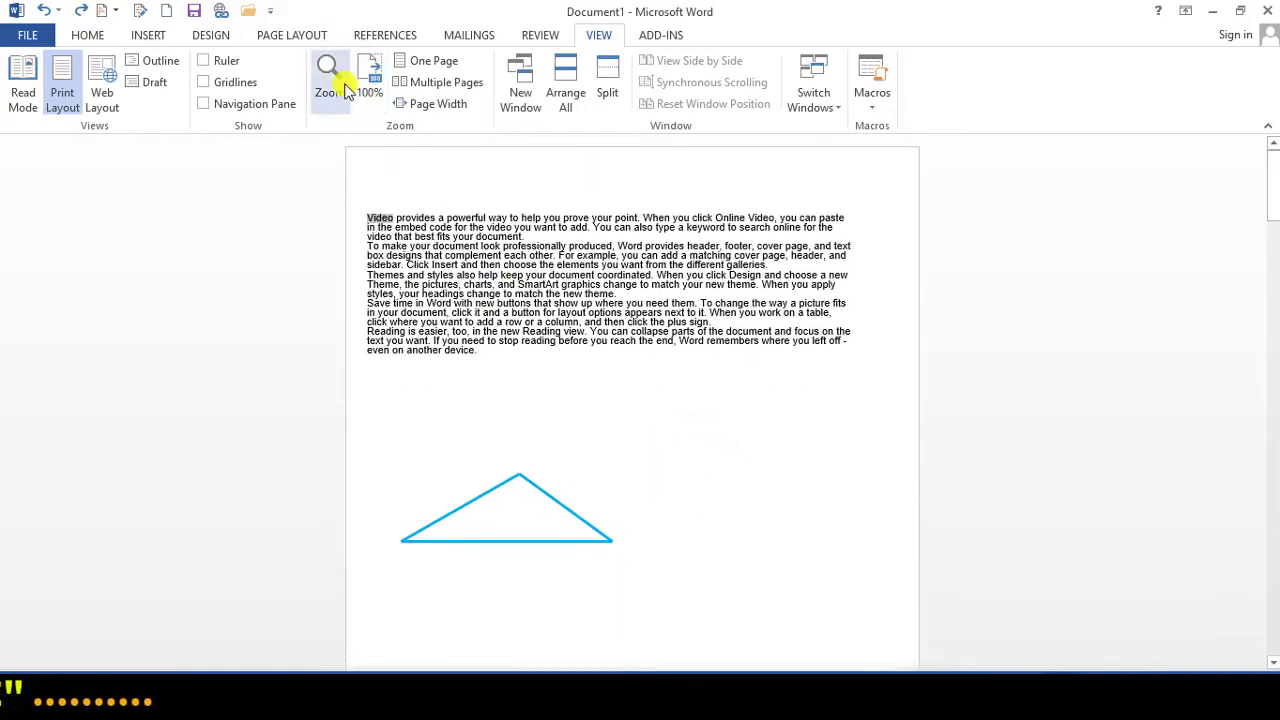
# - Set the zoom Percent to 40 and apply it
pyautogui.click(338, 88)
pyautogui.moveTo(592, 177); pyautogui.dragTo(523, 155)
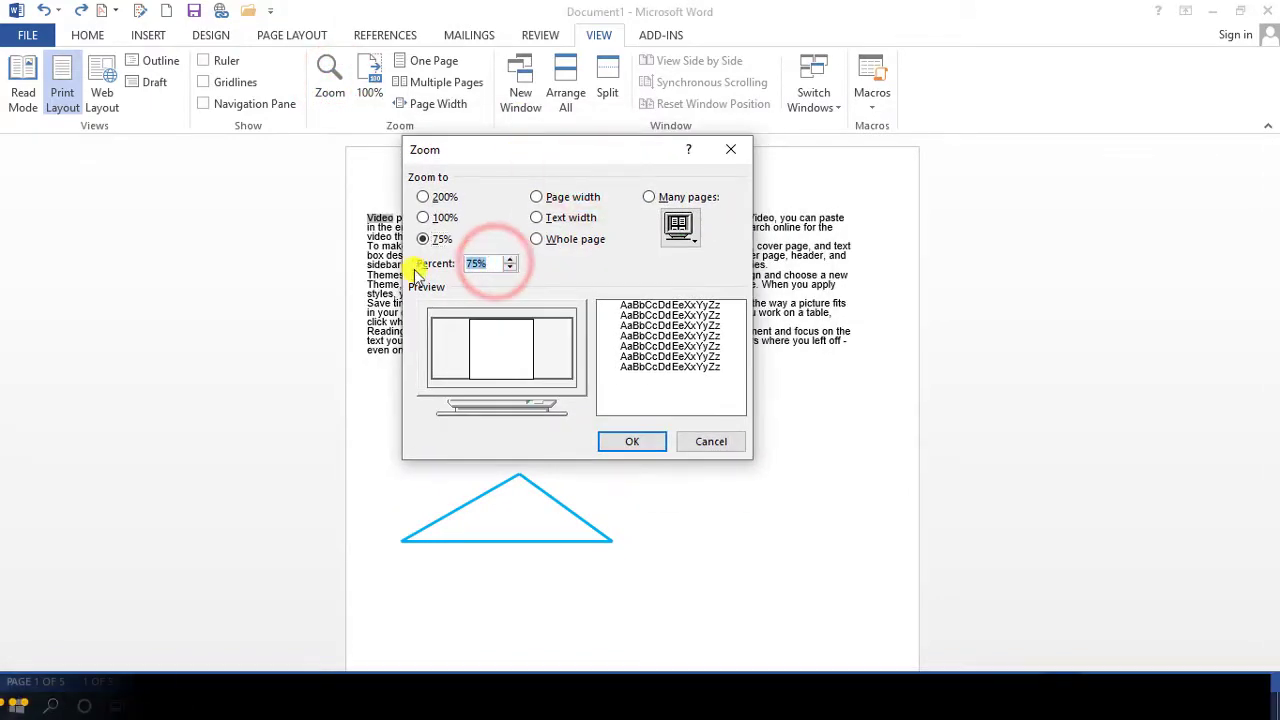
pyautogui.write('40')
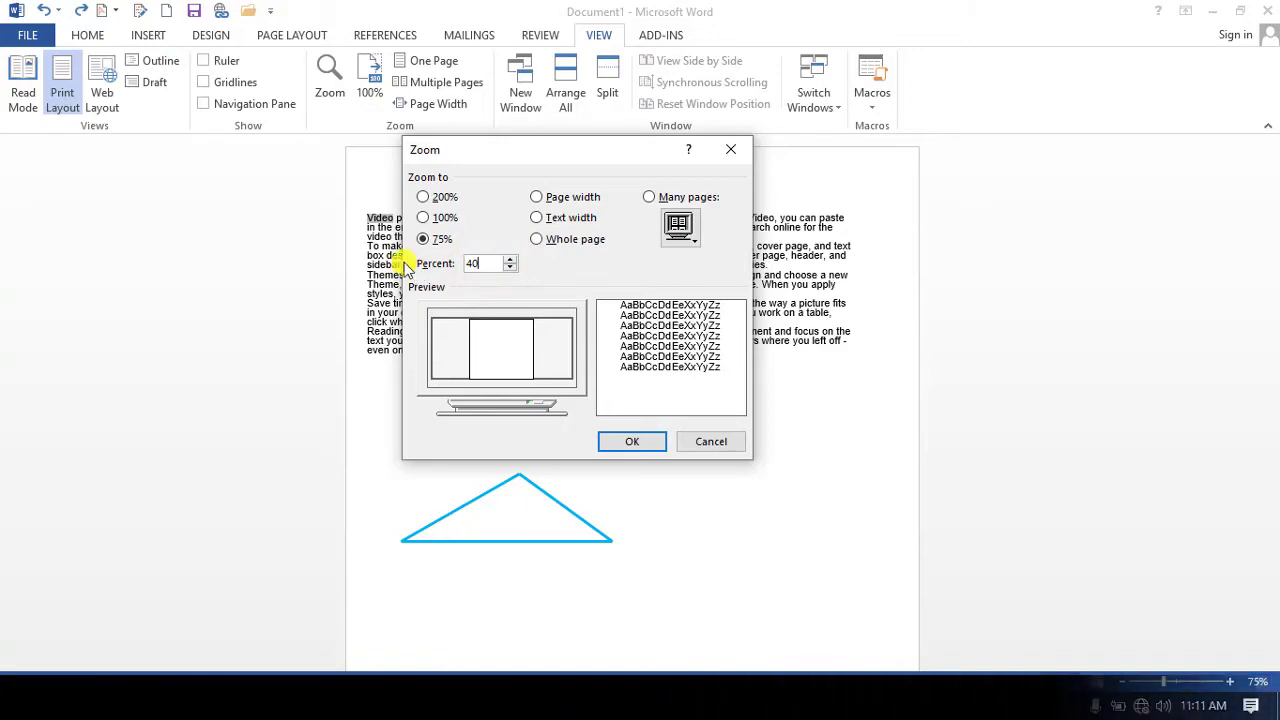
pyautogui.click(636, 443)
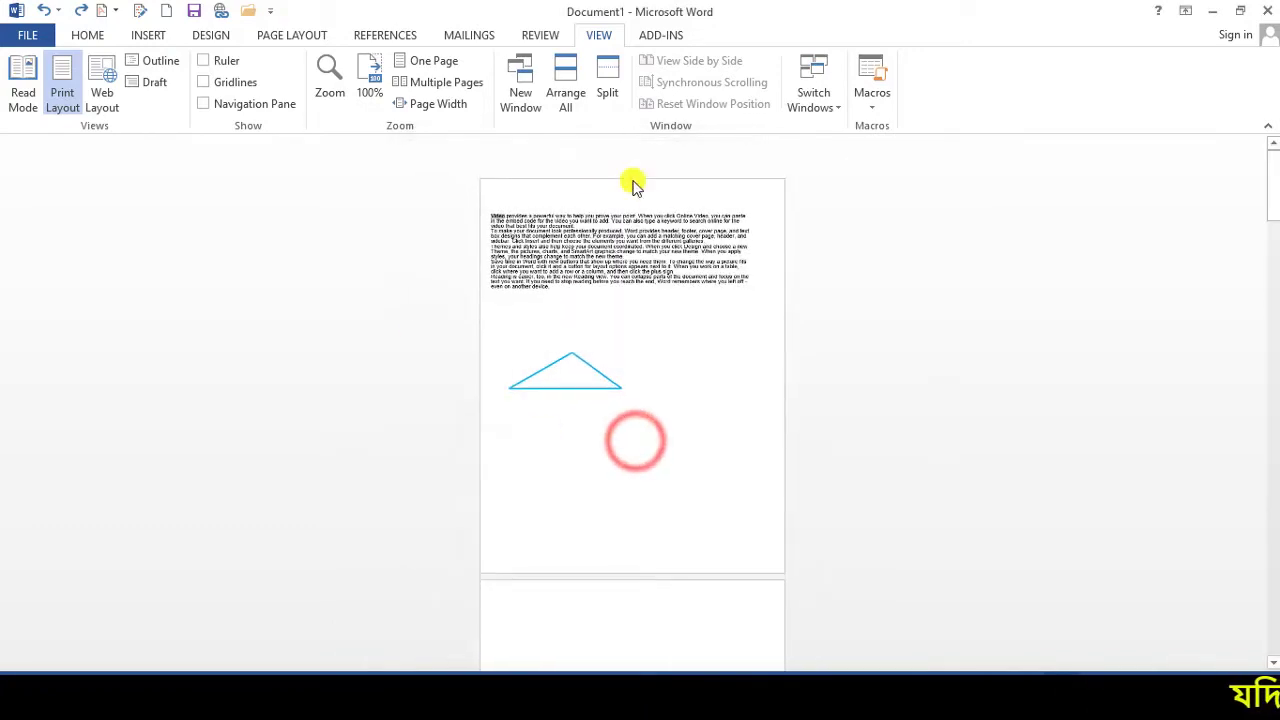
# - Zoom the document to Text width after previewing Page width and Whole page
pyautogui.click(331, 86)
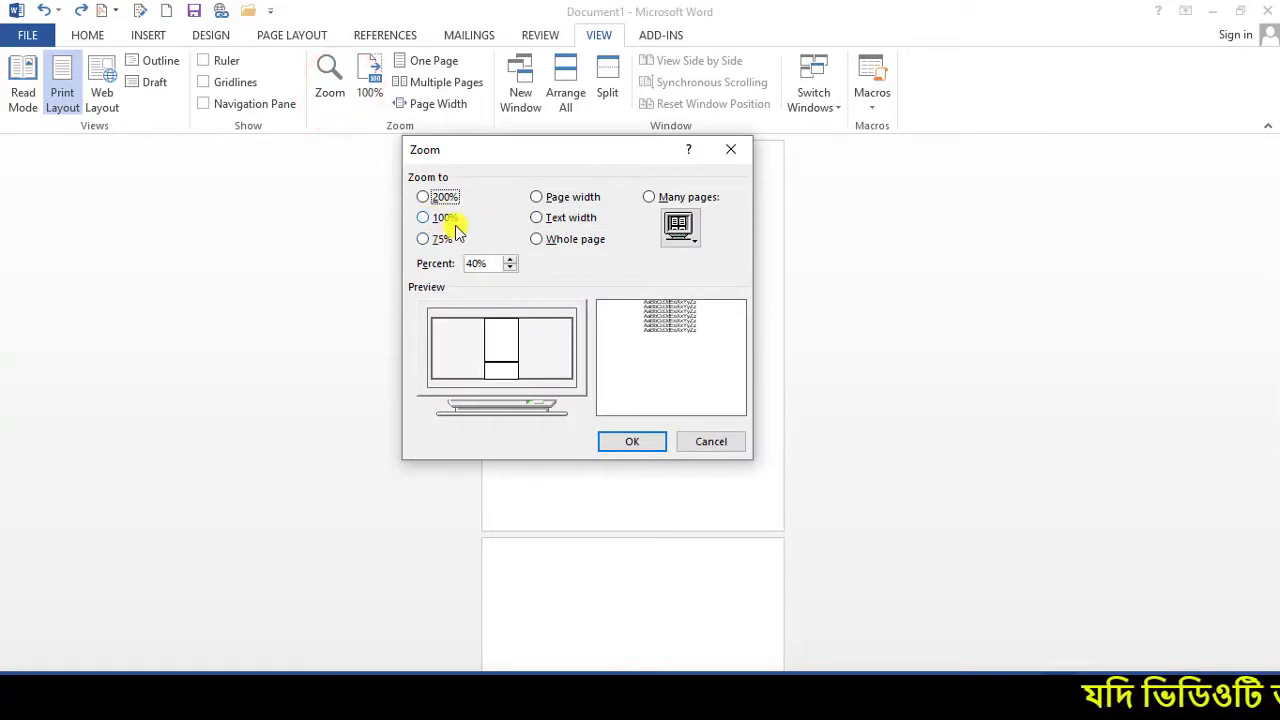
pyautogui.click(578, 198)
pyautogui.click(580, 219)
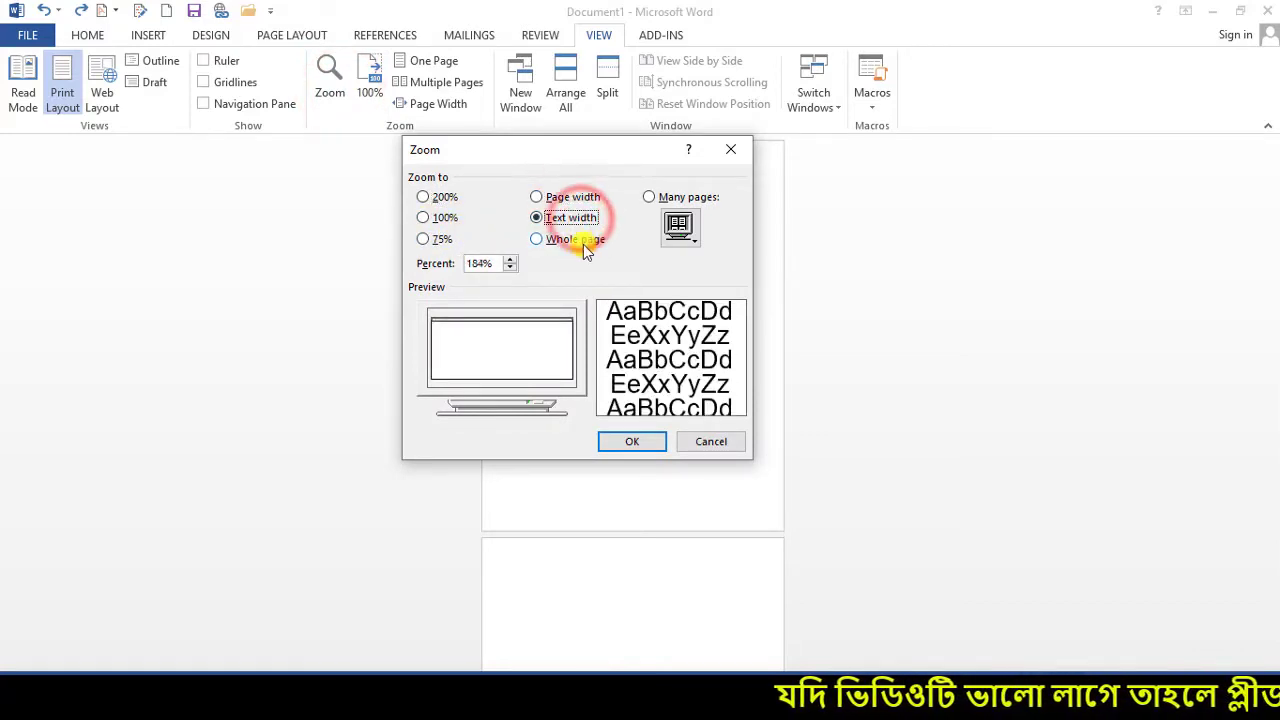
pyautogui.click(586, 240)
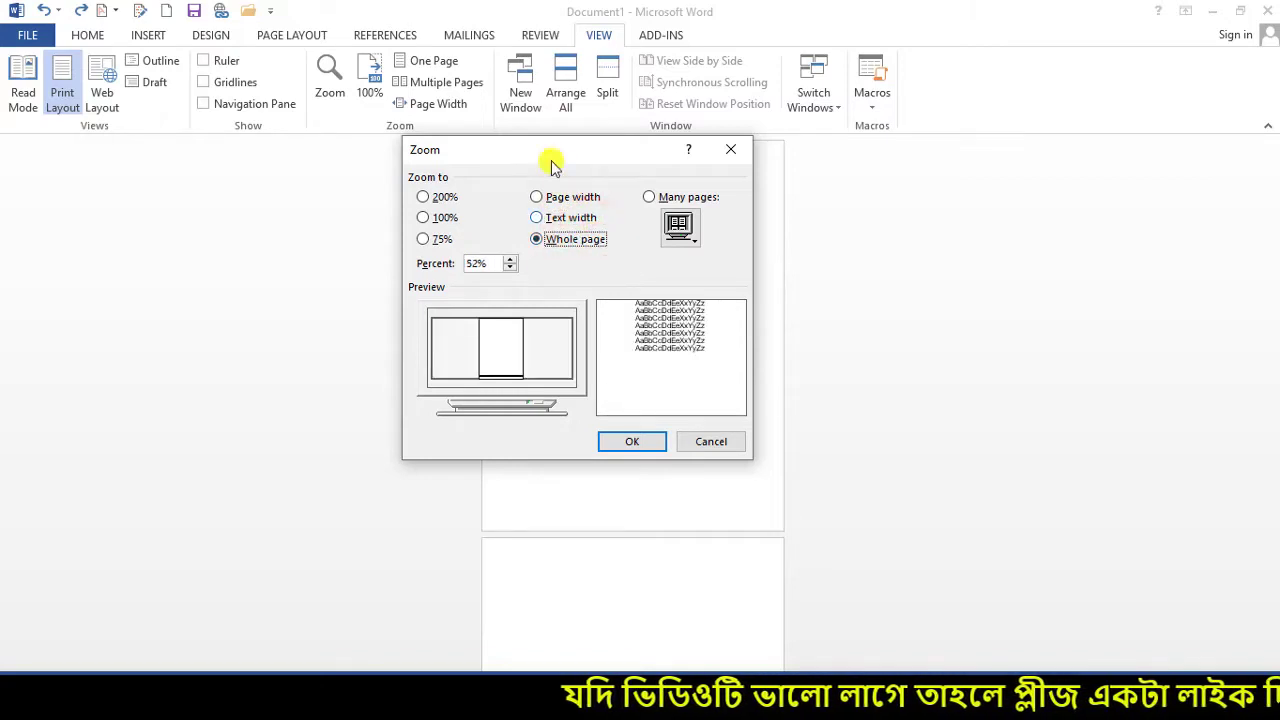
pyautogui.click(578, 197)
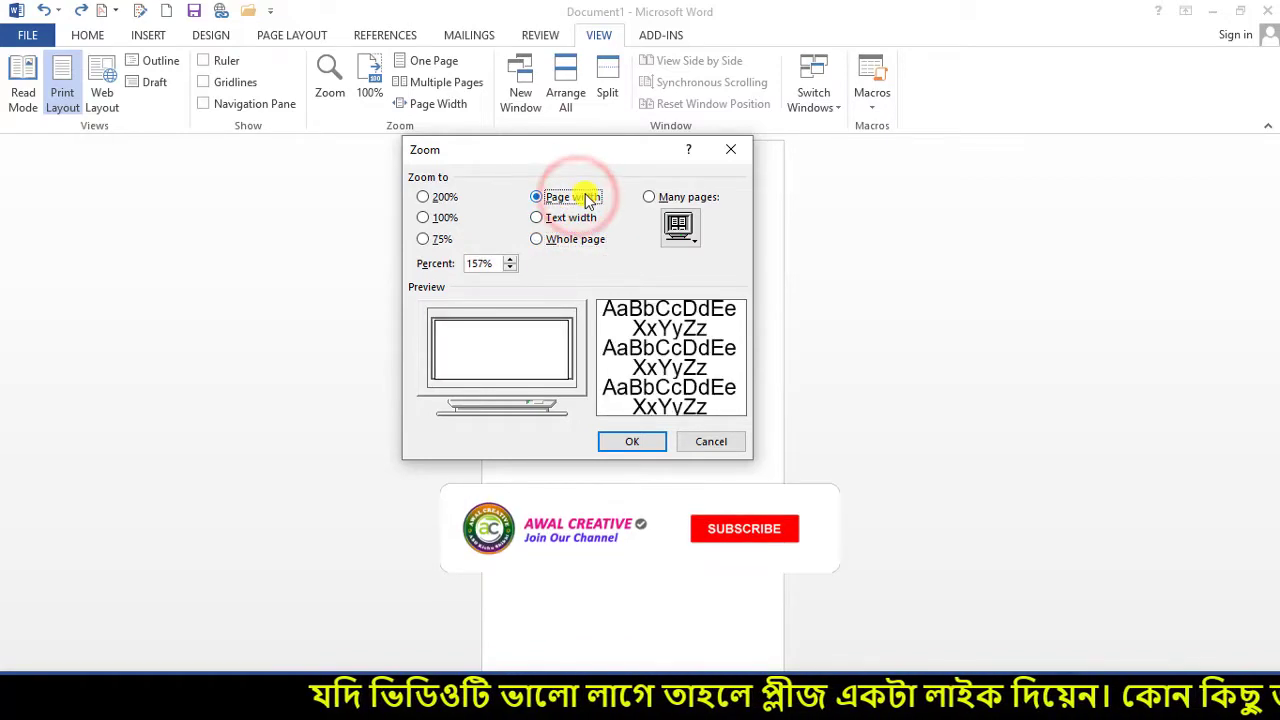
pyautogui.click(570, 218)
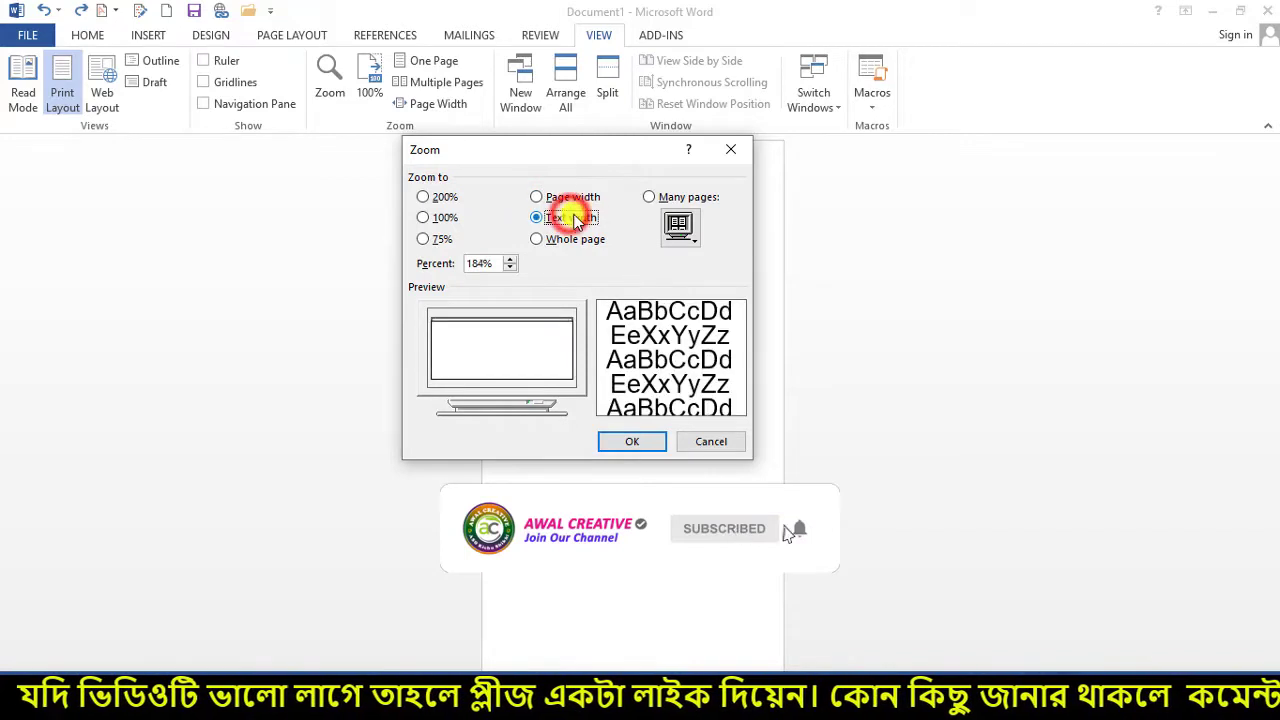
pyautogui.click(646, 442)
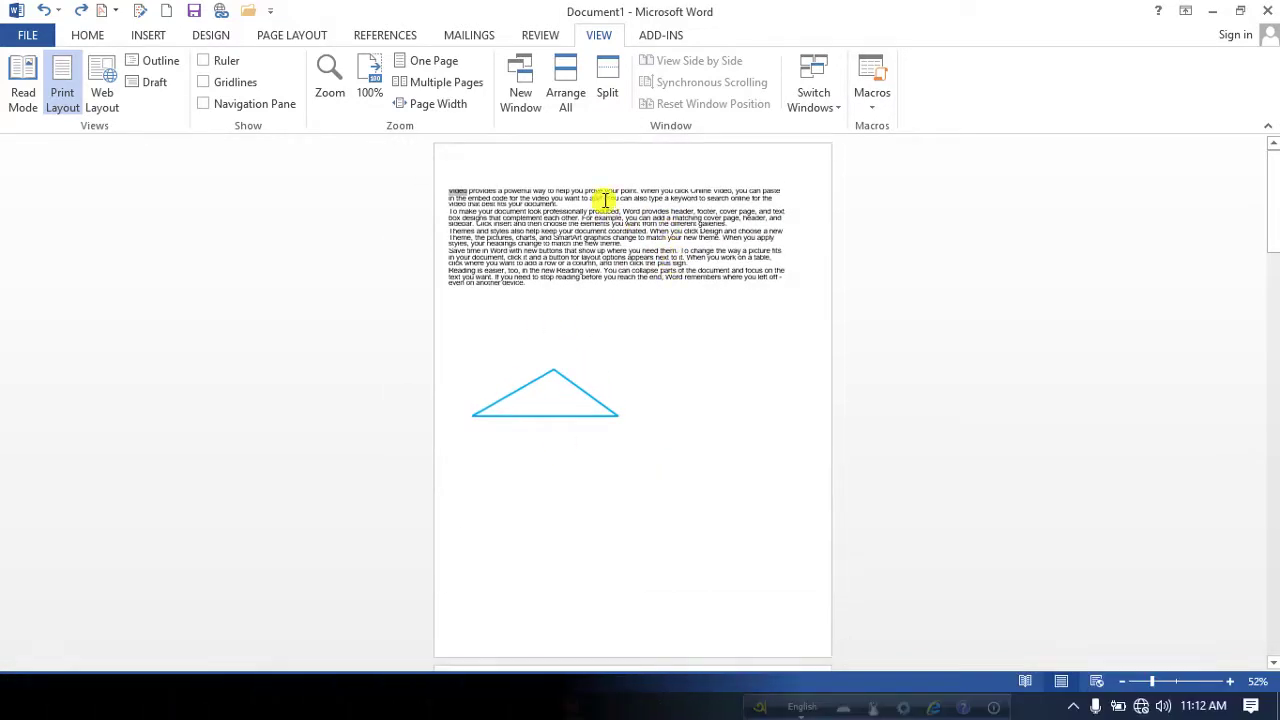
# - Return the document zoom to 100%
pyautogui.click(330, 88)
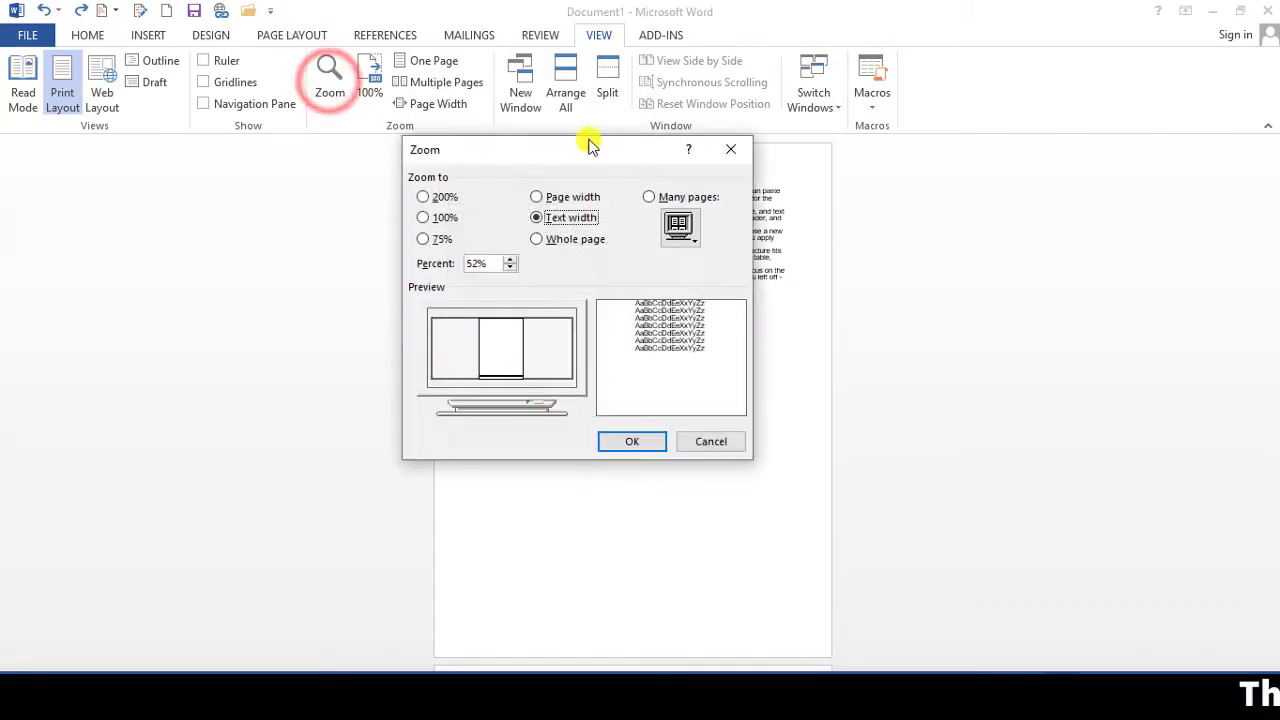
pyautogui.click(736, 154)
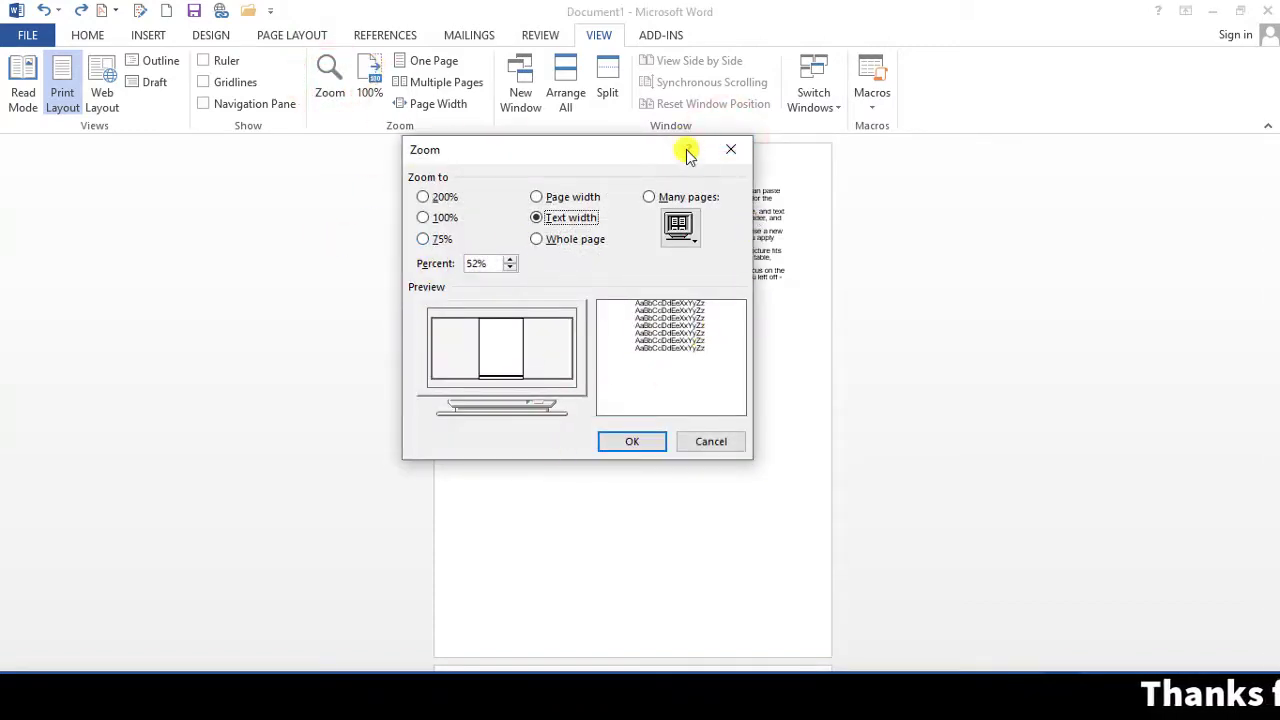
pyautogui.click(736, 155)
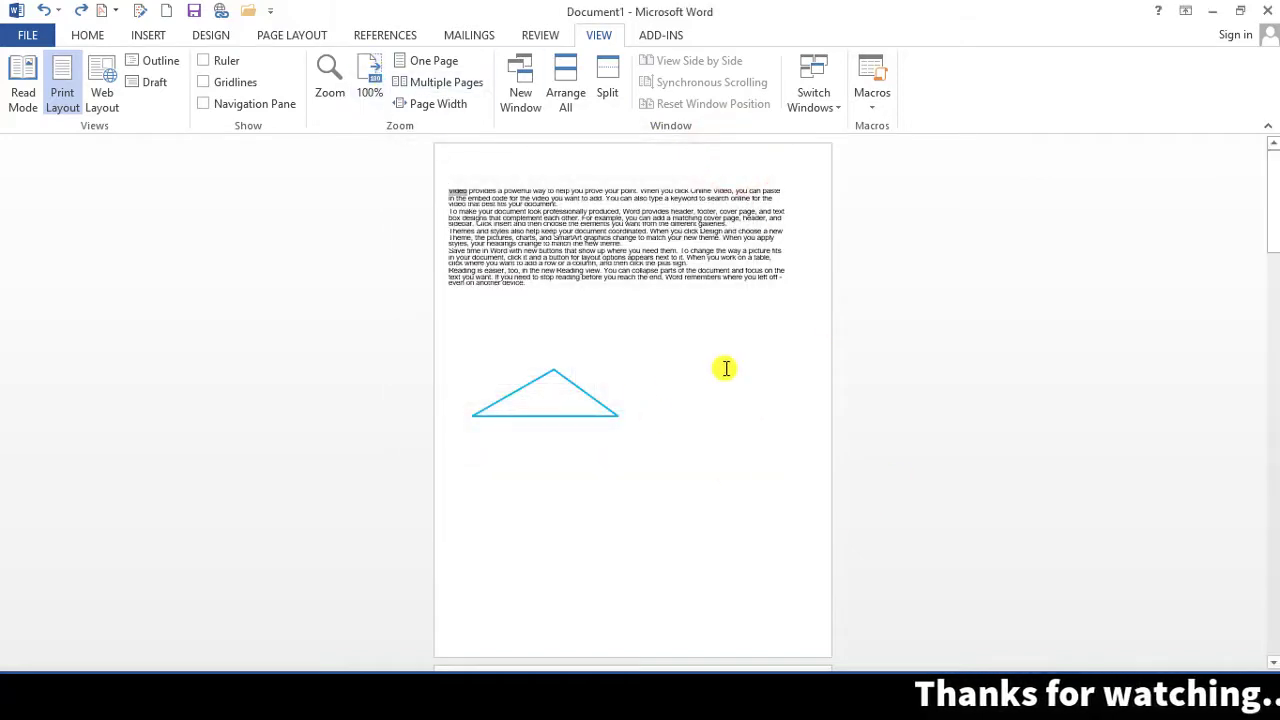
pyautogui.click(369, 84)
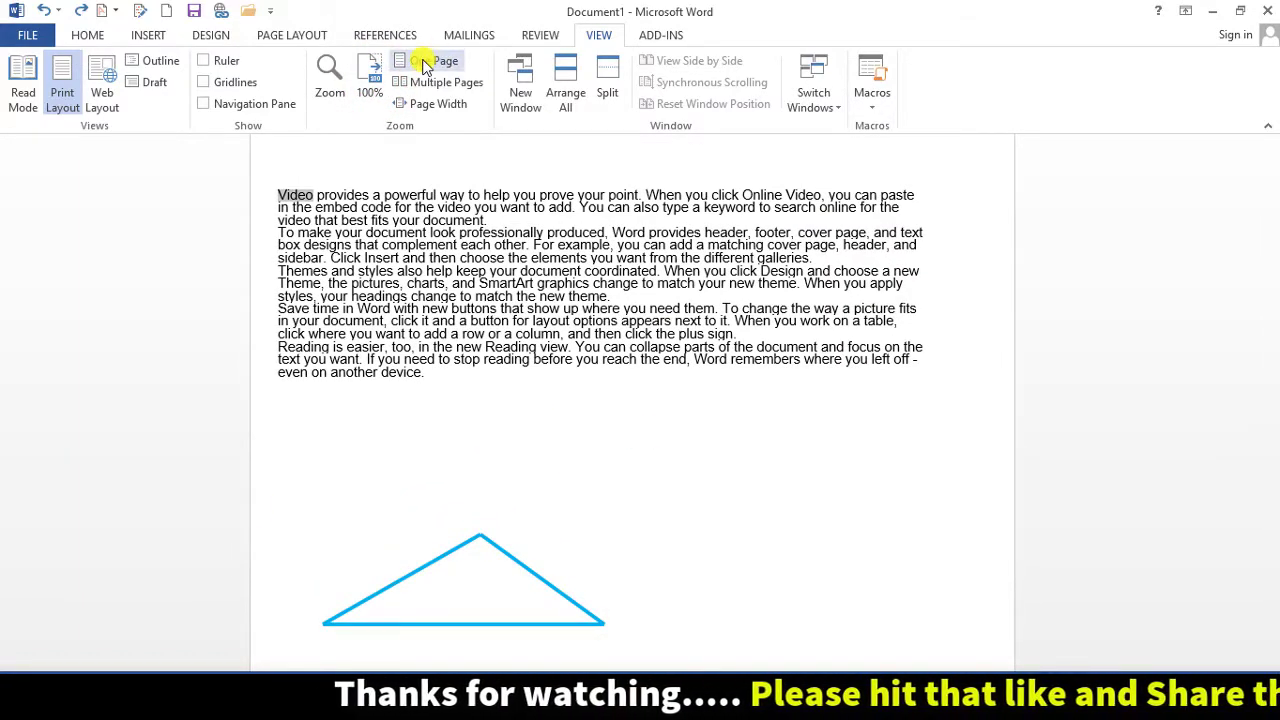
# - Paste a copy of the first Online Video paragraph at the top of page 2
pyautogui.scroll(-15, 526, 443)
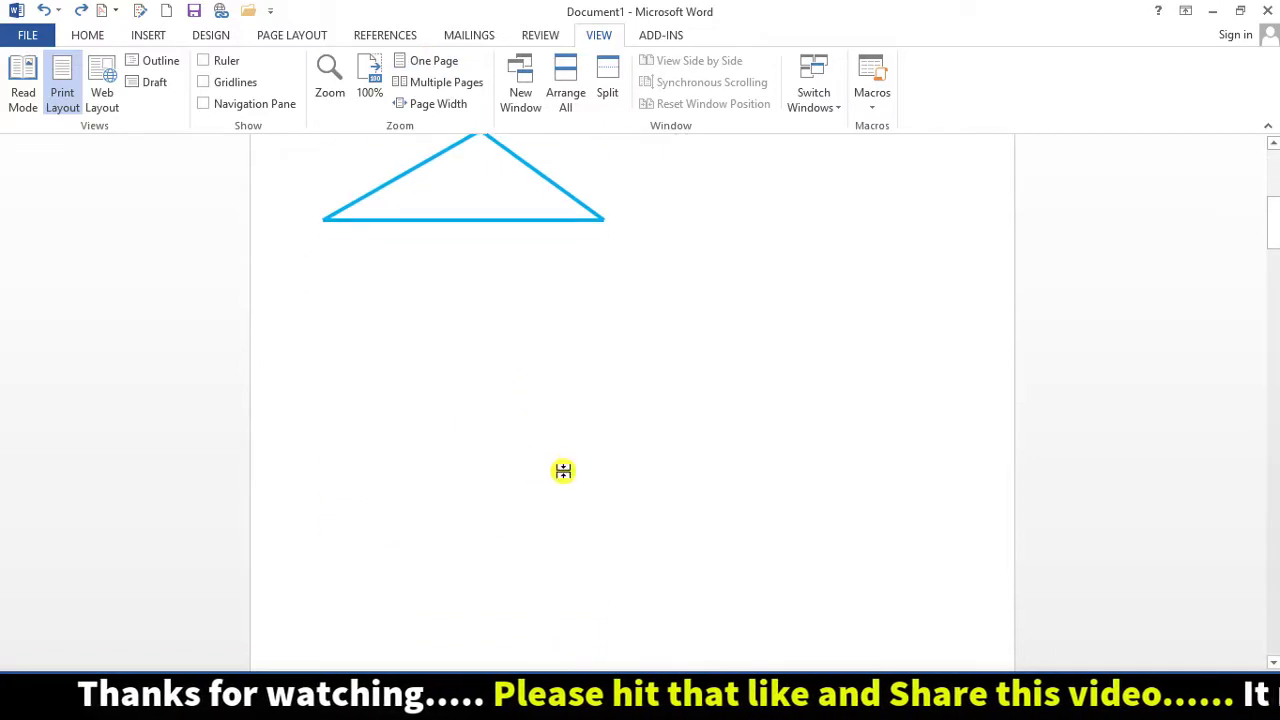
pyautogui.scroll(3, 497, 392)
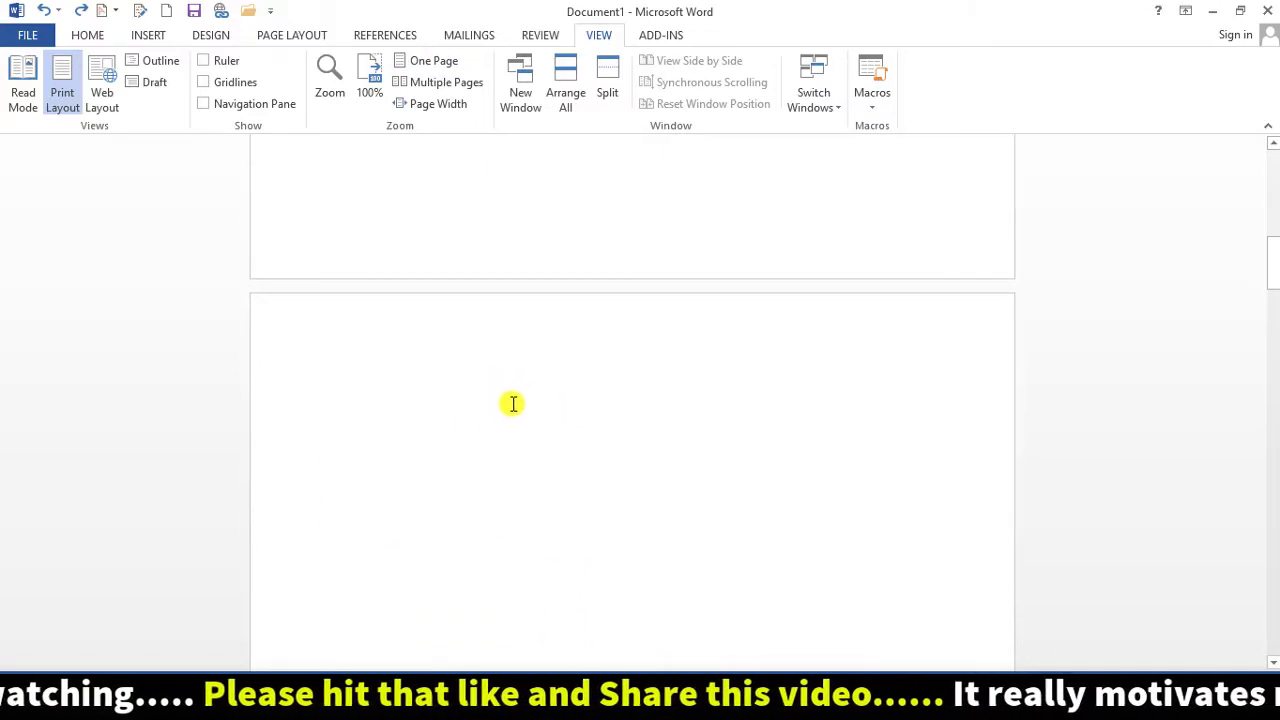
pyautogui.scroll(10, 490, 405)
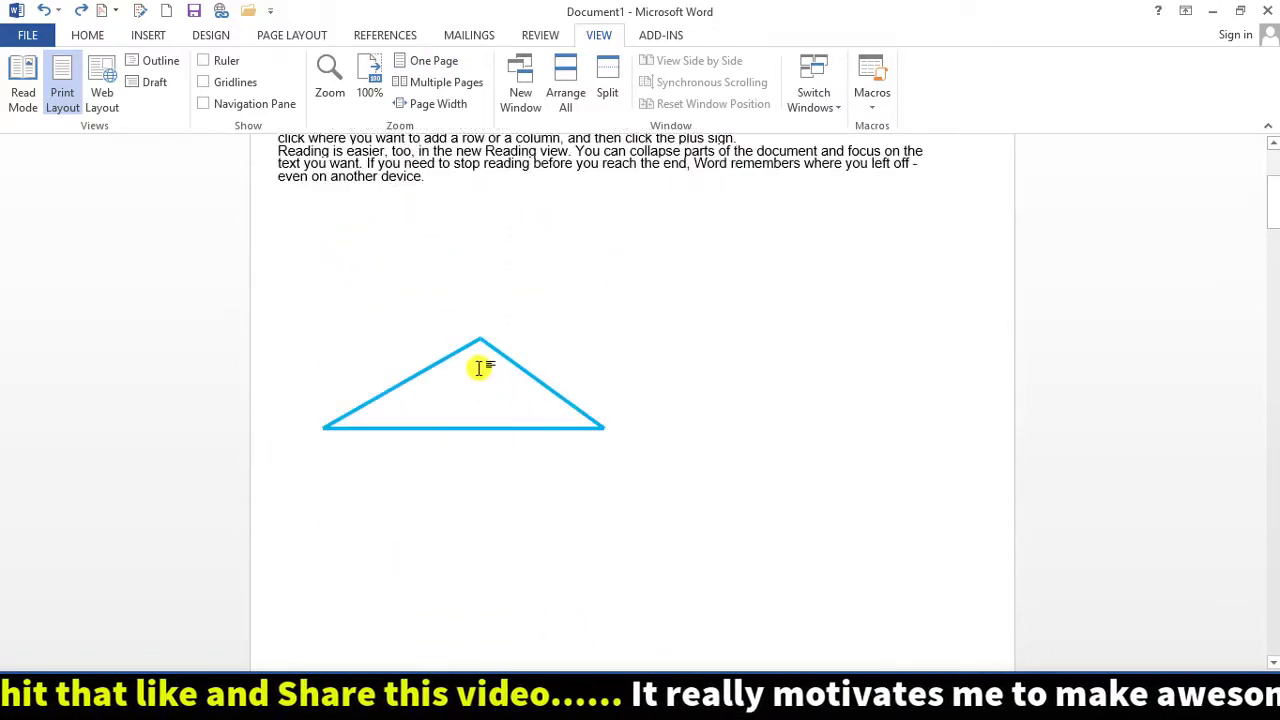
pyautogui.moveTo(272, 244); pyautogui.dragTo(490, 268)
pyautogui.hotkey('ctrl', 'c')
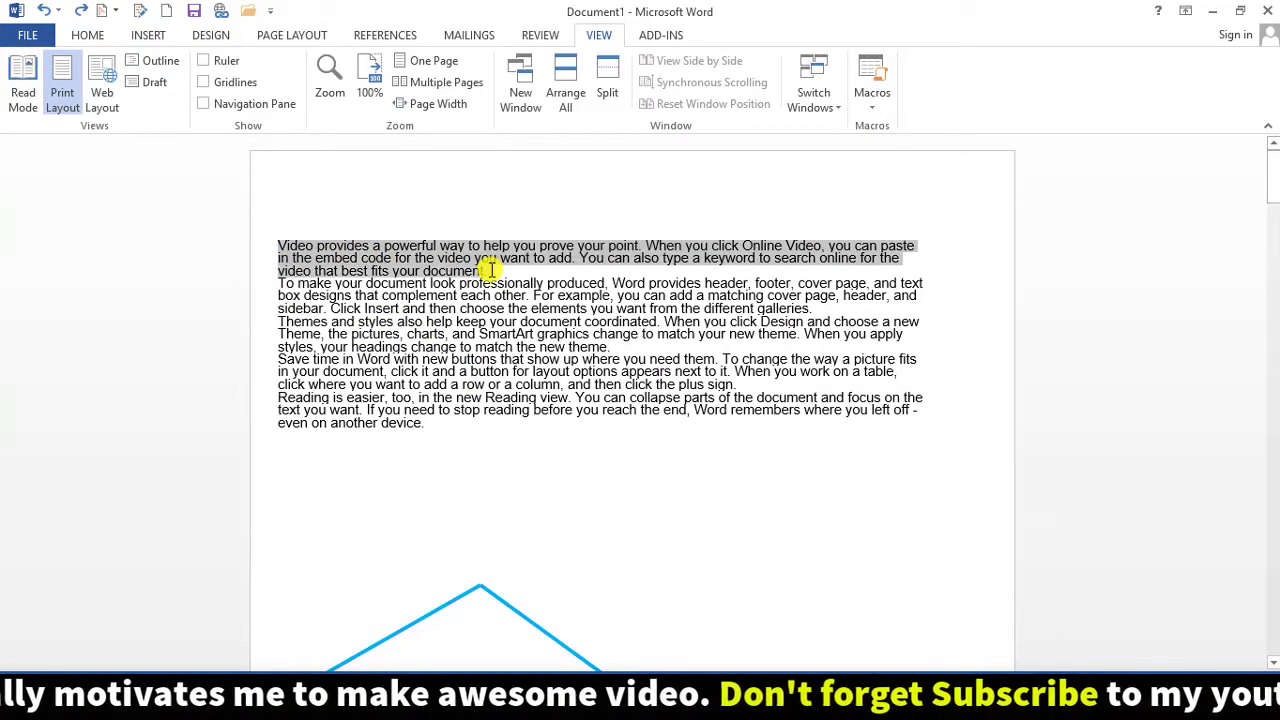
pyautogui.scroll(-10, 529, 471)
pyautogui.click(420, 557)
pyautogui.scroll(-3, 420, 557)
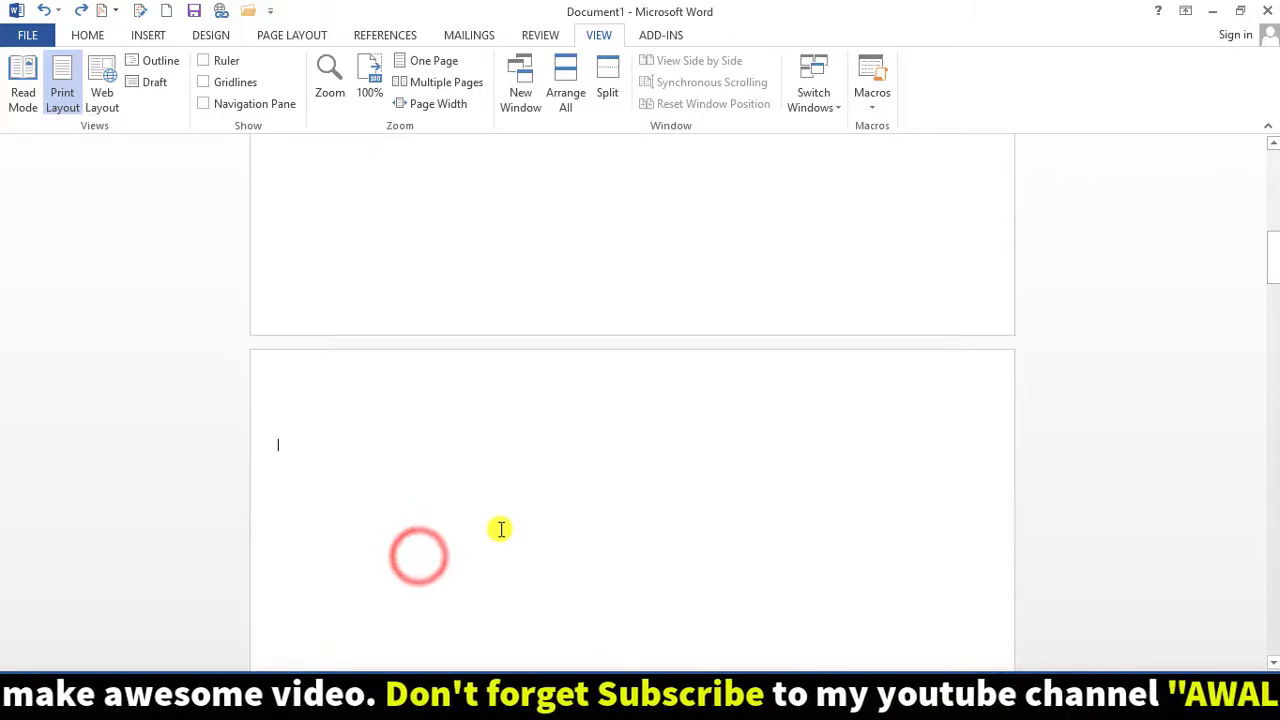
pyautogui.hotkey('ctrl', 'v')
pyautogui.press('ctrl')
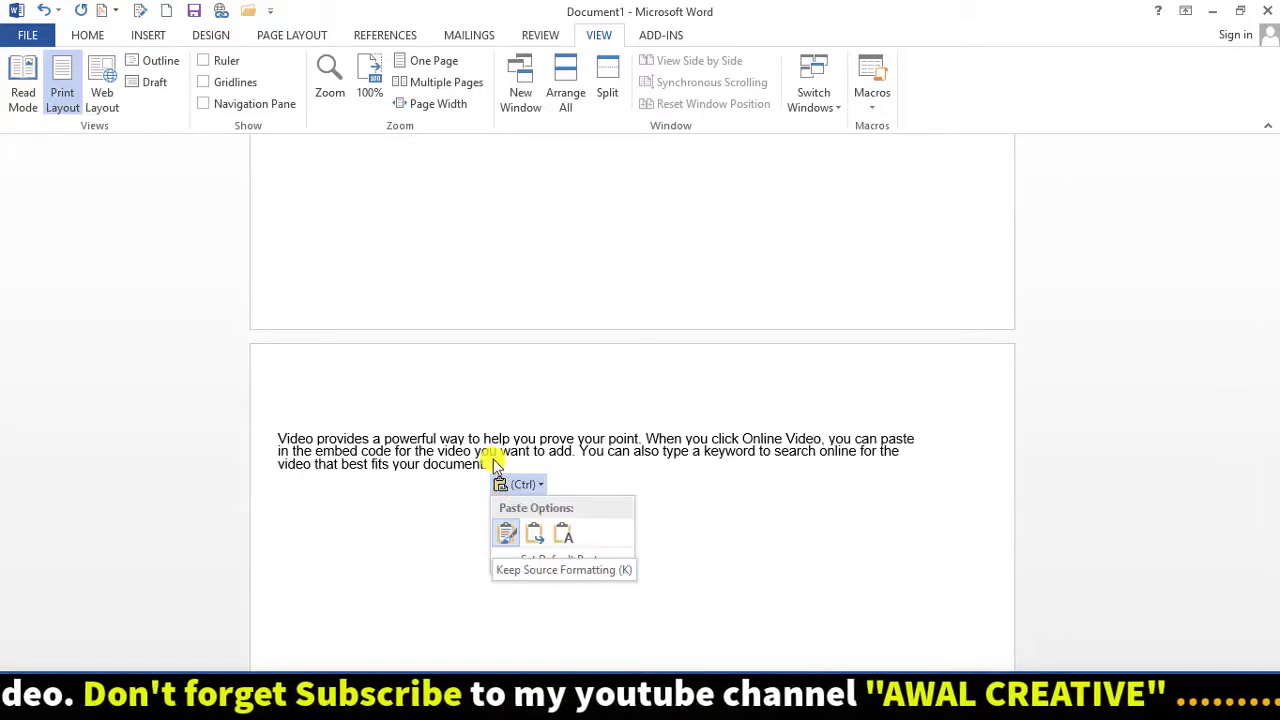
pyautogui.press('Escape')
# - Make the pasted paragraph red and bold
pyautogui.moveTo(487, 466); pyautogui.dragTo(266, 436)
pyautogui.hotkey('ctrl', 'c')
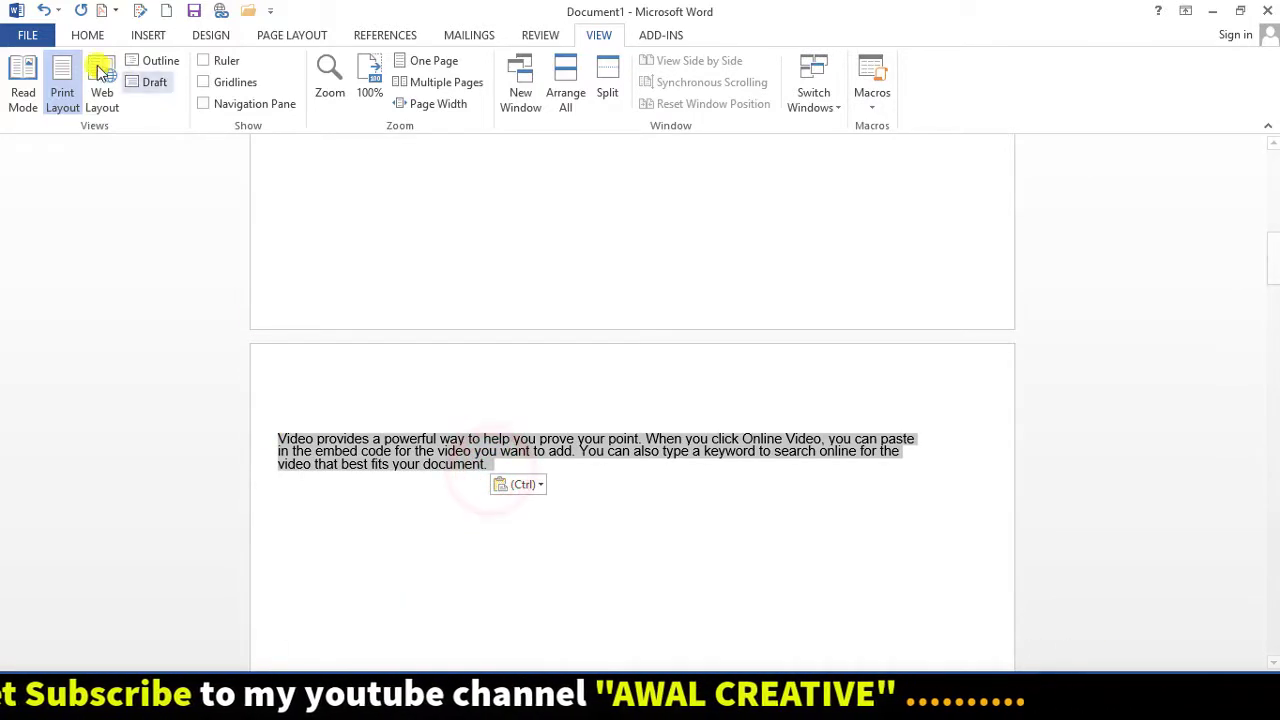
pyautogui.click(87, 35)
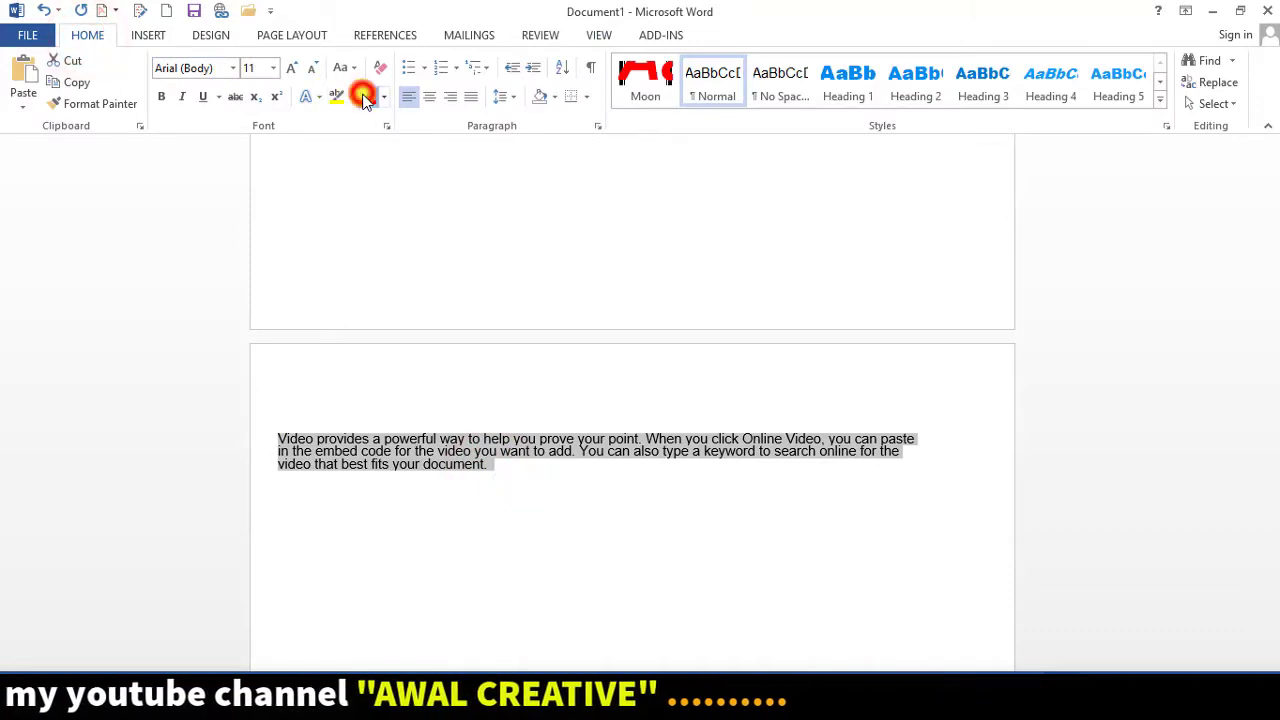
pyautogui.click(363, 97)
pyautogui.click(161, 97)
# - Replace the line 'Hell' with another copy of the paragraph and select it
pyautogui.scroll(-5, 470, 492)
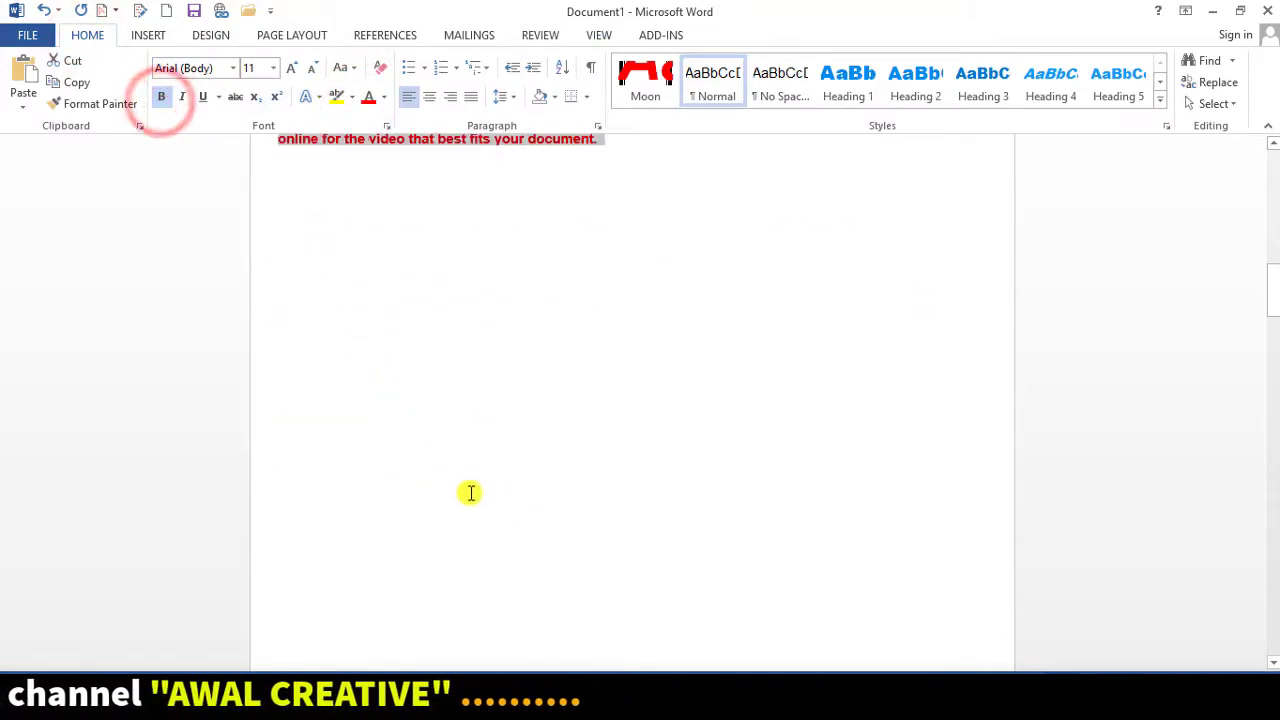
pyautogui.scroll(-5, 470, 492)
pyautogui.click(352, 515)
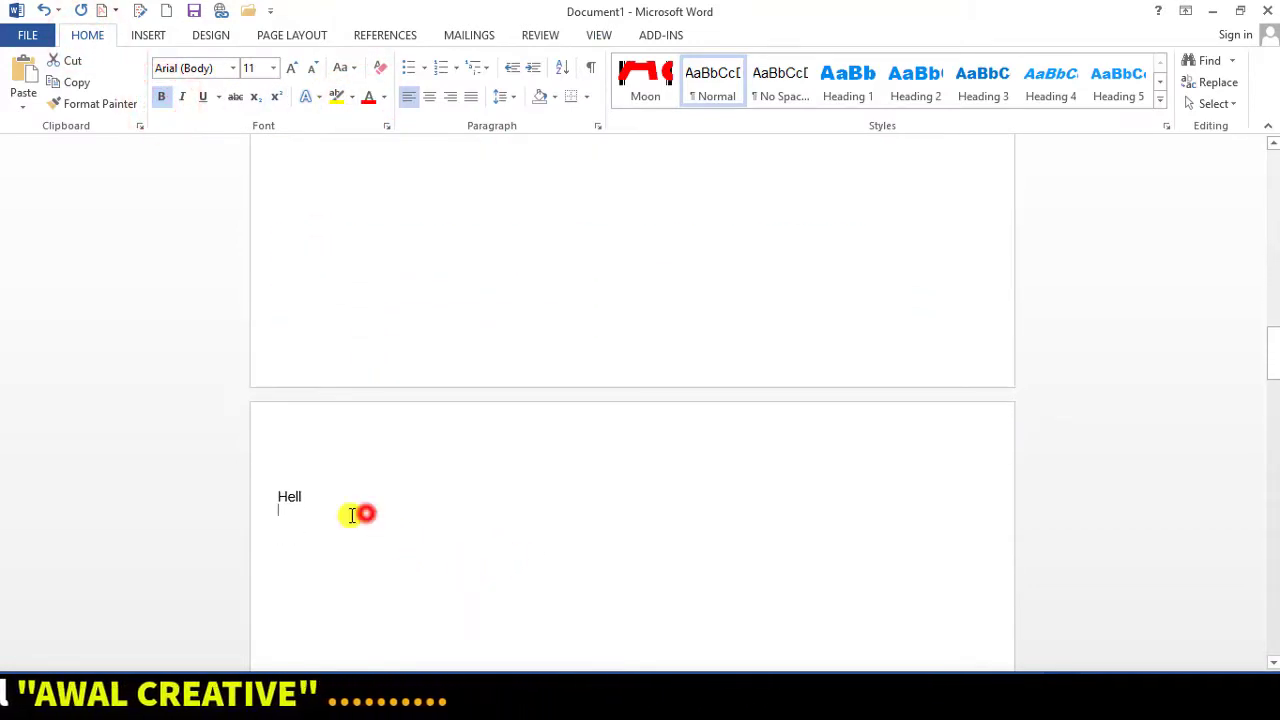
pyautogui.click(254, 485)
pyautogui.hotkey('ctrl', 'v')
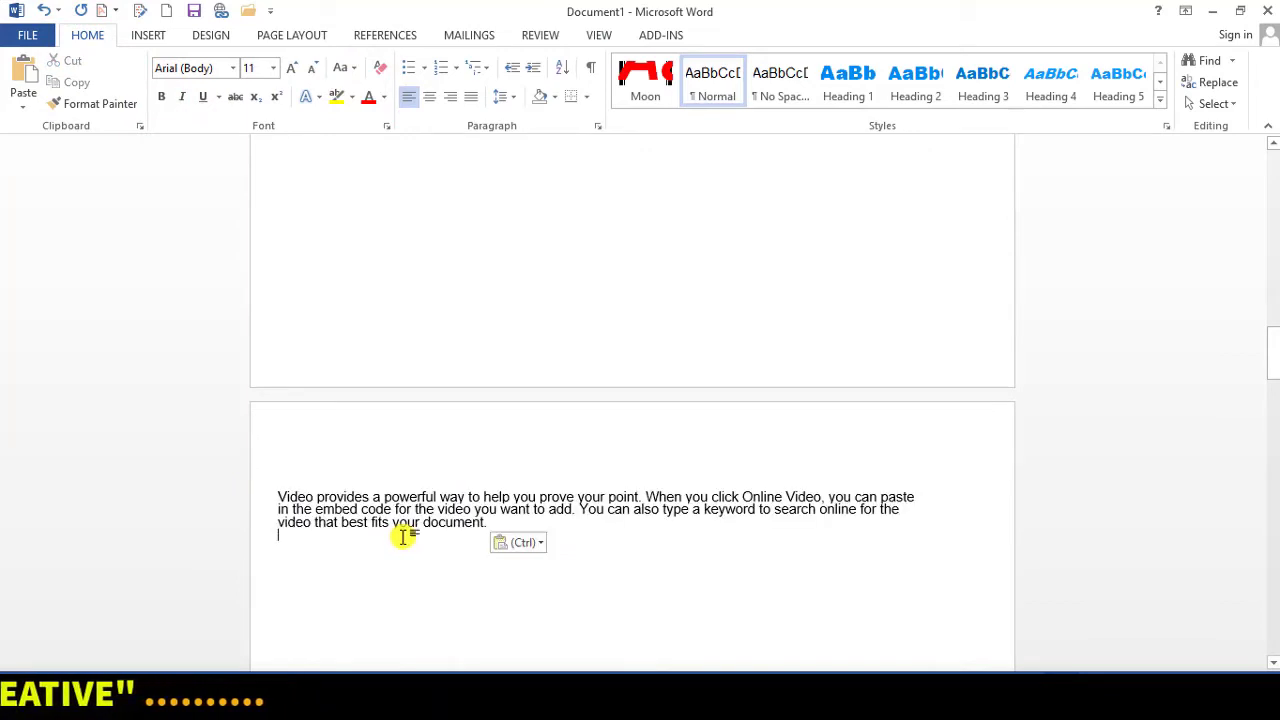
pyautogui.moveTo(489, 522); pyautogui.dragTo(260, 463)
pyautogui.hotkey('ctrl', 'c')
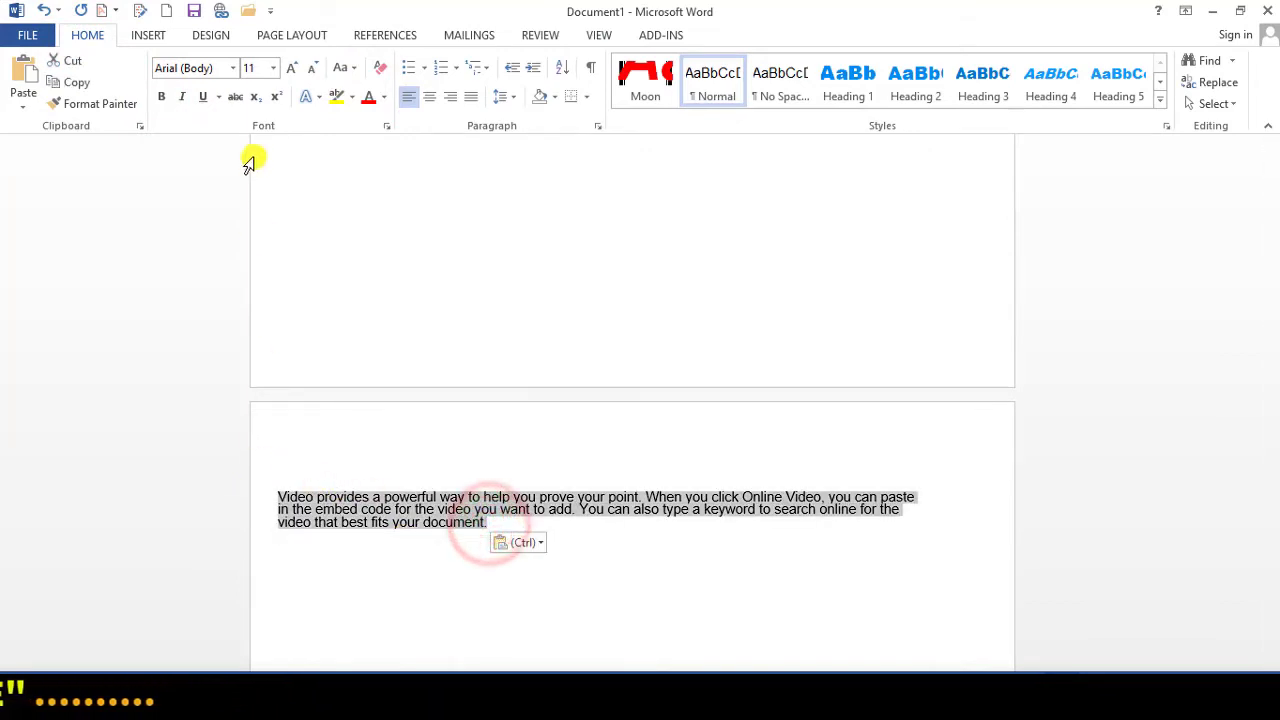
pyautogui.click(383, 97)
# - Make the selected copy blue, bold and 18 pt
pyautogui.click(482, 265)
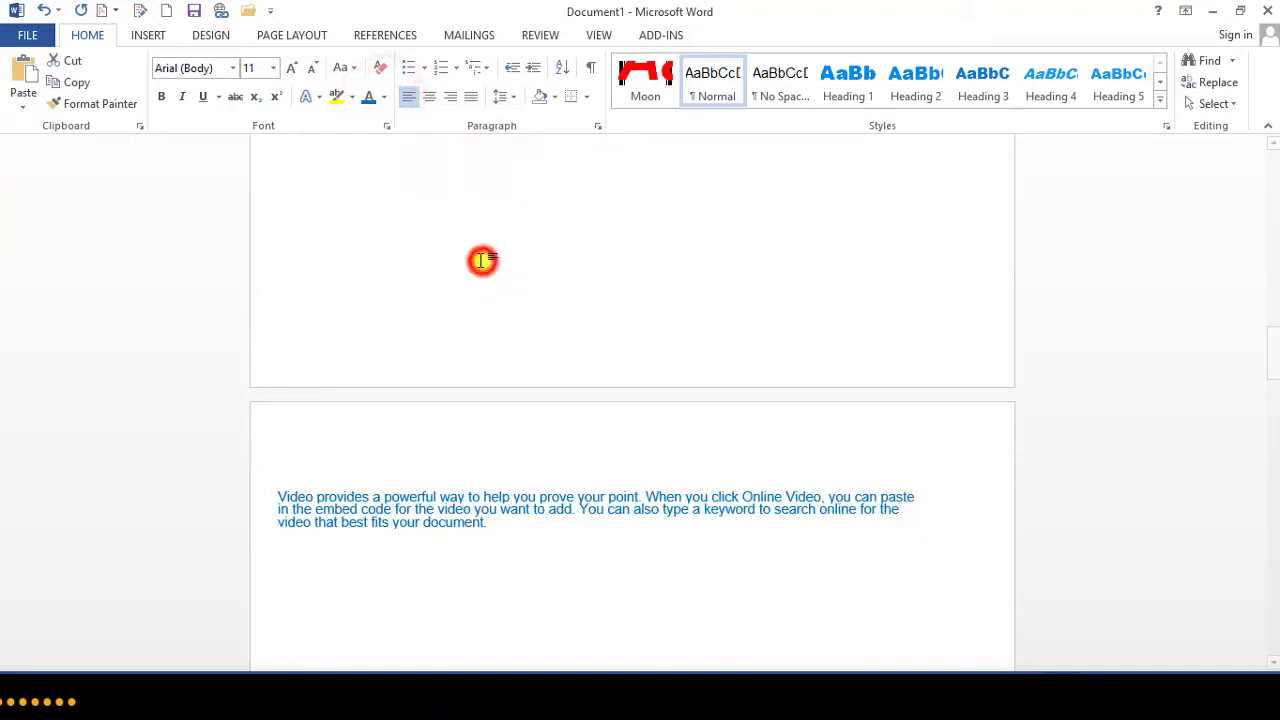
pyautogui.click(161, 97)
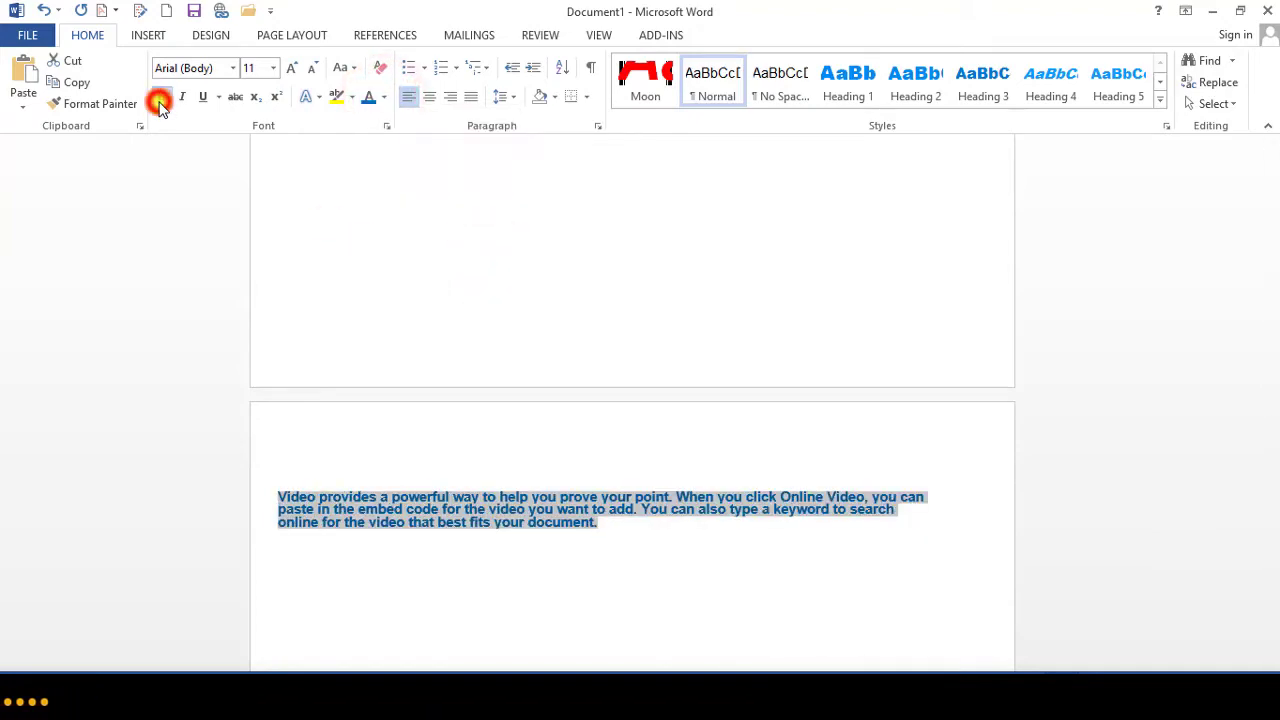
pyautogui.click(273, 68)
pyautogui.click(251, 214)
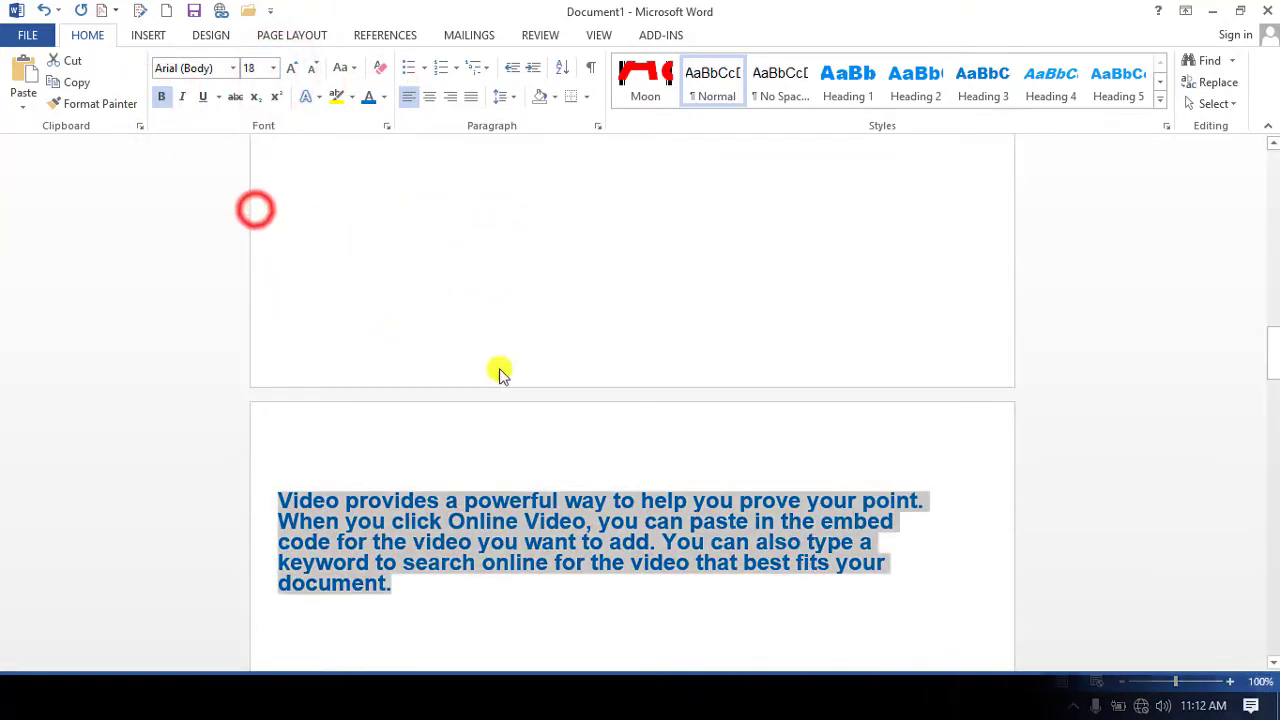
# - Replace 'hi' with another paragraph copy formatted dark blue, bold and 22 pt
pyautogui.scroll(-10, 597, 569)
pyautogui.scroll(-5, 527, 532)
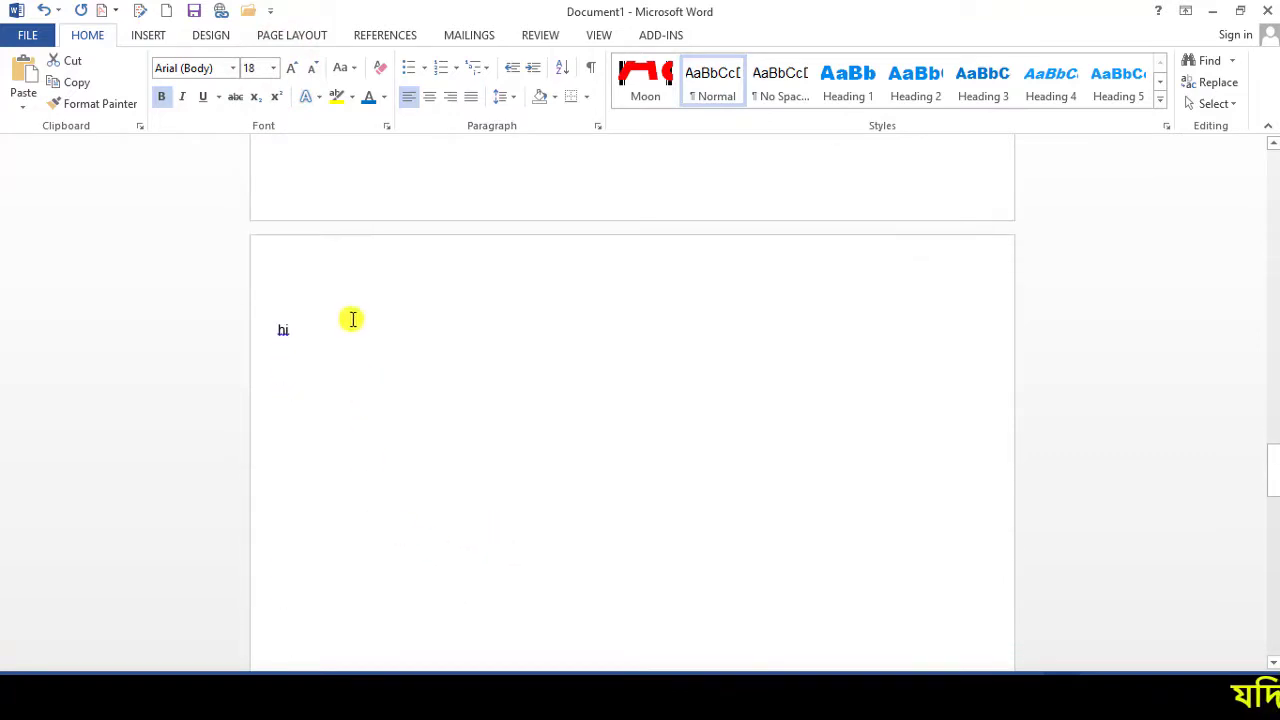
pyautogui.hotkey('ctrl', 'v')
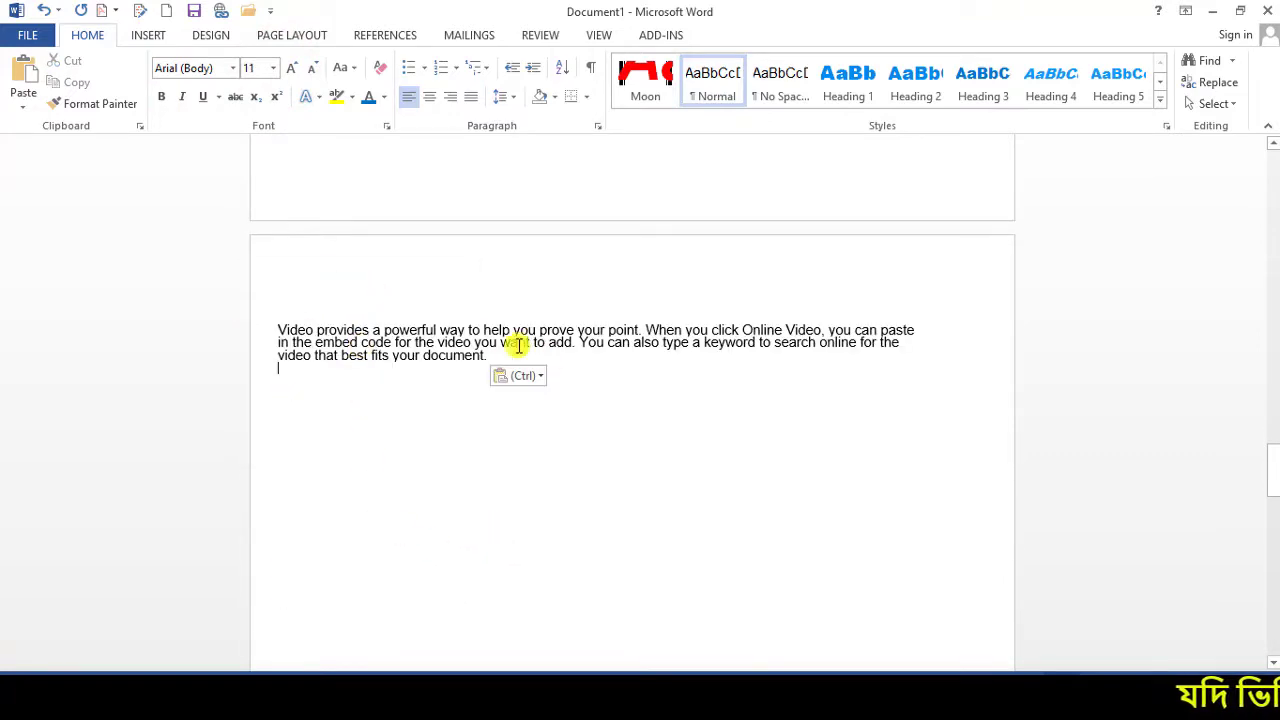
pyautogui.moveTo(487, 357); pyautogui.dragTo(257, 306)
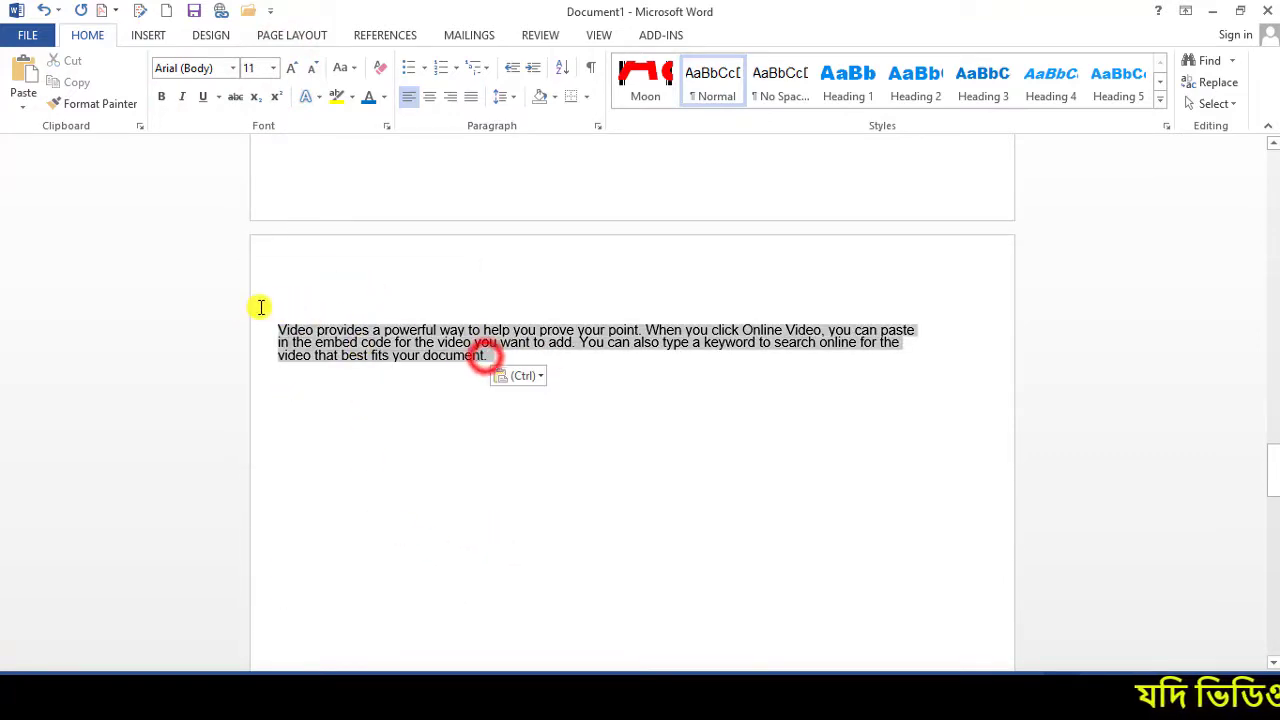
pyautogui.click(384, 97)
pyautogui.click(498, 266)
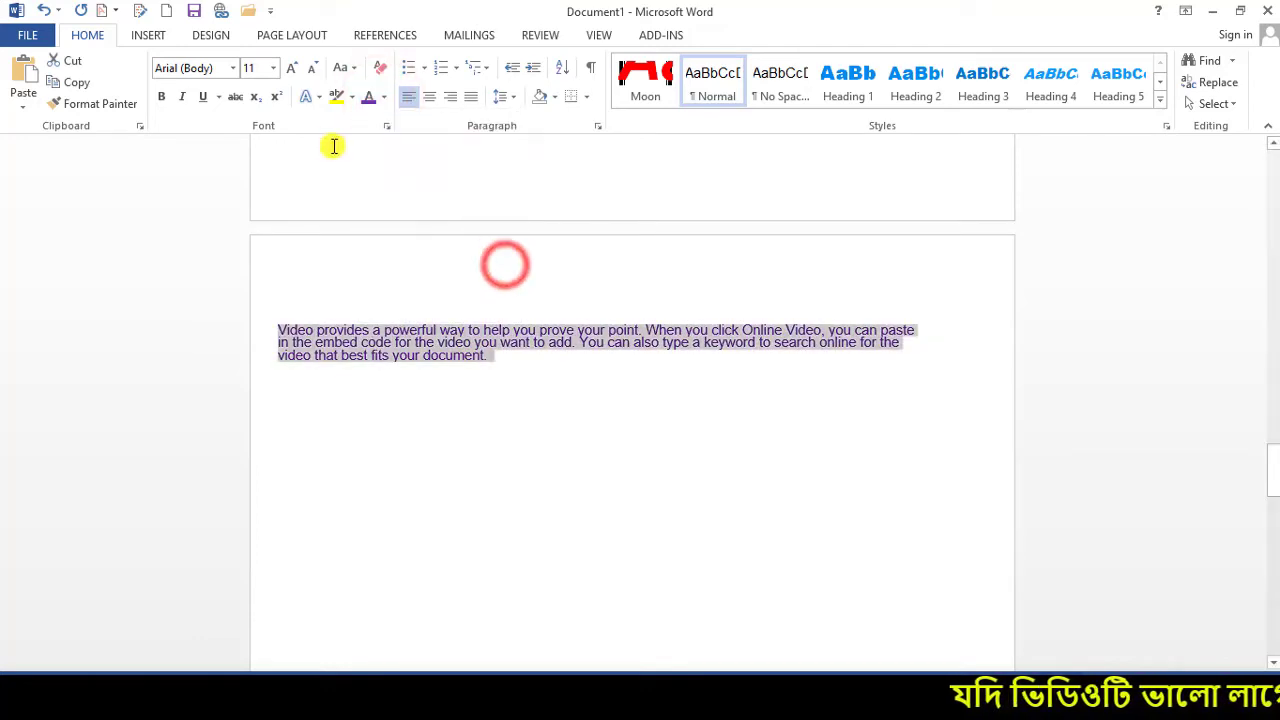
pyautogui.click(161, 96)
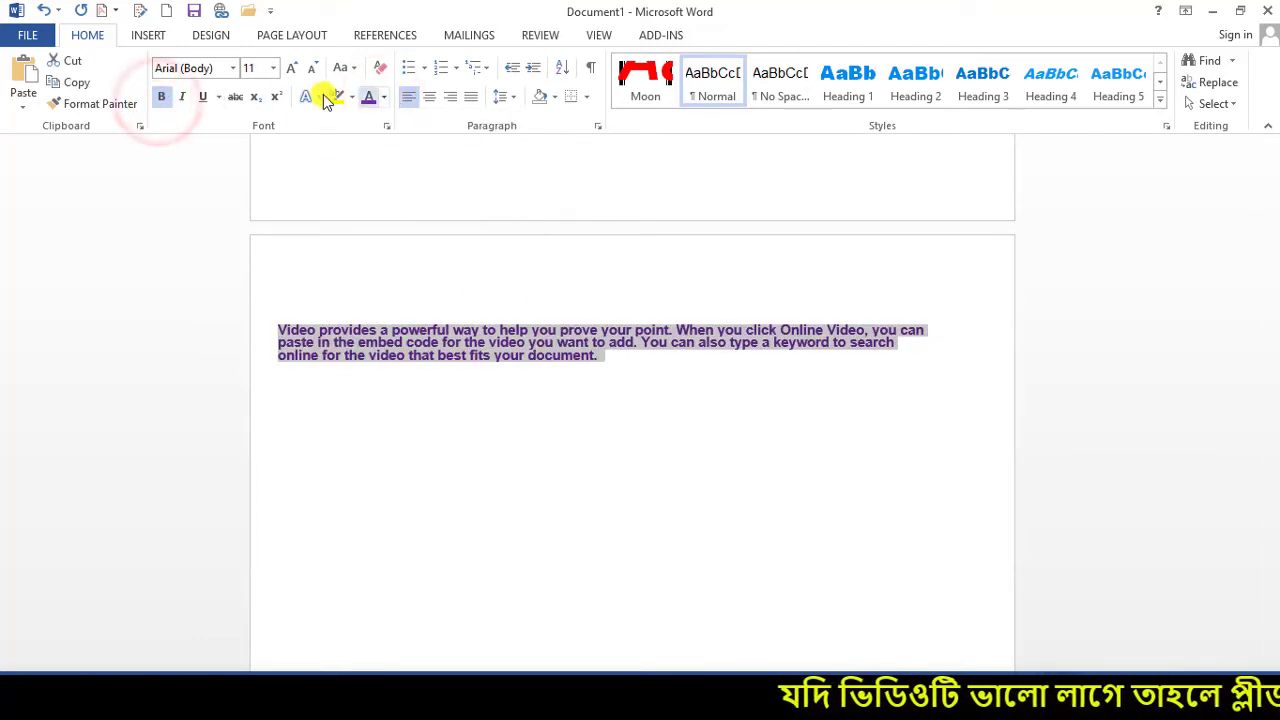
pyautogui.click(272, 67)
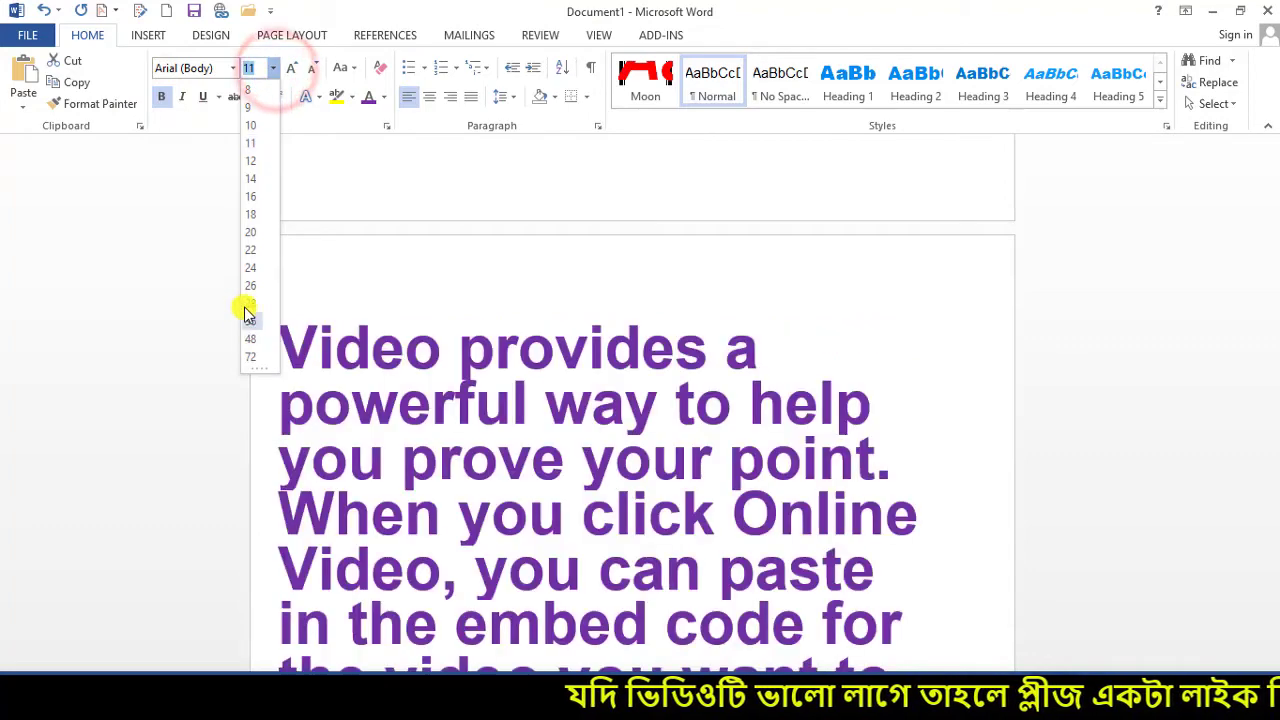
pyautogui.click(250, 249)
pyautogui.scroll(-5, 700, 490)
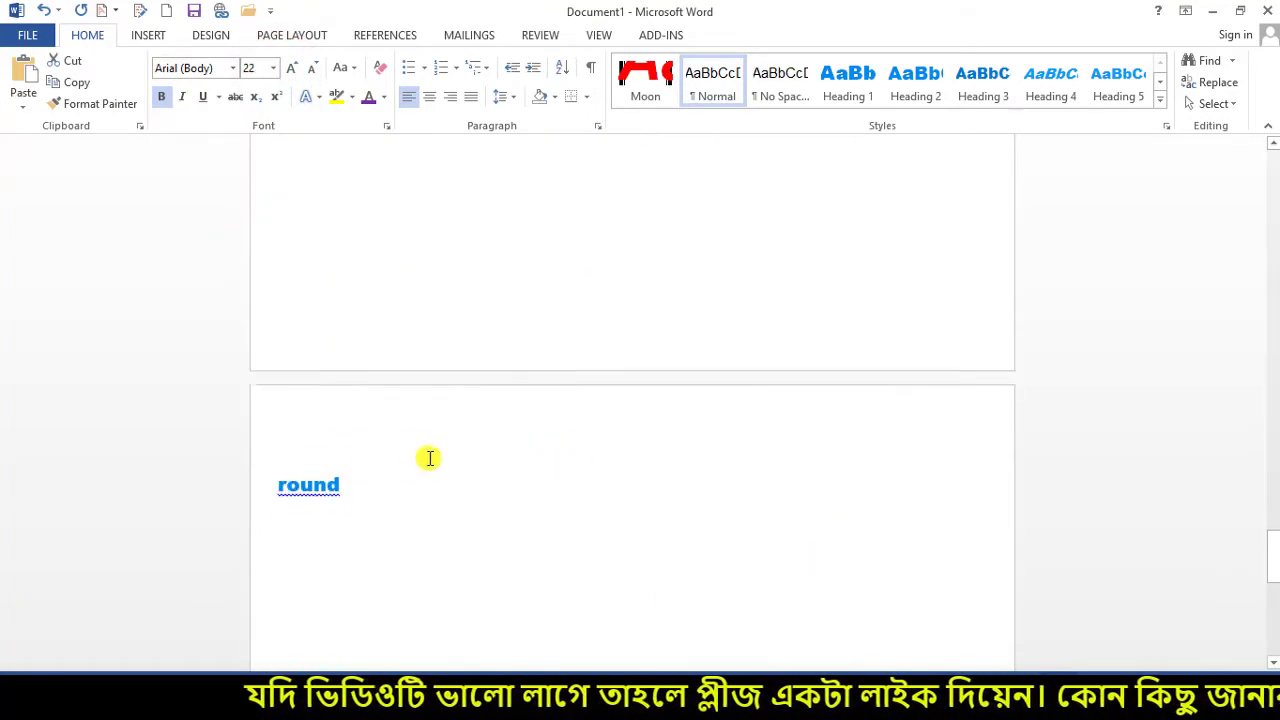
pyautogui.scroll(-3, 429, 458)
pyautogui.moveTo(282, 258); pyautogui.dragTo(360, 268)
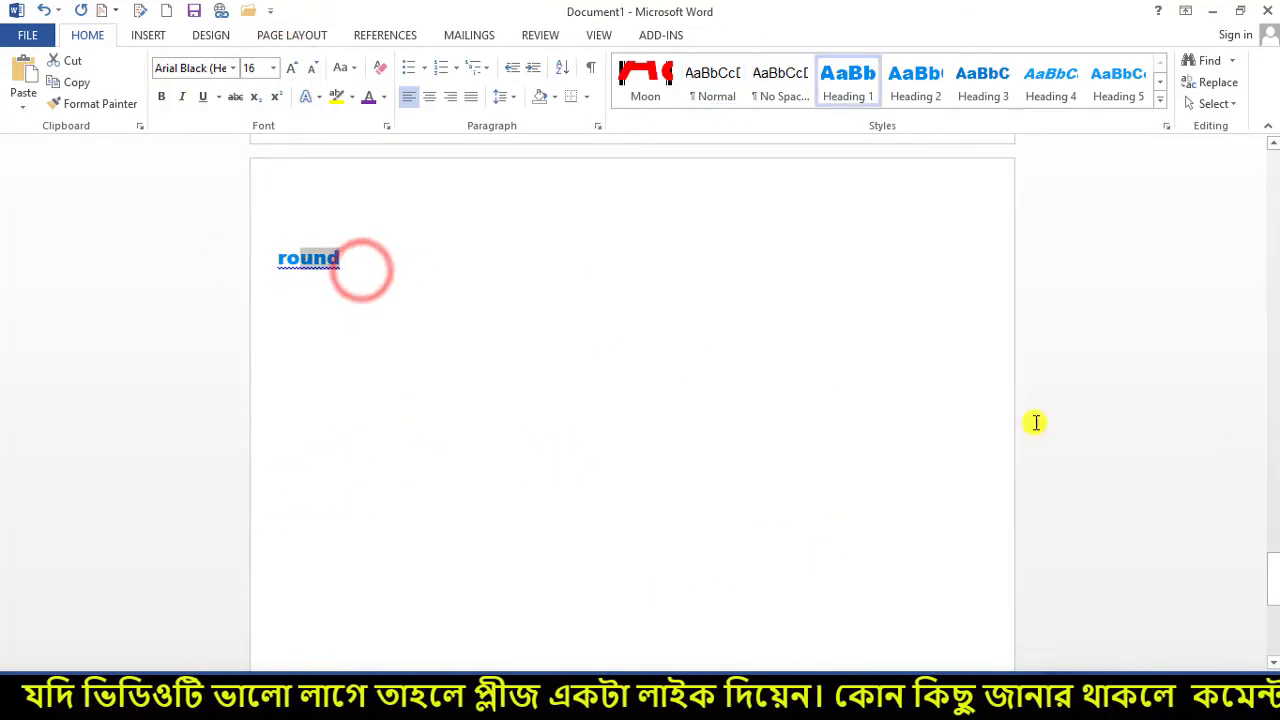
pyautogui.scroll(15, 1270, 572)
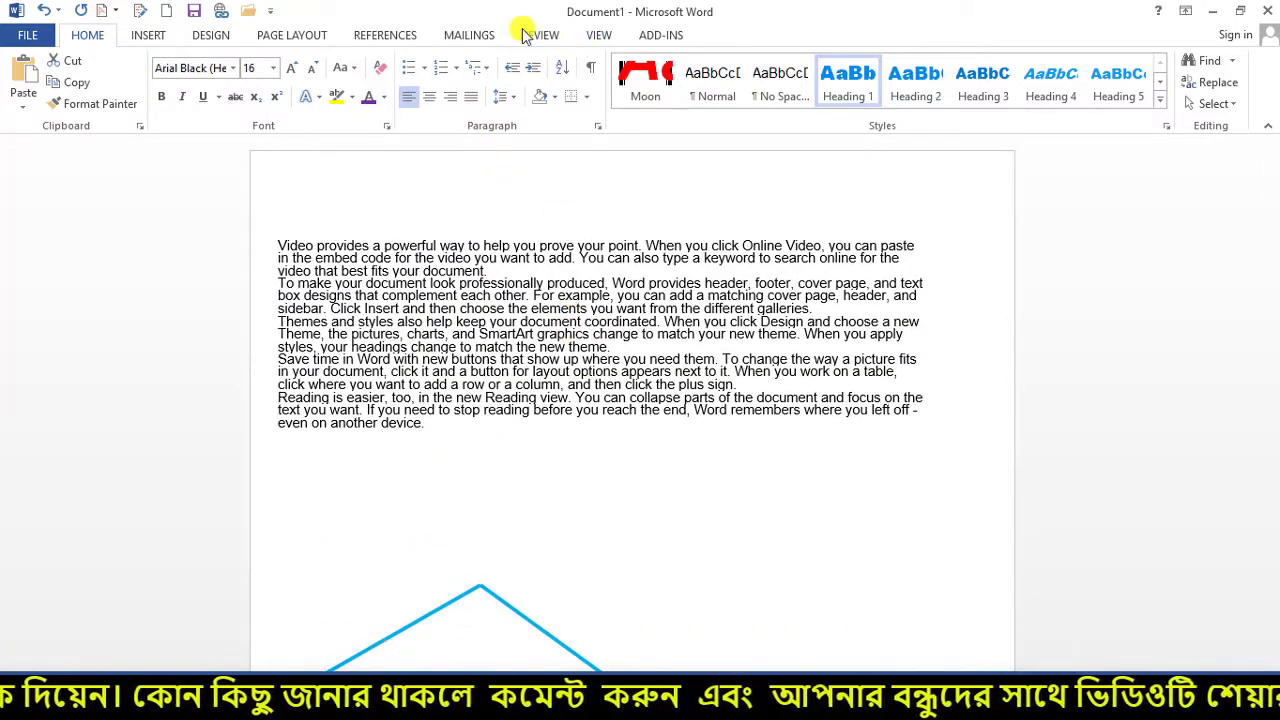
# - Switch the view to One Page to fit a whole page in the window
pyautogui.click(598, 36)
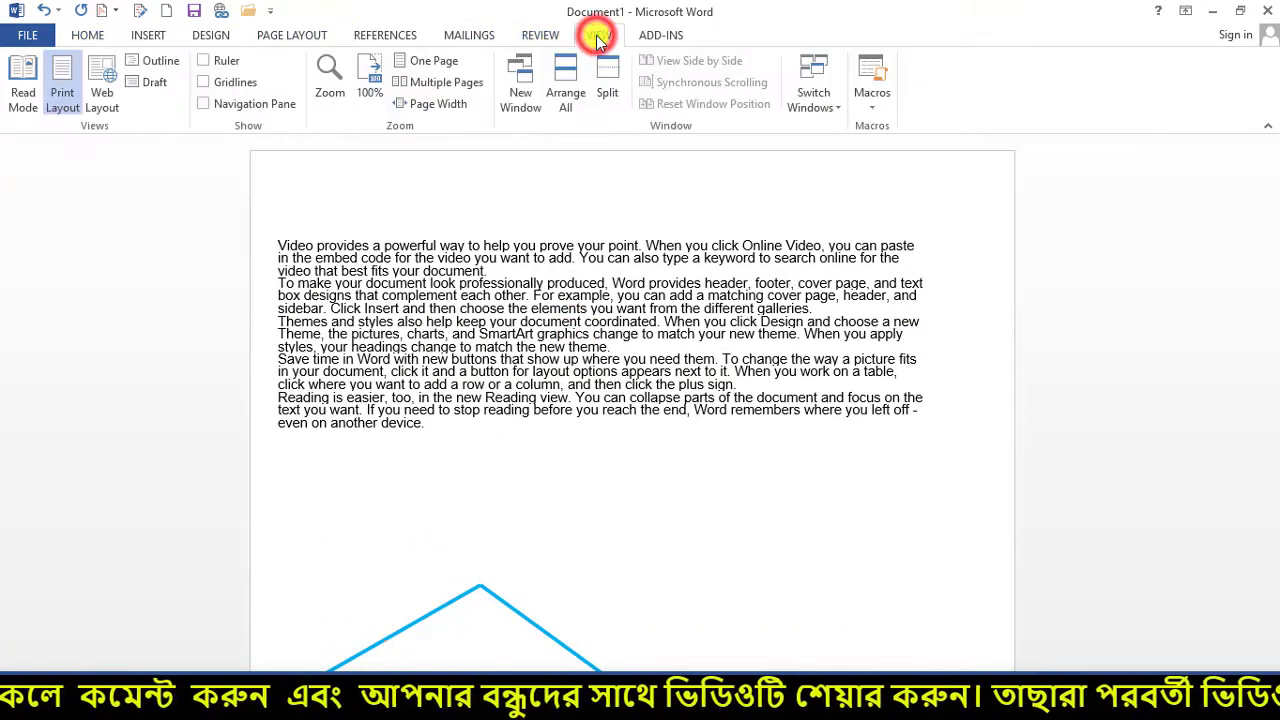
pyautogui.click(445, 60)
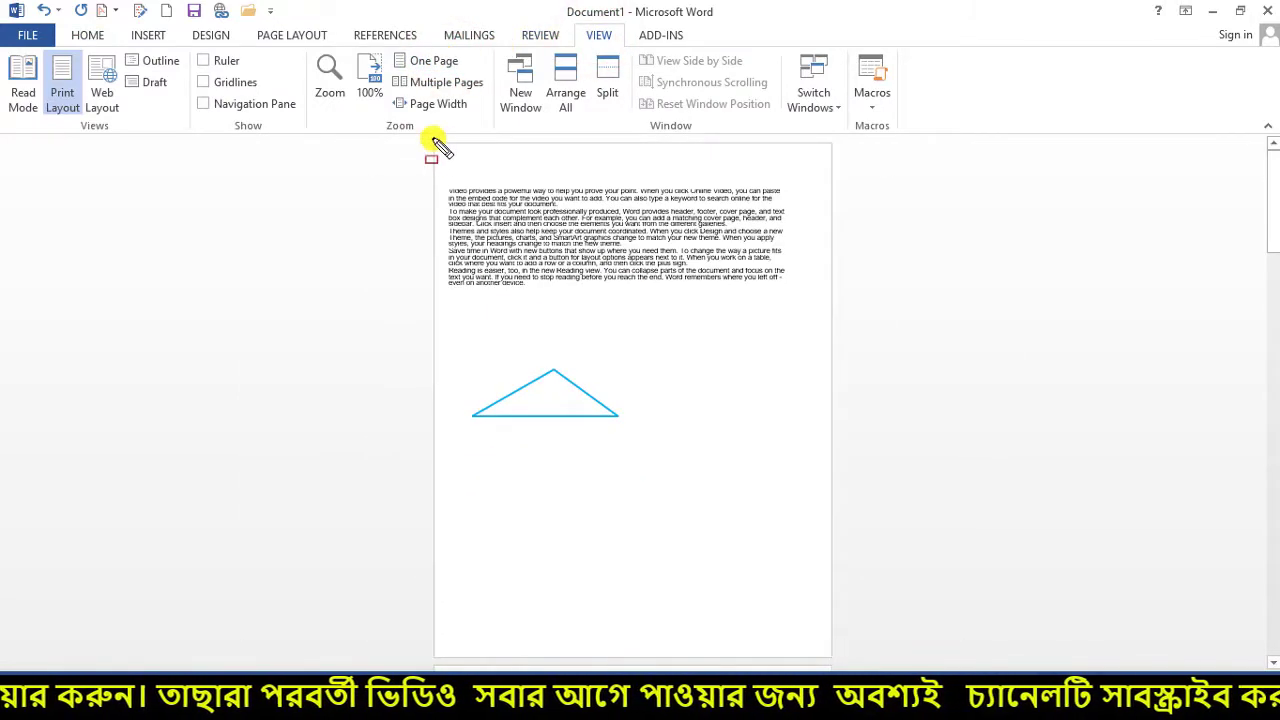
pyautogui.moveTo(432, 143); pyautogui.dragTo(834, 662)
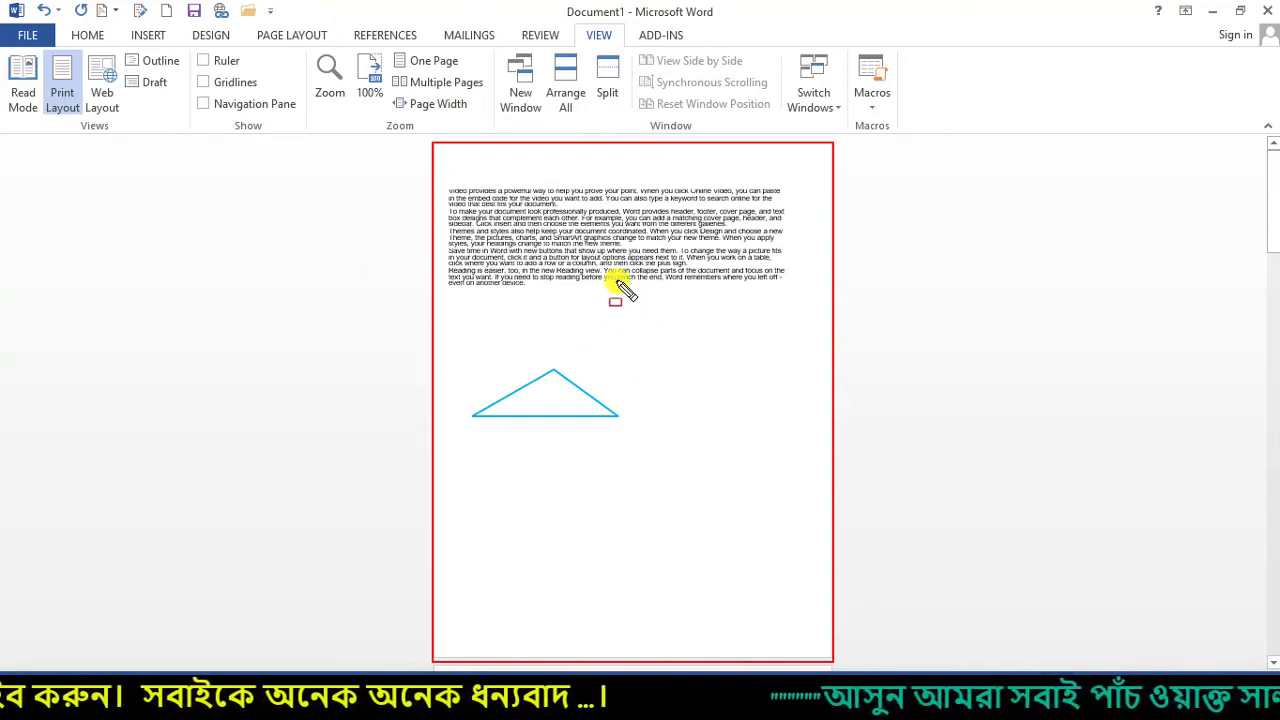
pyautogui.press('Escape')
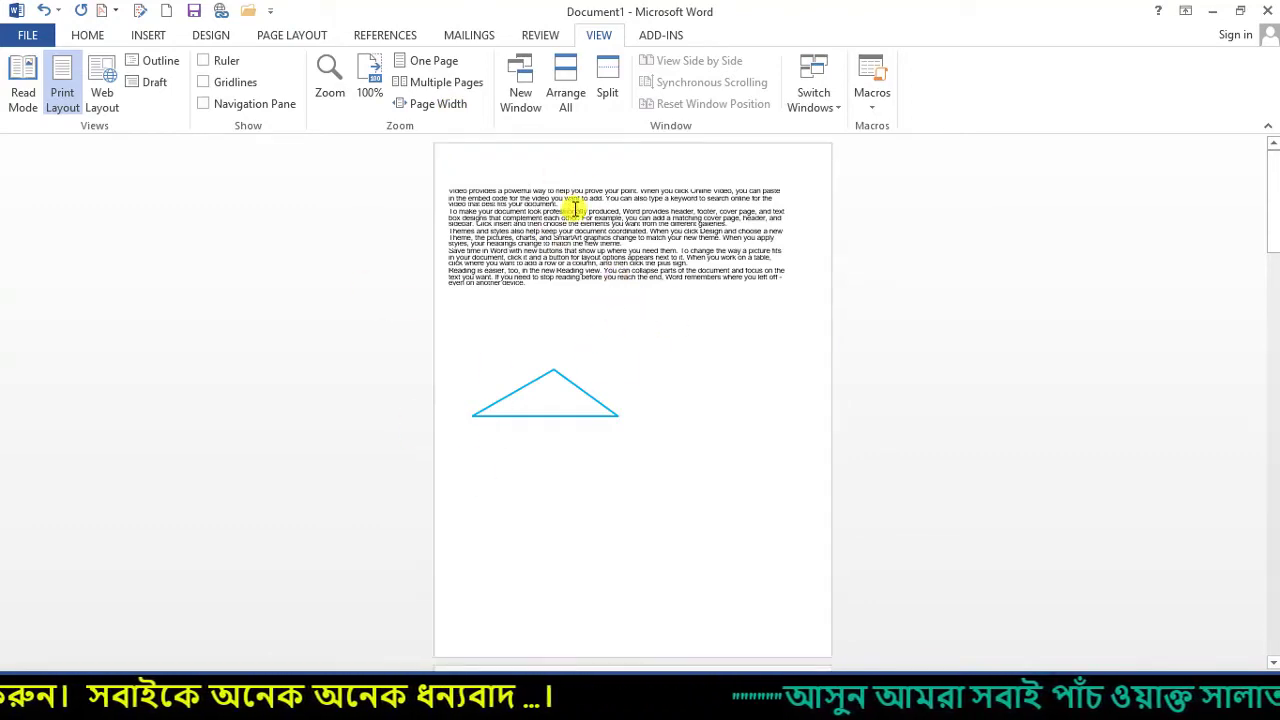
# - Show Multiple Pages side by side, inspect pages 3 and 5, then return to One Page
pyautogui.click(440, 88)
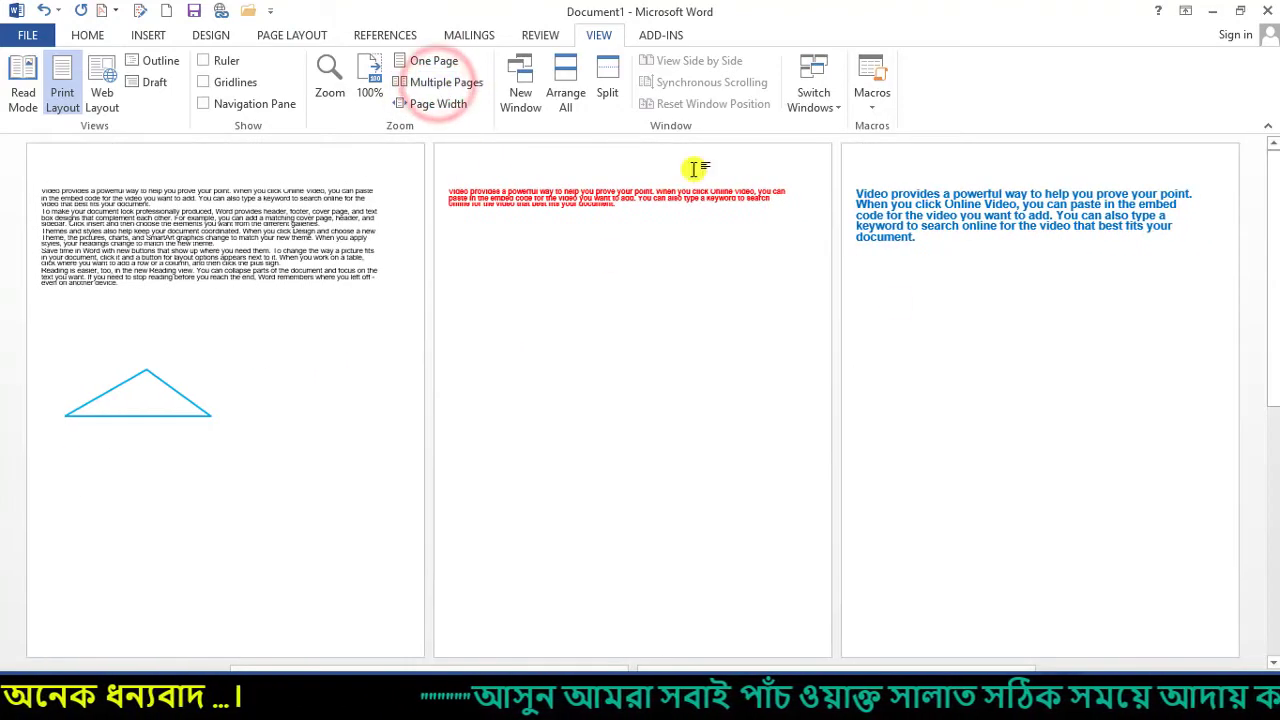
pyautogui.click(923, 311)
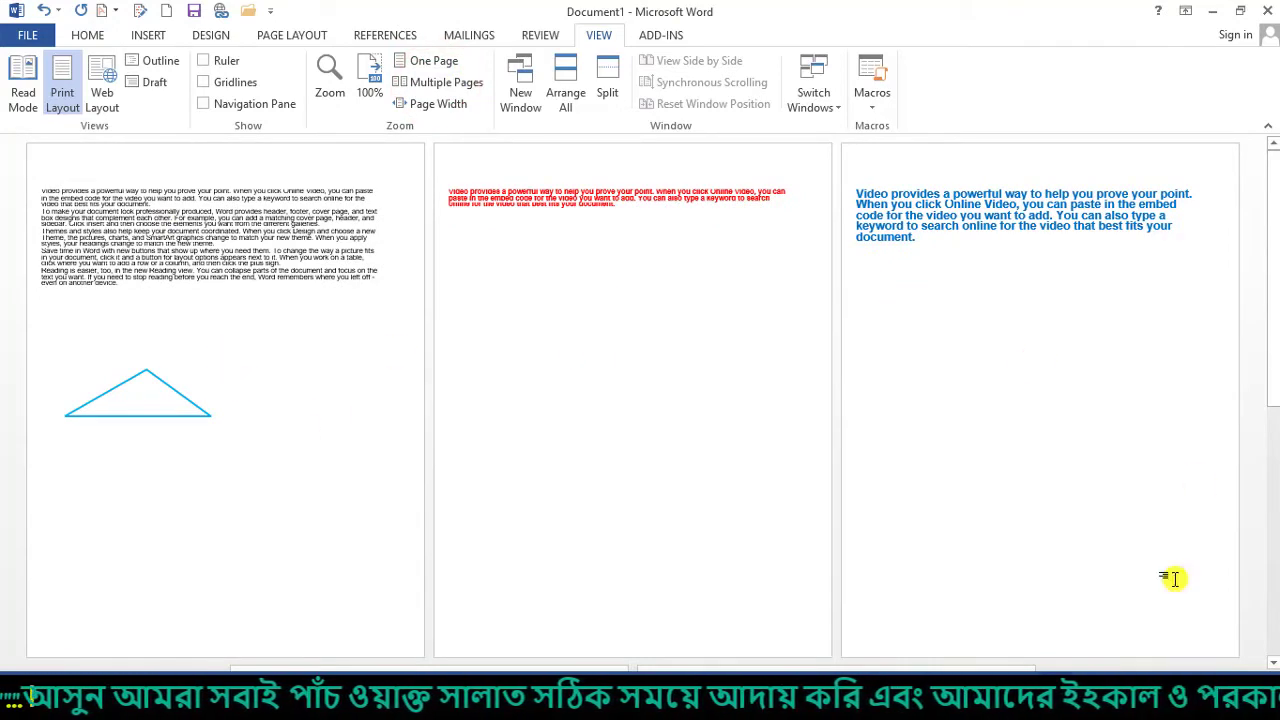
pyautogui.scroll(-8, 837, 426)
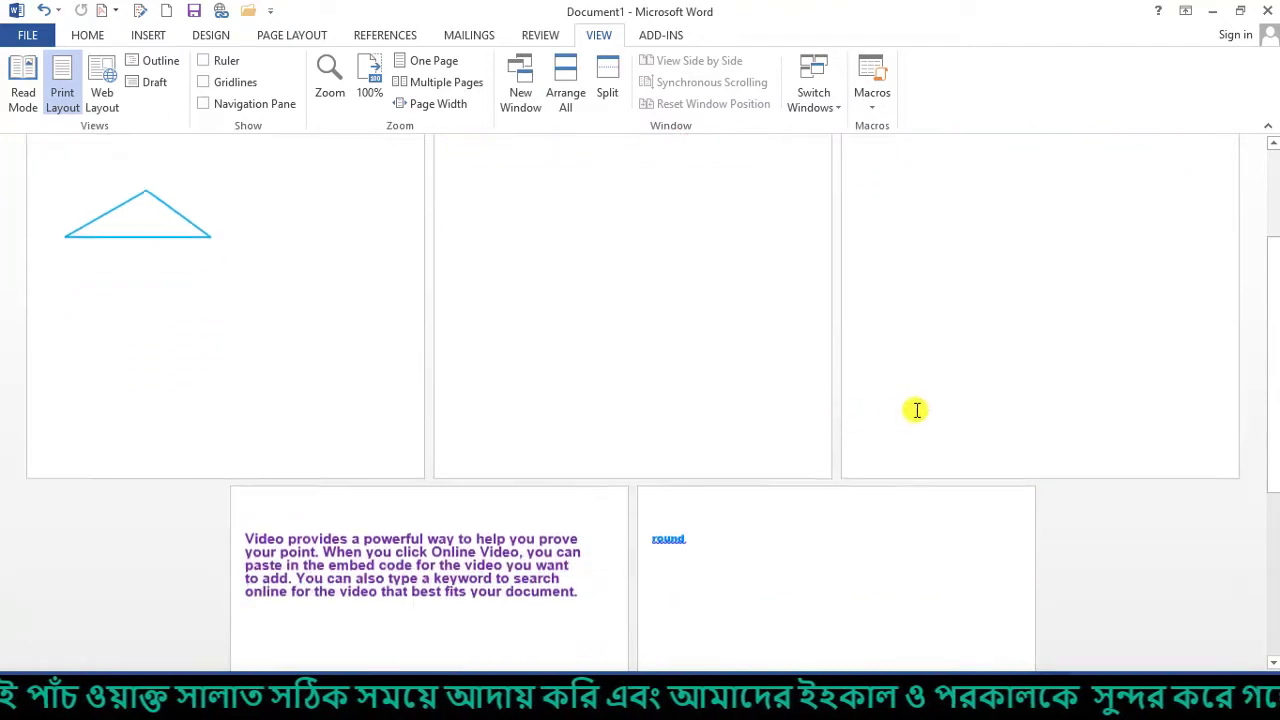
pyautogui.click(785, 400)
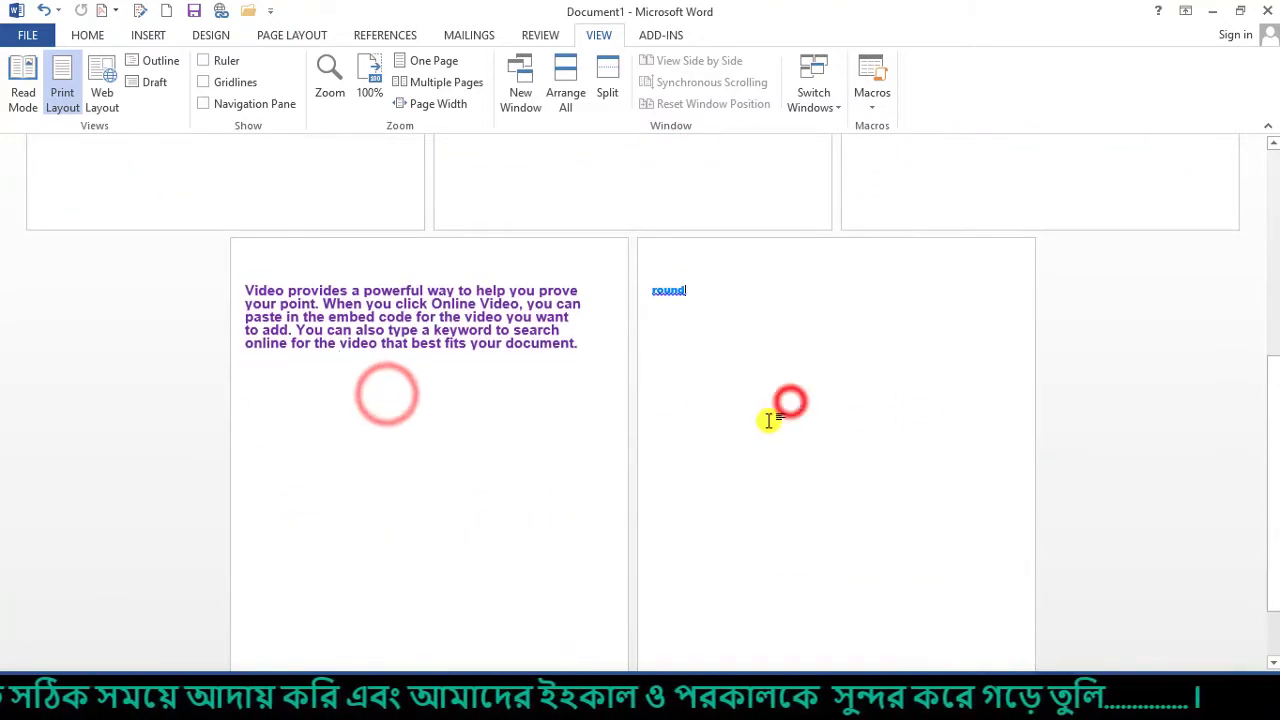
pyautogui.scroll(8, 766, 423)
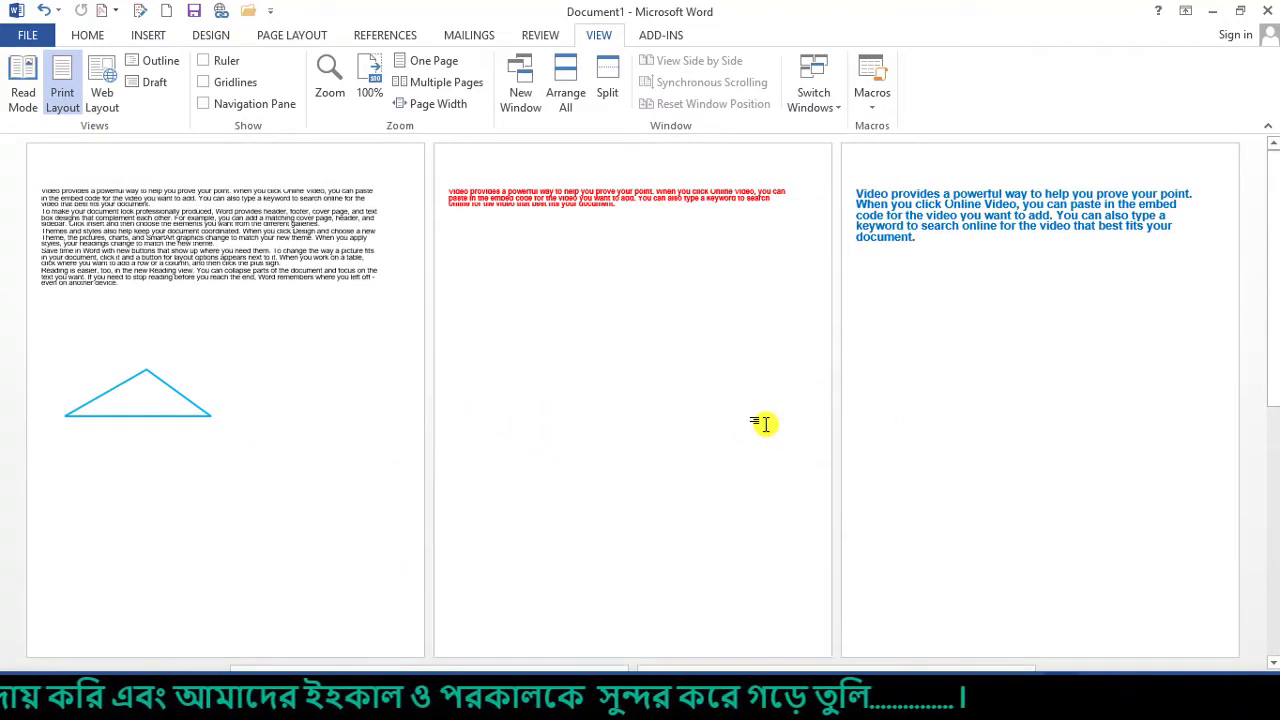
pyautogui.click(437, 84)
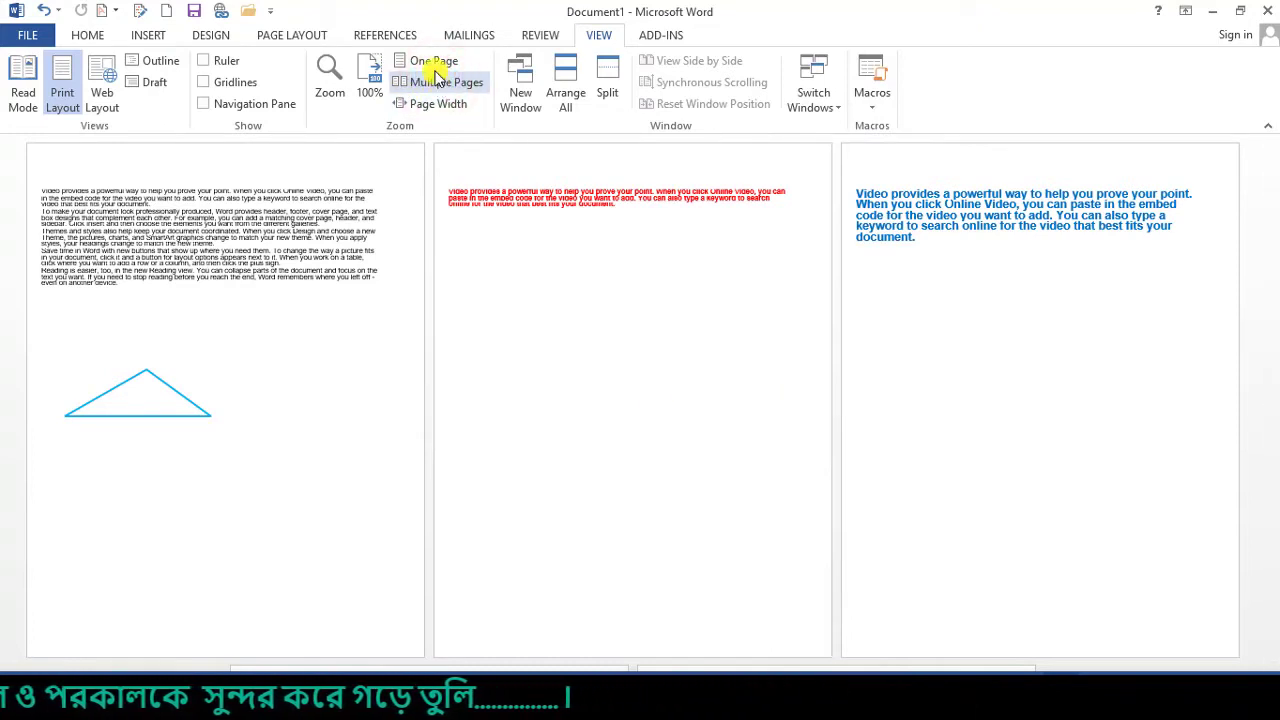
pyautogui.click(428, 61)
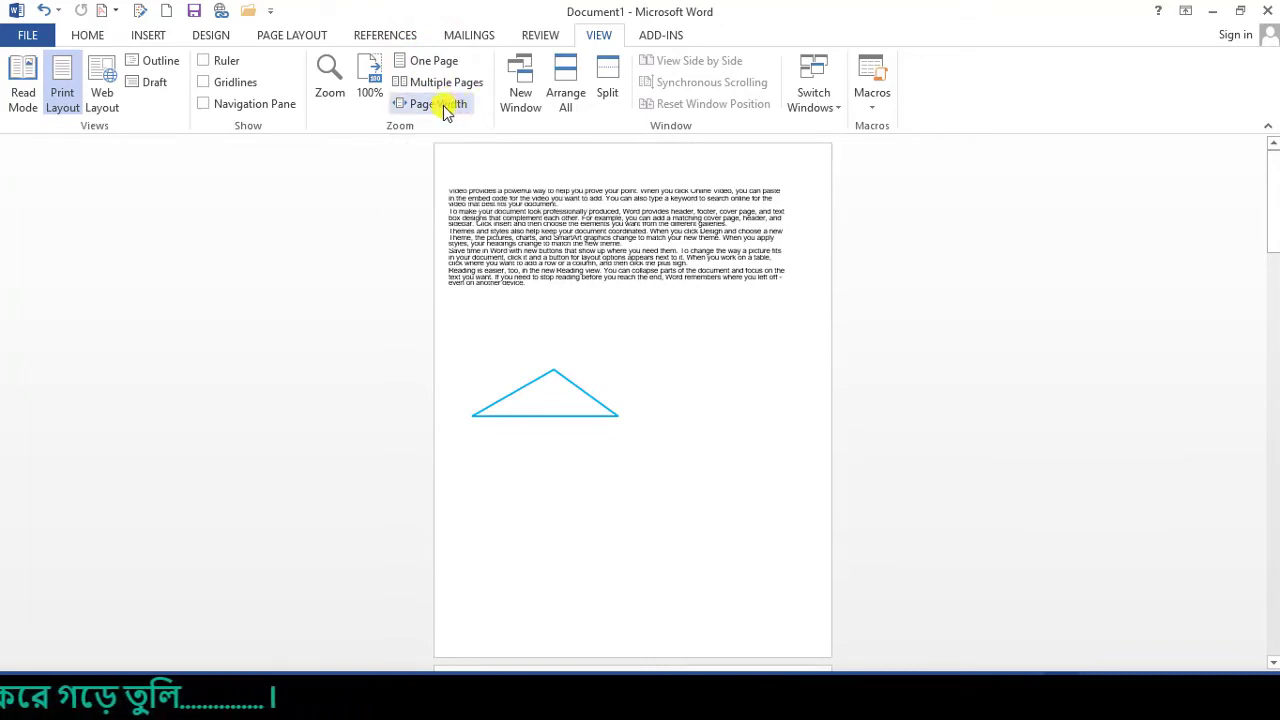
# - Zoom to Page Width, scroll through the document, then go back to One Page view
pyautogui.click(447, 104)
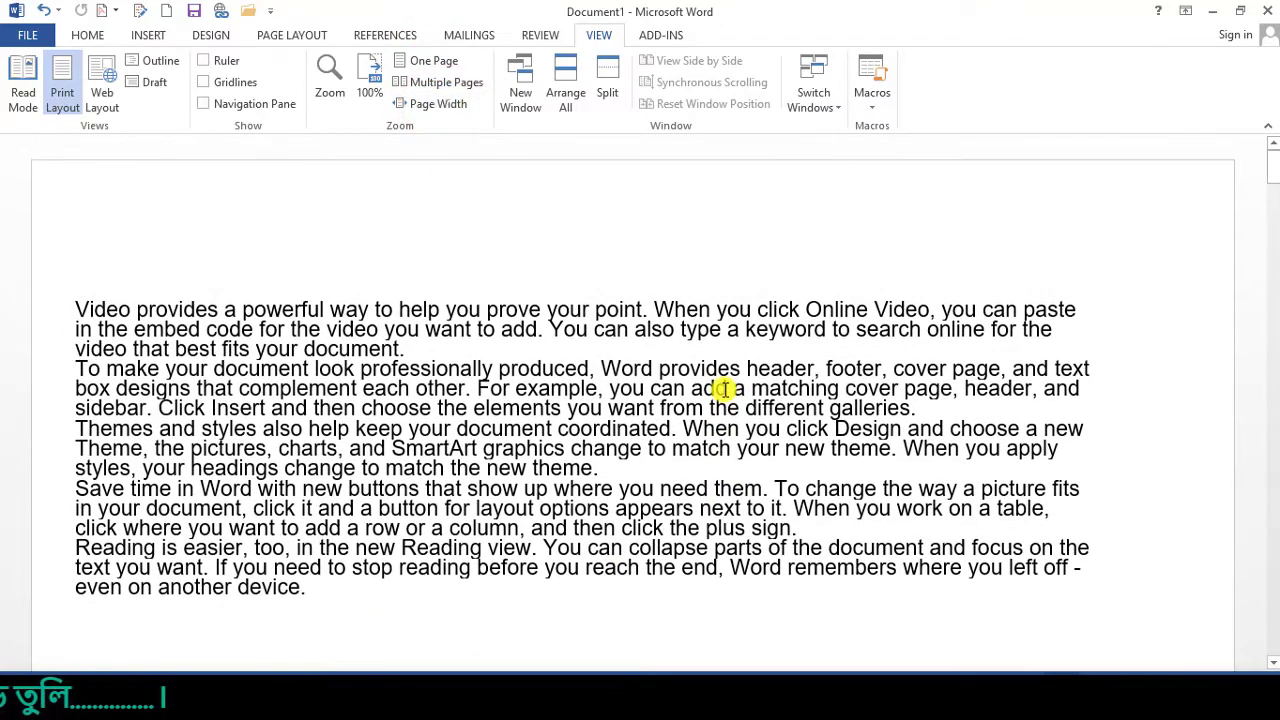
pyautogui.scroll(-15, 720, 385)
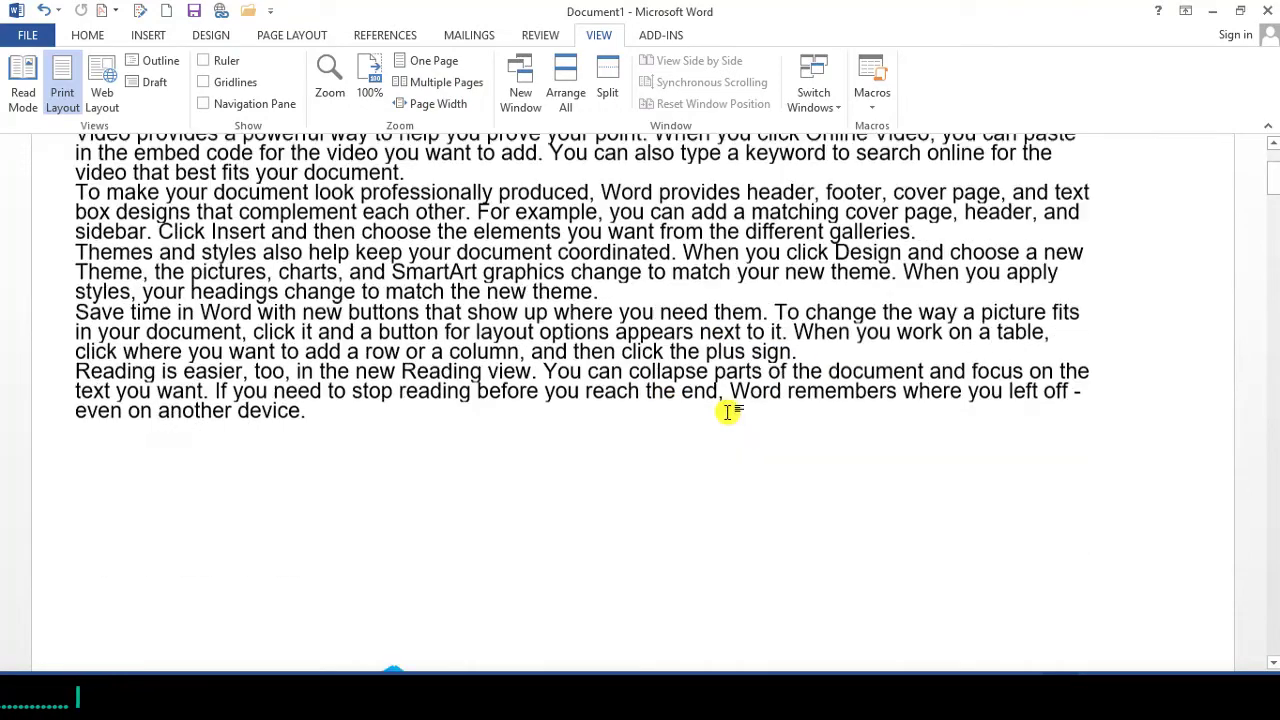
pyautogui.scroll(-15, 759, 480)
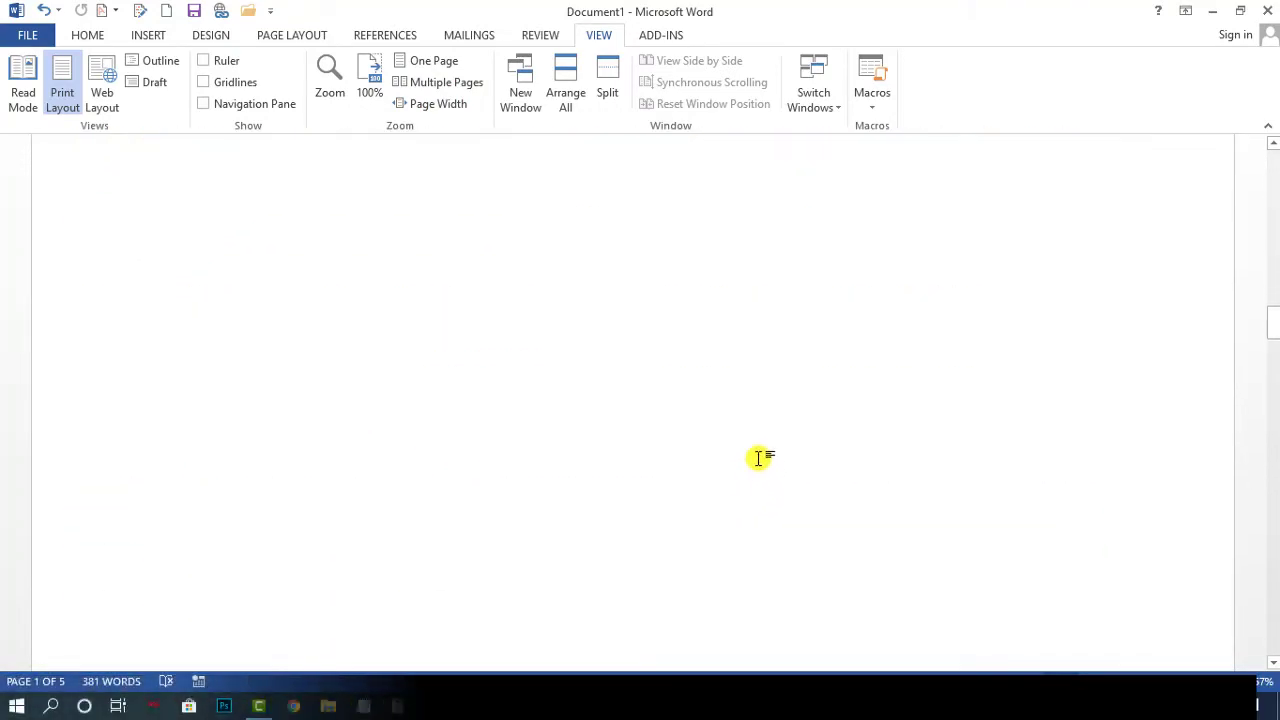
pyautogui.scroll(3, 671, 415)
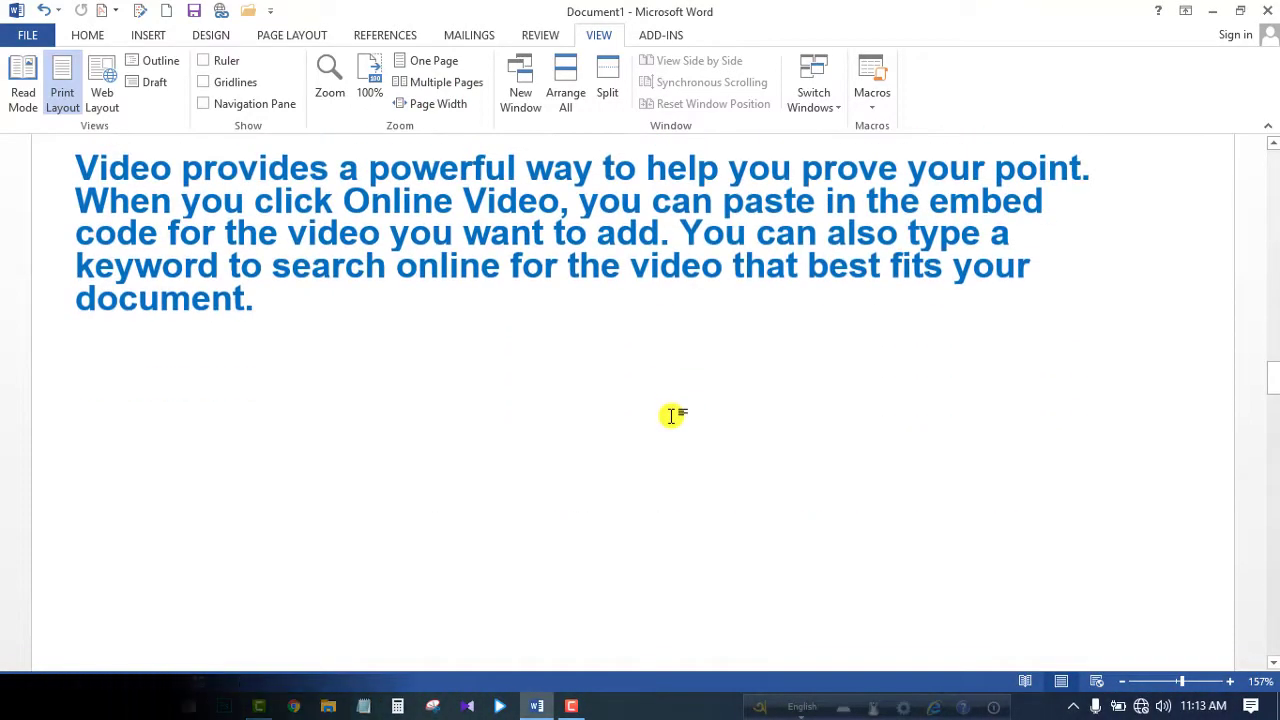
pyautogui.click(445, 63)
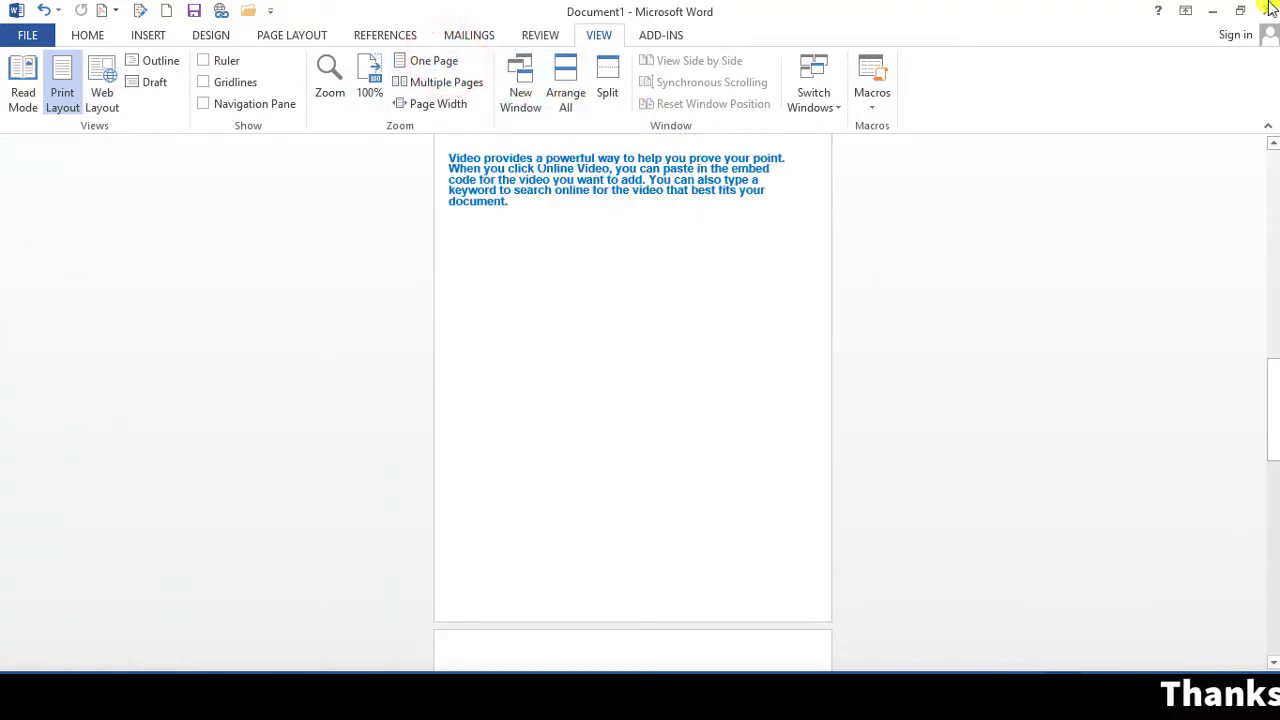
# - Restore the Word window from full screen, move it up-left, make it taller and narrower
pyautogui.click(1240, 10)
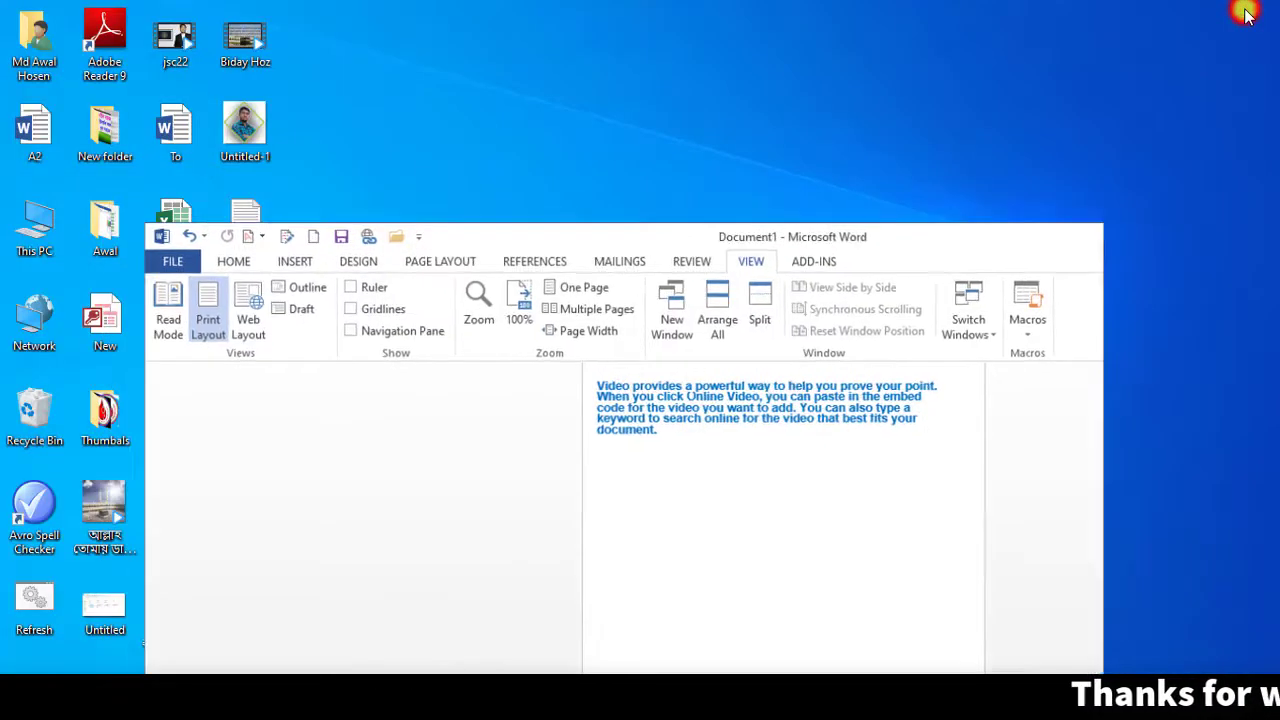
pyautogui.moveTo(843, 243); pyautogui.dragTo(683, 22)
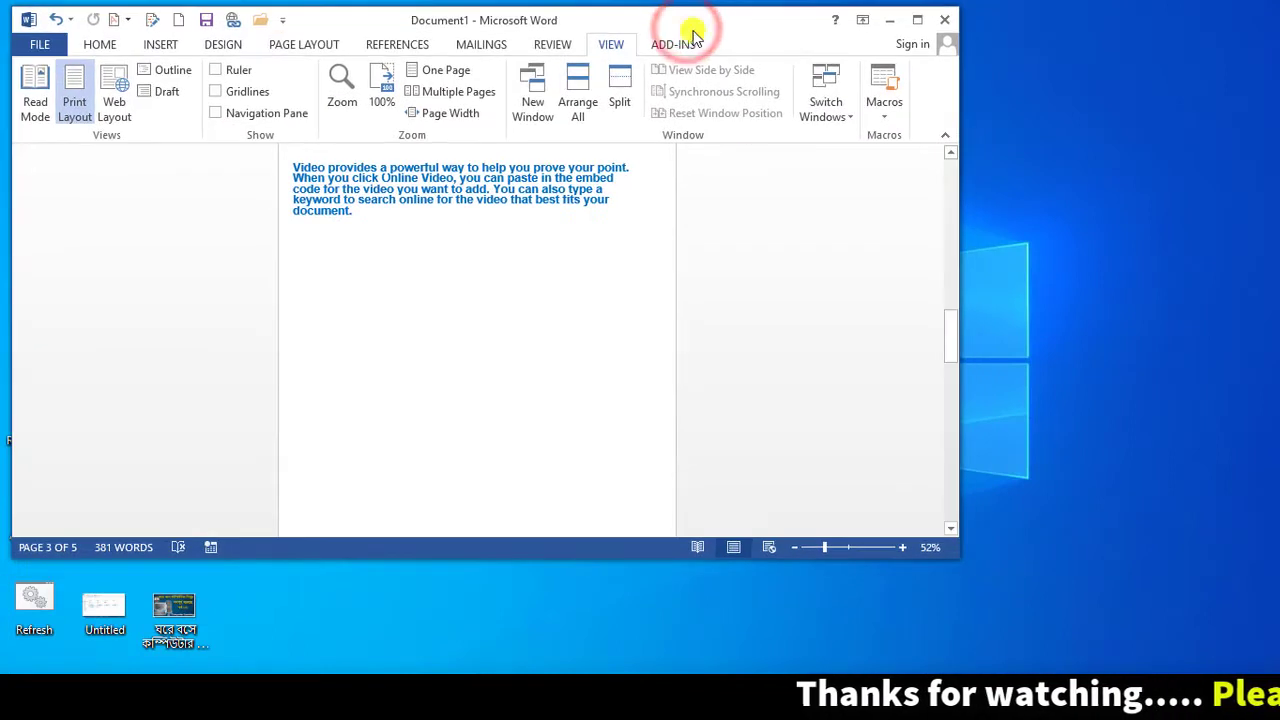
pyautogui.moveTo(649, 562); pyautogui.dragTo(646, 617)
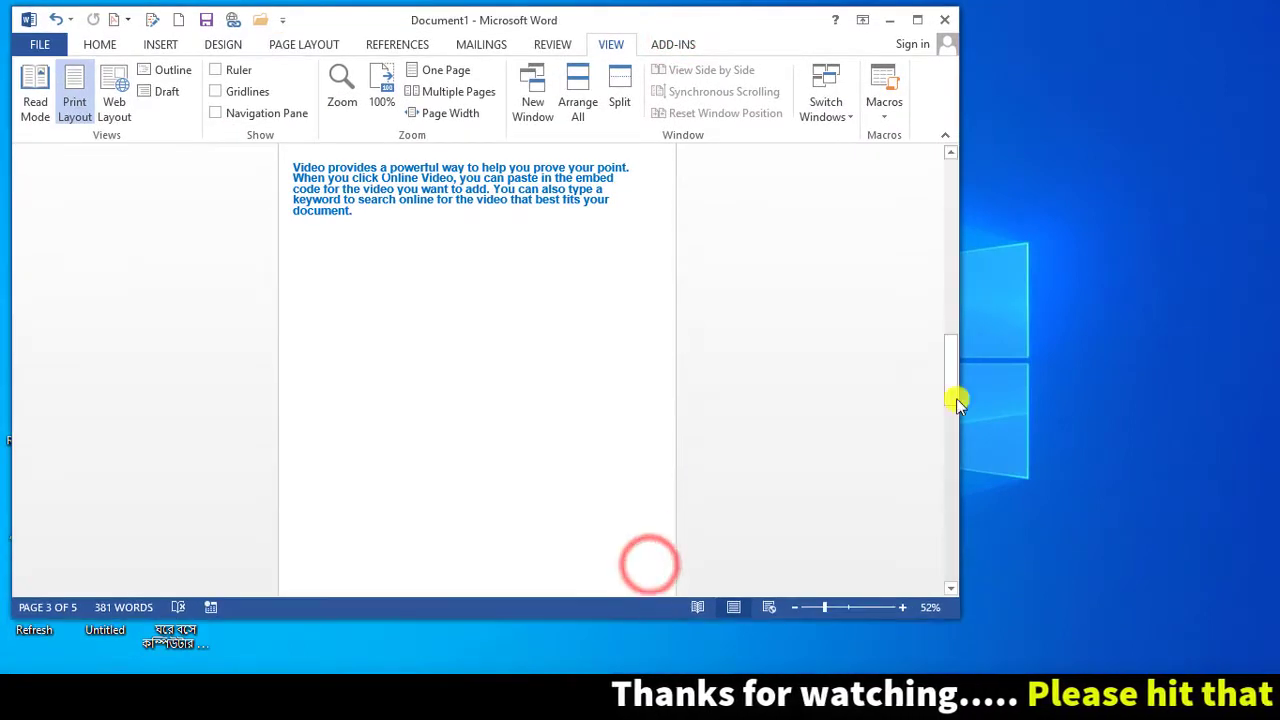
pyautogui.moveTo(958, 362); pyautogui.dragTo(862, 374)
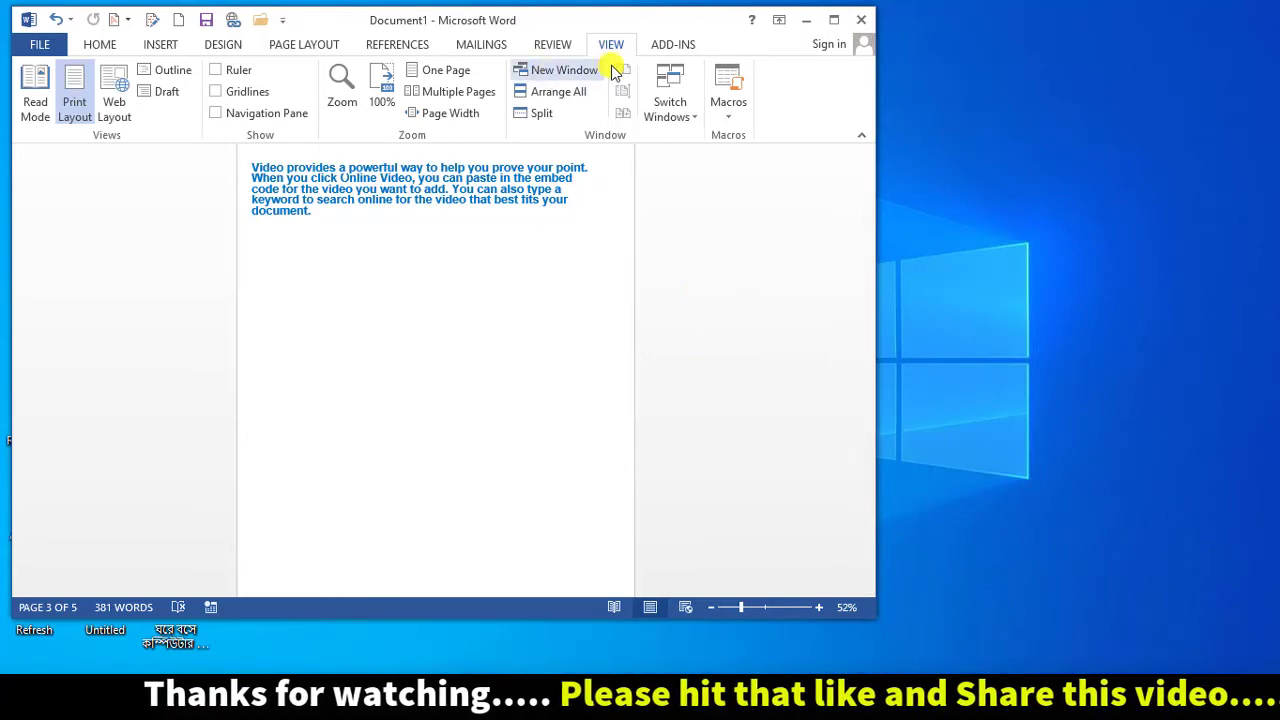
# - Open two more windows of the document, then maximize and restore the third
pyautogui.click(567, 73)
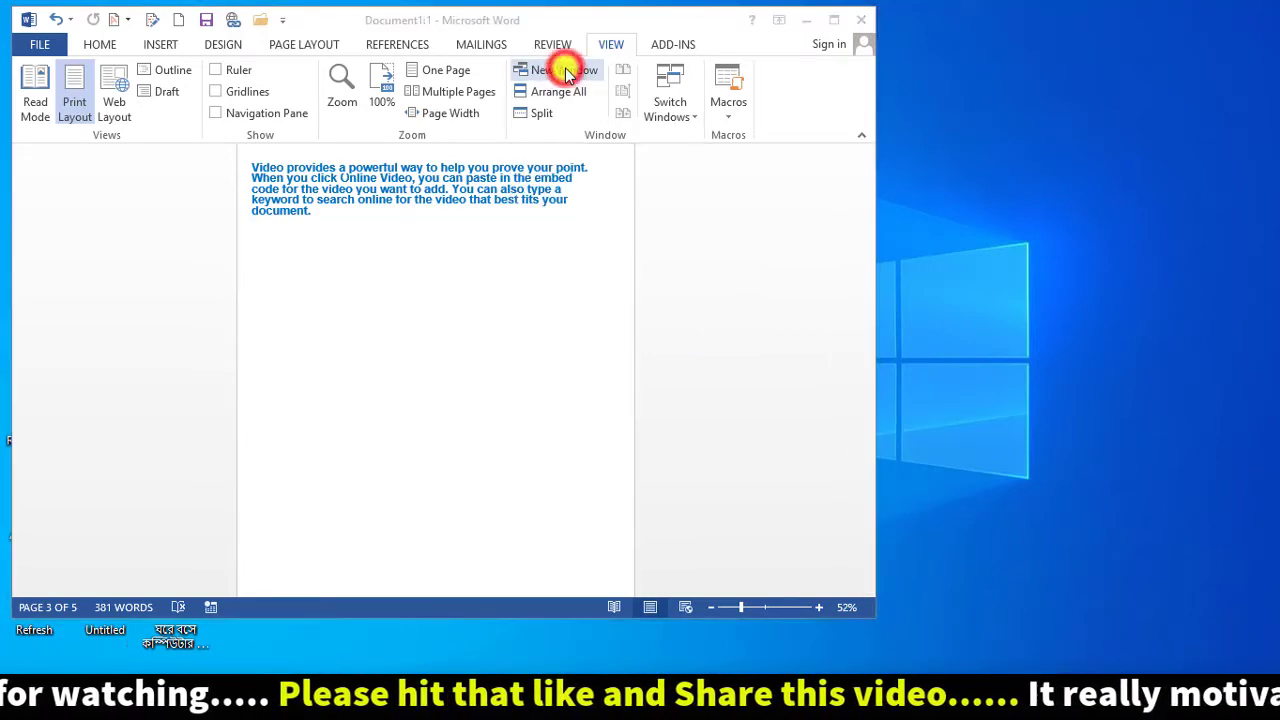
pyautogui.moveTo(591, 51); pyautogui.dragTo(845, 60)
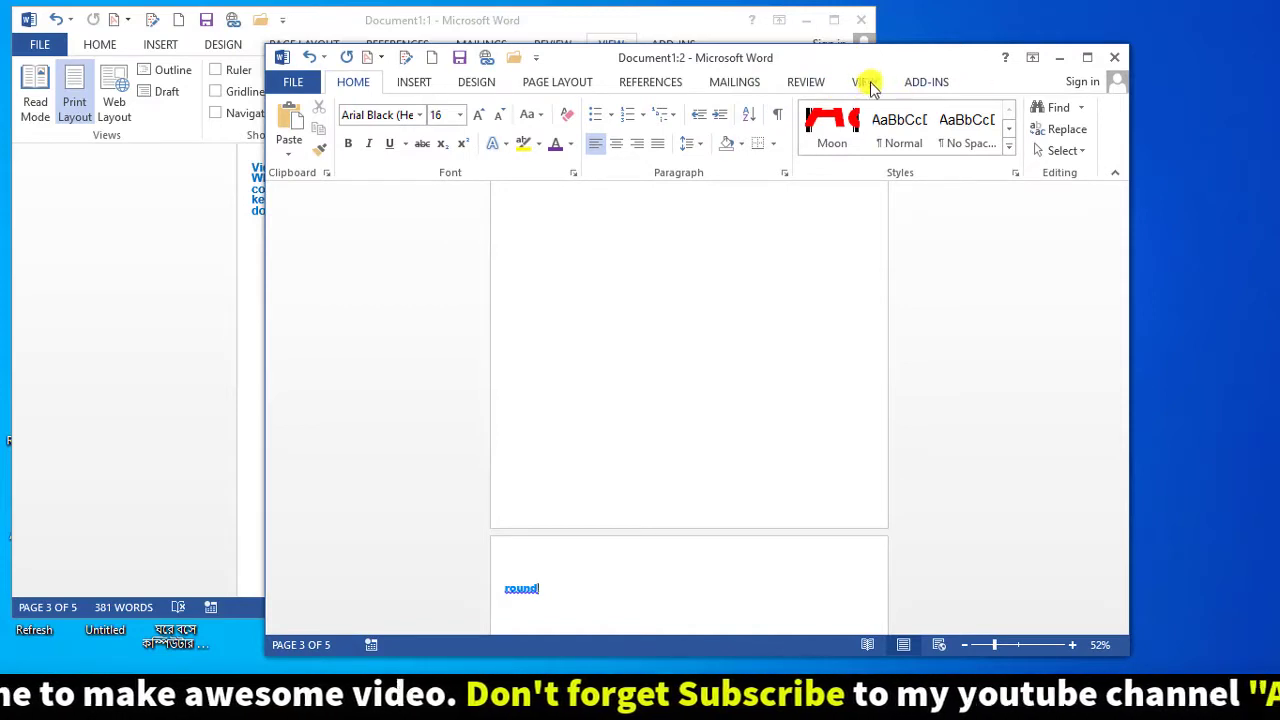
pyautogui.click(868, 84)
pyautogui.click(814, 110)
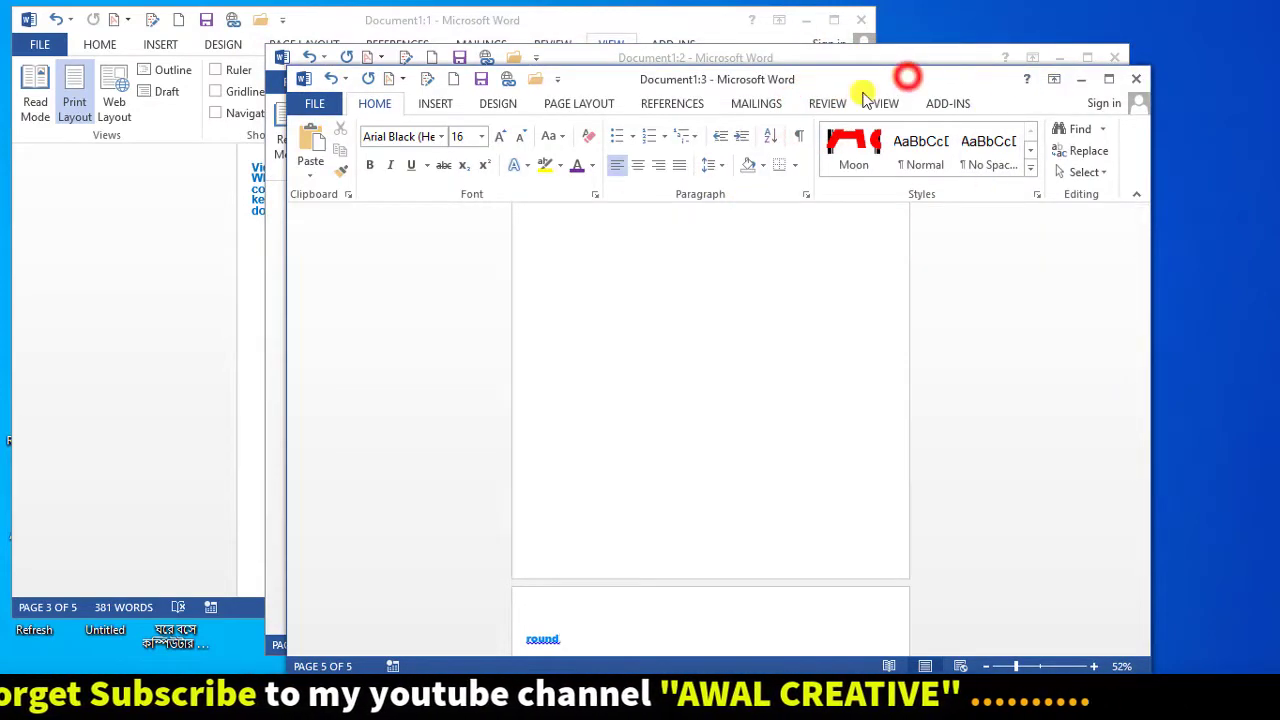
pyautogui.click(886, 103)
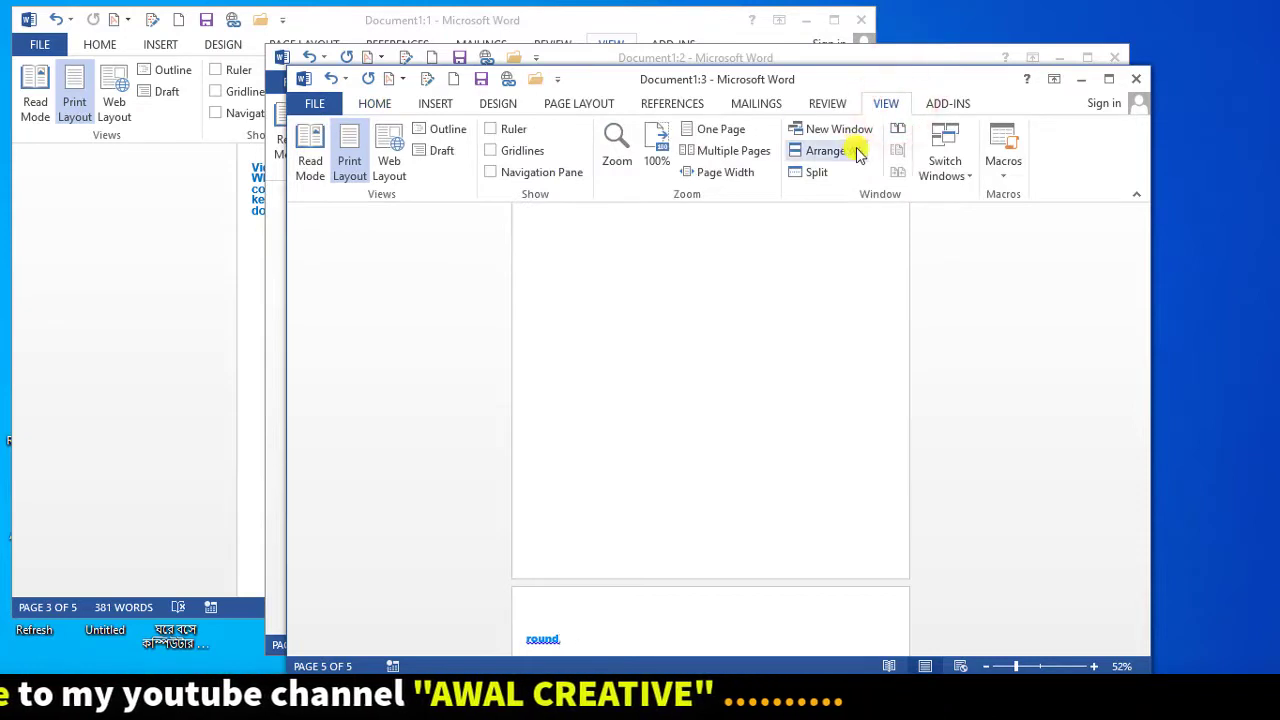
pyautogui.click(1110, 82)
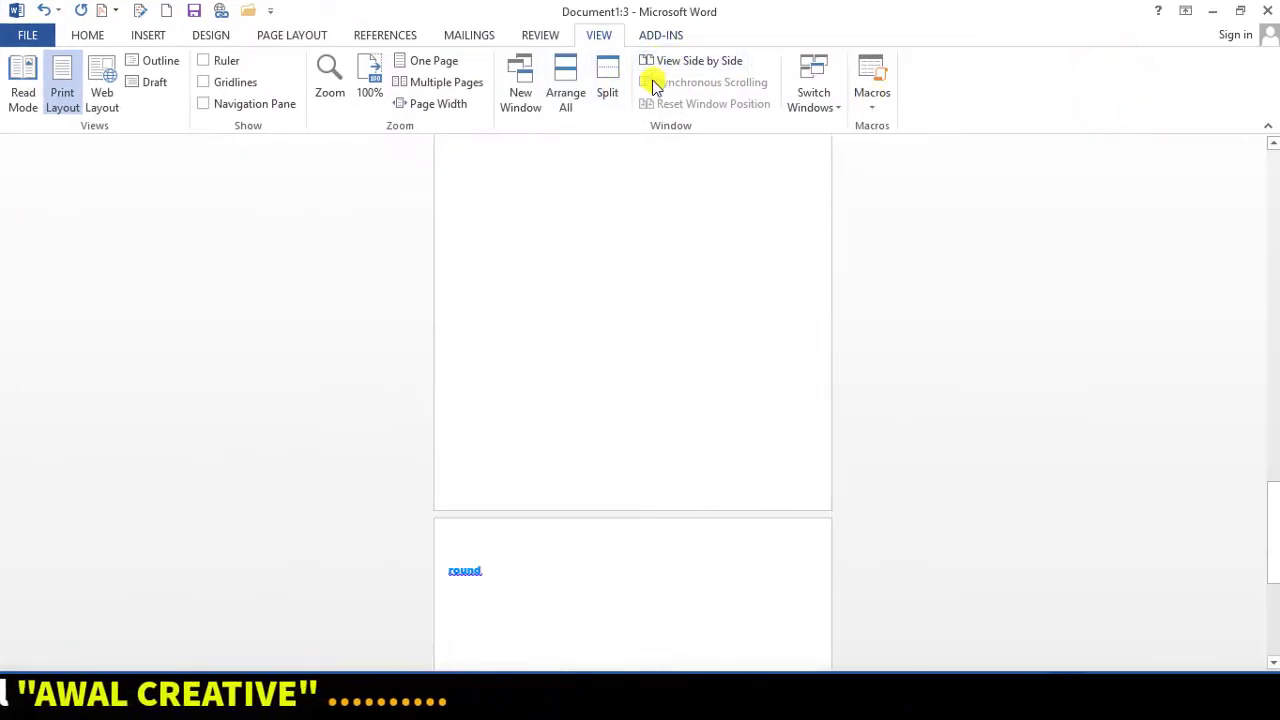
pyautogui.click(1240, 11)
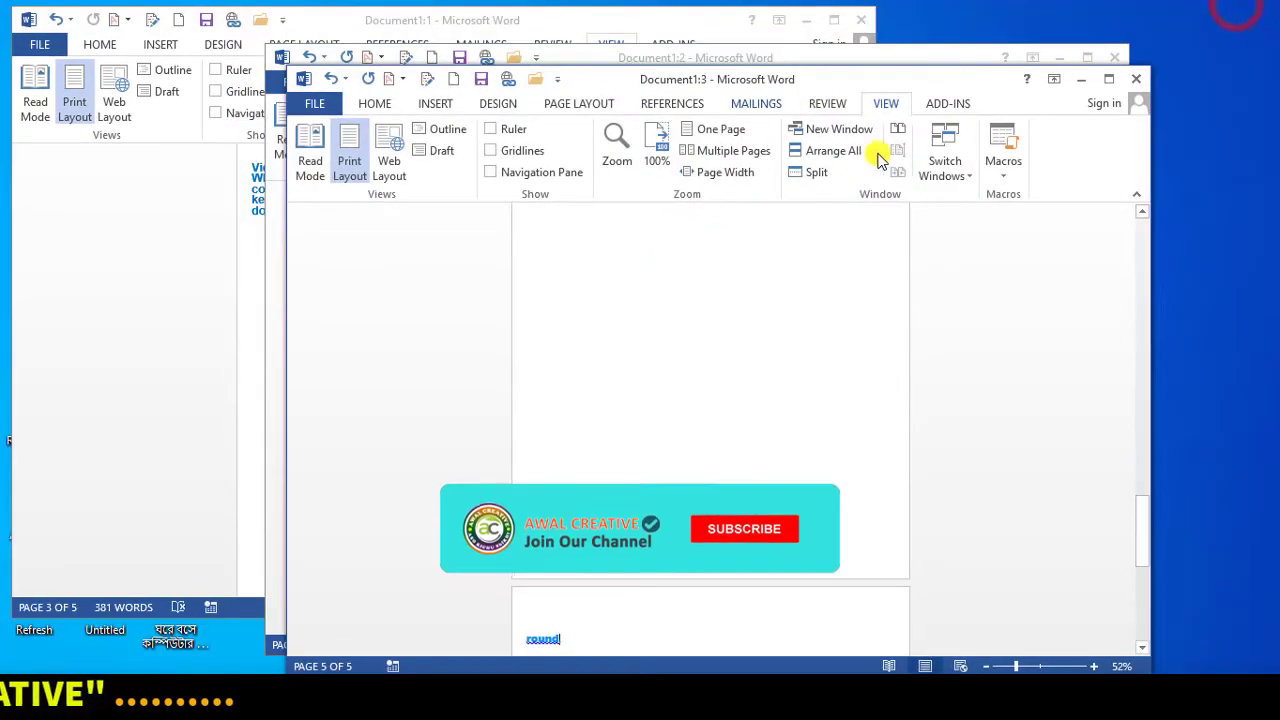
# - Arrange All three windows stacked top to bottom and scroll the top window
pyautogui.click(826, 160)
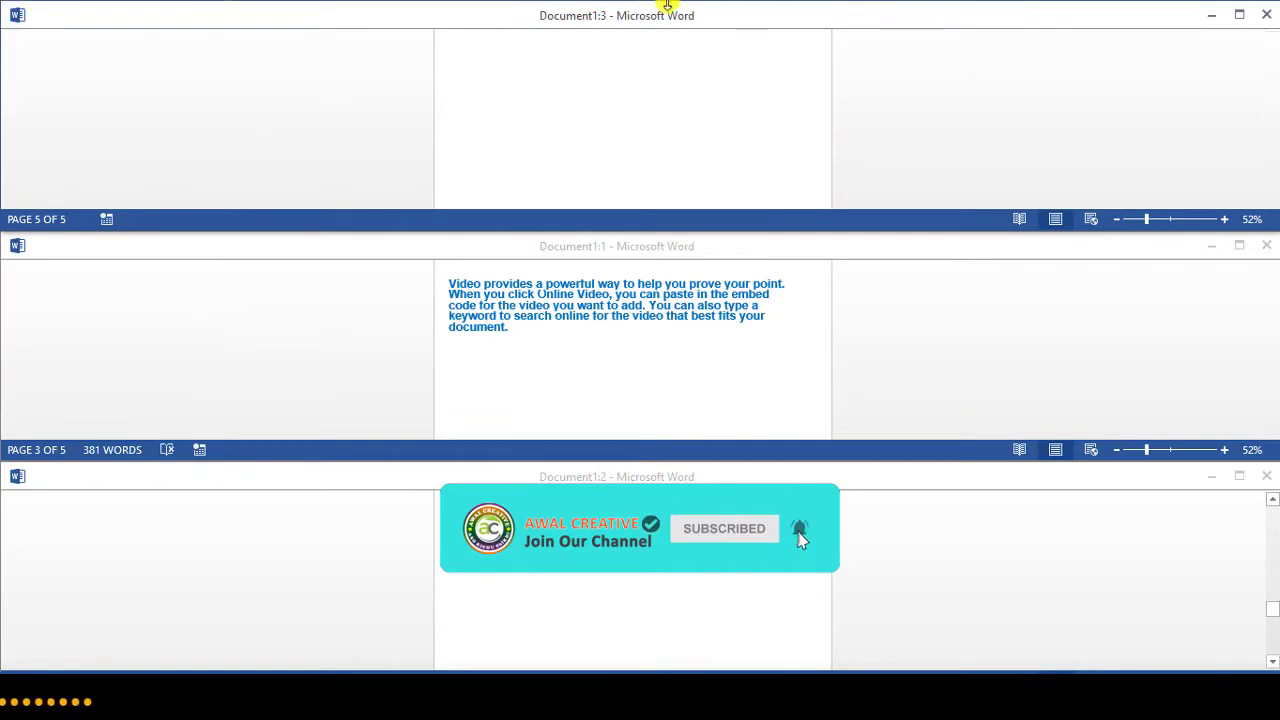
pyautogui.scroll(2, 233, 120)
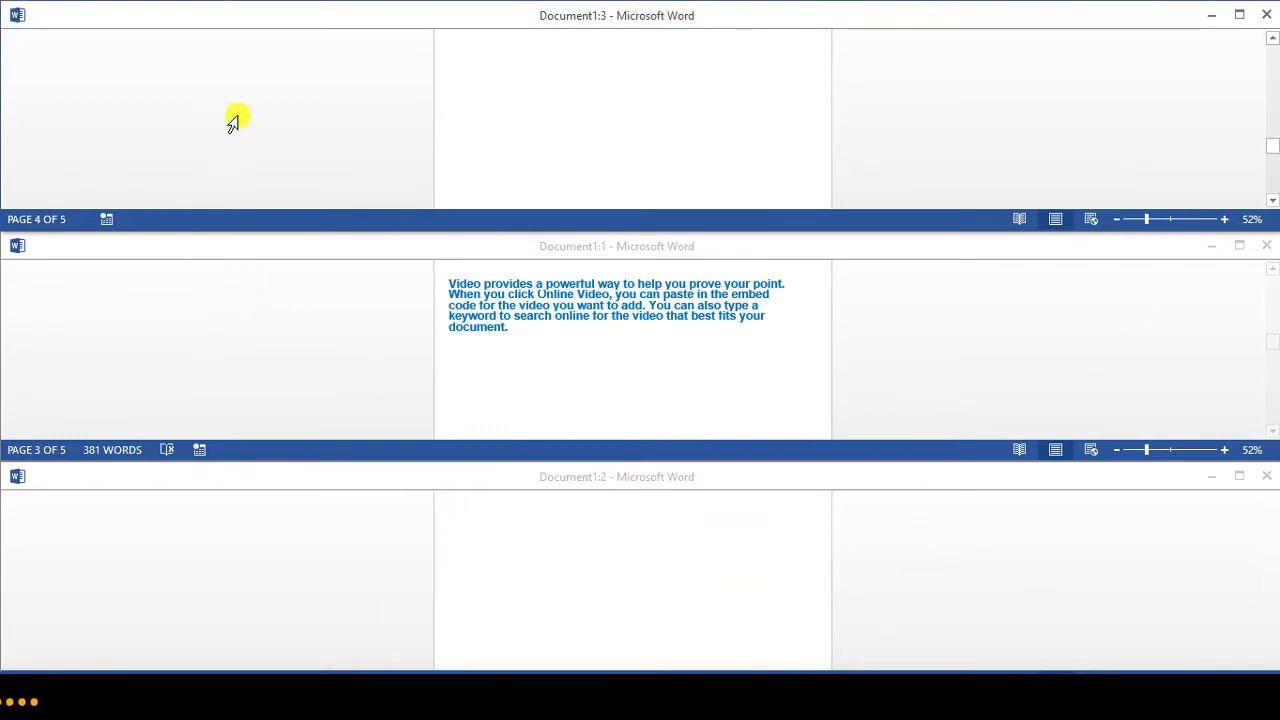
pyautogui.click(233, 120)
pyautogui.scroll(2, 609, 103)
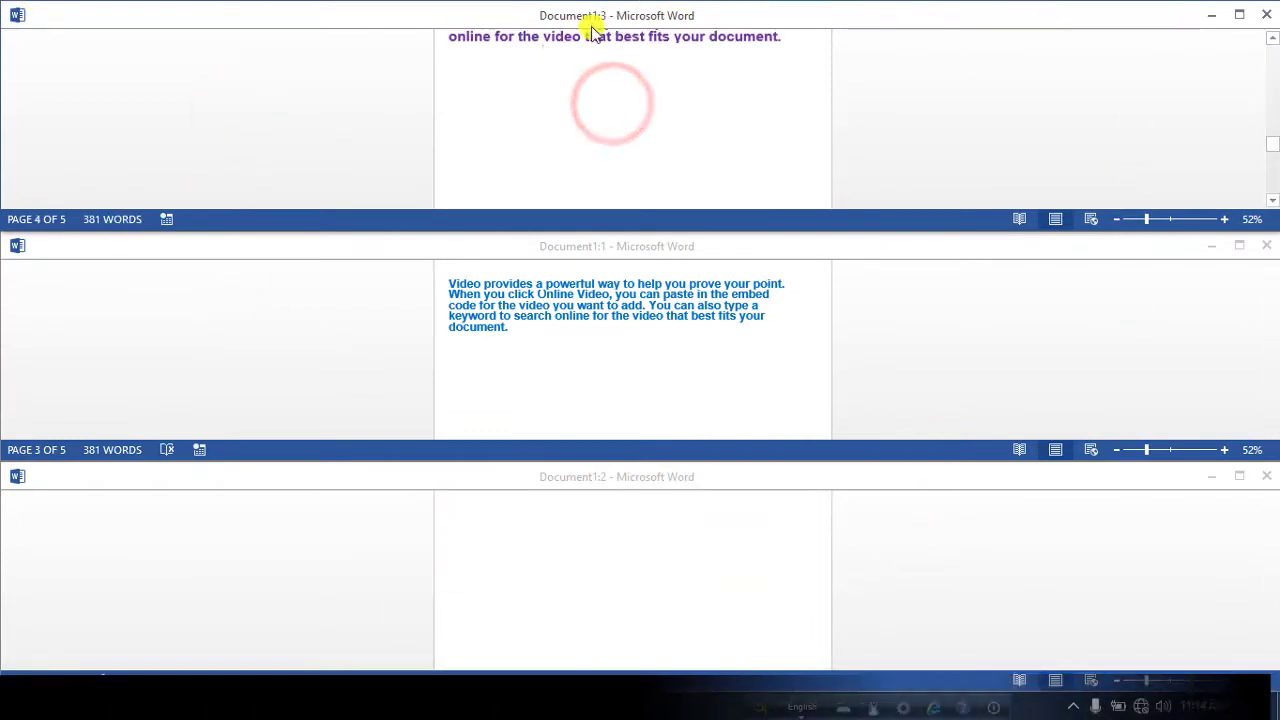
pyautogui.scroll(-1, 650, 100)
pyautogui.scroll(2, 653, 100)
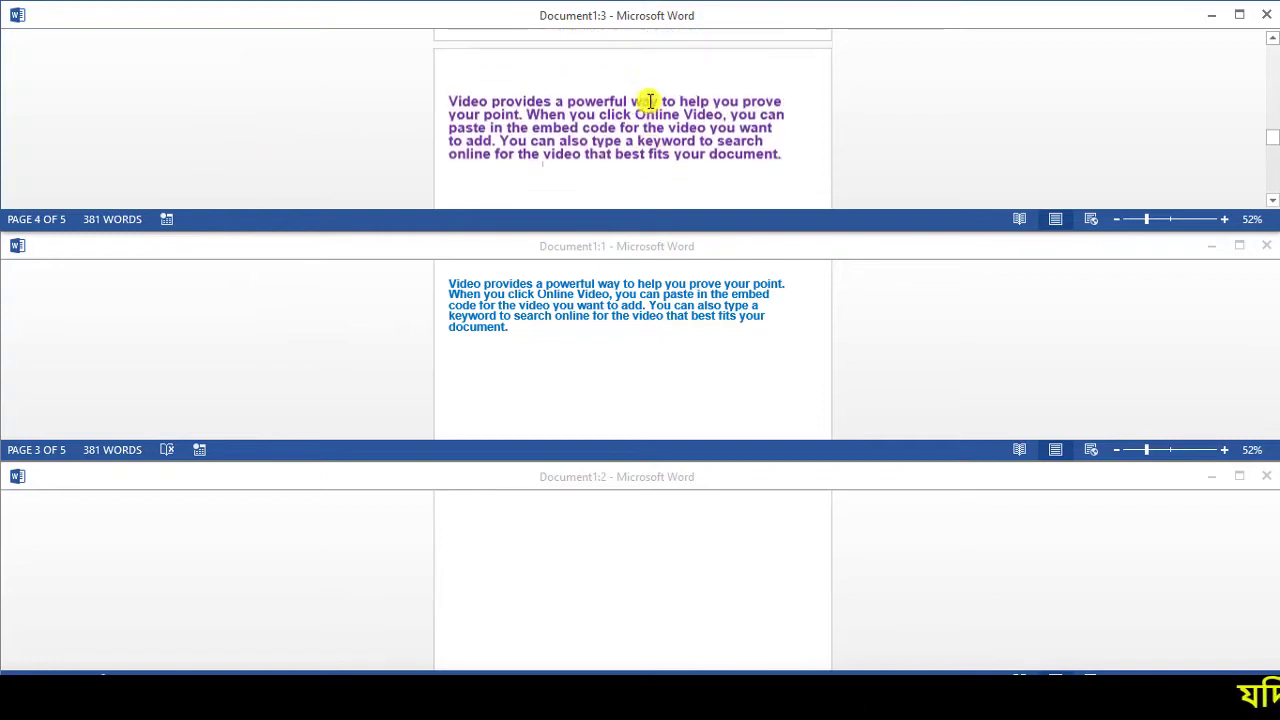
pyautogui.scroll(-2, 700, 320)
pyautogui.scroll(-2, 597, 550)
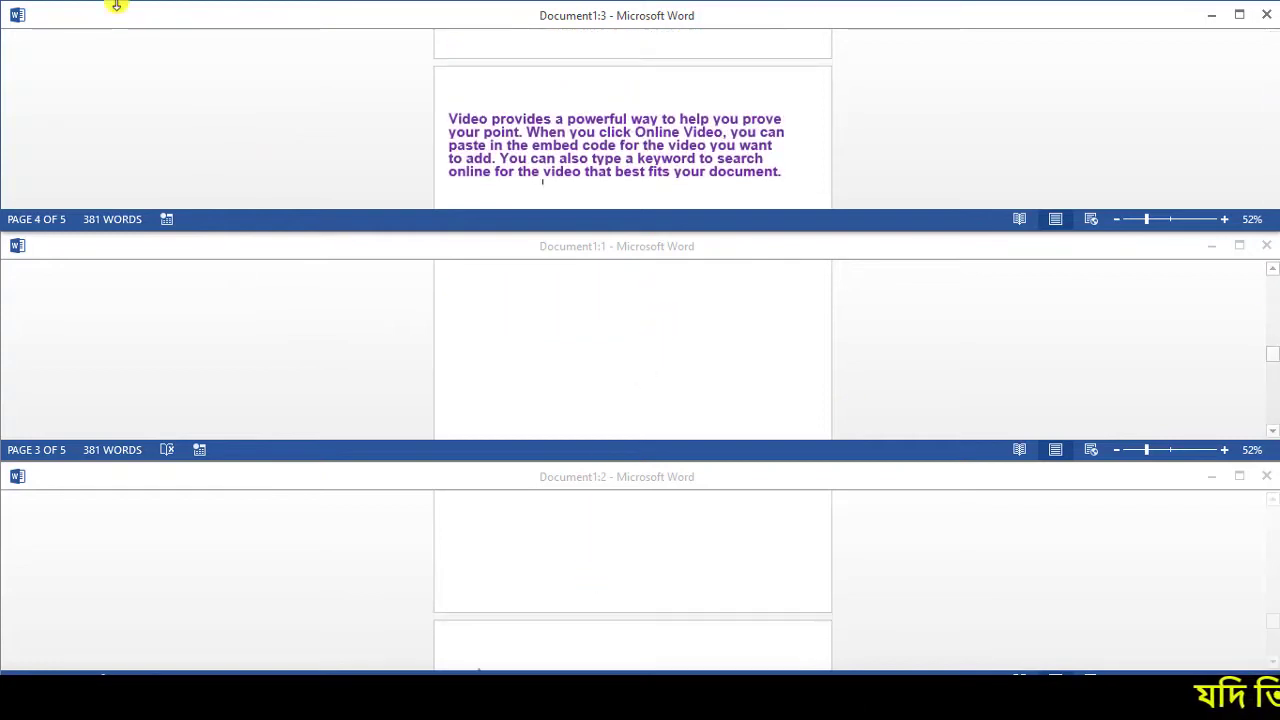
# - Scroll each of the three stacked windows to a different part of the document
pyautogui.moveTo(2, 2)
pyautogui.mouseDown()
pyautogui.moveTo(977, 503)
pyautogui.moveTo(1229, 668)
pyautogui.moveTo(1275, 668)
pyautogui.mouseUp()
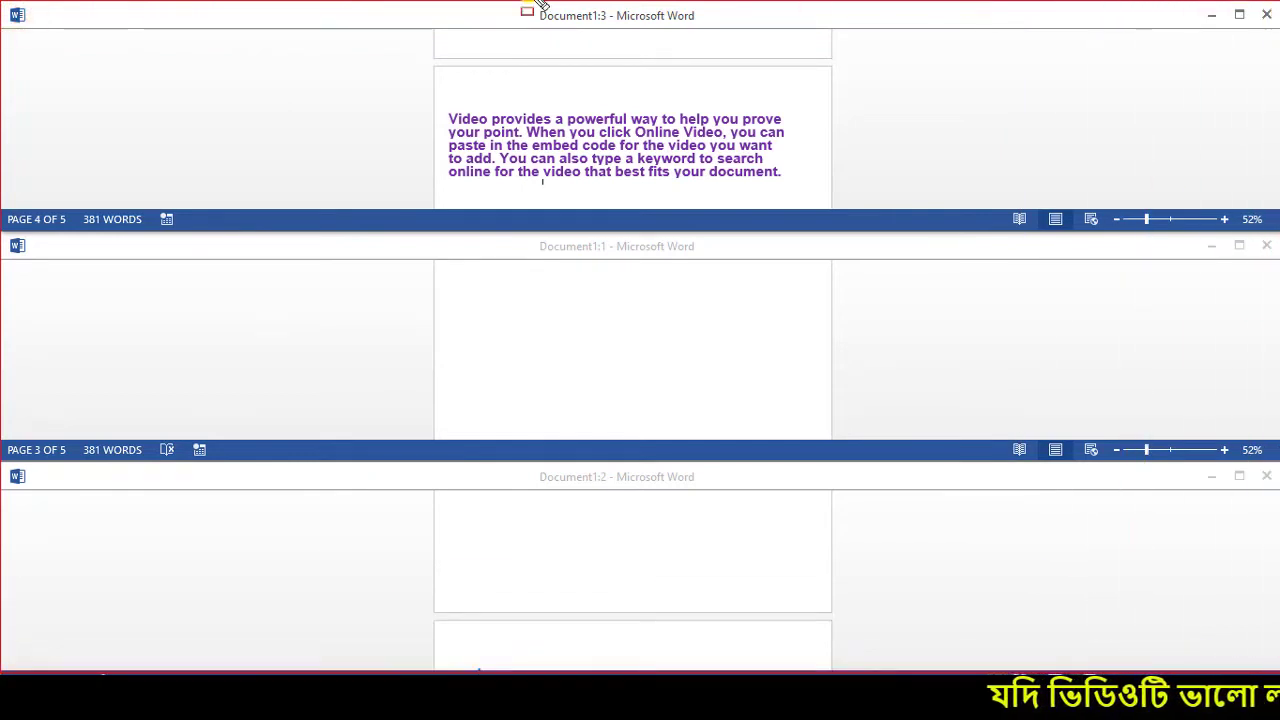
pyautogui.moveTo(2, 2); pyautogui.dragTo(655, 211)
pyautogui.moveTo(2, 234)
pyautogui.mouseDown()
pyautogui.moveTo(257, 383)
pyautogui.moveTo(303, 439)
pyautogui.mouseUp()
pyautogui.moveTo(4, 463)
pyautogui.mouseDown()
pyautogui.moveTo(271, 609)
pyautogui.moveTo(320, 658)
pyautogui.mouseUp()
pyautogui.press('Escape')
pyautogui.scroll(6, 666, 146)
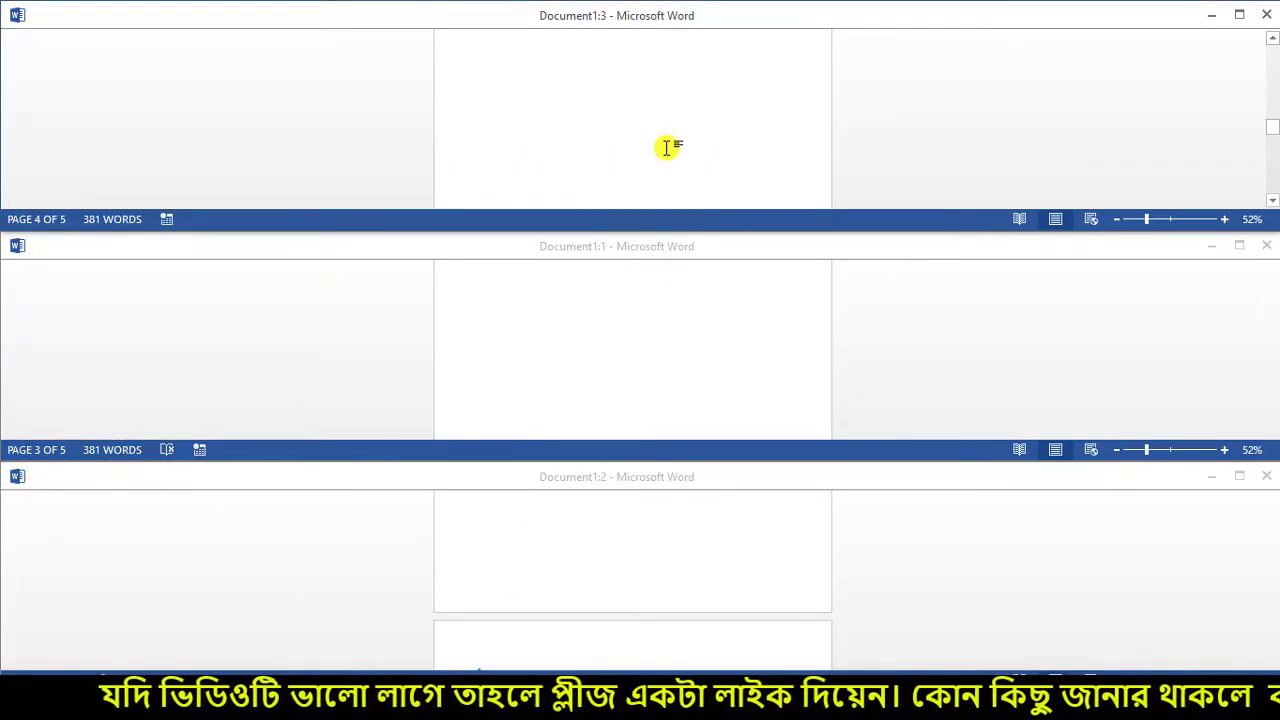
pyautogui.scroll(8, 609, 121)
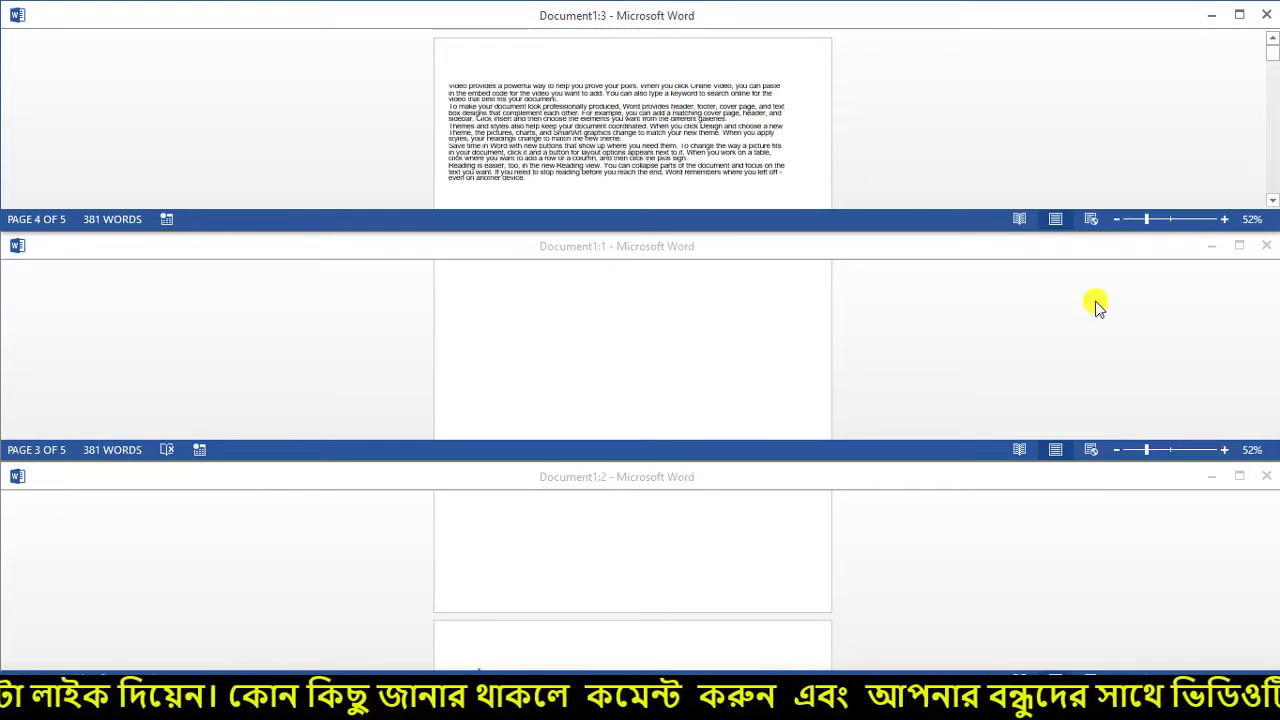
pyautogui.scroll(-2, 1088, 330)
pyautogui.moveTo(1272, 365); pyautogui.dragTo(1272, 340)
pyautogui.scroll(-1, 678, 366)
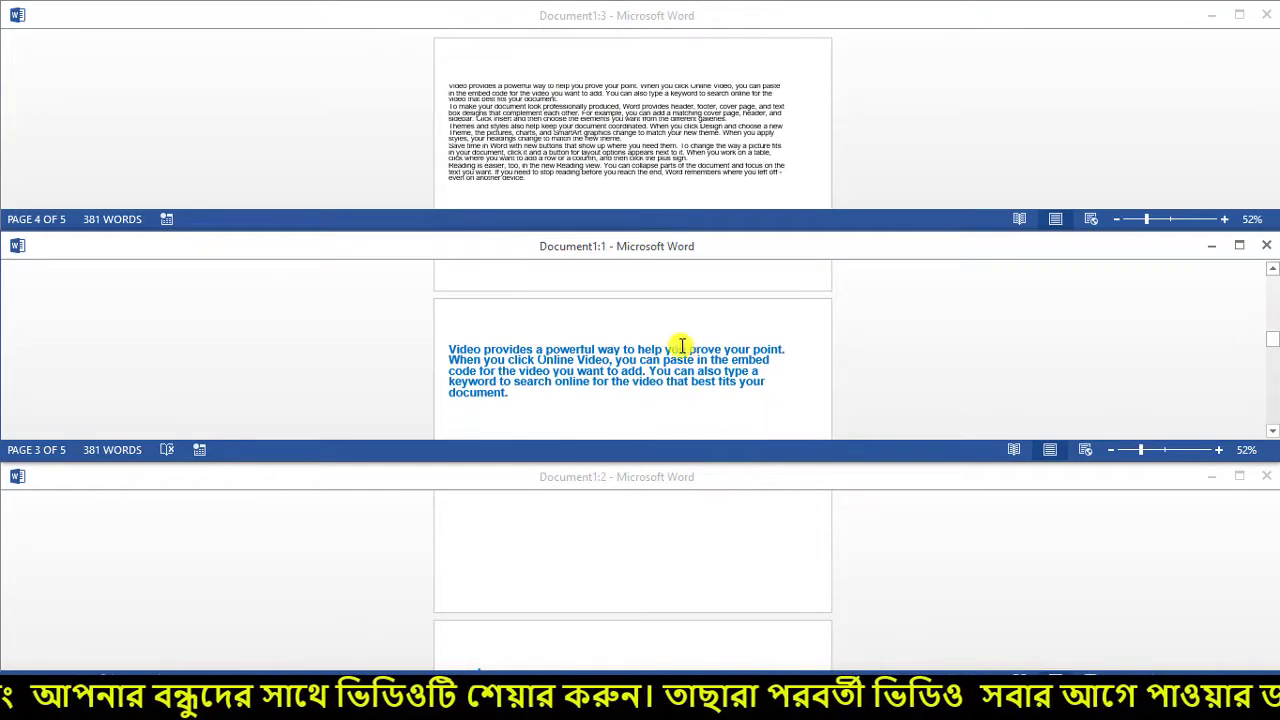
pyautogui.moveTo(1272, 624); pyautogui.dragTo(1272, 646)
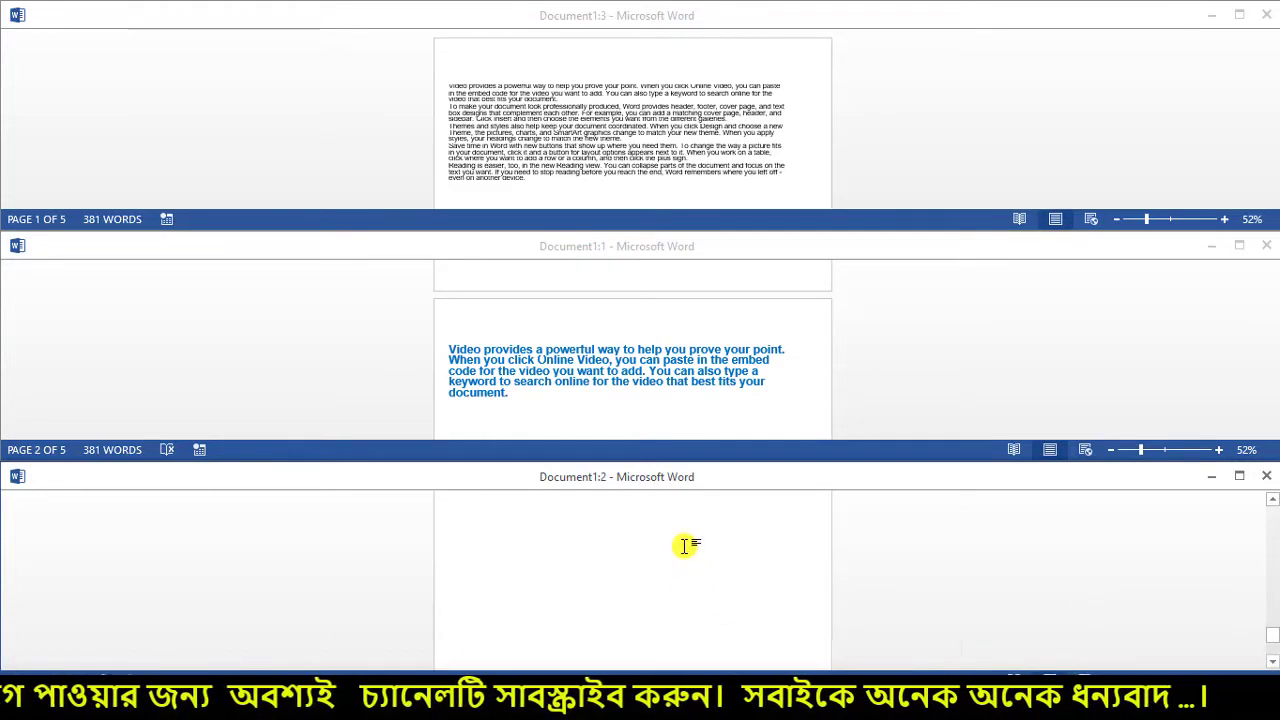
pyautogui.scroll(1, 686, 546)
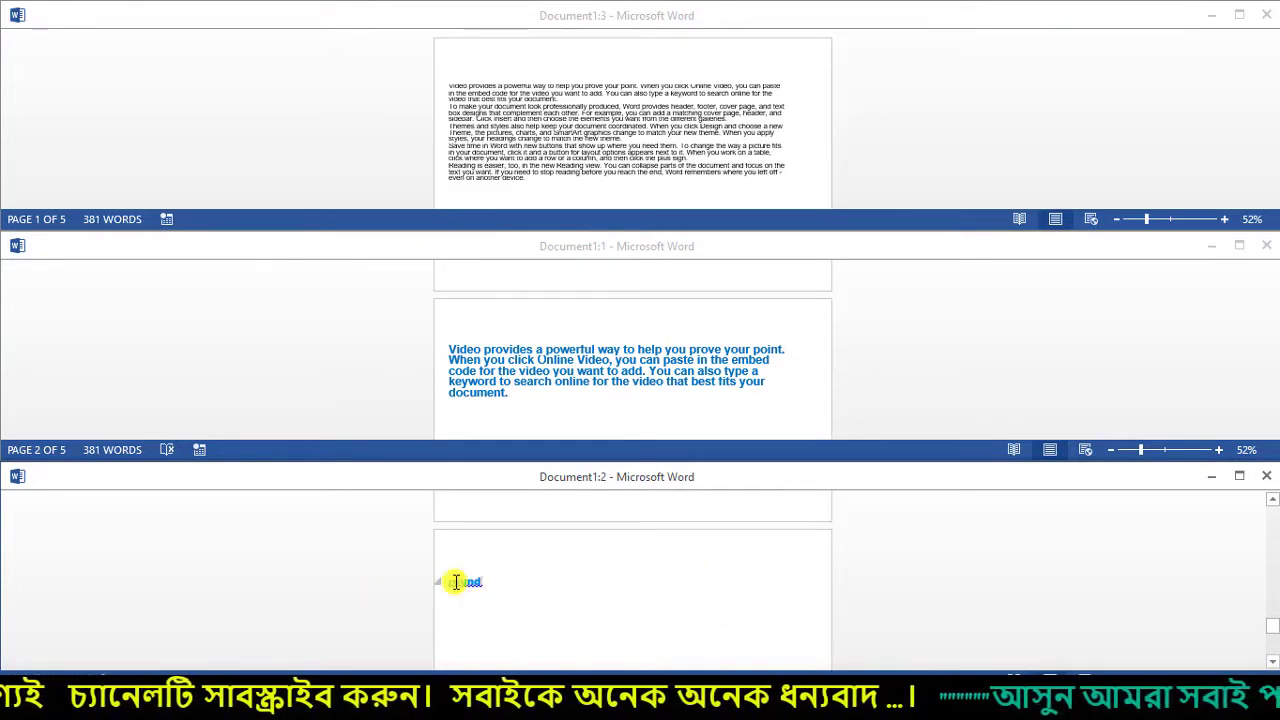
# - Close the Document1:2 and Document1:1 windows and maximize the remaining Document1 window
pyautogui.click(1266, 477)
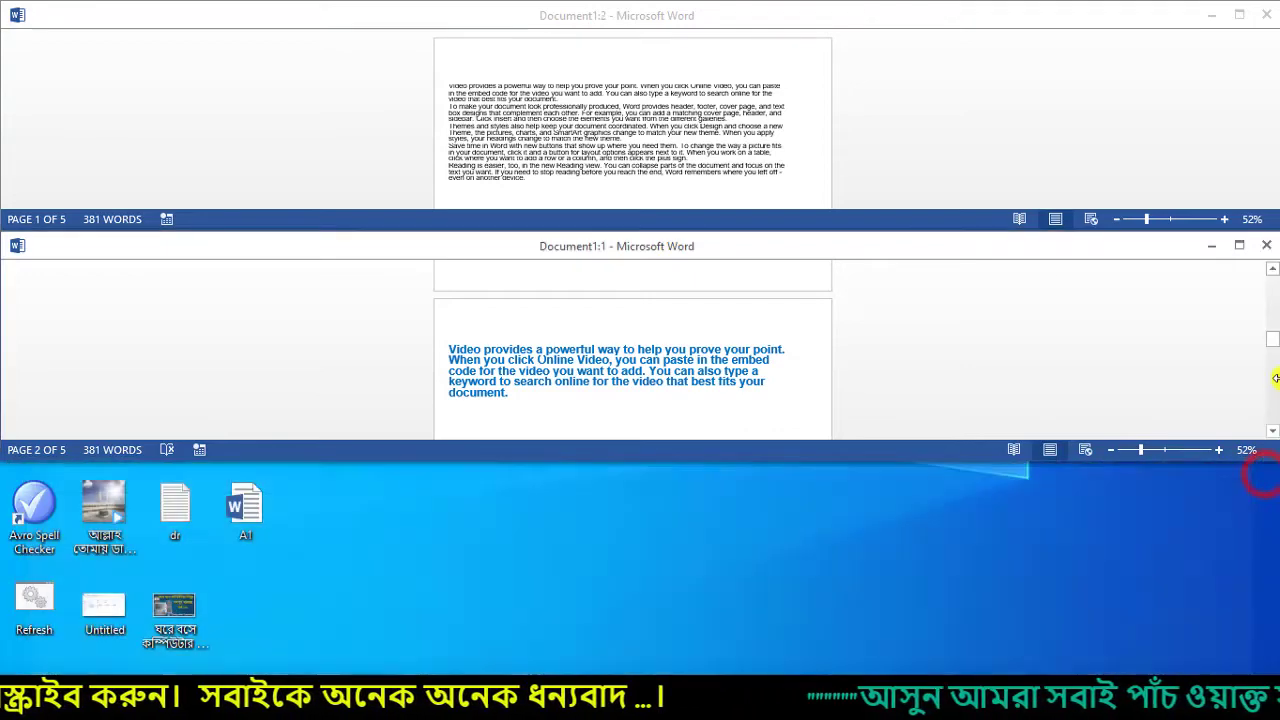
pyautogui.click(1268, 246)
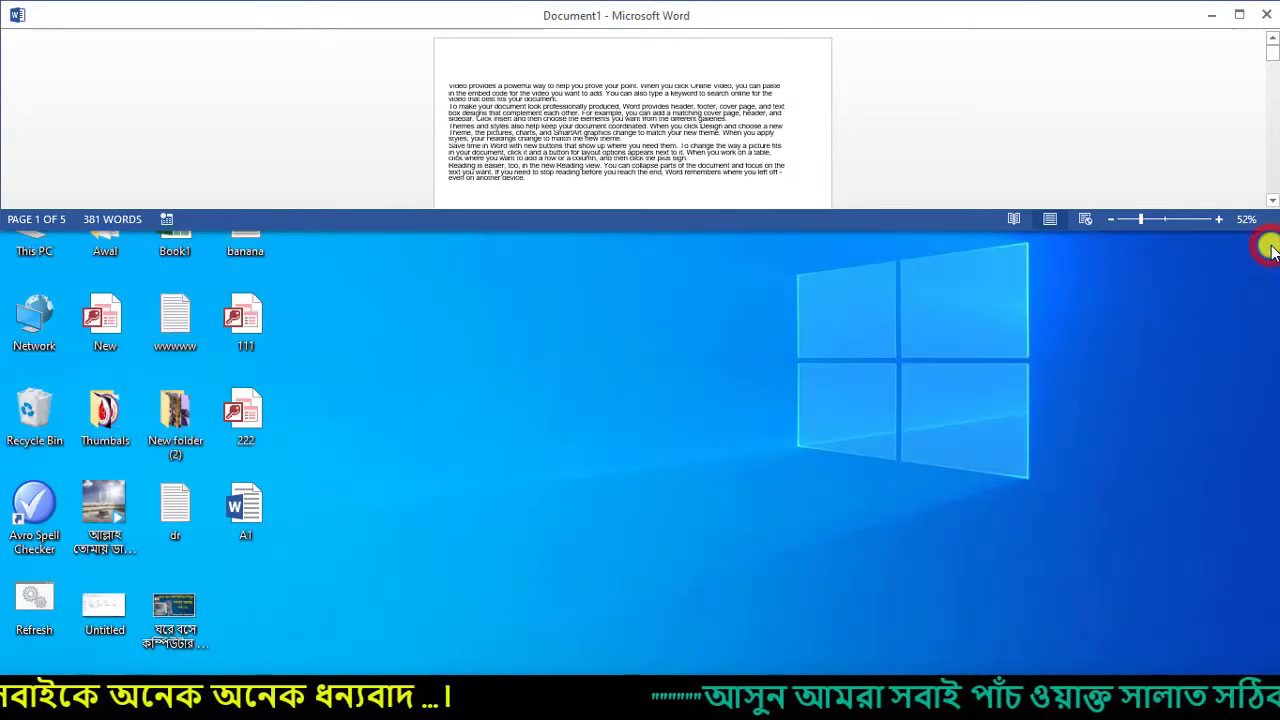
pyautogui.click(1241, 14)
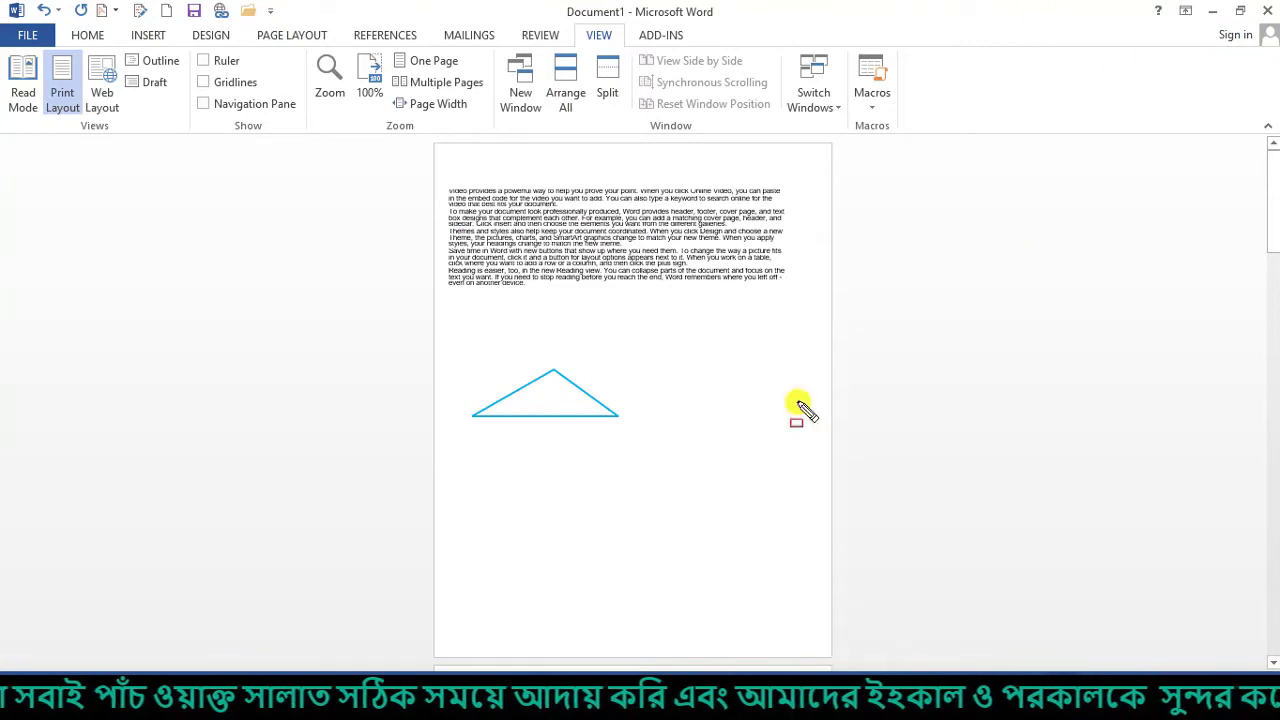
pyautogui.moveTo(437, 143); pyautogui.dragTo(837, 617)
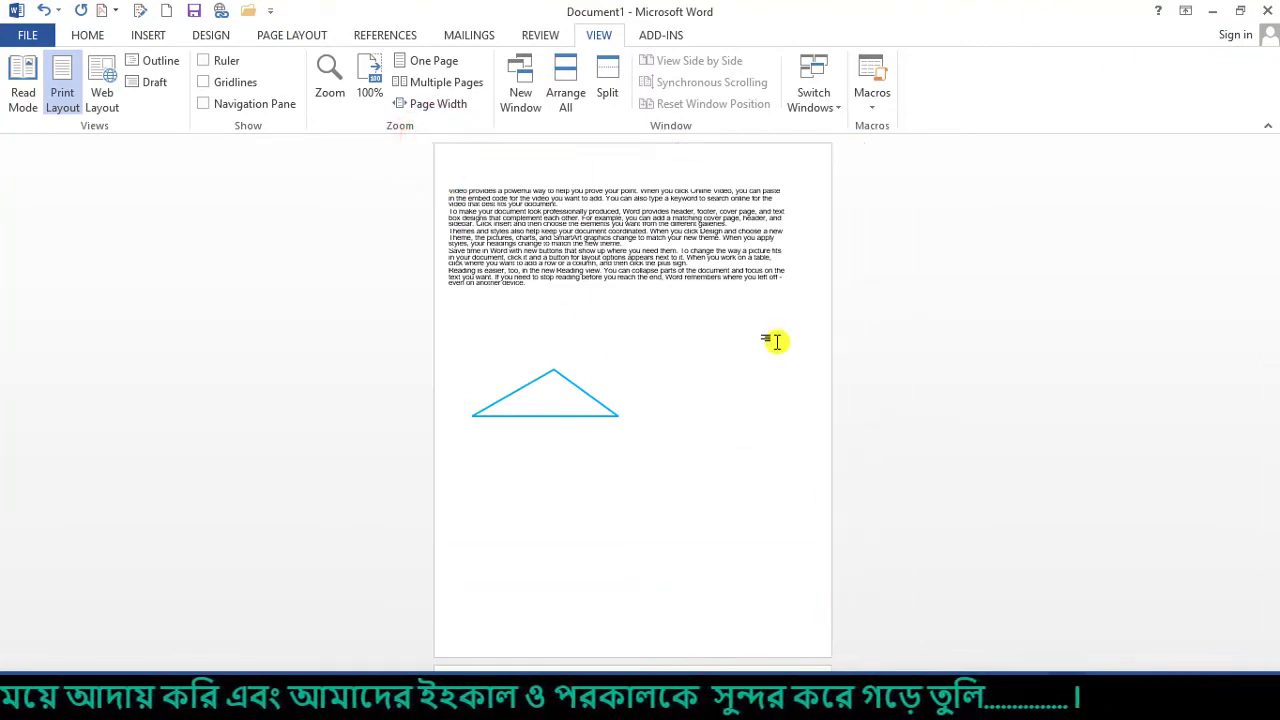
pyautogui.click(606, 91)
pyautogui.scroll(-3, 611, 300)
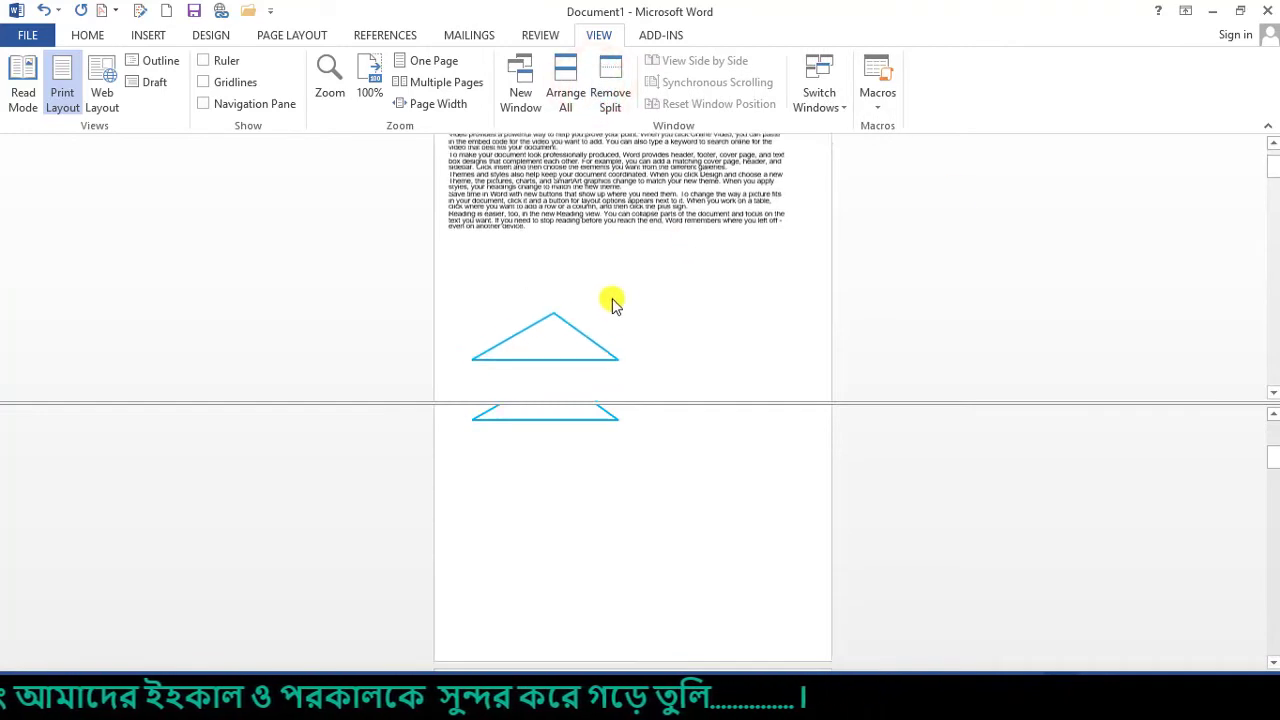
pyautogui.scroll(-8, 580, 465)
pyautogui.scroll(3, 593, 469)
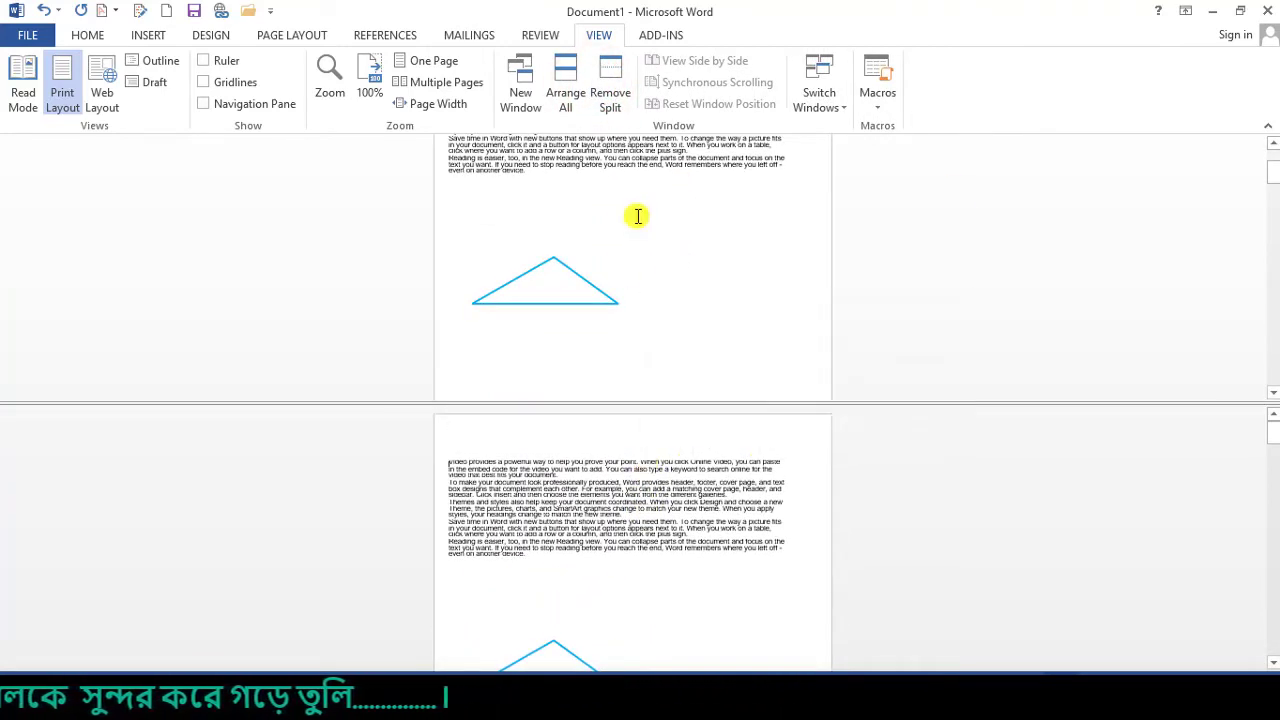
pyautogui.scroll(3, 651, 214)
pyautogui.scroll(-2, 640, 300)
pyautogui.scroll(-2, 656, 476)
pyautogui.scroll(-5, 656, 476)
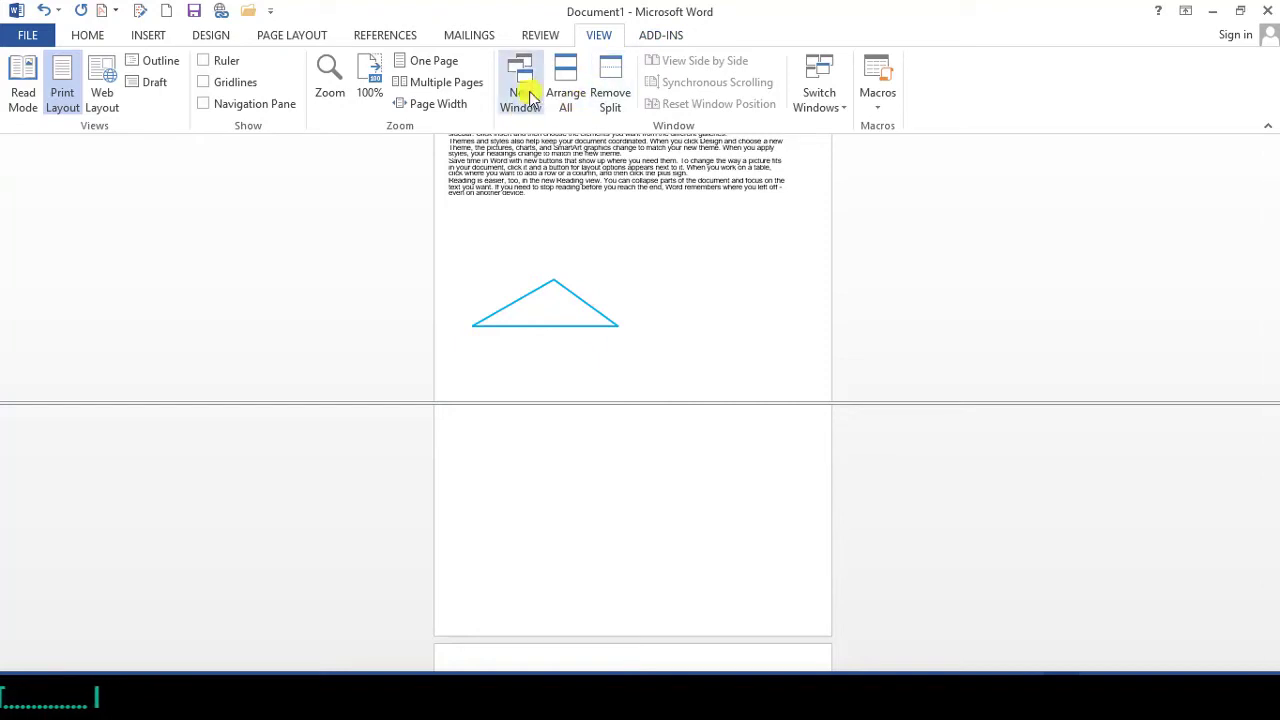
pyautogui.click(609, 95)
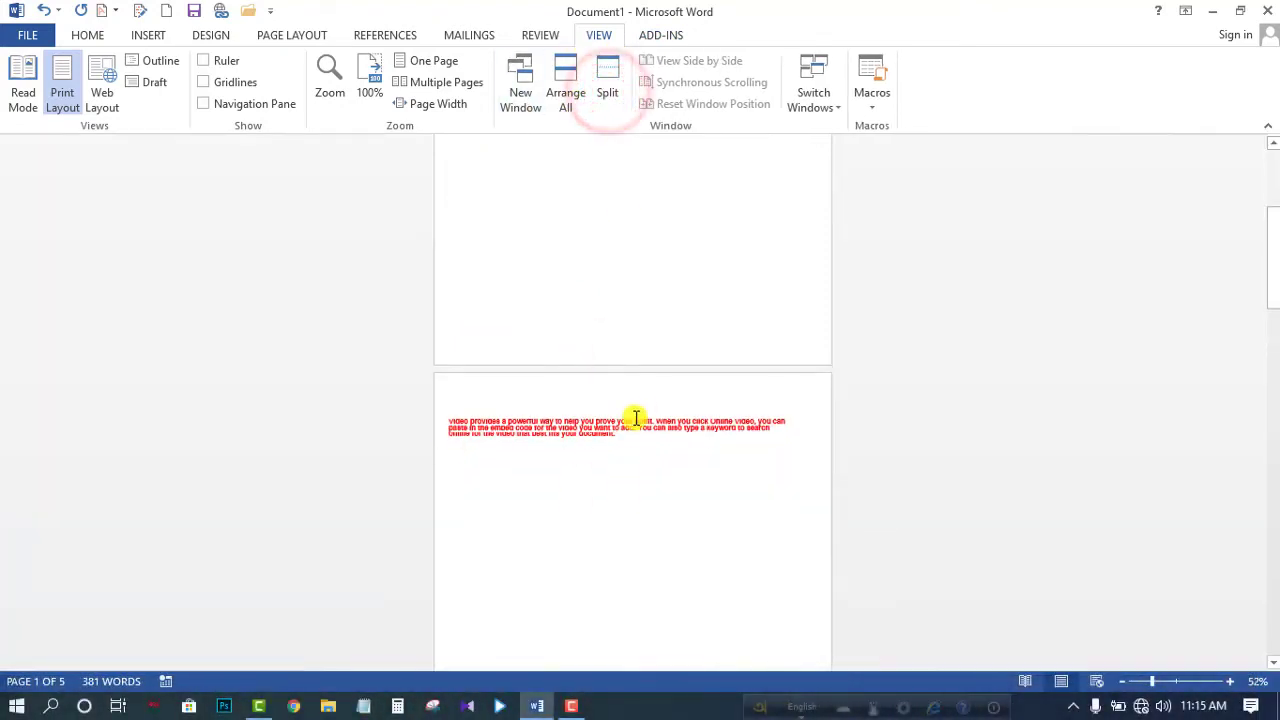
# - Open a new window of the document and restore both windows from full screen
pyautogui.scroll(3, 634, 420)
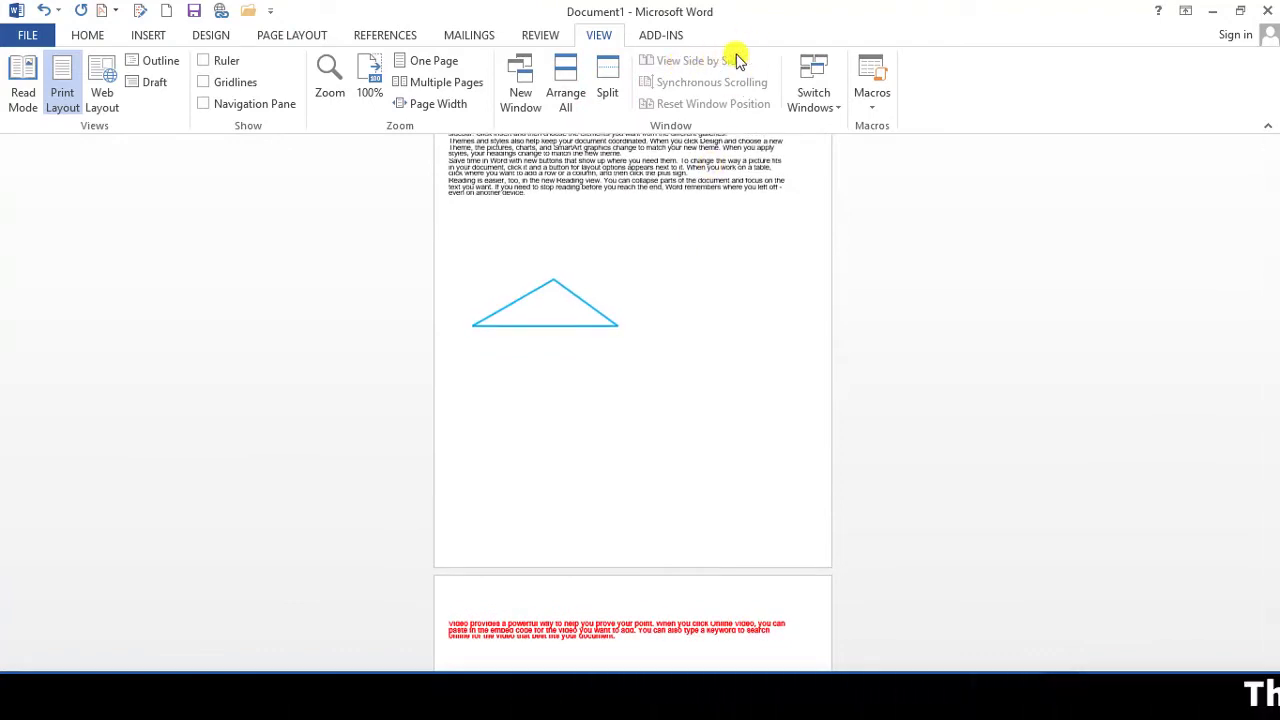
pyautogui.click(521, 95)
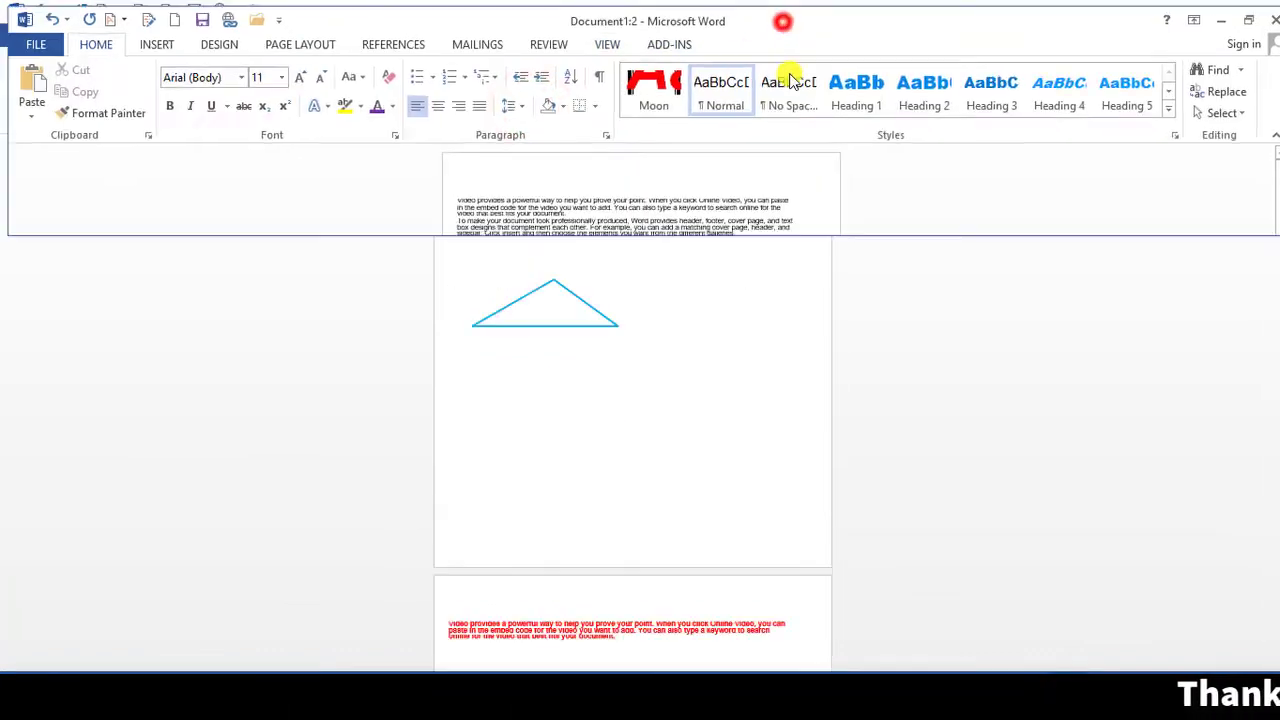
pyautogui.moveTo(784, 22); pyautogui.dragTo(771, 240)
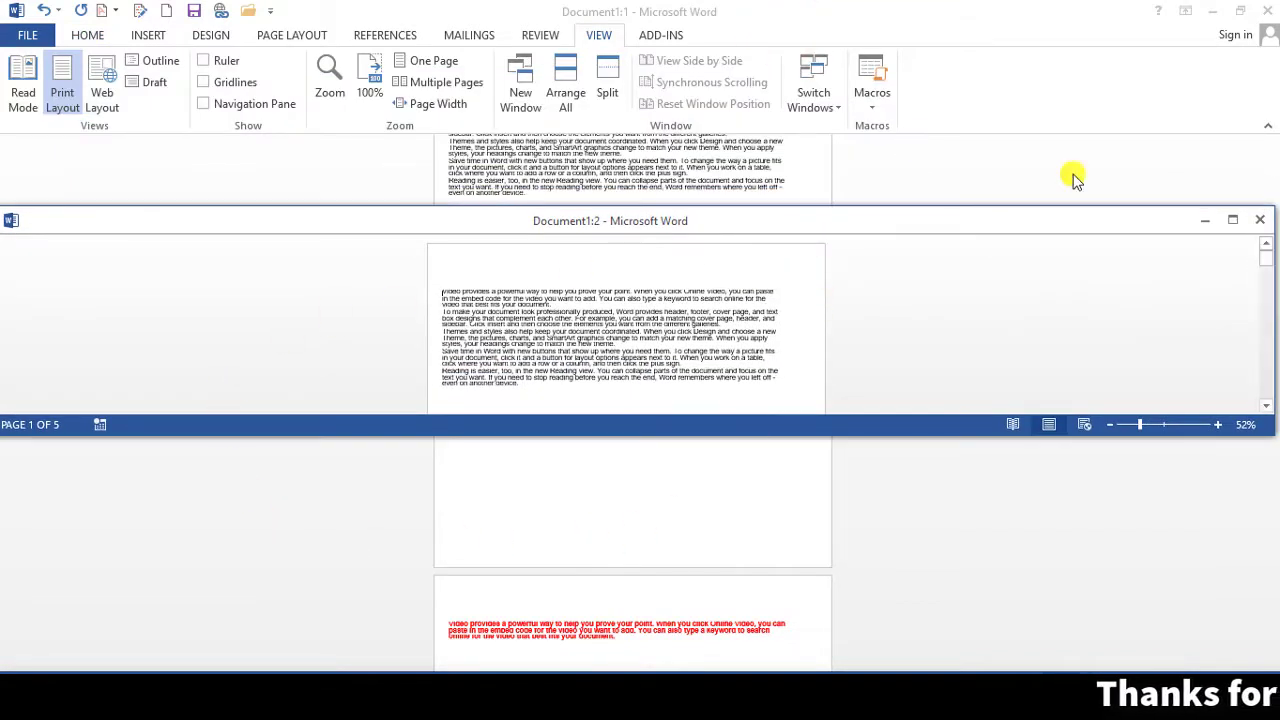
pyautogui.click(572, 74)
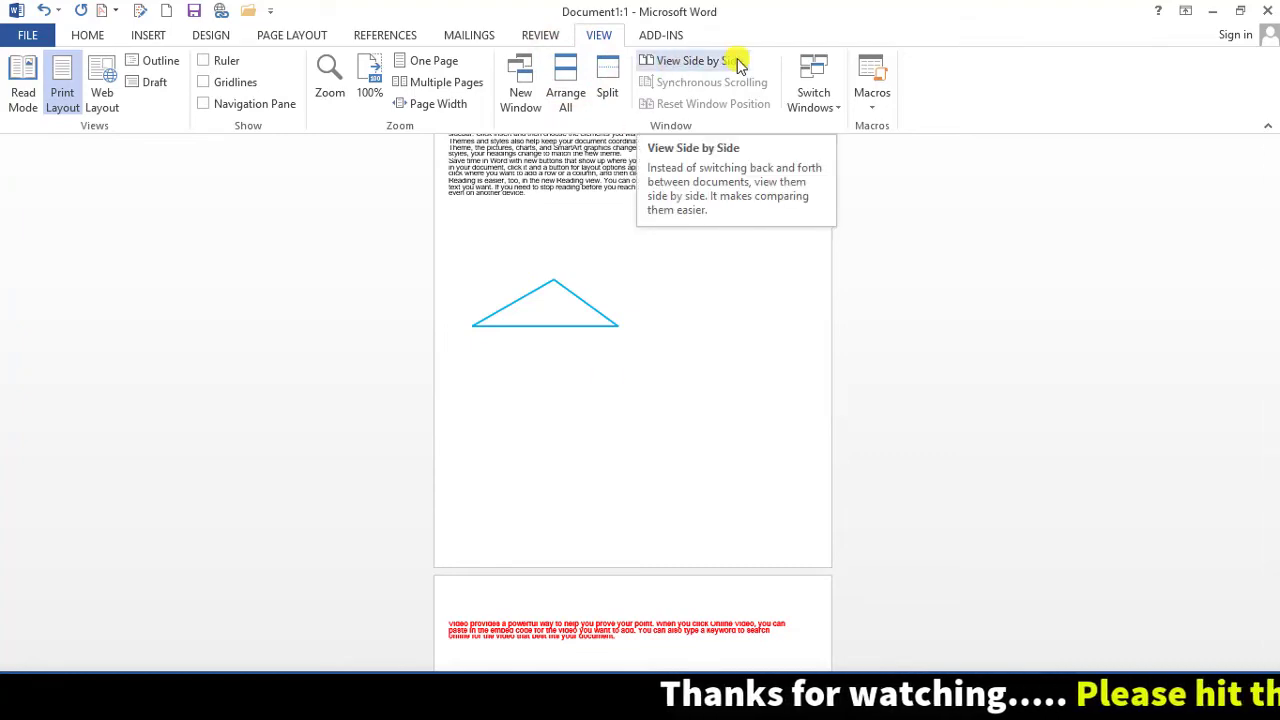
pyautogui.doubleClick(1073, 14)
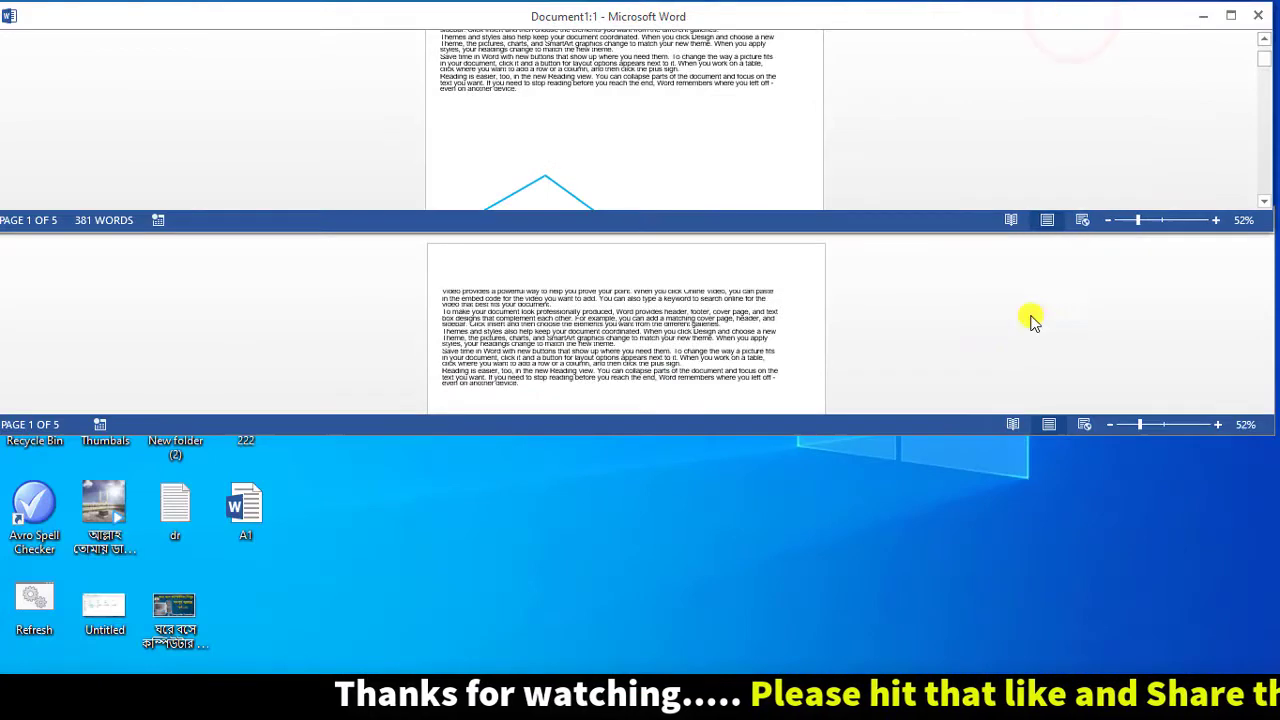
# - Move Document1:2 lower and make it narrower, then maximize Document1:1
pyautogui.click(1025, 325)
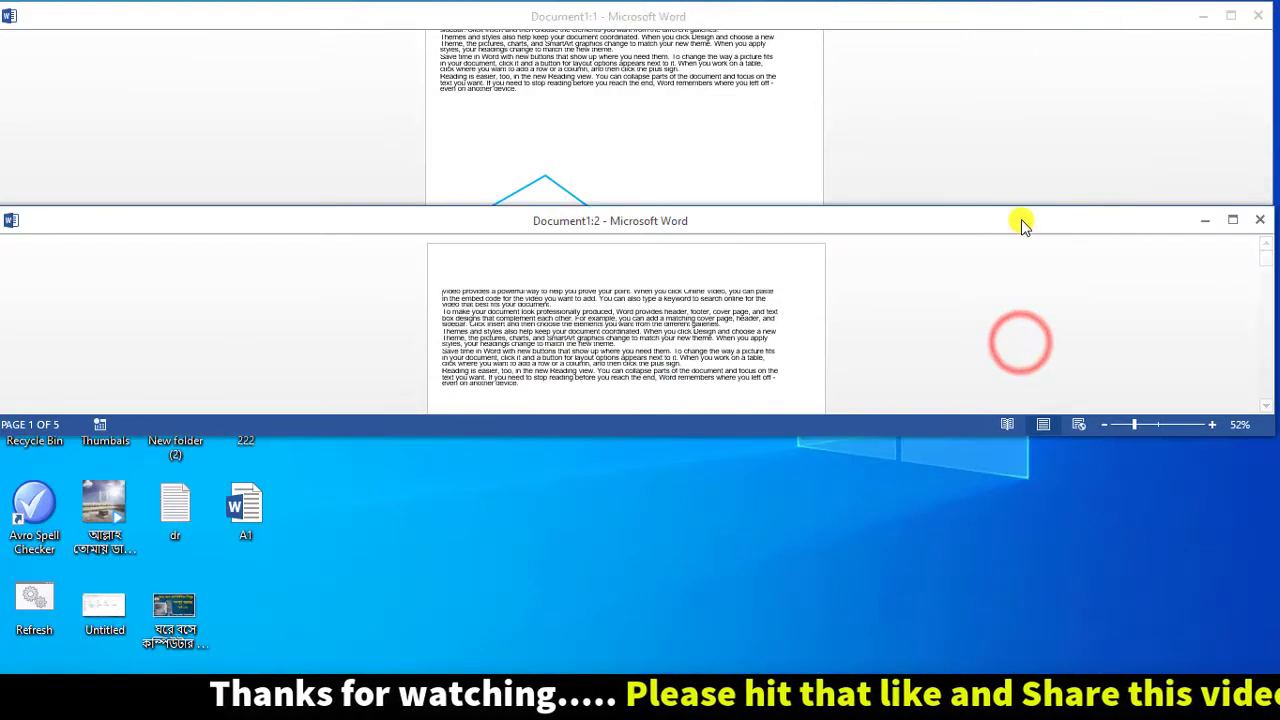
pyautogui.moveTo(1020, 222); pyautogui.dragTo(1042, 335)
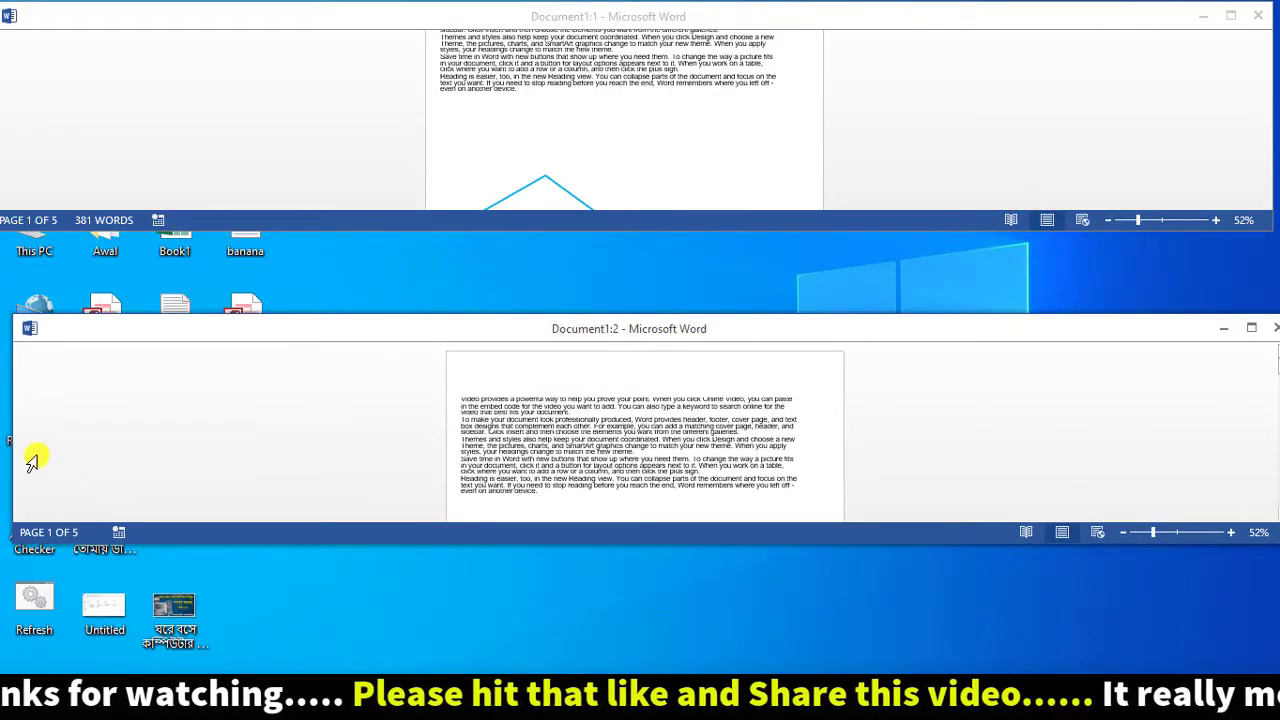
pyautogui.moveTo(10, 448); pyautogui.dragTo(130, 448)
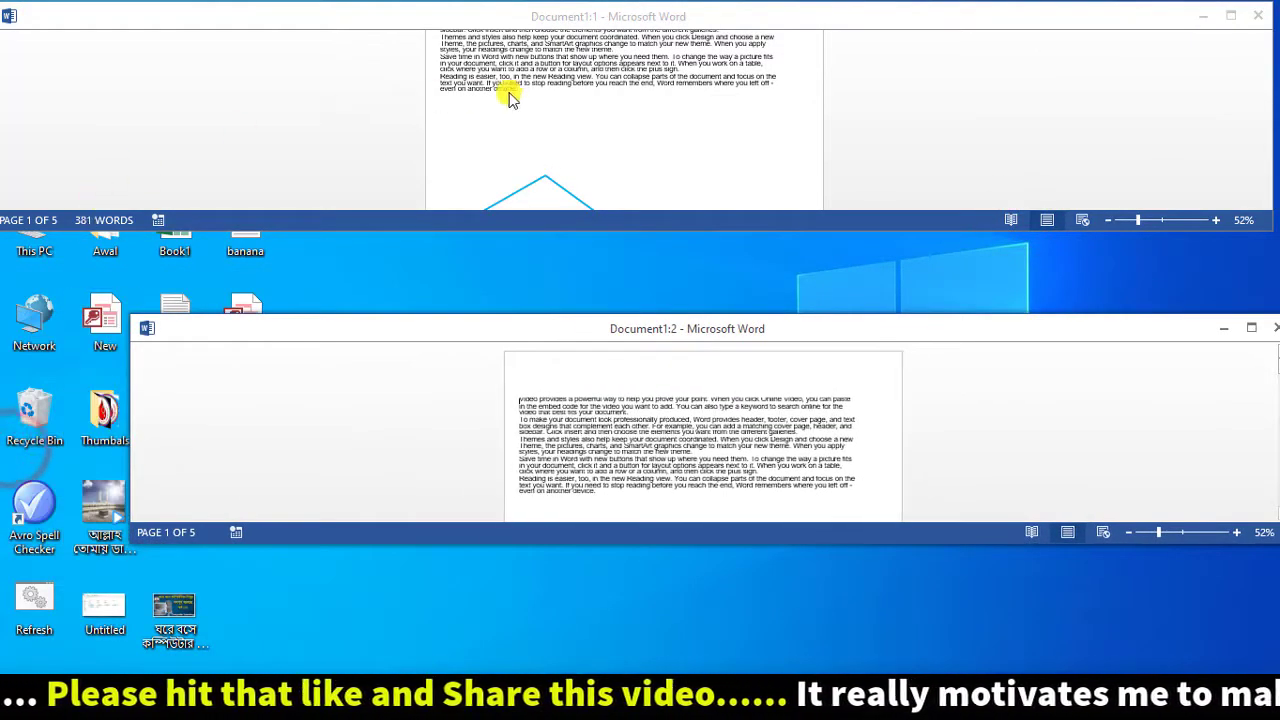
pyautogui.click(1230, 17)
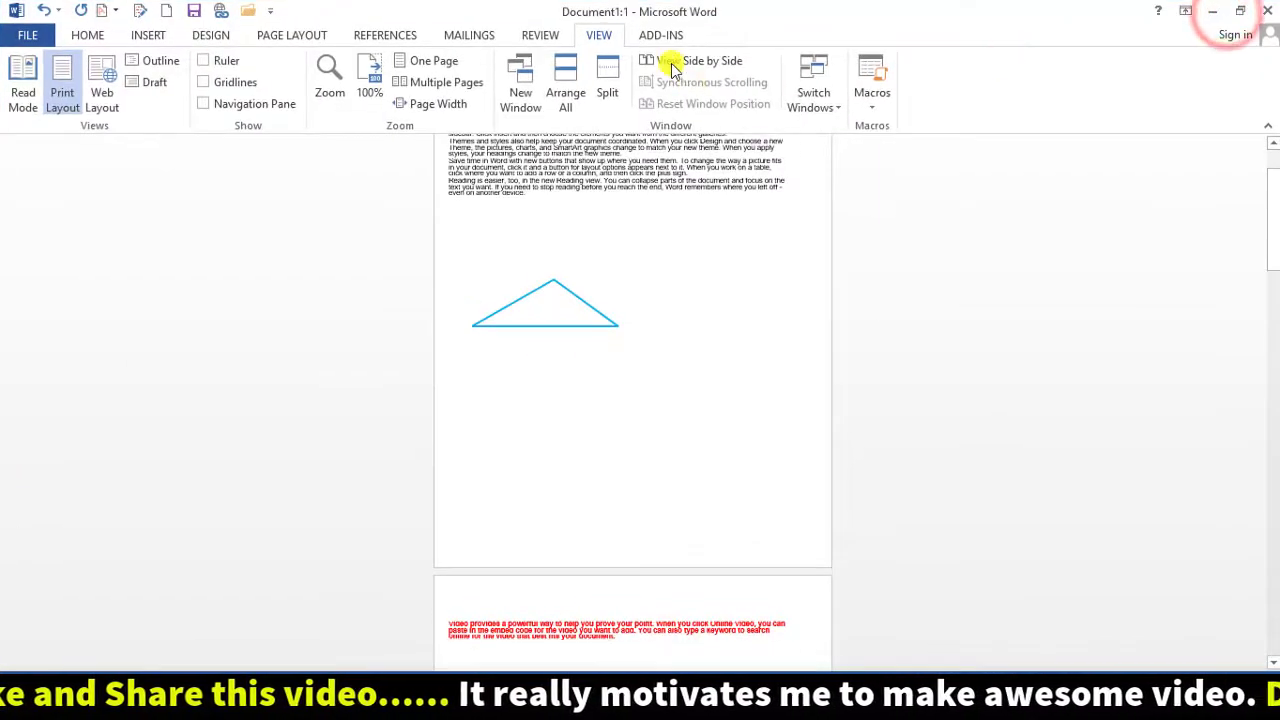
pyautogui.click(714, 62)
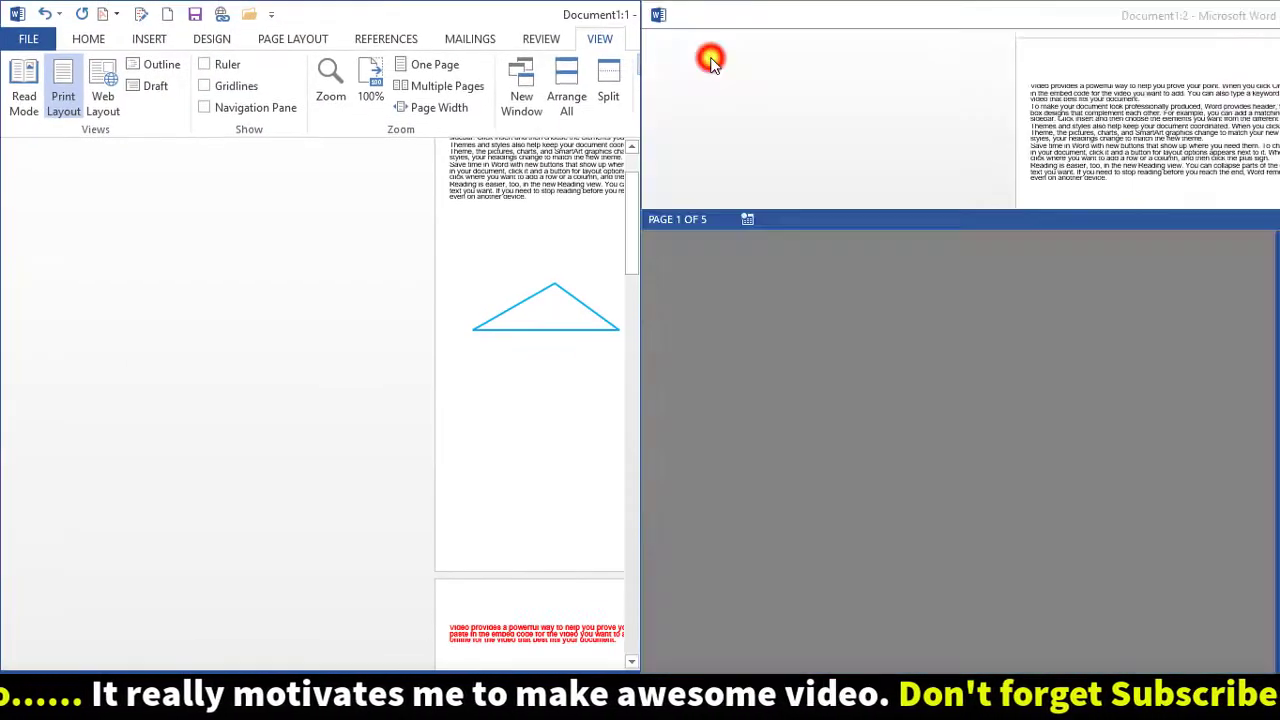
pyautogui.scroll(-5, 339, 272)
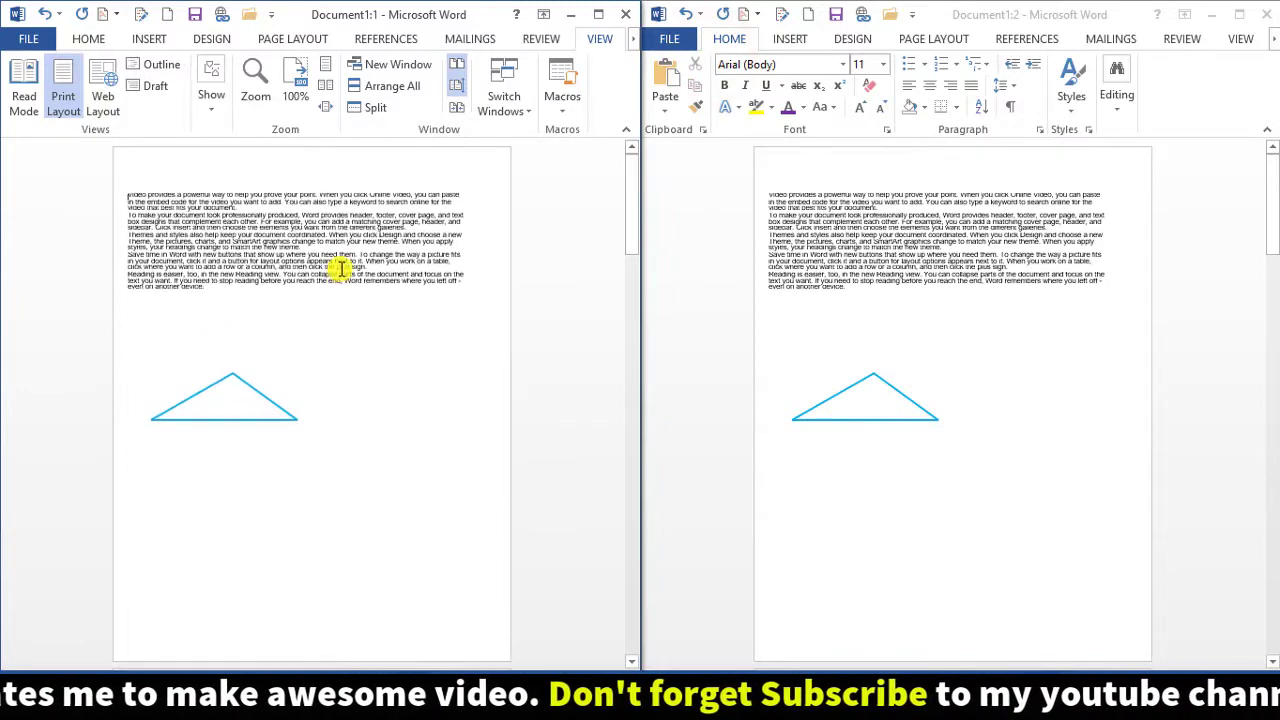
pyautogui.scroll(8, 1100, 415)
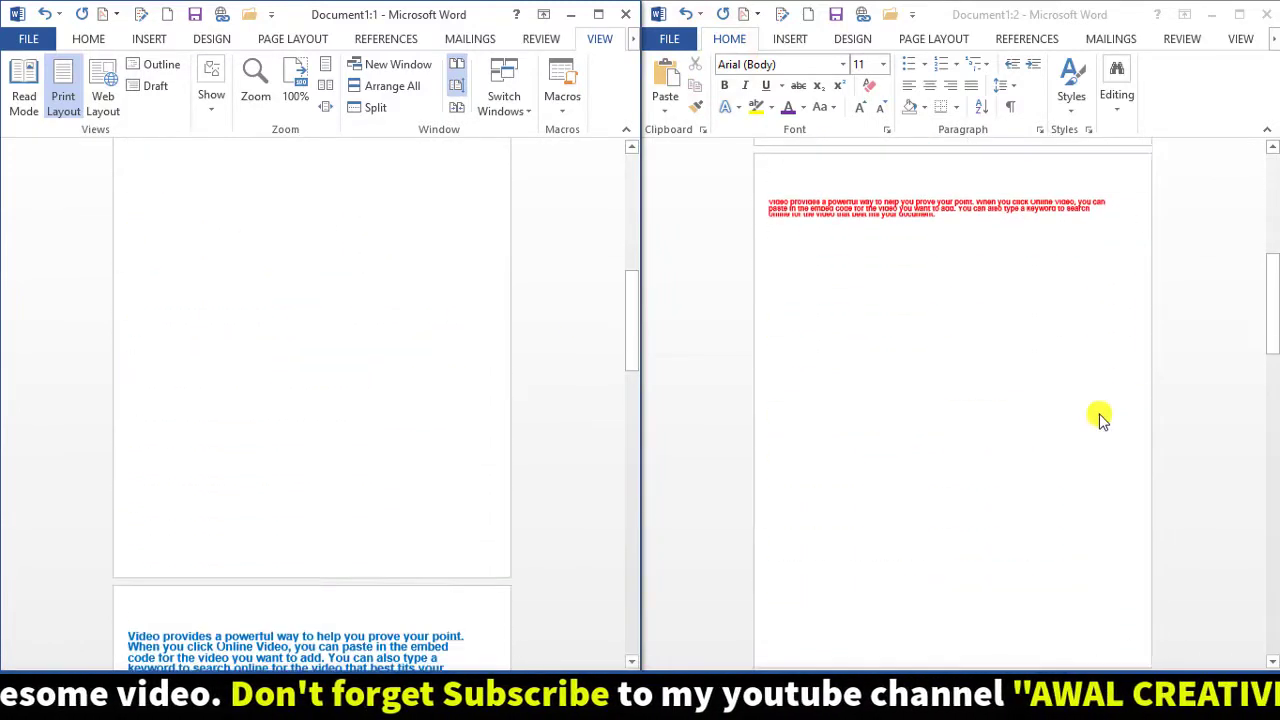
pyautogui.moveTo(1270, 220)
pyautogui.mouseDown()
pyautogui.moveTo(1274, 349)
pyautogui.moveTo(1274, 206)
pyautogui.moveTo(1274, 230)
pyautogui.mouseUp()
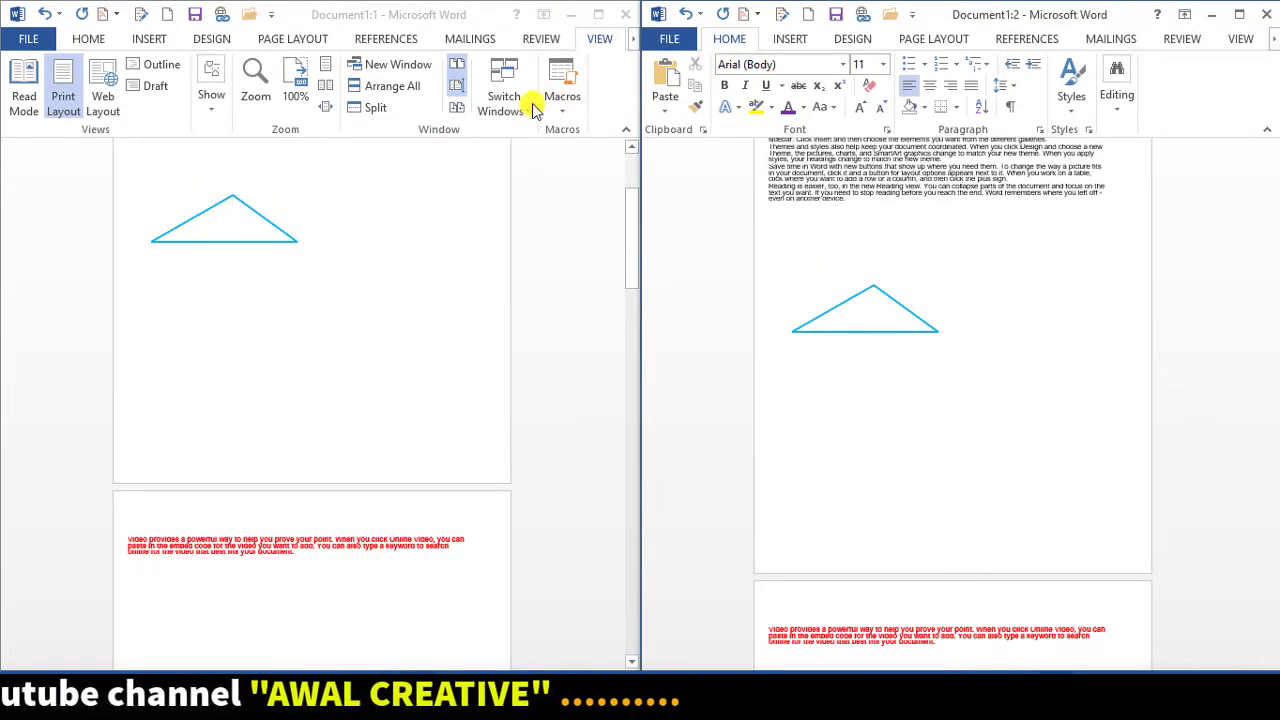
pyautogui.click(598, 14)
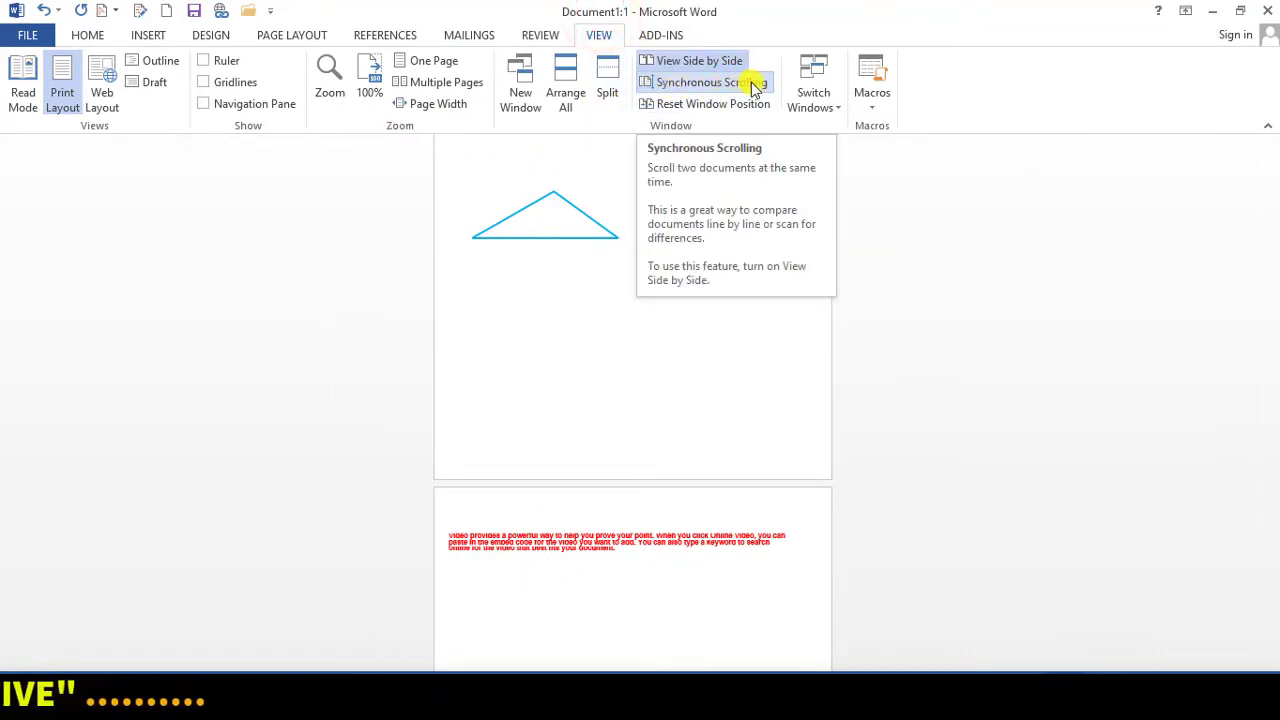
pyautogui.click(1240, 12)
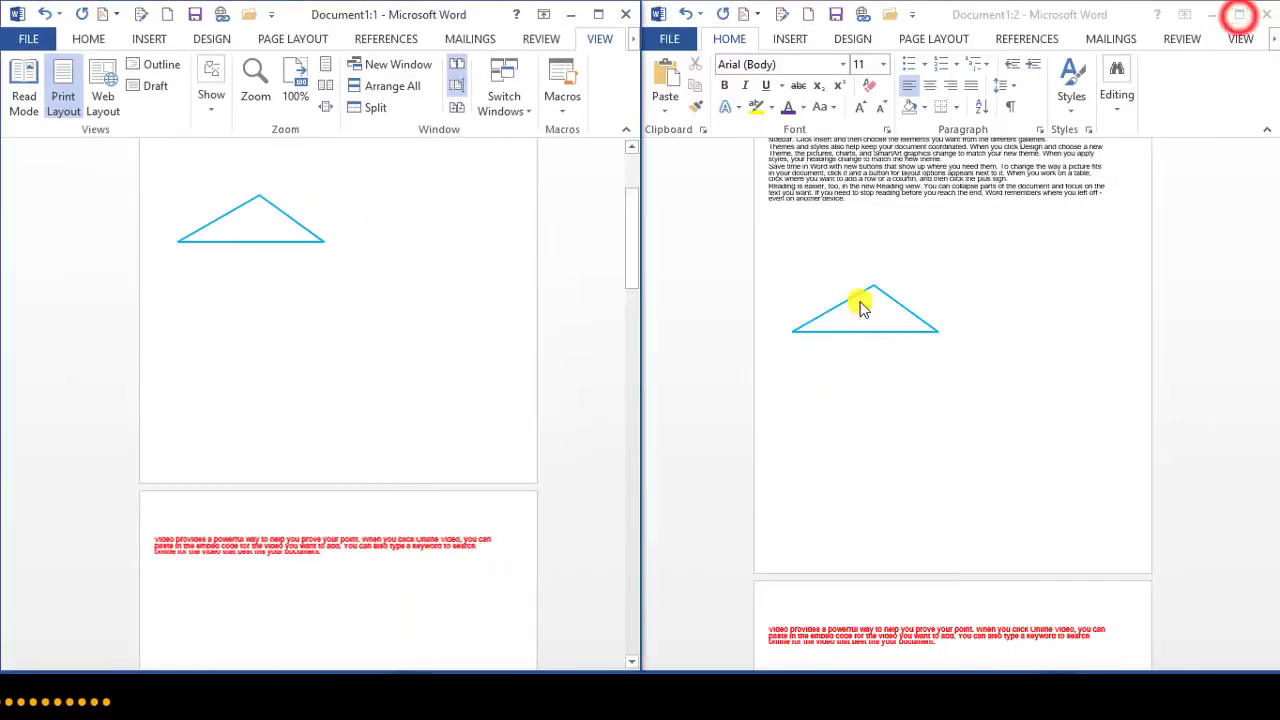
pyautogui.scroll(-2, 963, 307)
pyautogui.scroll(4, 963, 305)
pyautogui.click(992, 270)
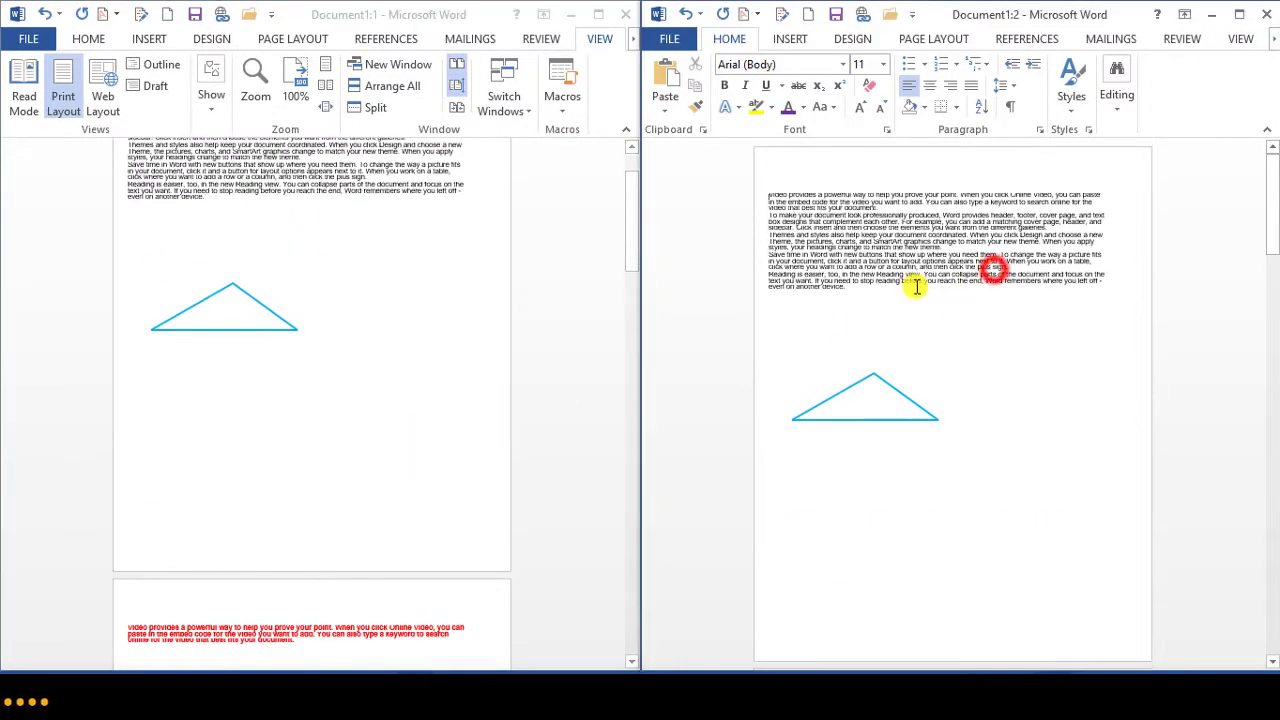
pyautogui.scroll(-3, 954, 340)
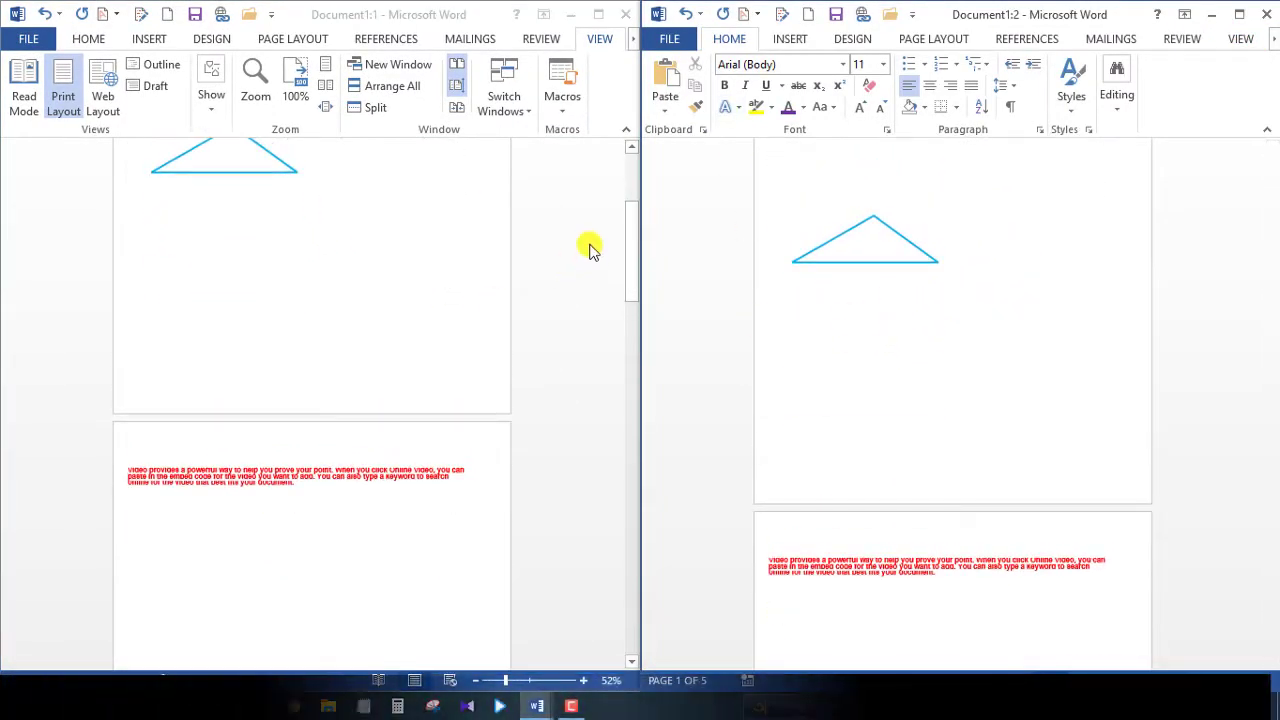
pyautogui.moveTo(631, 240); pyautogui.dragTo(630, 190)
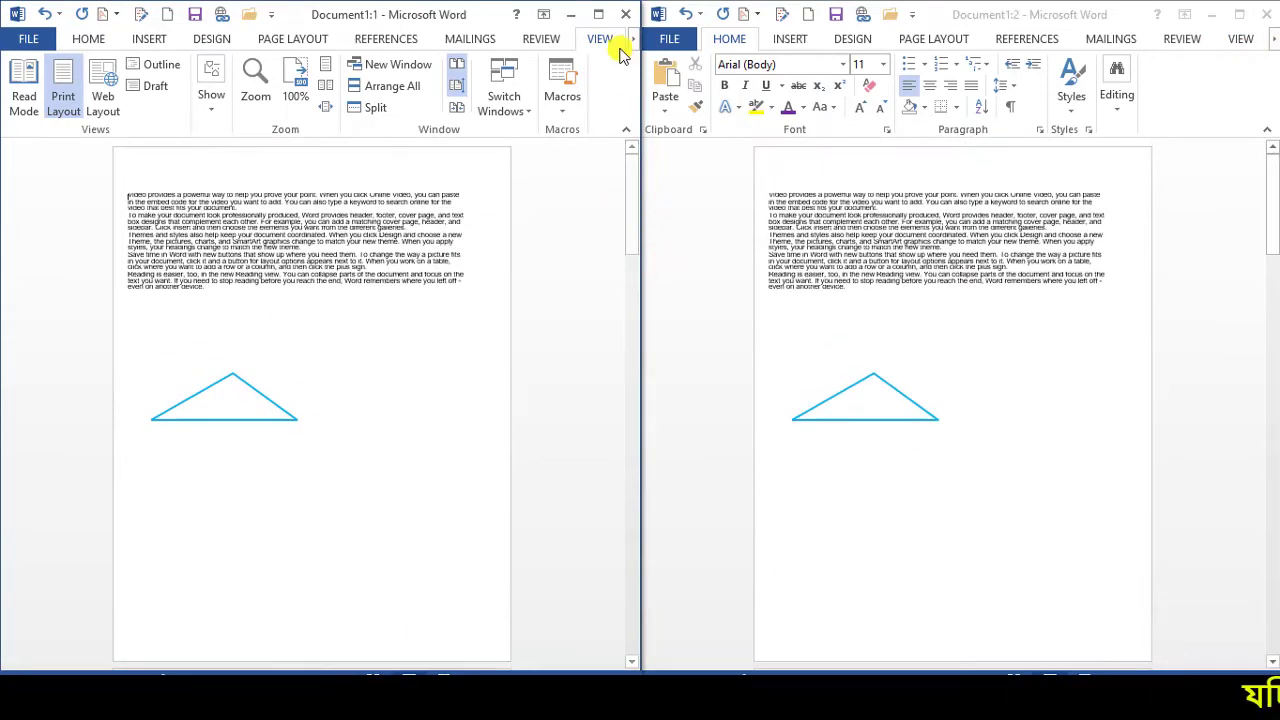
# - Turn off Synchronous Scrolling, return the windows side by side, and scroll to test
pyautogui.click(598, 14)
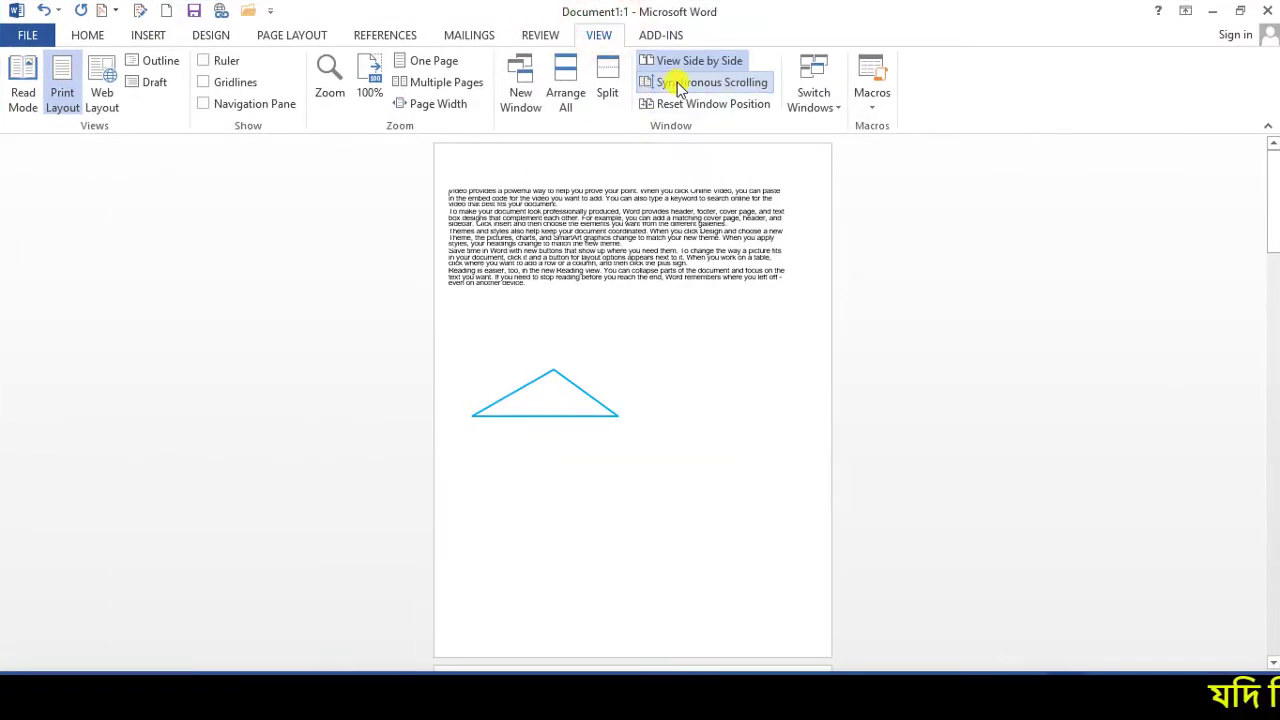
pyautogui.click(705, 84)
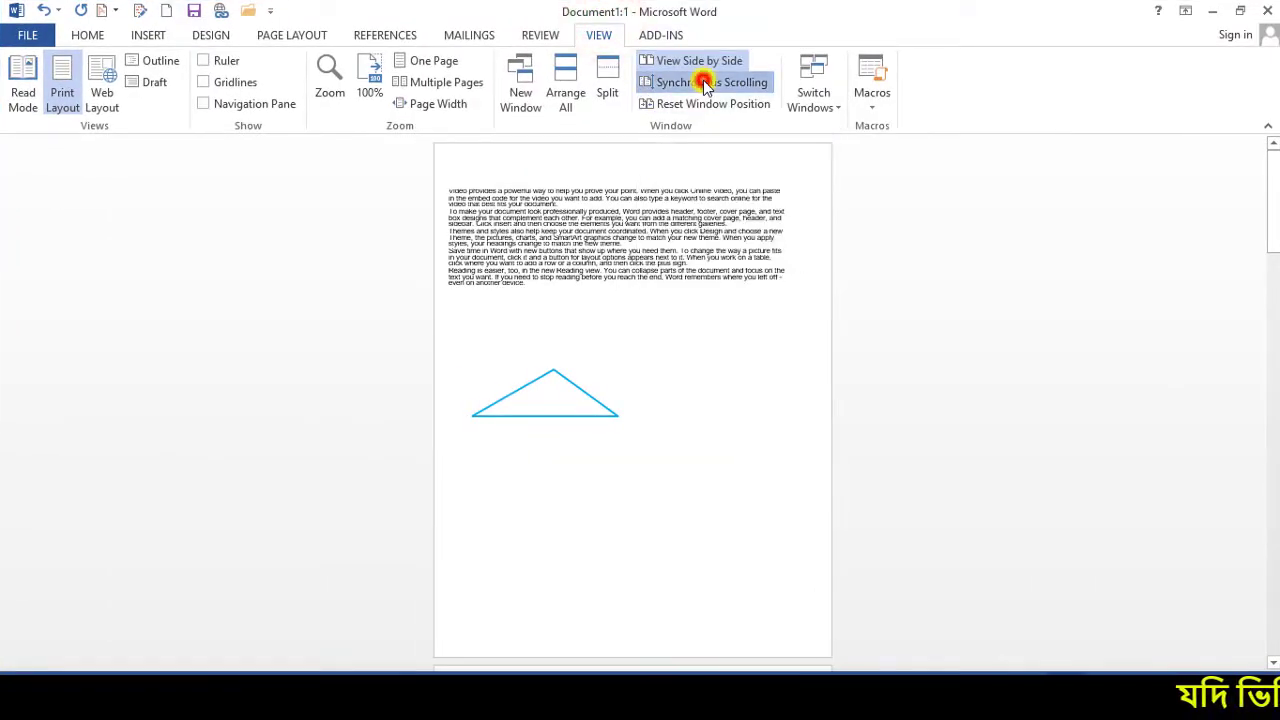
pyautogui.click(1240, 12)
pyautogui.scroll(-10, 449, 329)
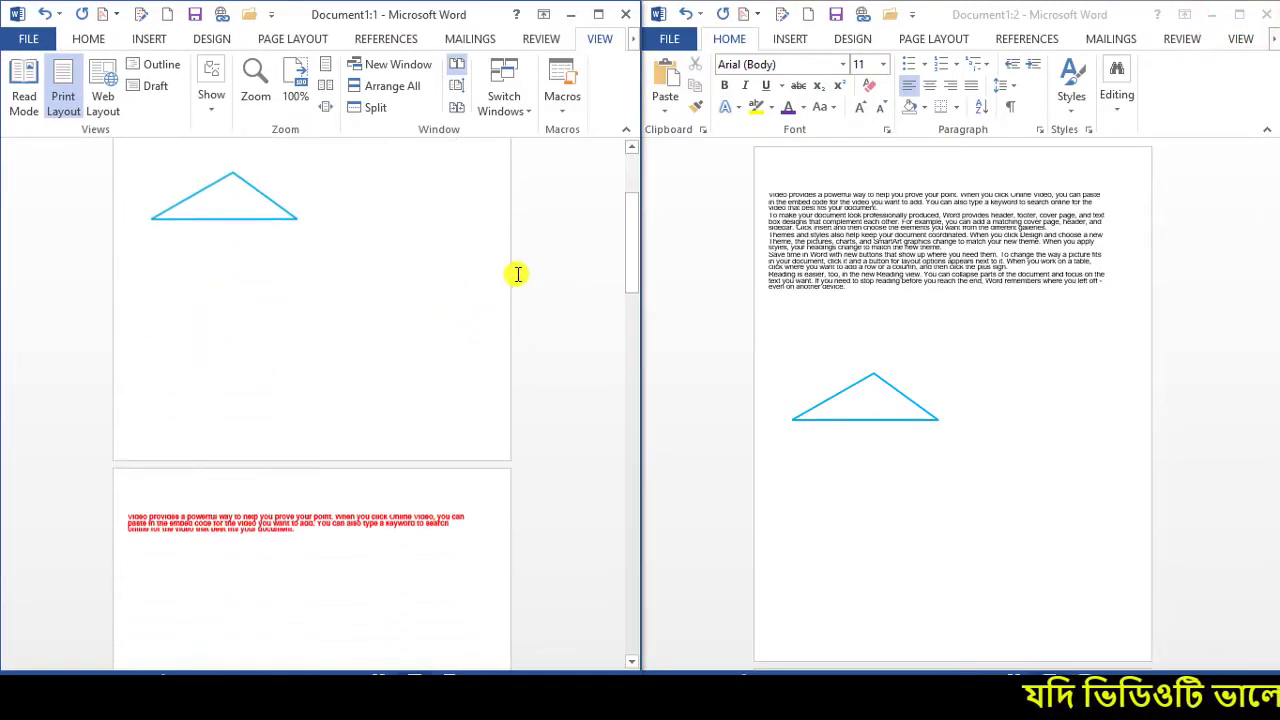
pyautogui.moveTo(638, 252)
pyautogui.mouseDown()
pyautogui.moveTo(633, 263)
pyautogui.moveTo(634, 246)
pyautogui.mouseUp()
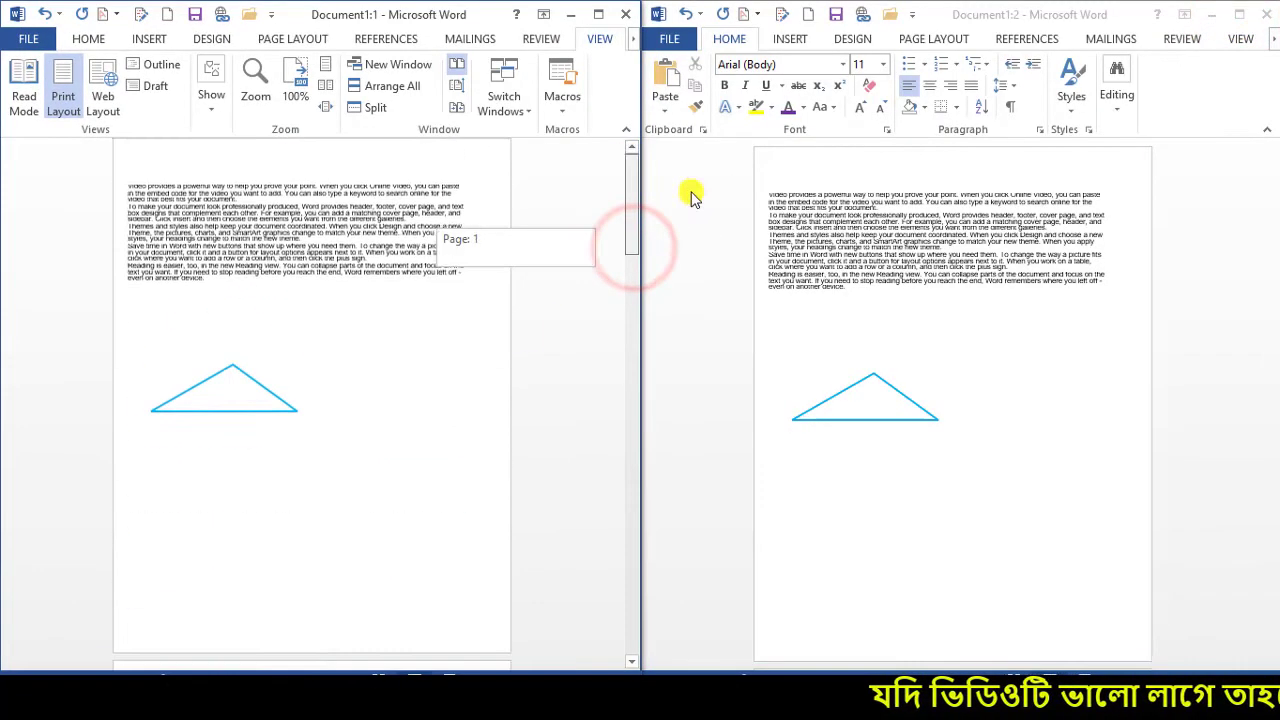
pyautogui.scroll(-2, 900, 340)
pyautogui.scroll(-3, 915, 345)
pyautogui.scroll(5, 915, 345)
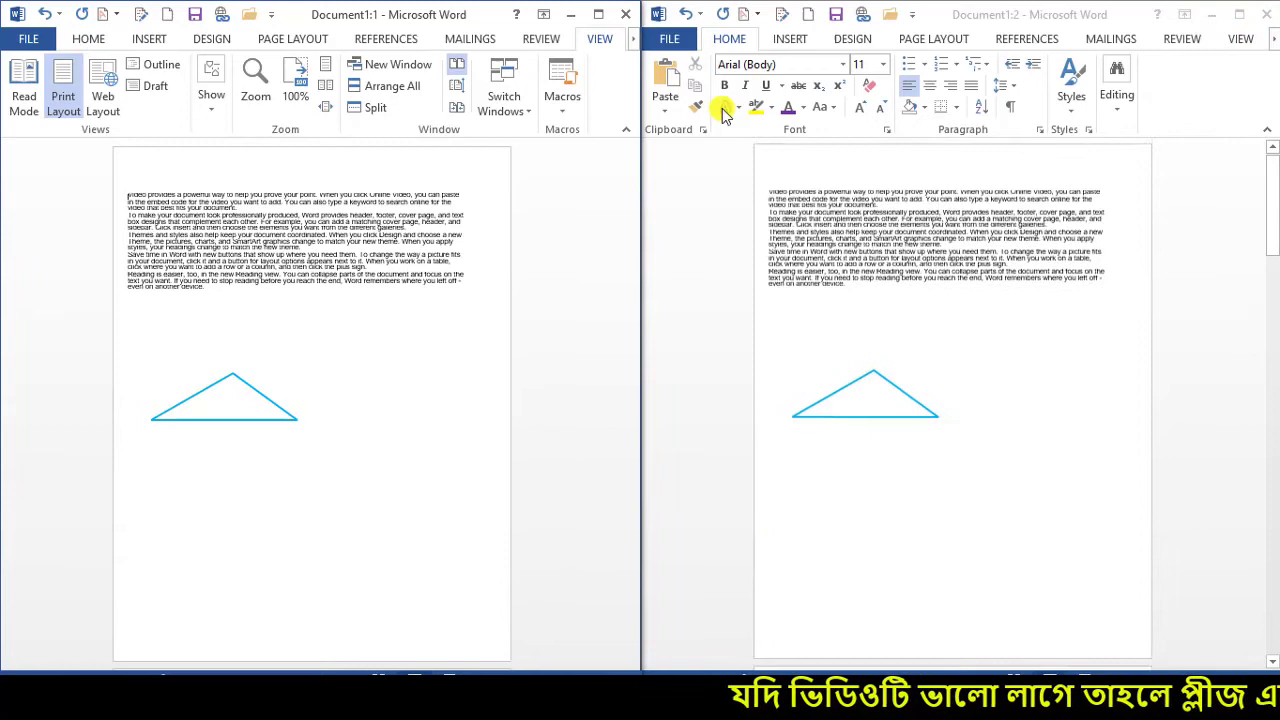
# - Re-enable Synchronous Scrolling and use Reset Window Position to split the screen evenly
pyautogui.click(599, 15)
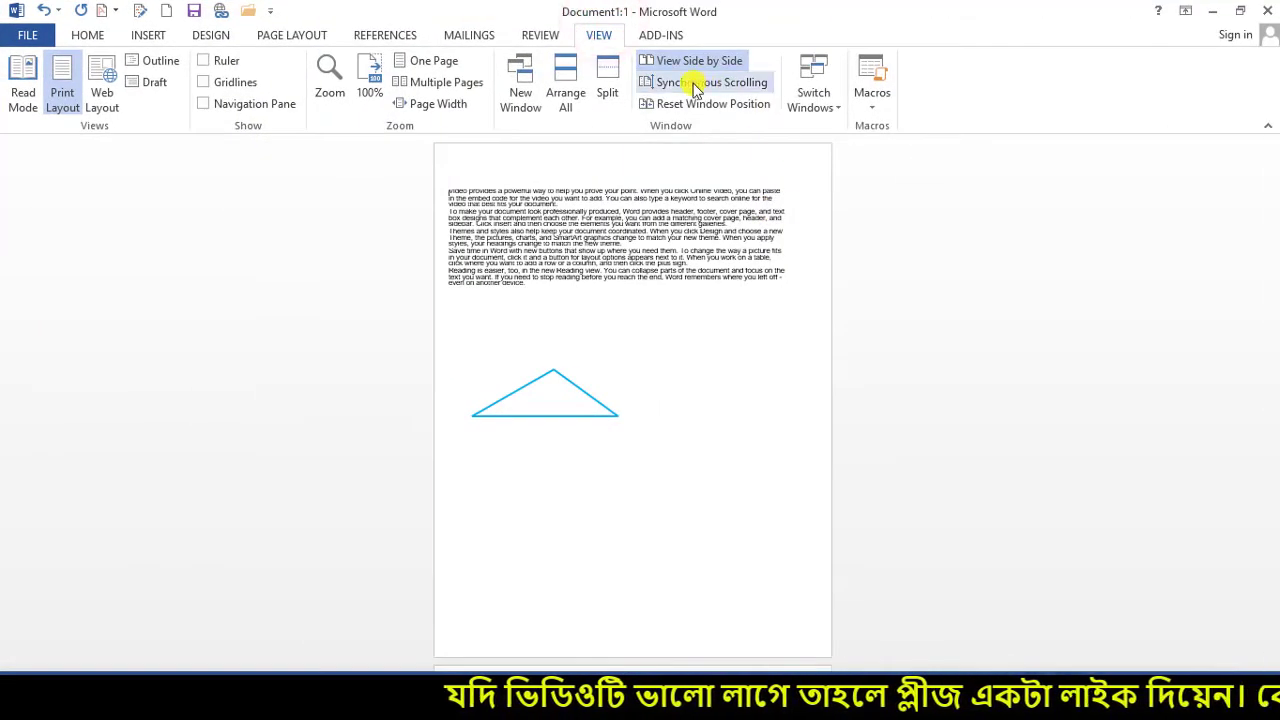
pyautogui.click(697, 85)
pyautogui.click(1240, 11)
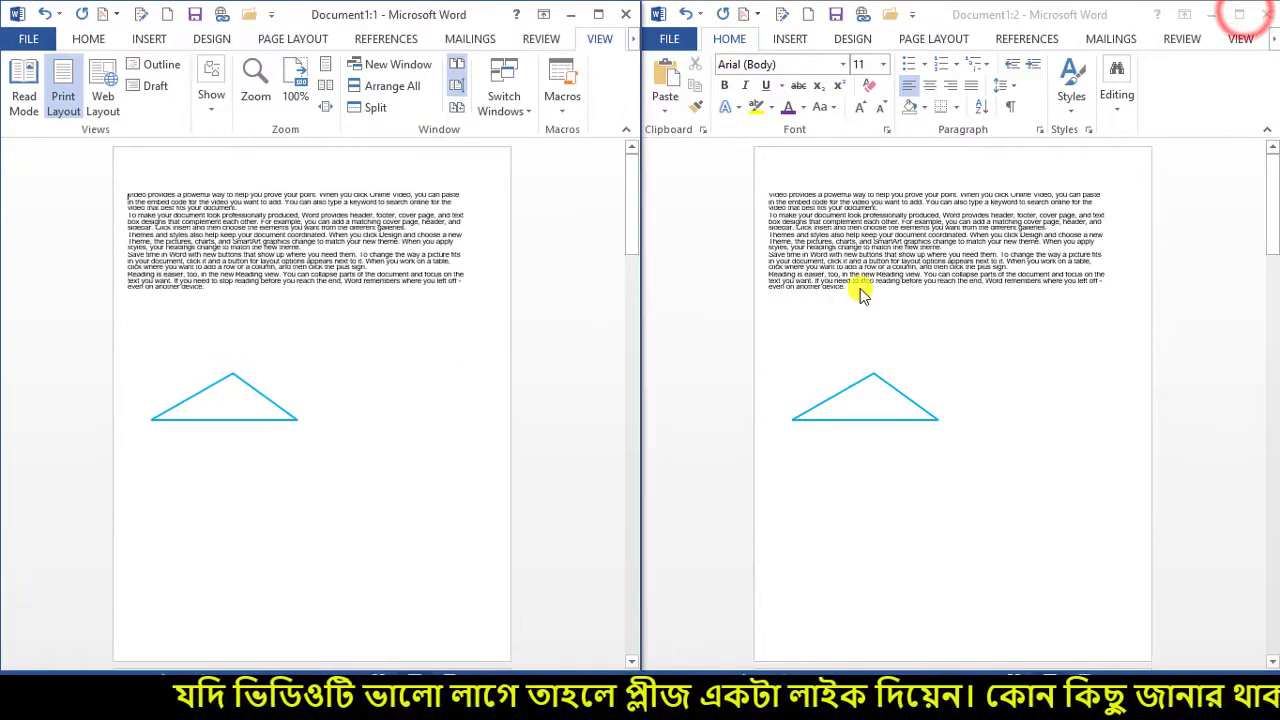
pyautogui.scroll(-1, 900, 297)
pyautogui.scroll(-2, 910, 310)
pyautogui.scroll(3, 925, 302)
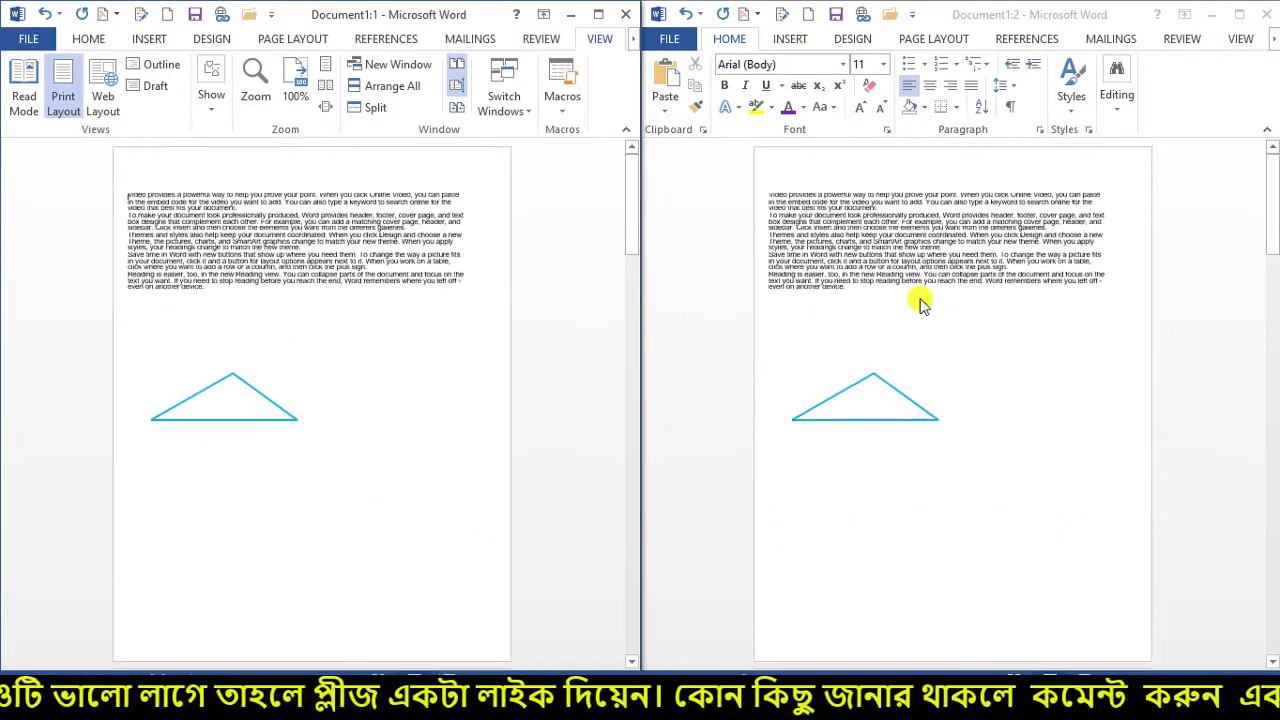
pyautogui.click(600, 16)
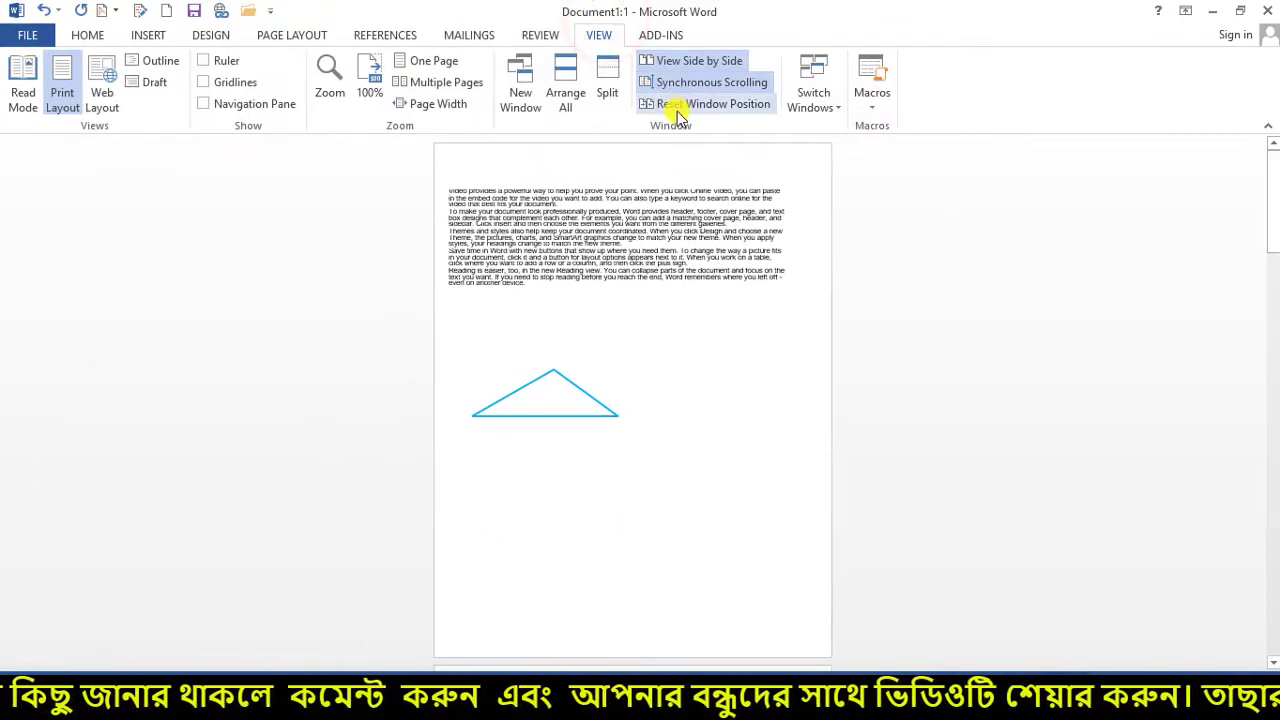
pyautogui.click(716, 106)
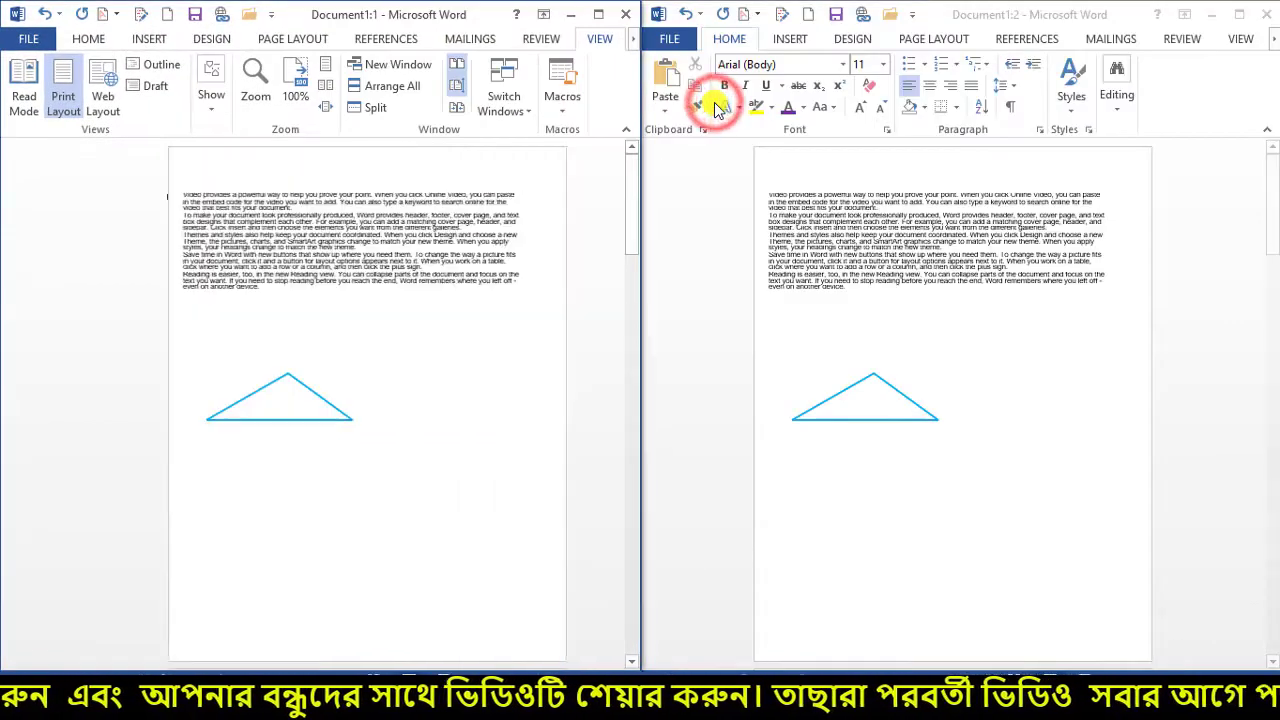
# - Scroll the two linked windows down and up together
pyautogui.scroll(-2, 1030, 290)
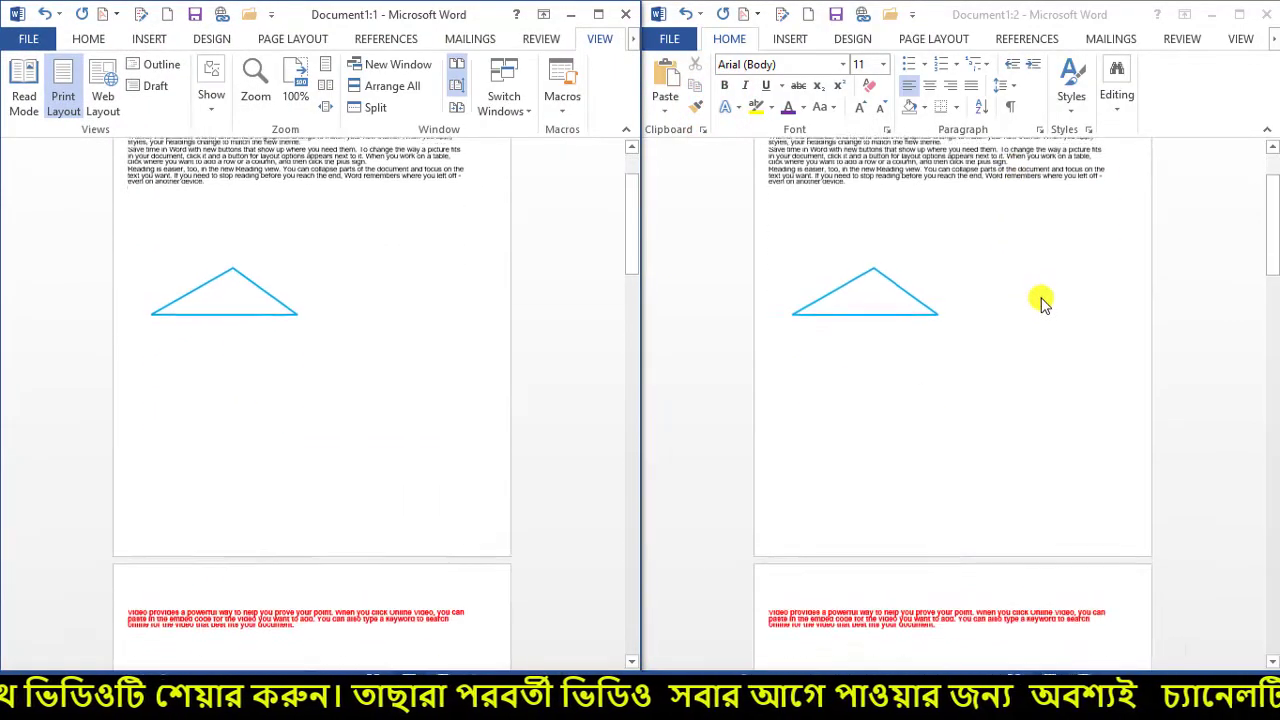
pyautogui.scroll(2, 1034, 286)
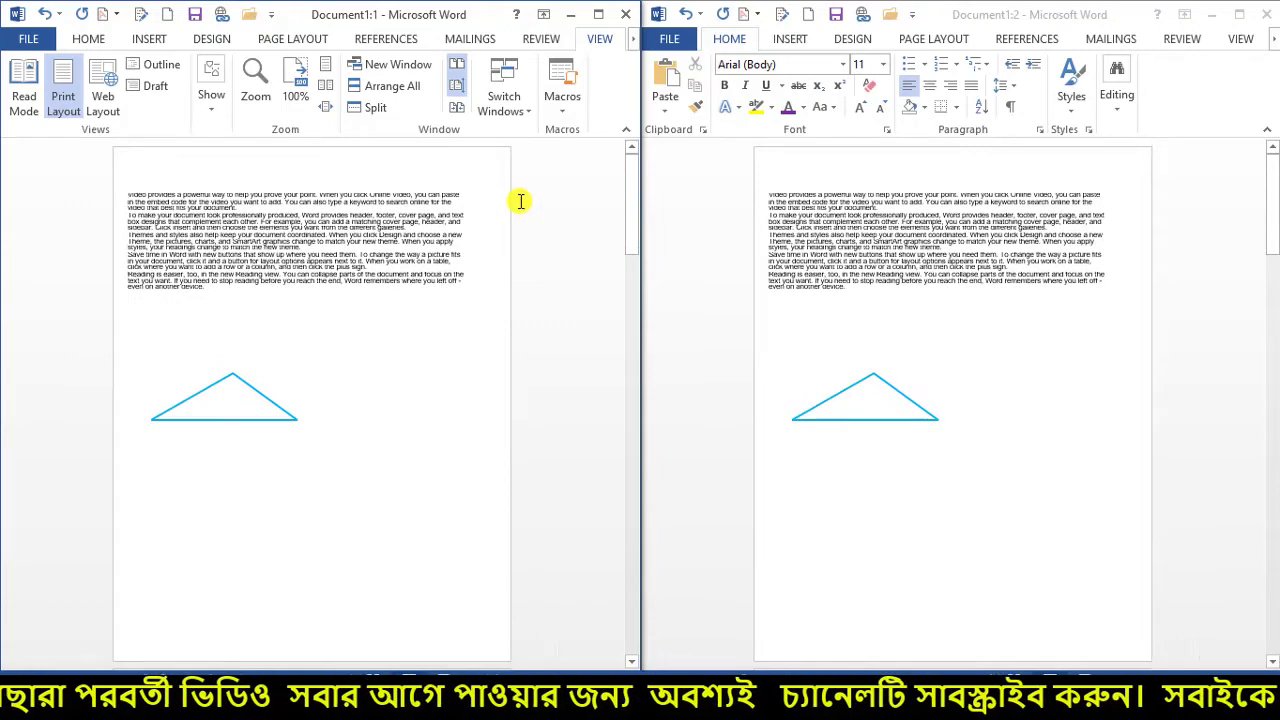
pyautogui.scroll(-5, 909, 271)
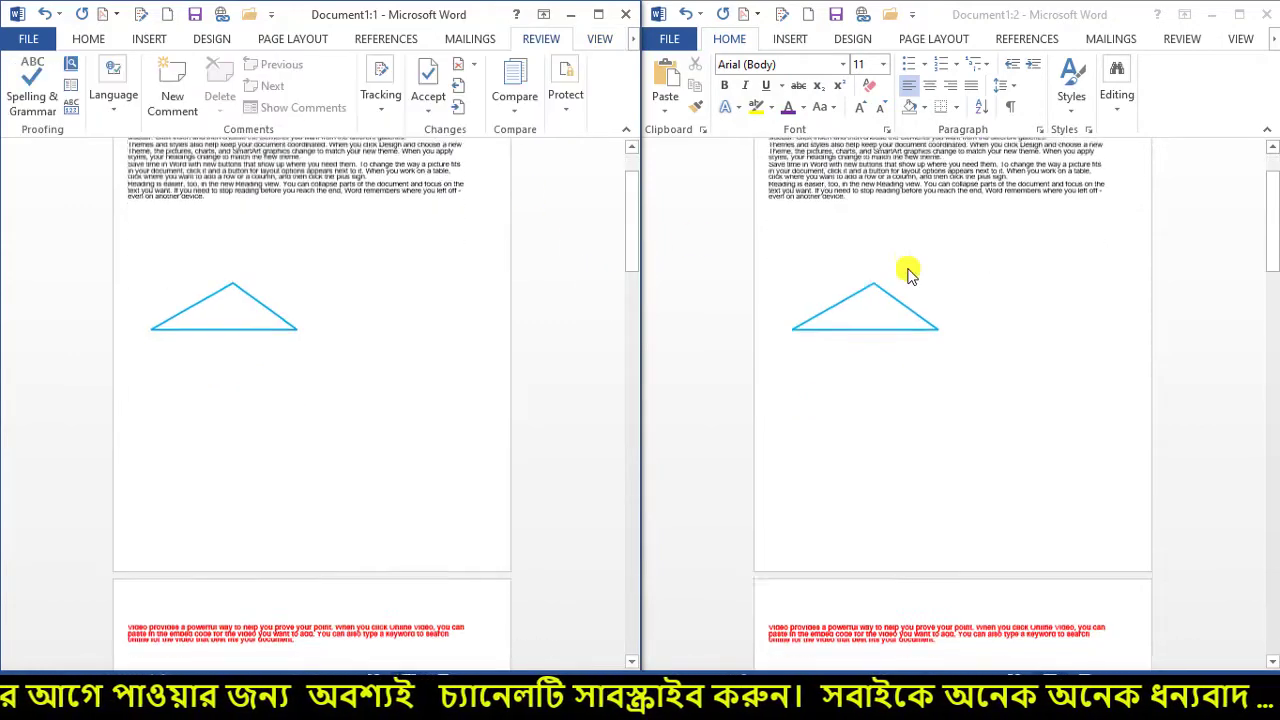
pyautogui.scroll(2, 914, 300)
pyautogui.scroll(1, 857, 177)
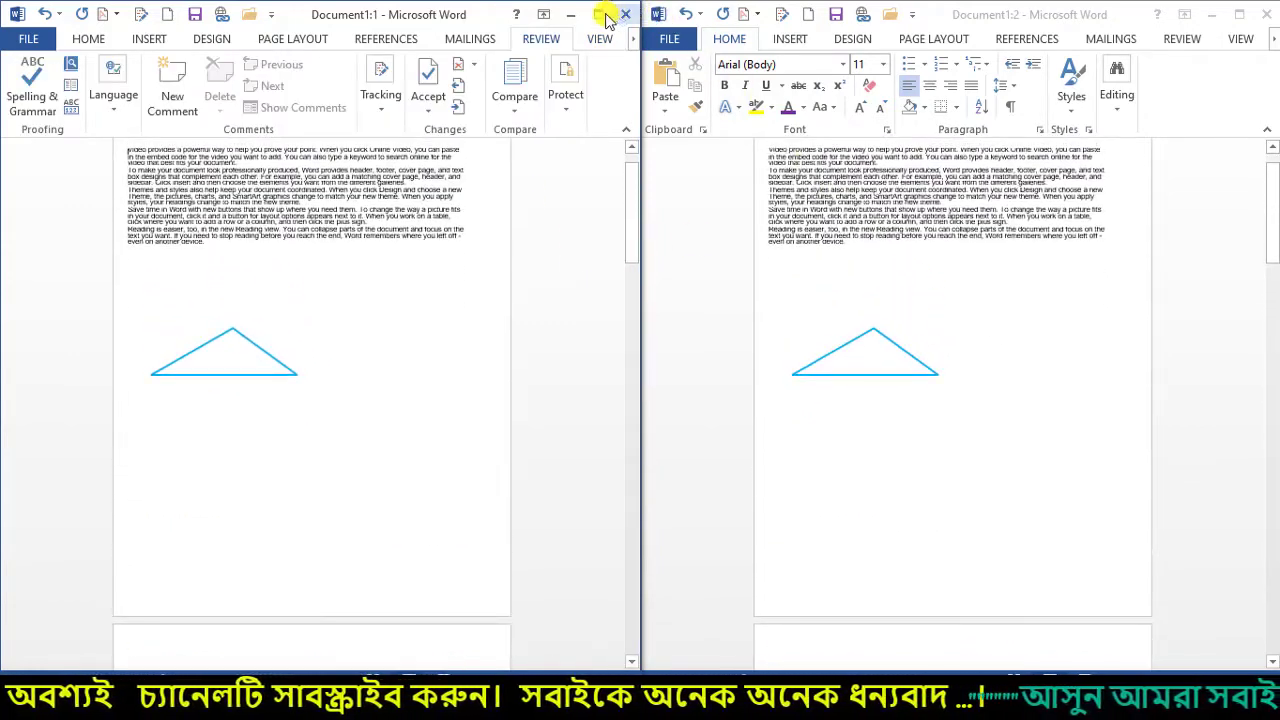
# - Maximize Document1:1 and restore the Word window down to a small floating window
pyautogui.click(603, 14)
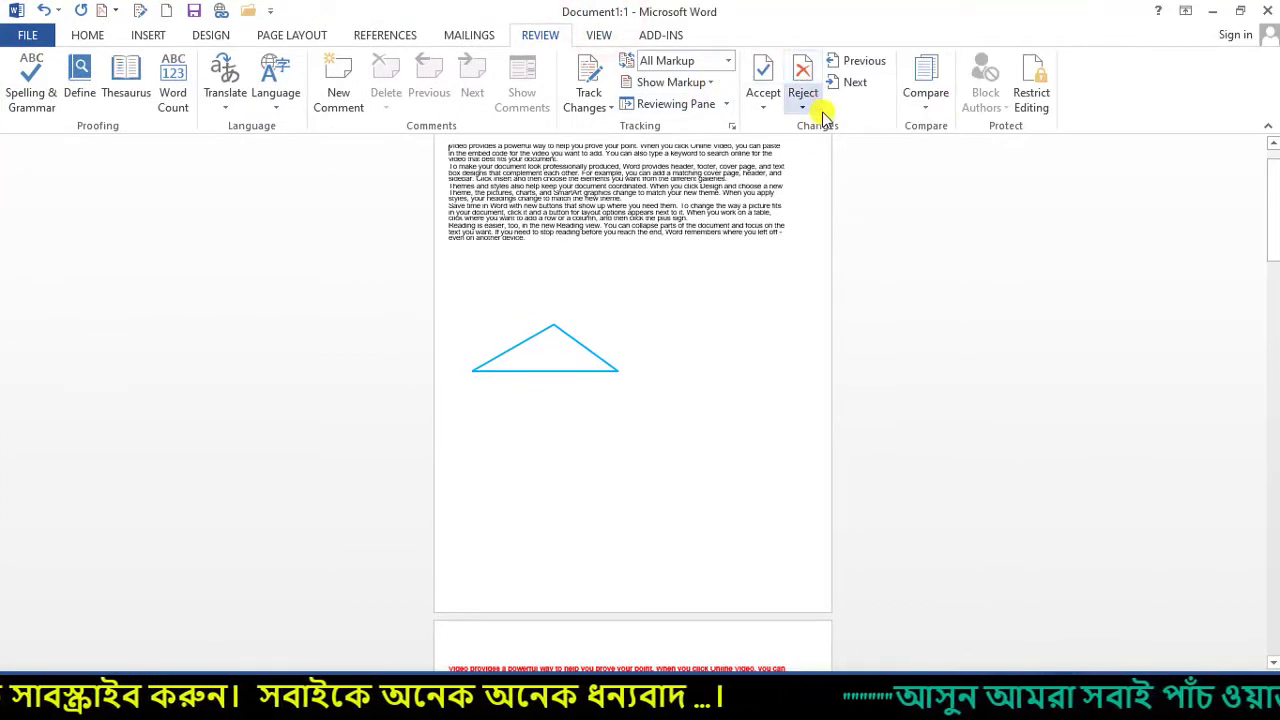
pyautogui.click(598, 36)
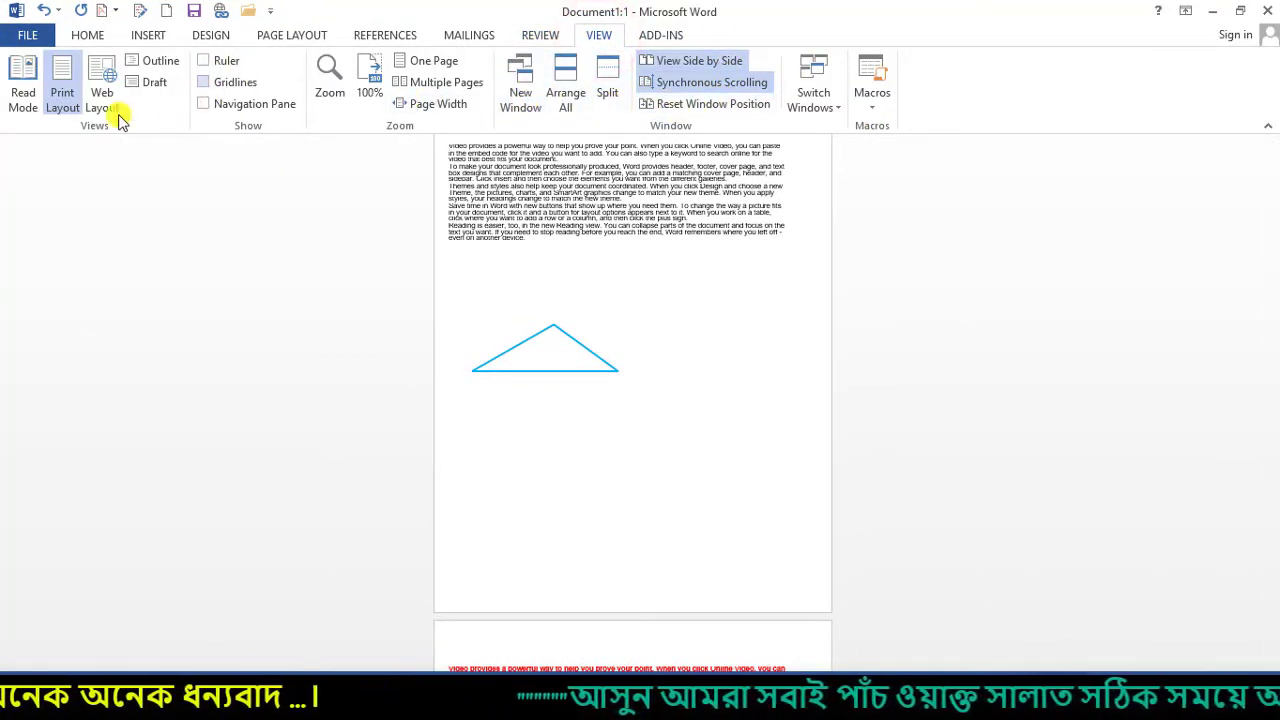
pyautogui.click(58, 100)
pyautogui.click(429, 62)
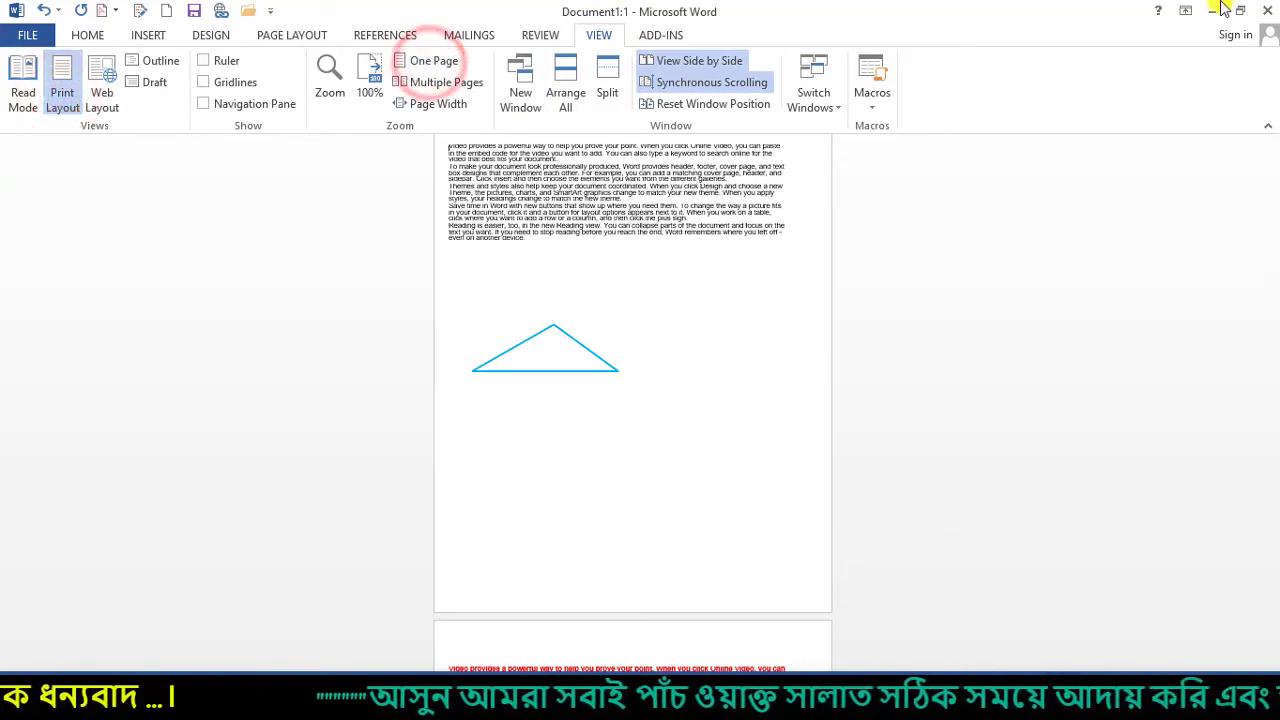
pyautogui.click(1240, 10)
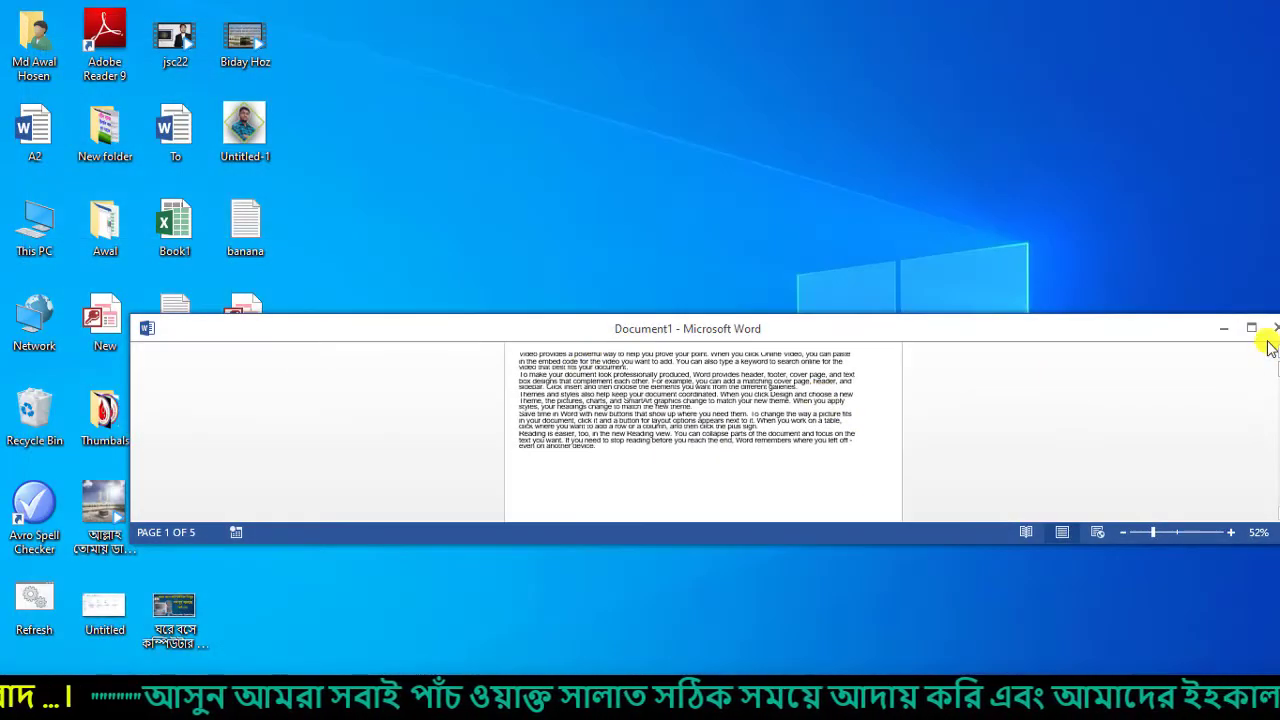
# - Maximize Word, zoom Document1 to 100%, and check that Switch Windows lists only Document1
pyautogui.click(1253, 328)
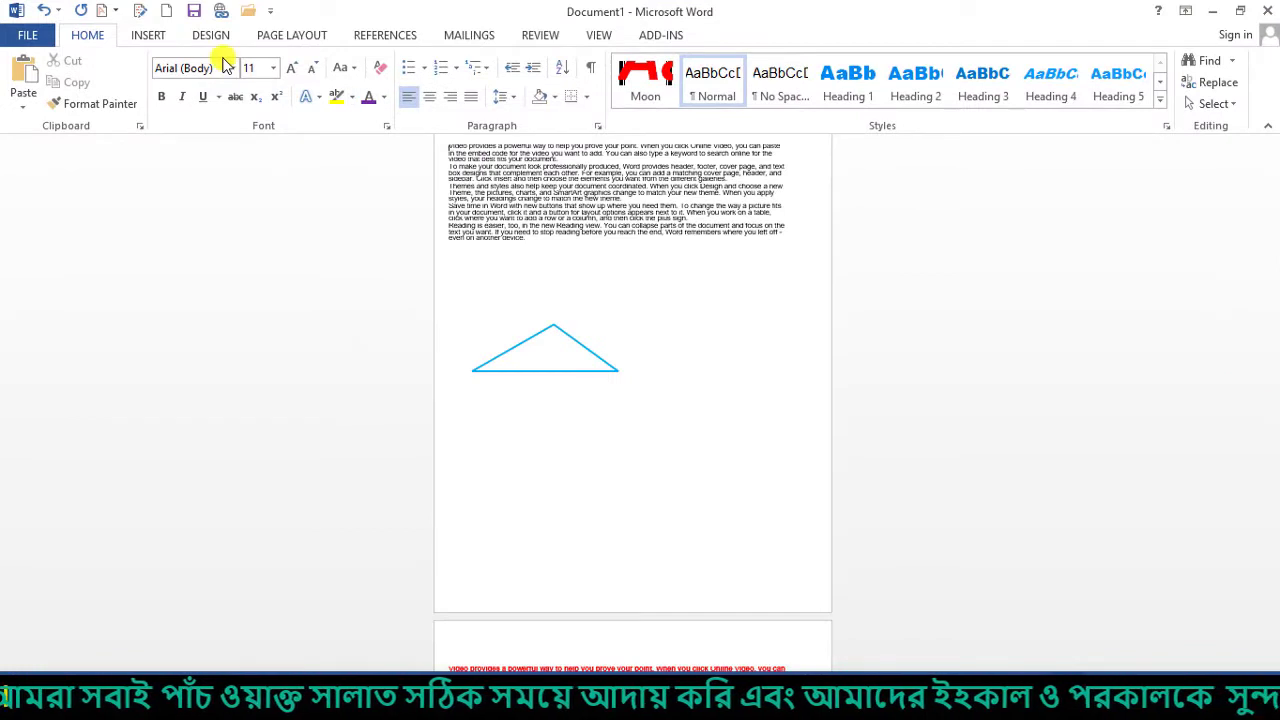
pyautogui.click(598, 35)
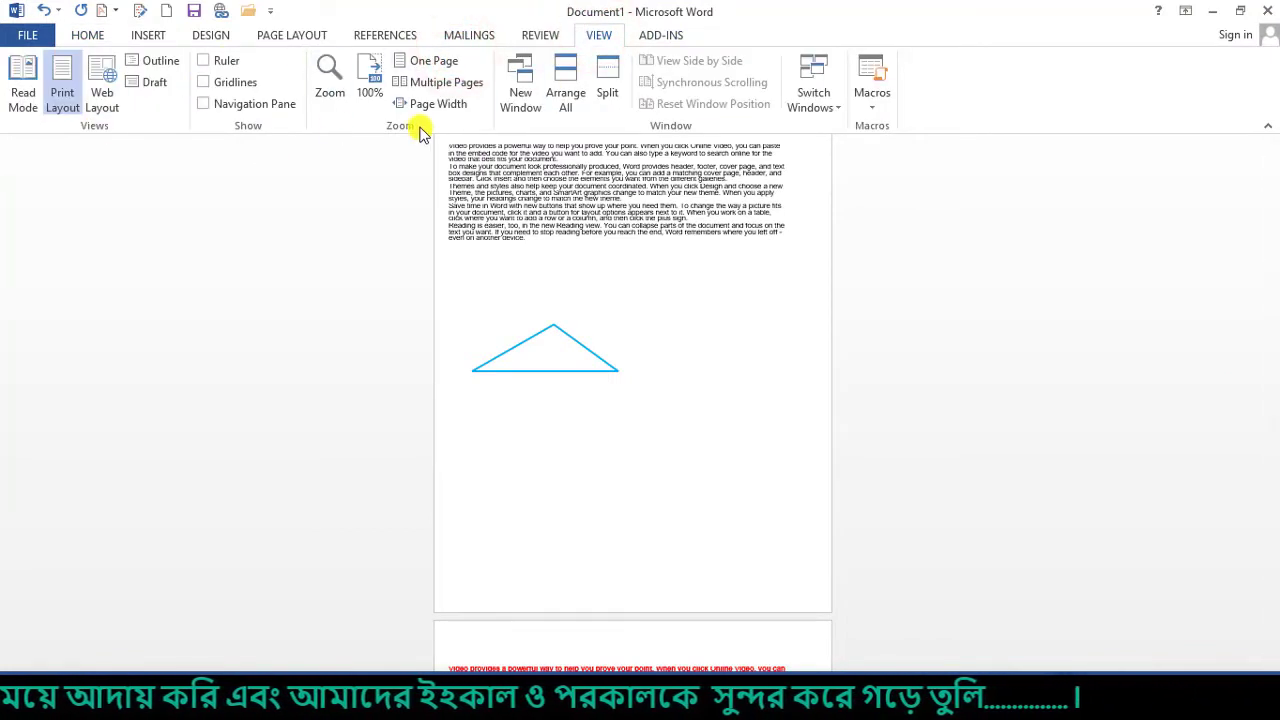
pyautogui.click(368, 78)
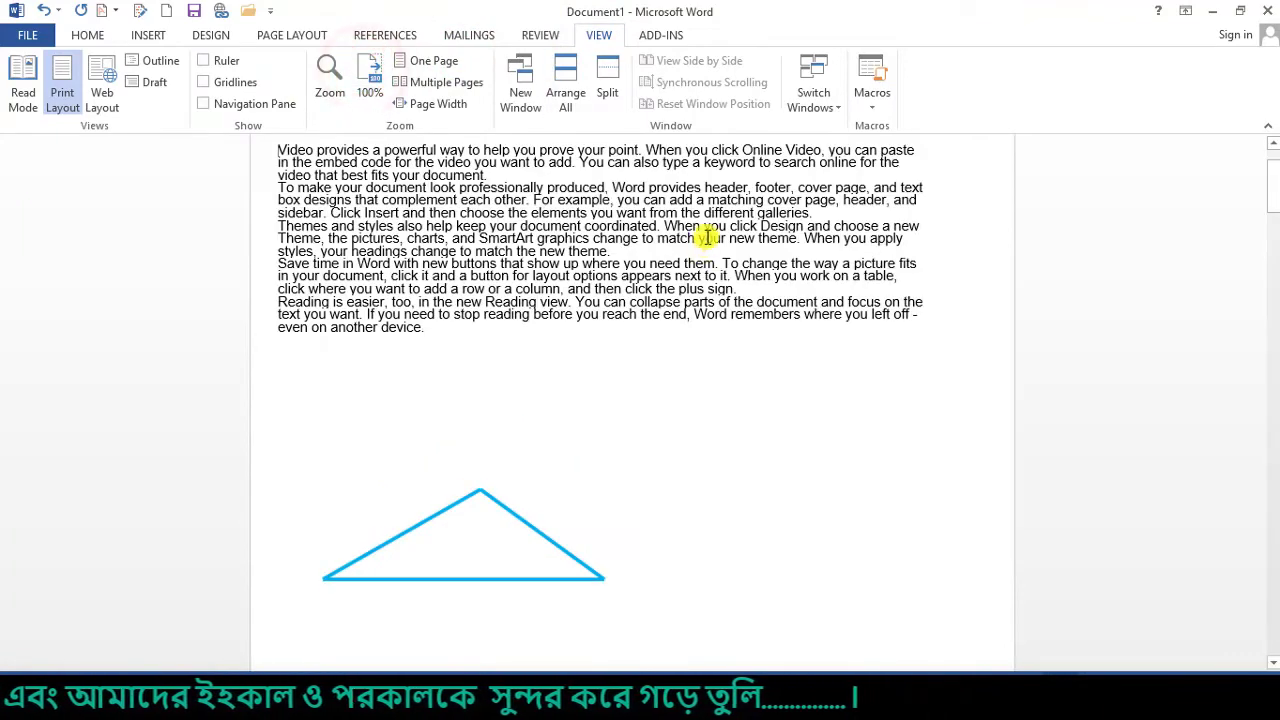
pyautogui.click(822, 104)
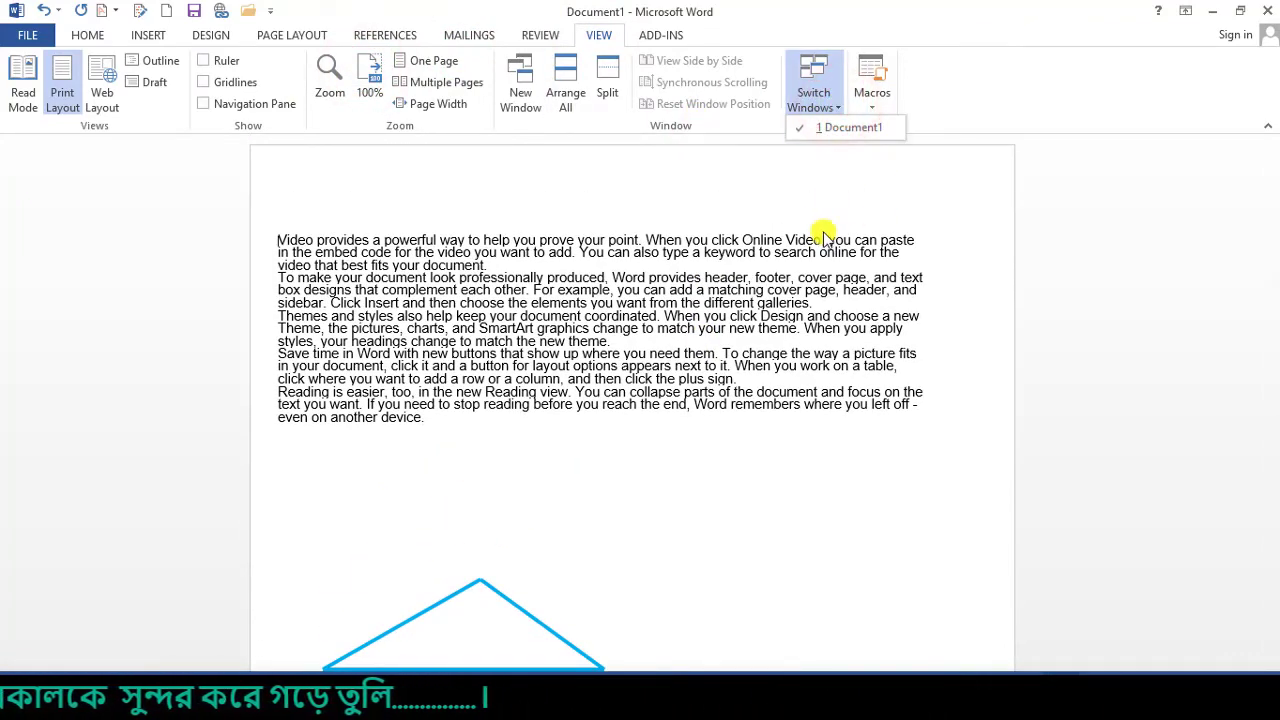
# - Close the window list, resize and reposition the restored Word window, then maximize it again
pyautogui.click(787, 222)
pyautogui.click(1240, 11)
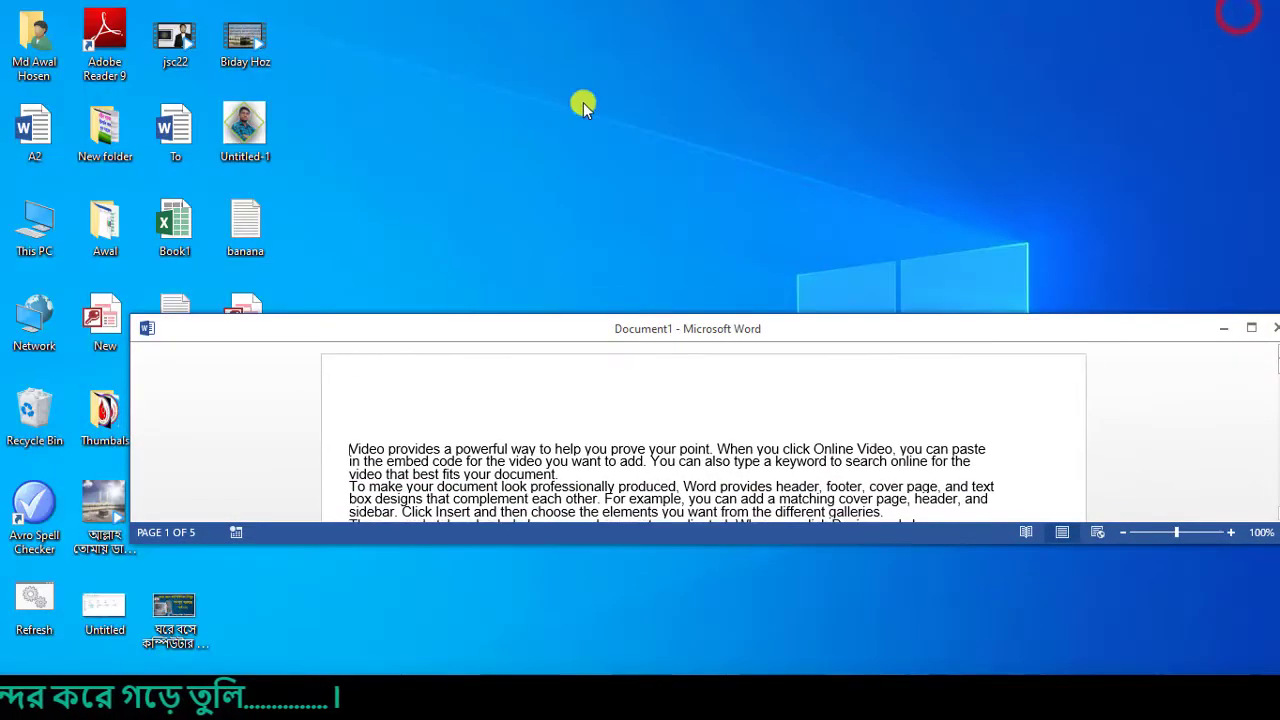
pyautogui.moveTo(128, 373); pyautogui.dragTo(669, 400)
pyautogui.moveTo(1113, 323); pyautogui.dragTo(686, 125)
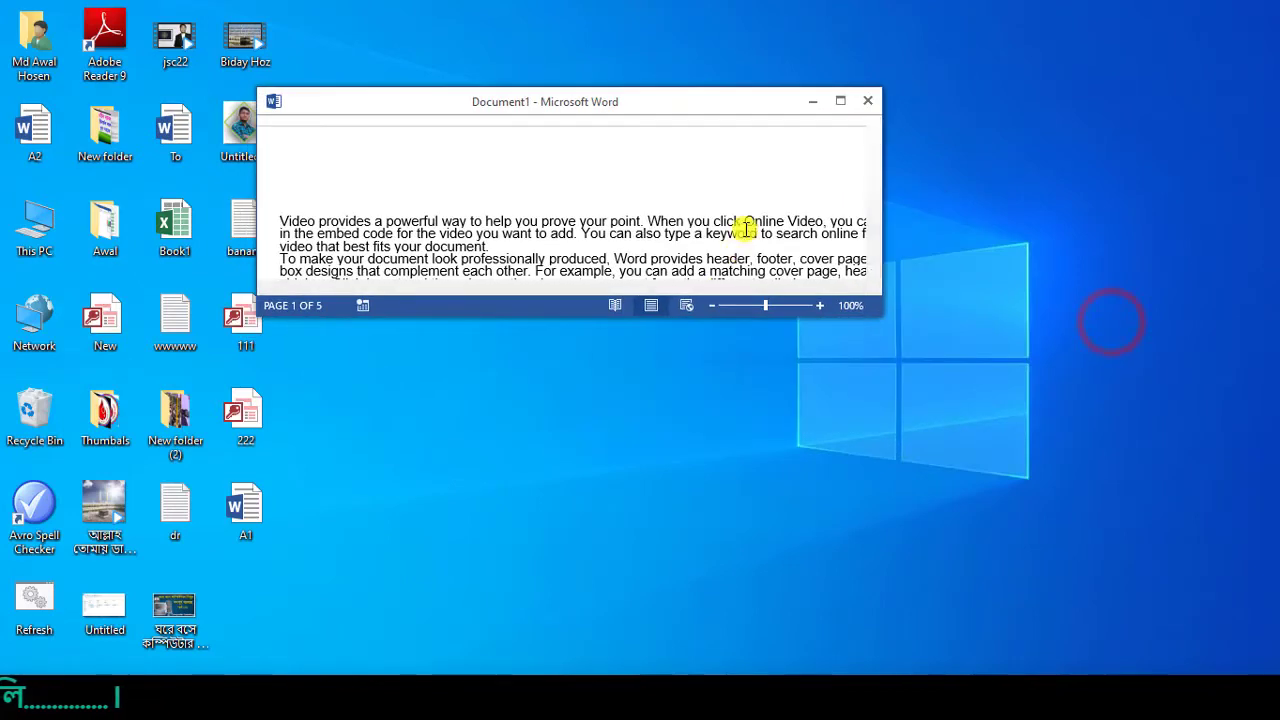
pyautogui.moveTo(700, 314); pyautogui.dragTo(790, 556)
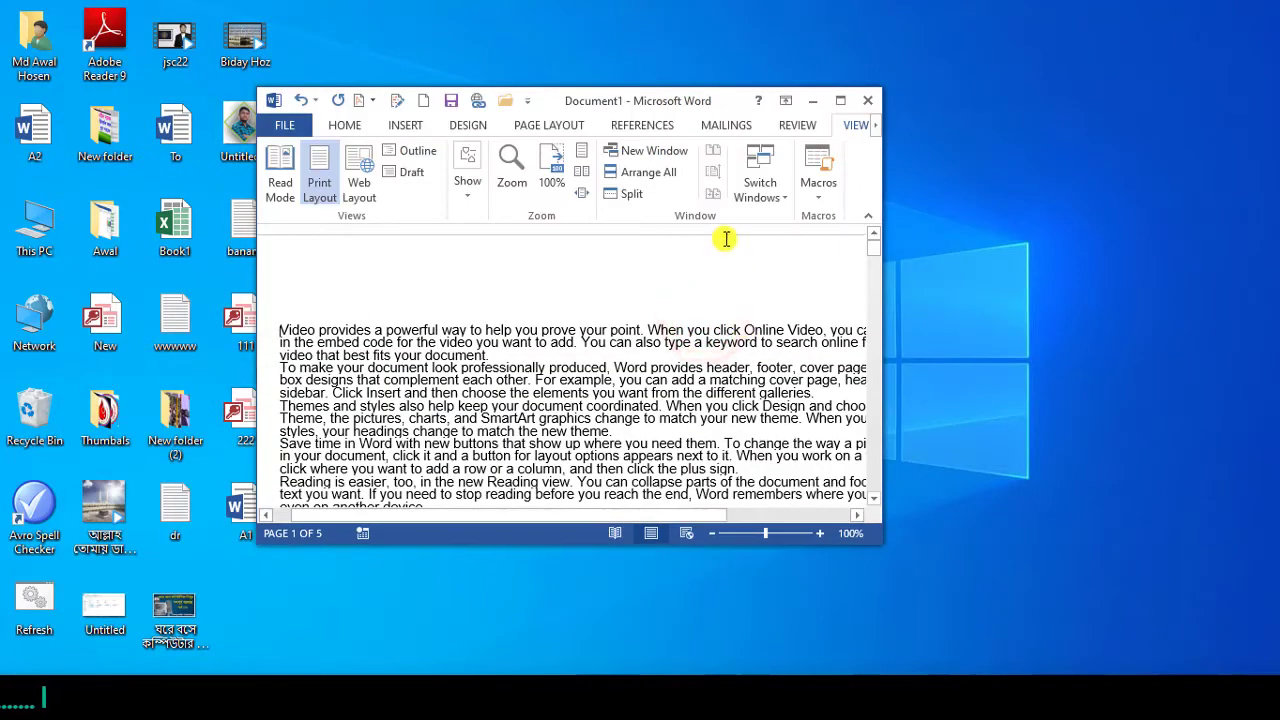
pyautogui.moveTo(726, 97); pyautogui.dragTo(760, 40)
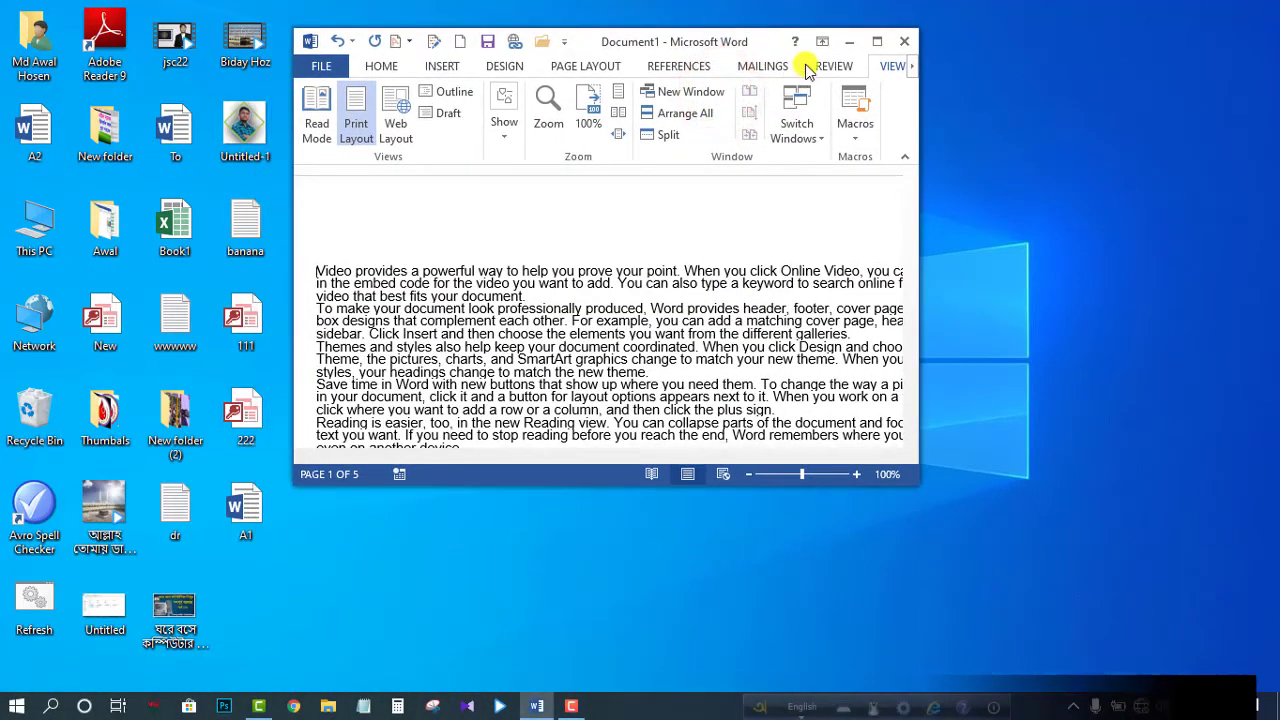
pyautogui.click(877, 41)
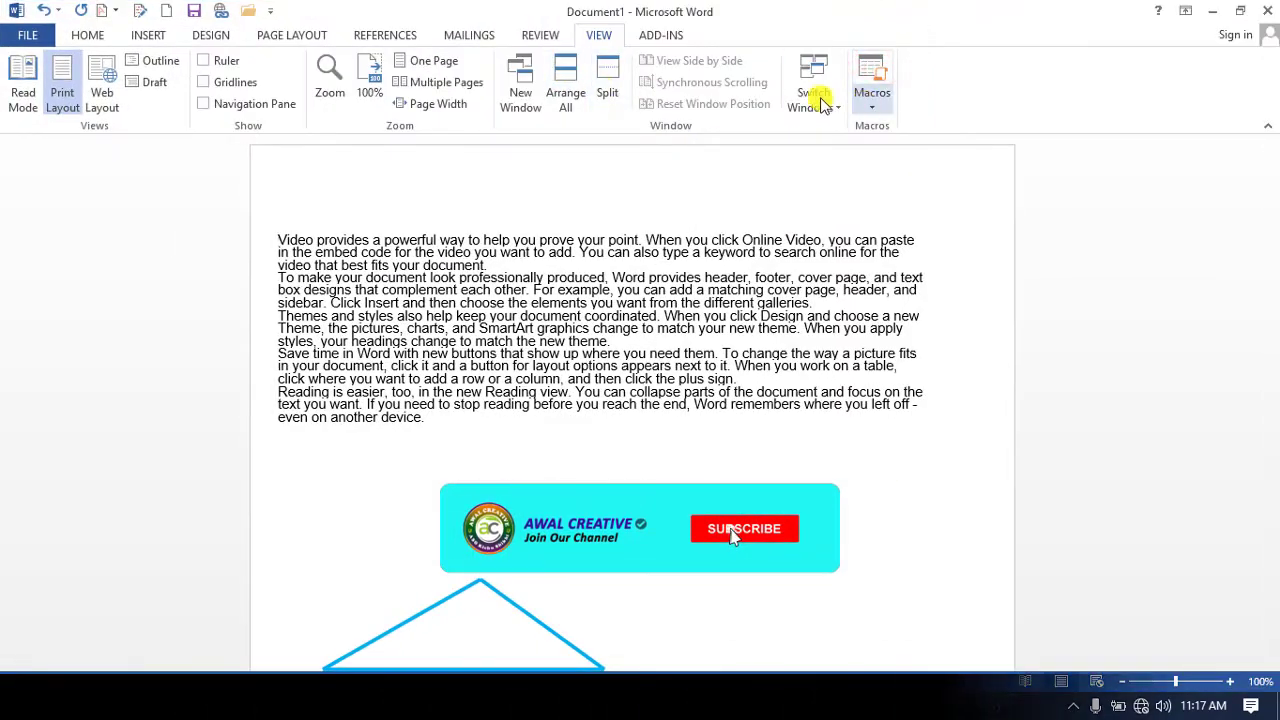
# - Open two new windows of the document, Document1:2 and Document1:3
pyautogui.click(512, 90)
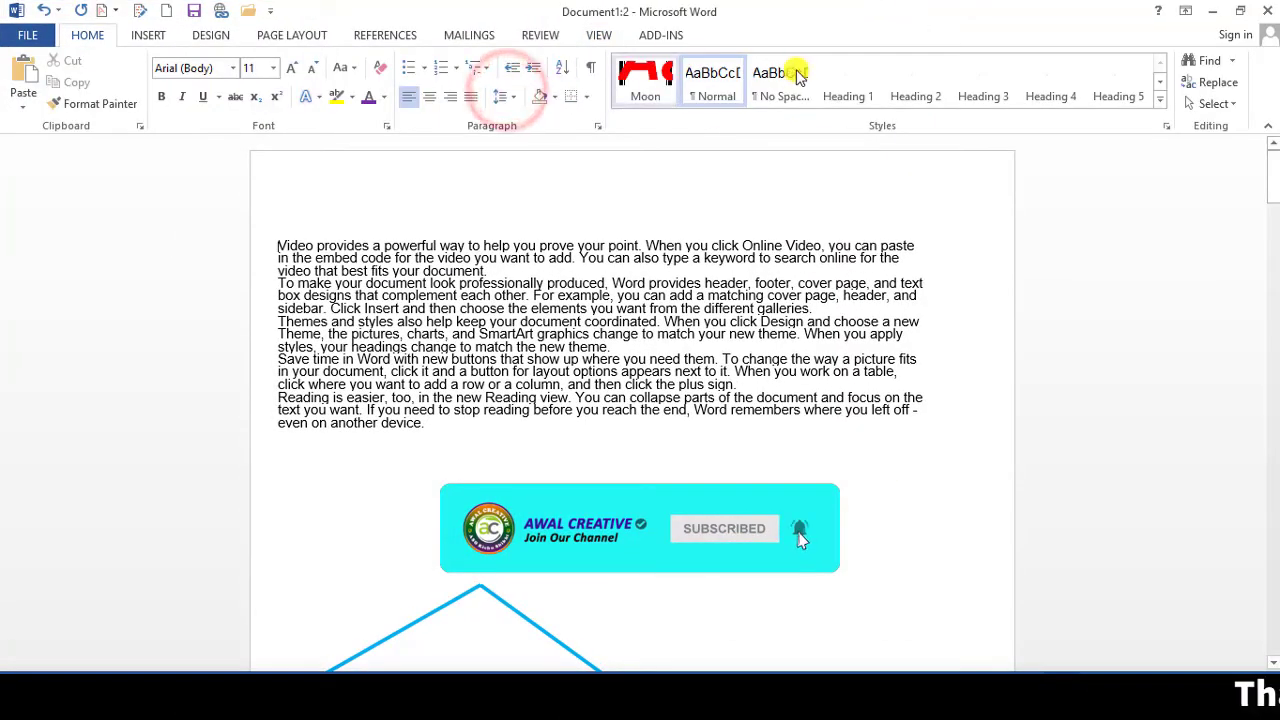
pyautogui.click(598, 34)
pyautogui.click(813, 90)
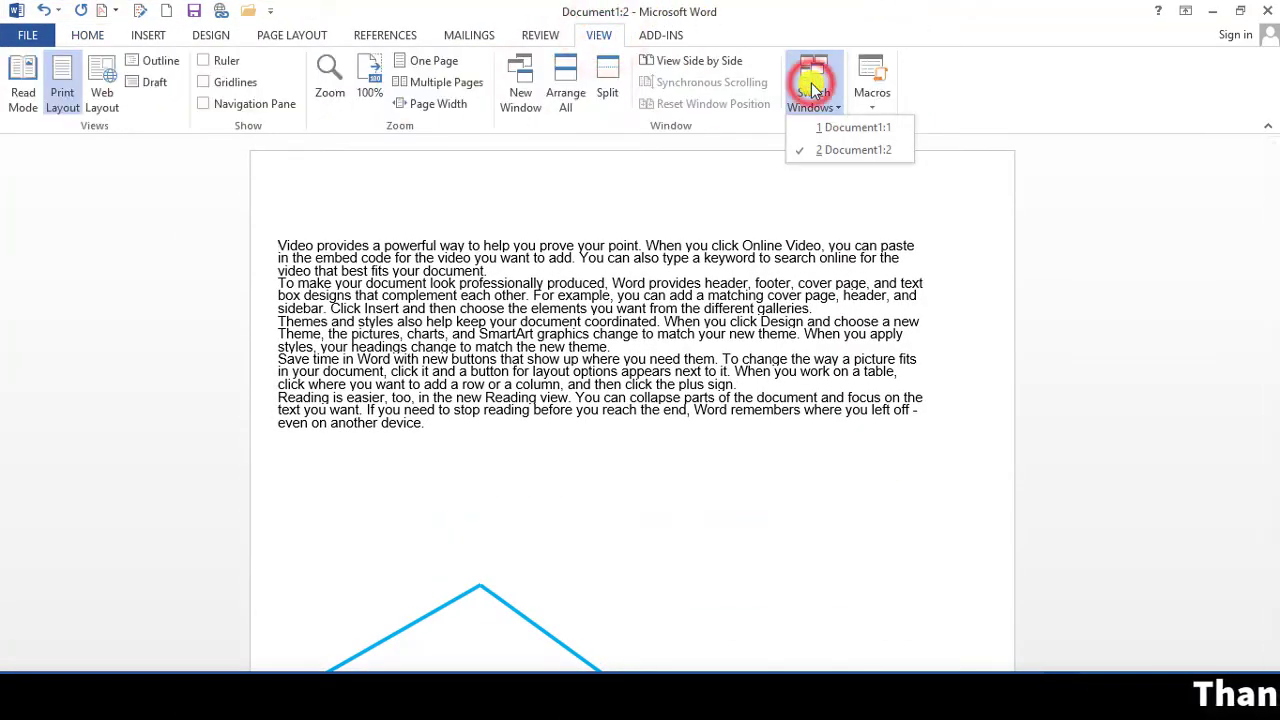
pyautogui.click(520, 92)
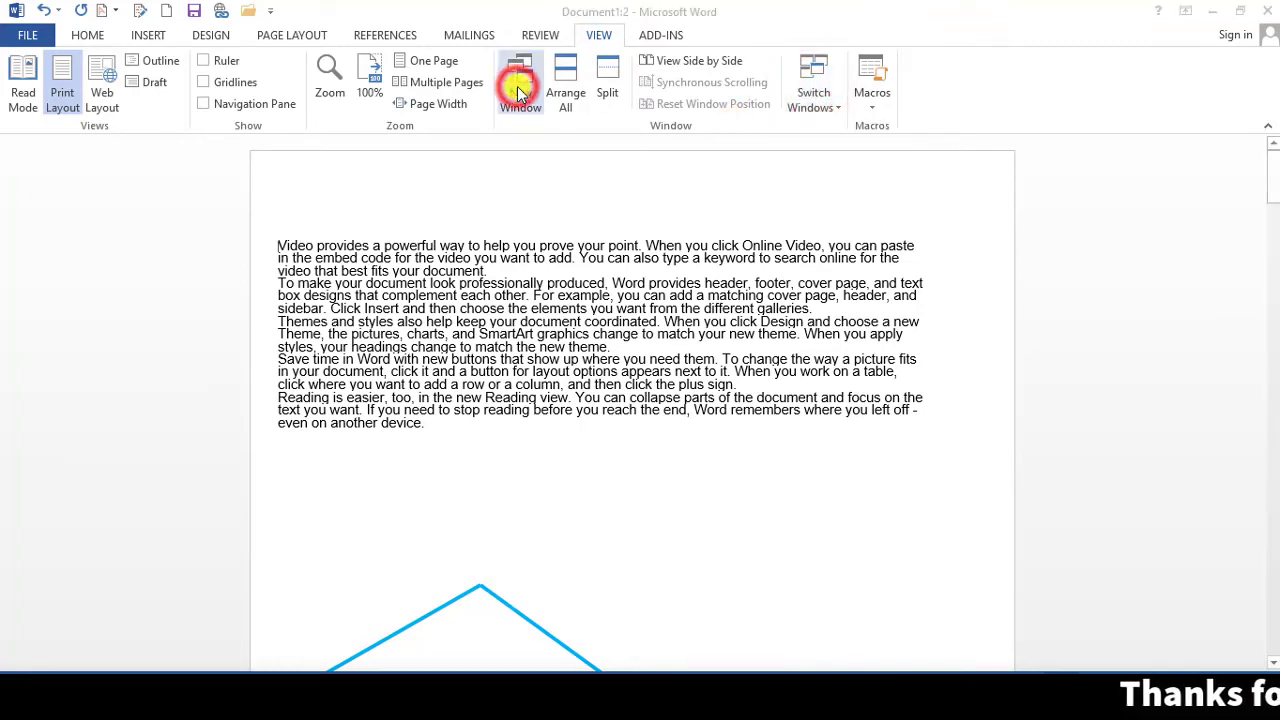
# - Restore Document1:3 and Document1:2 to floating windows and drag Document1:2 around to arrange them
pyautogui.click(1240, 12)
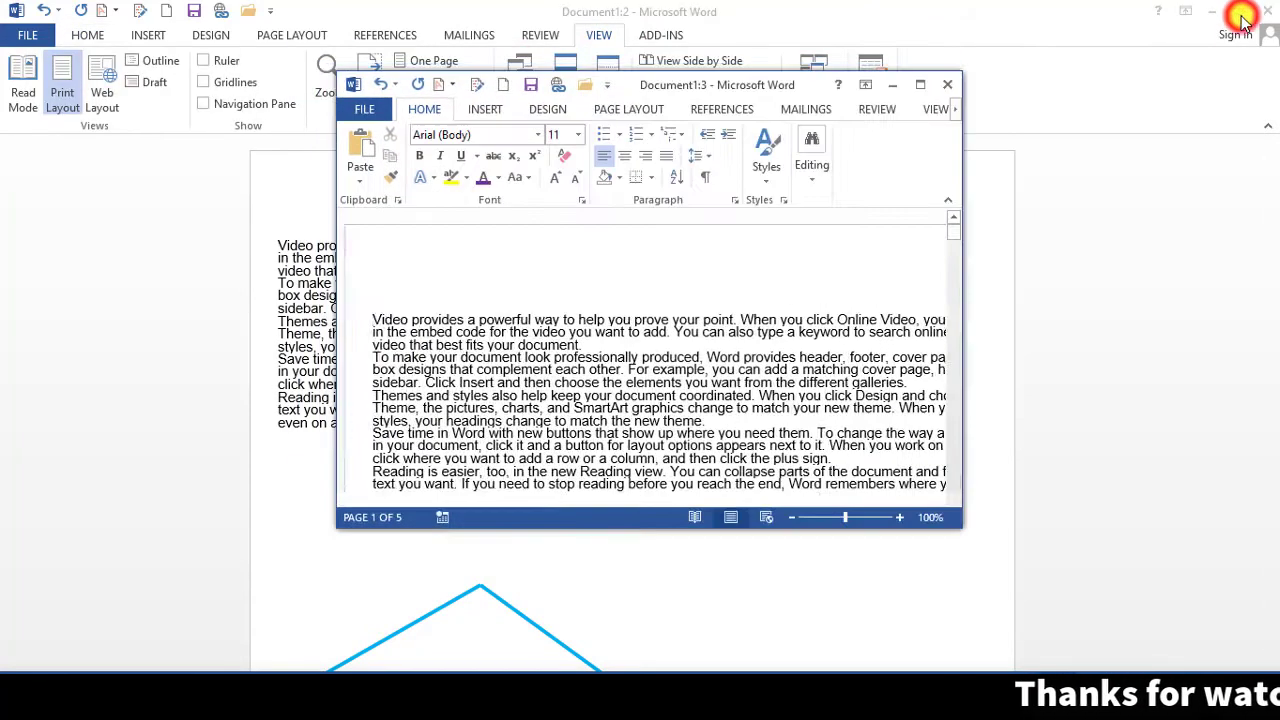
pyautogui.click(1238, 11)
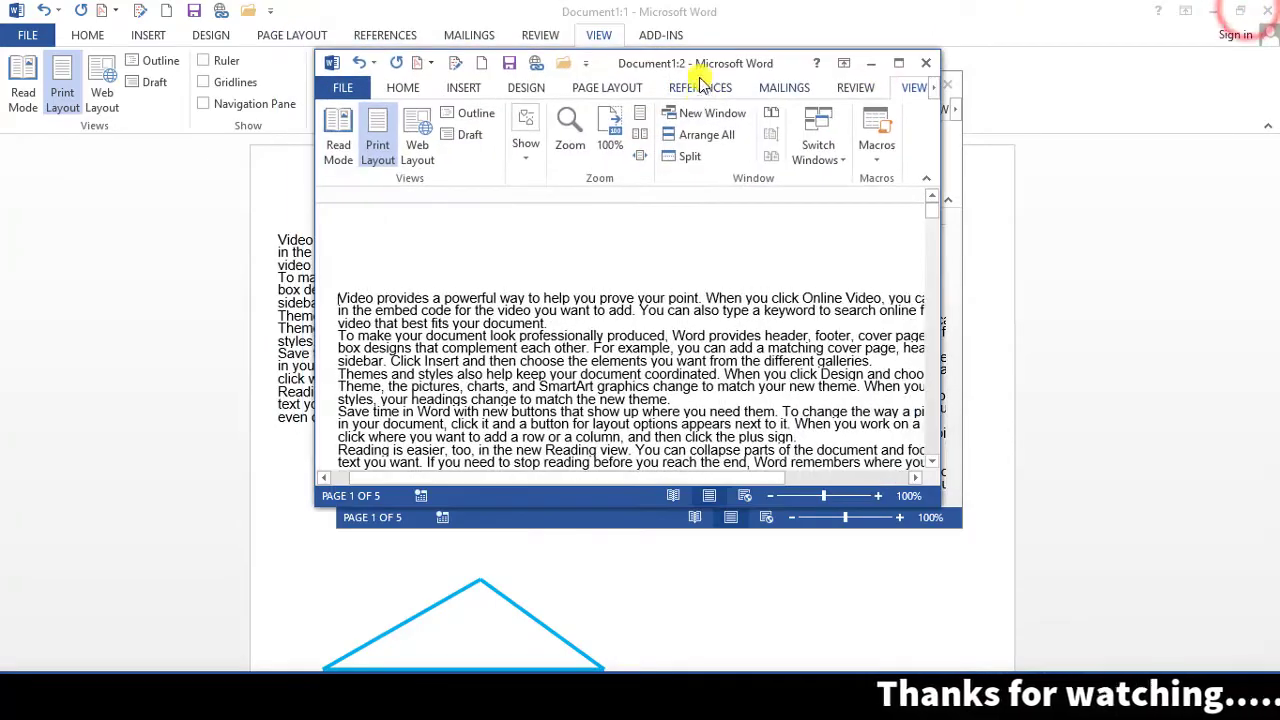
pyautogui.moveTo(797, 62); pyautogui.dragTo(524, 250)
pyautogui.moveTo(385, 224); pyautogui.dragTo(270, 8)
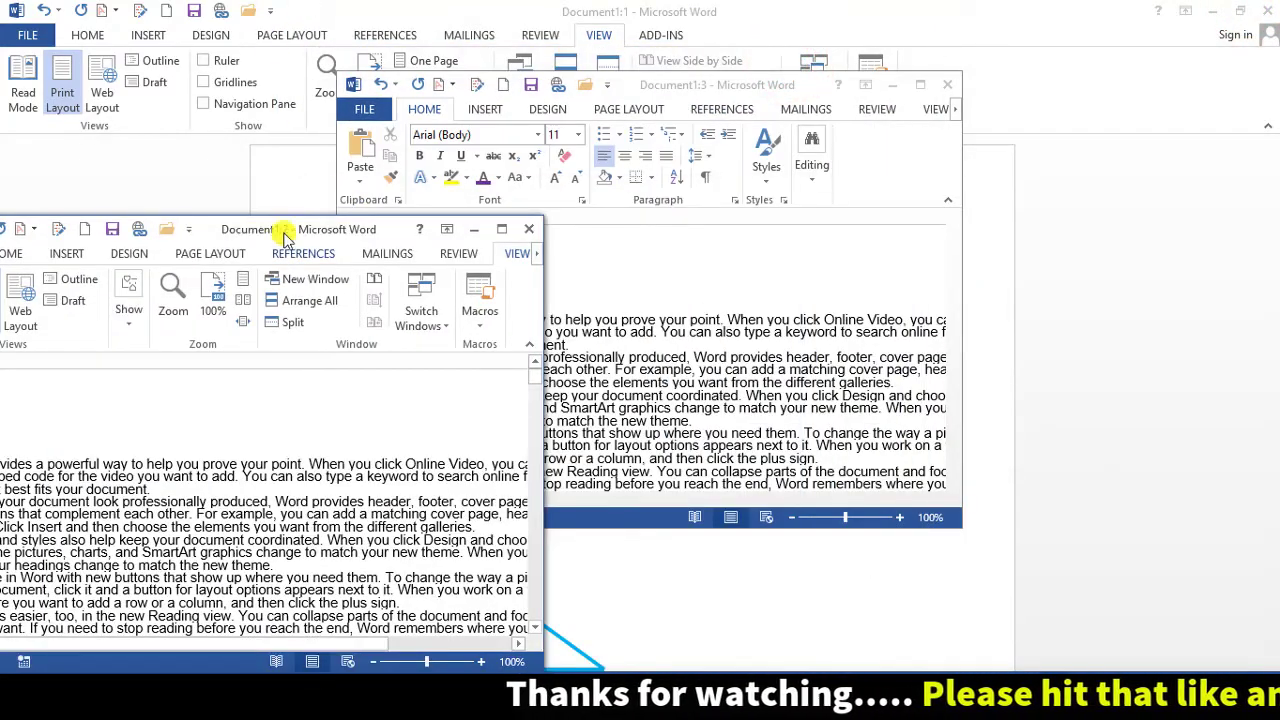
pyautogui.moveTo(388, 230); pyautogui.dragTo(678, 170)
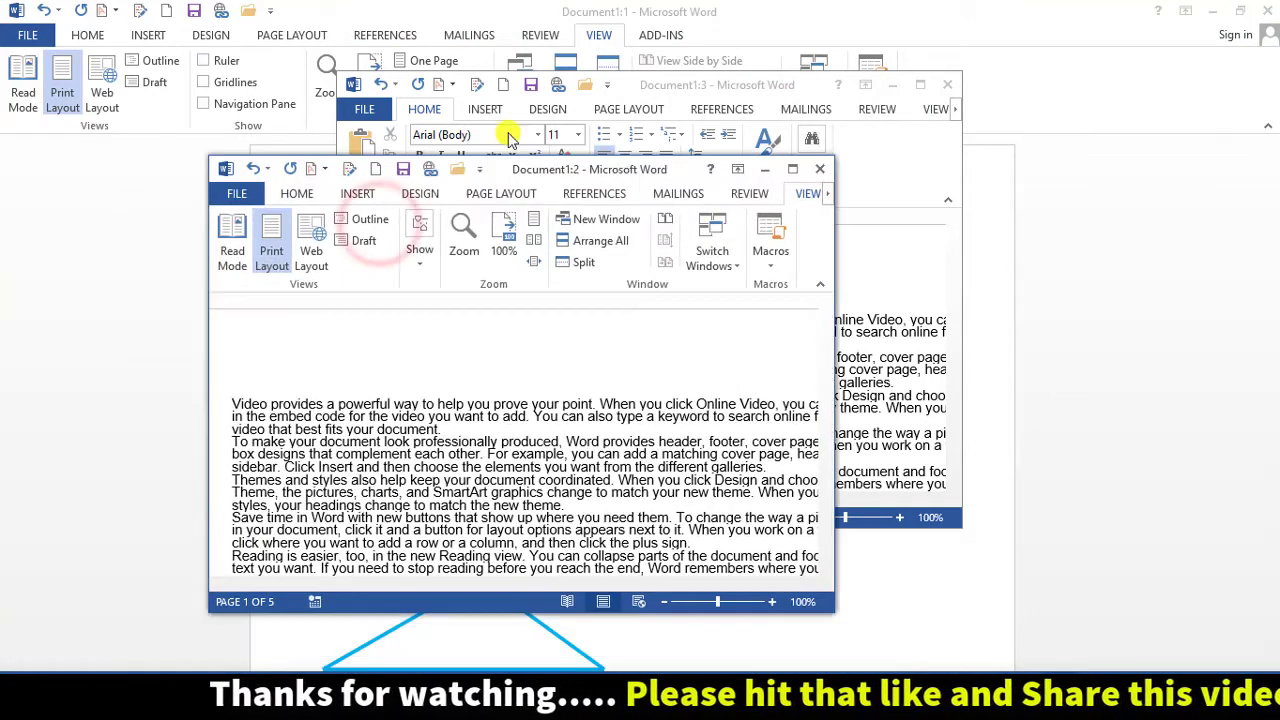
pyautogui.click(740, 258)
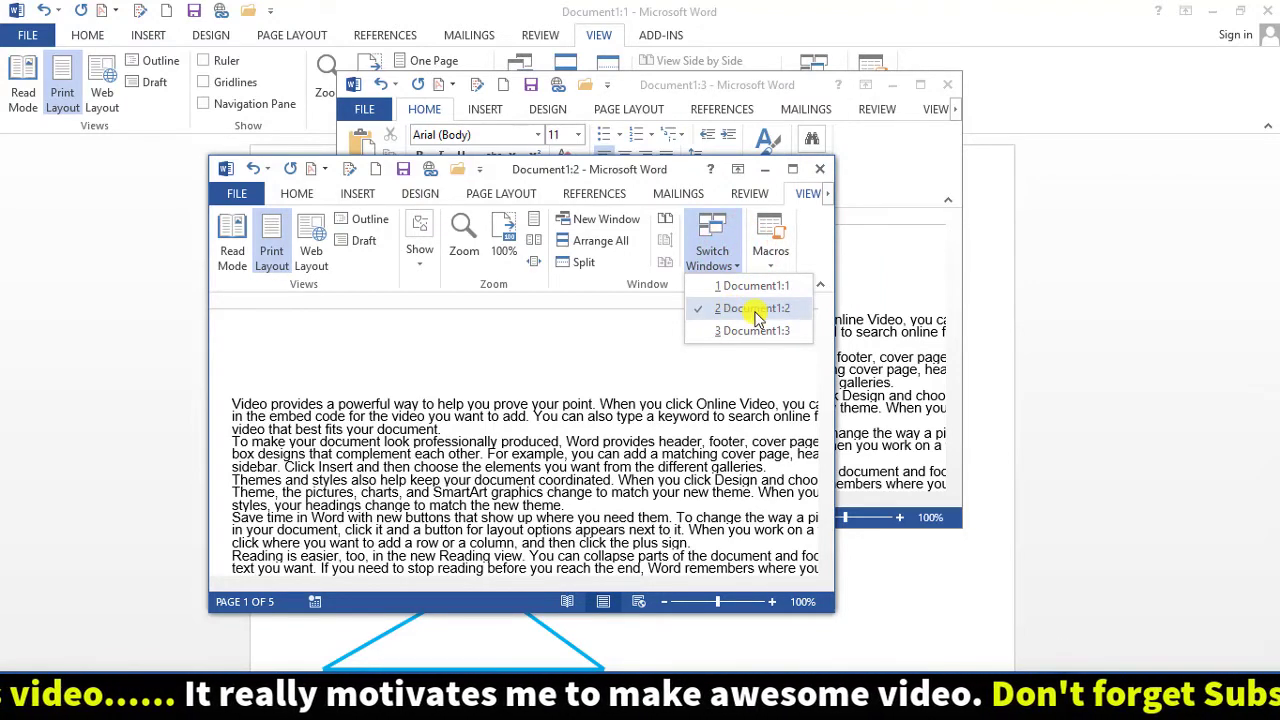
# - Switch to Document1:3 through Switch Windows and maximize it to full screen
pyautogui.click(750, 286)
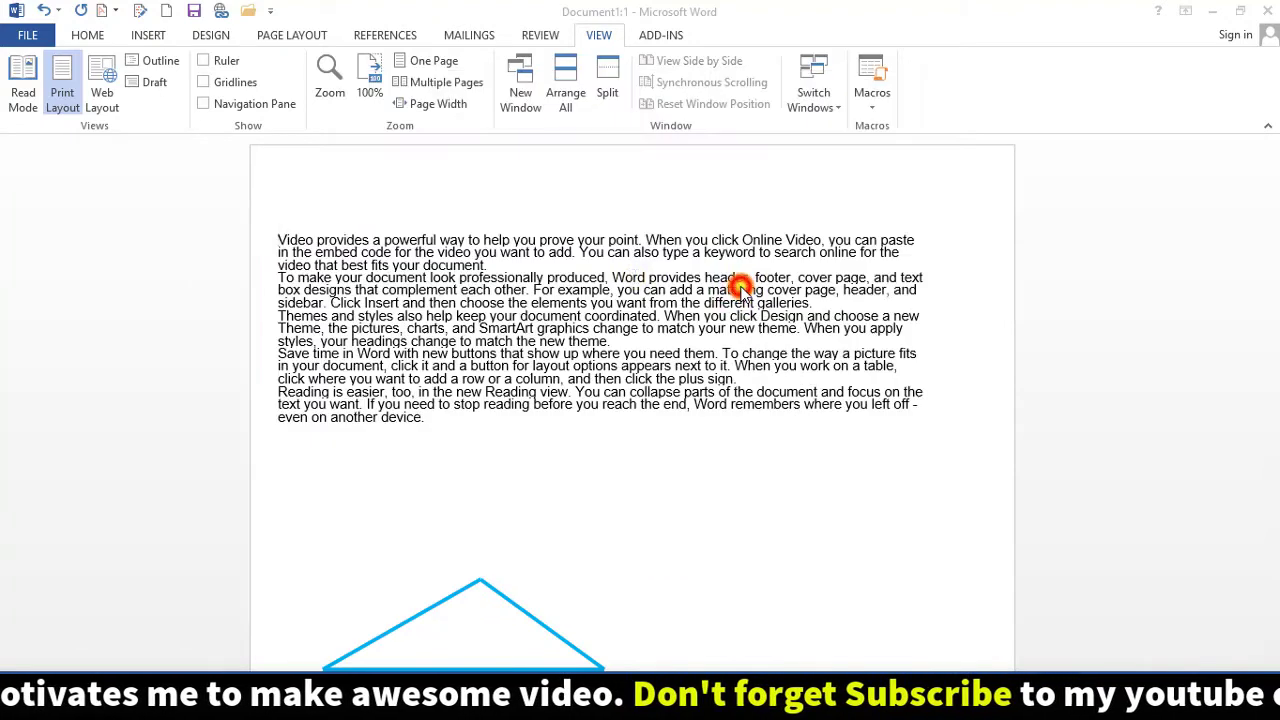
pyautogui.click(818, 98)
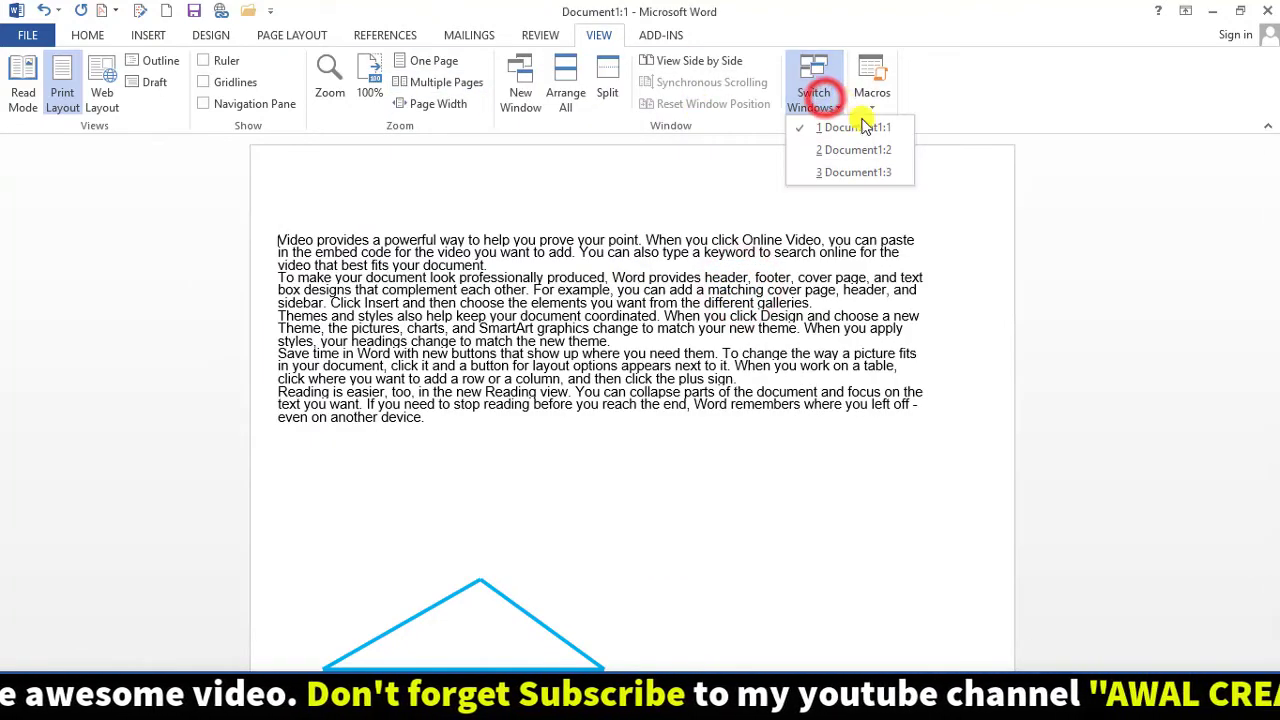
pyautogui.click(869, 176)
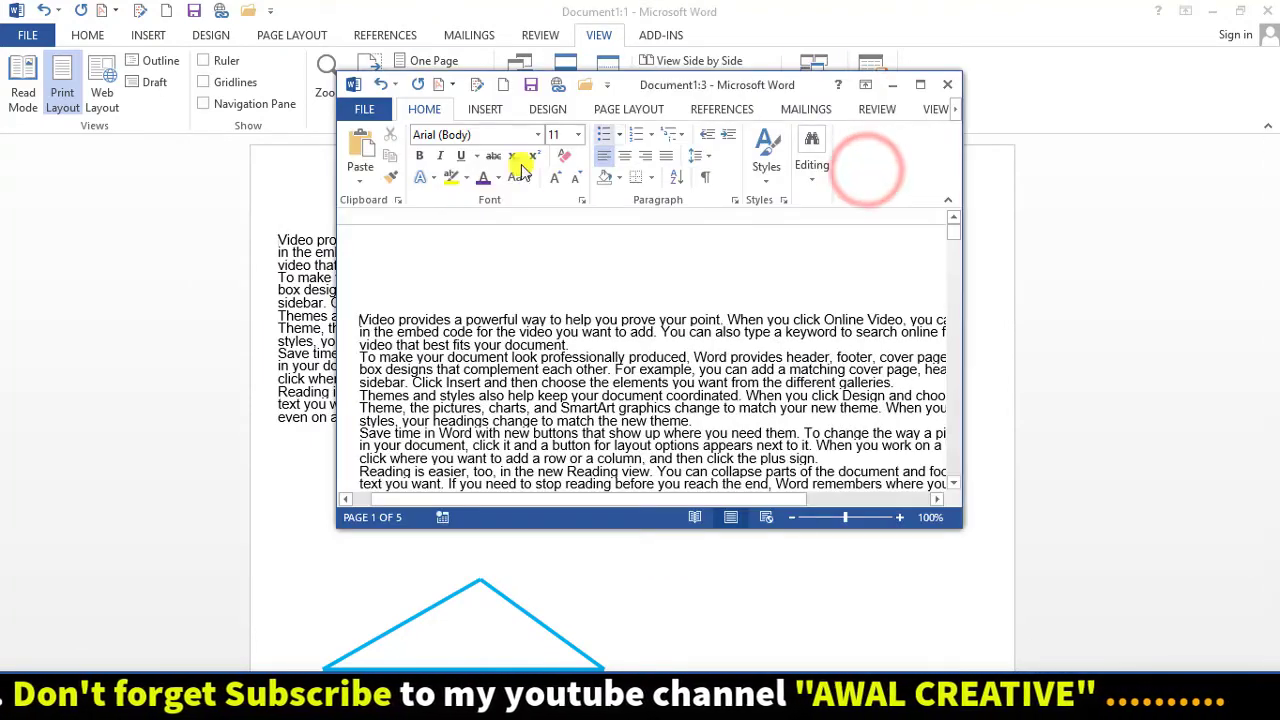
pyautogui.moveTo(752, 80)
pyautogui.mouseDown()
pyautogui.moveTo(772, 103)
pyautogui.moveTo(749, 70)
pyautogui.moveTo(768, 73)
pyautogui.mouseUp()
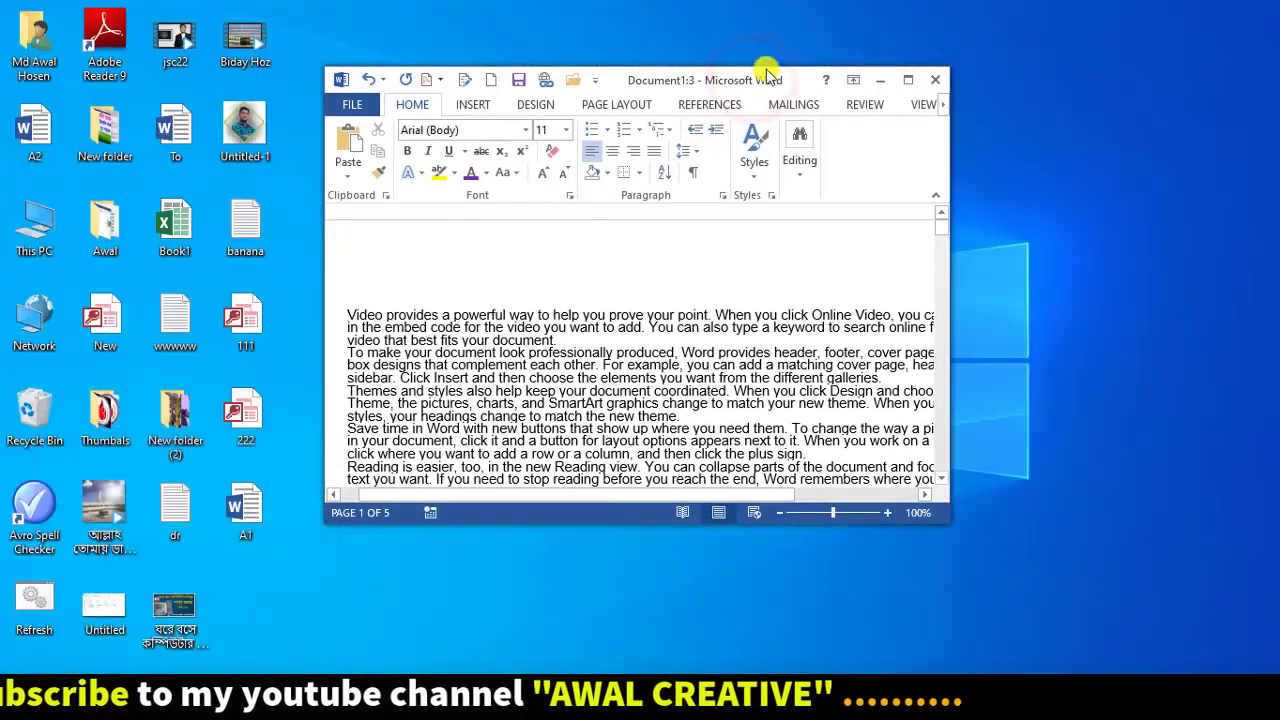
pyautogui.click(913, 82)
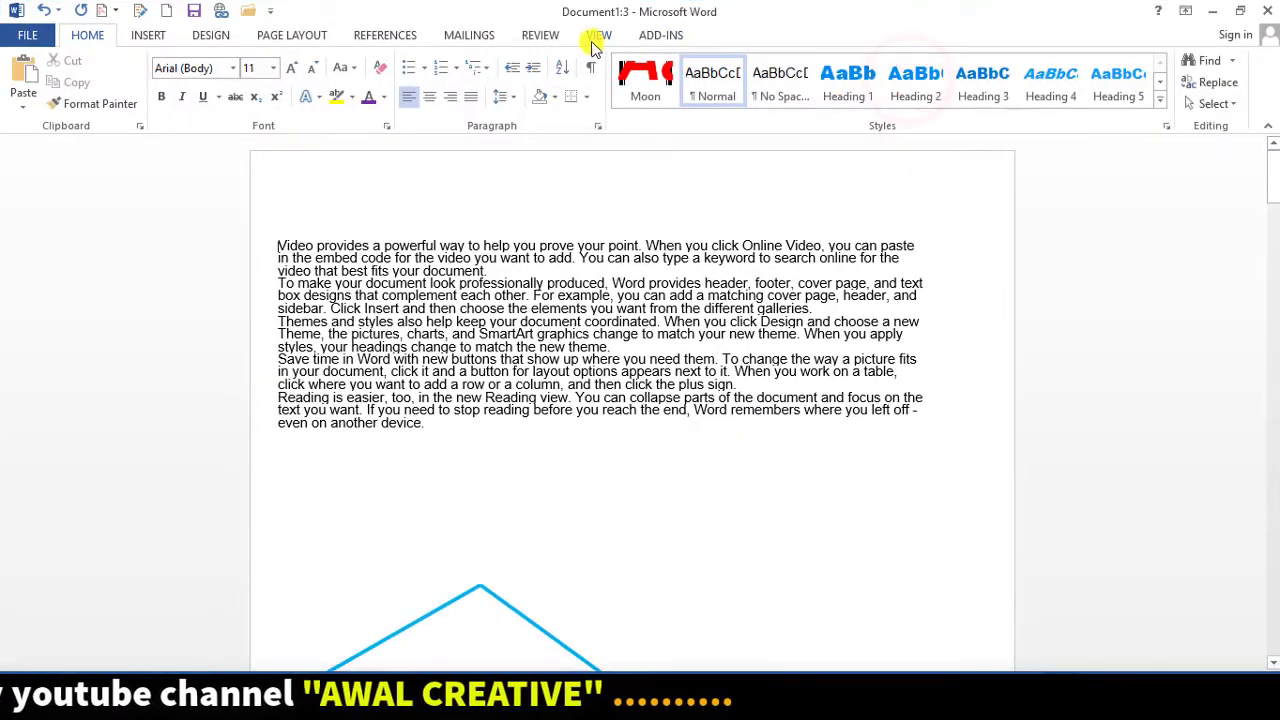
# - Check the open-windows list on the View tab, then open the Macros dropdown
pyautogui.click(592, 40)
pyautogui.click(832, 106)
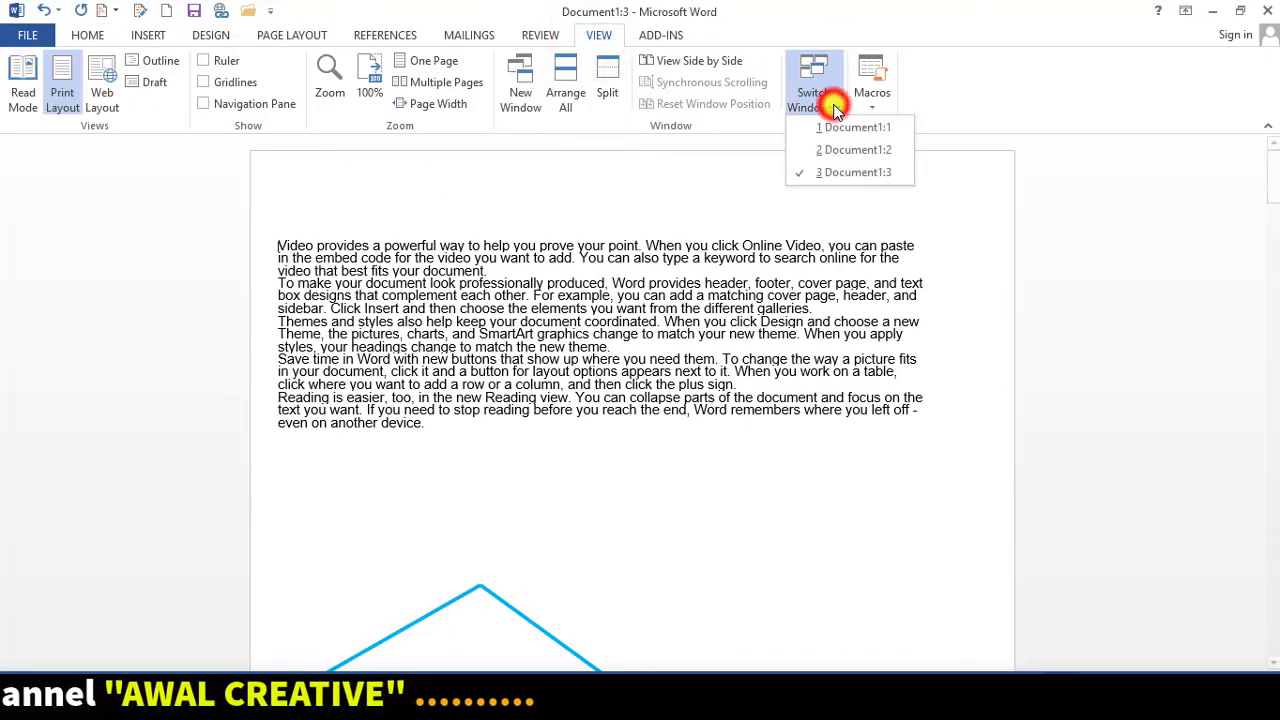
pyautogui.click(1006, 40)
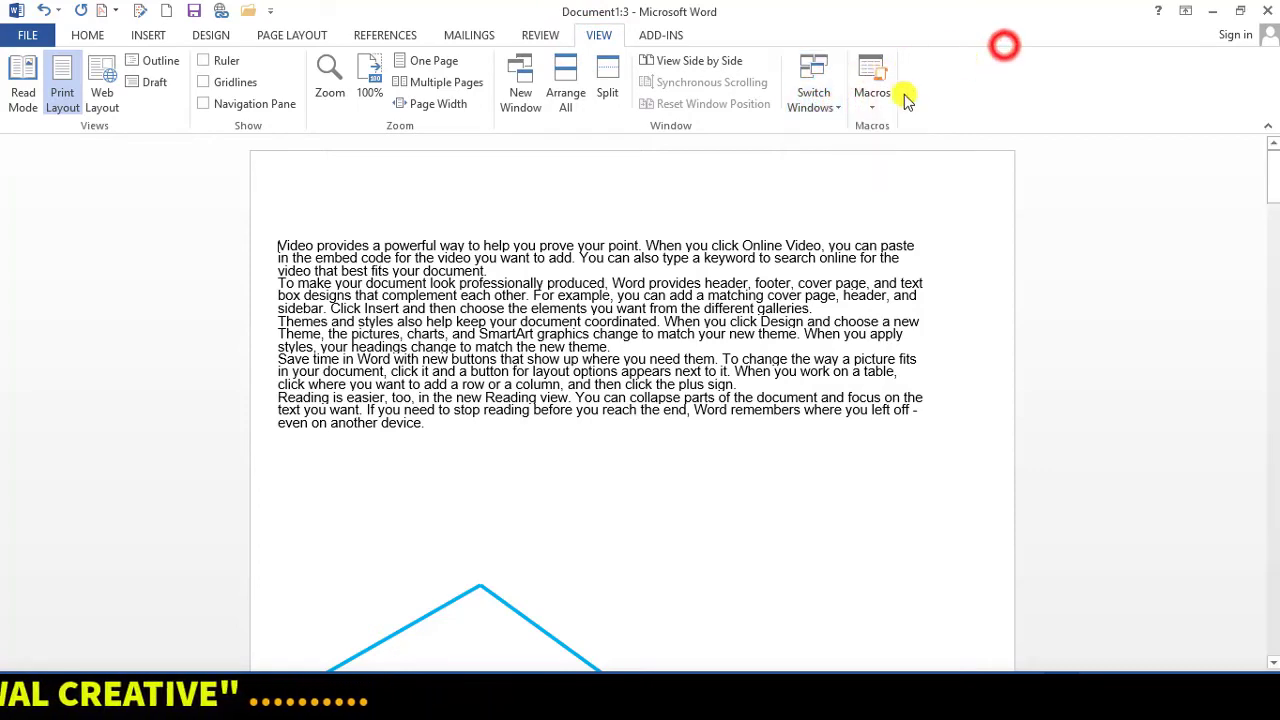
pyautogui.click(880, 105)
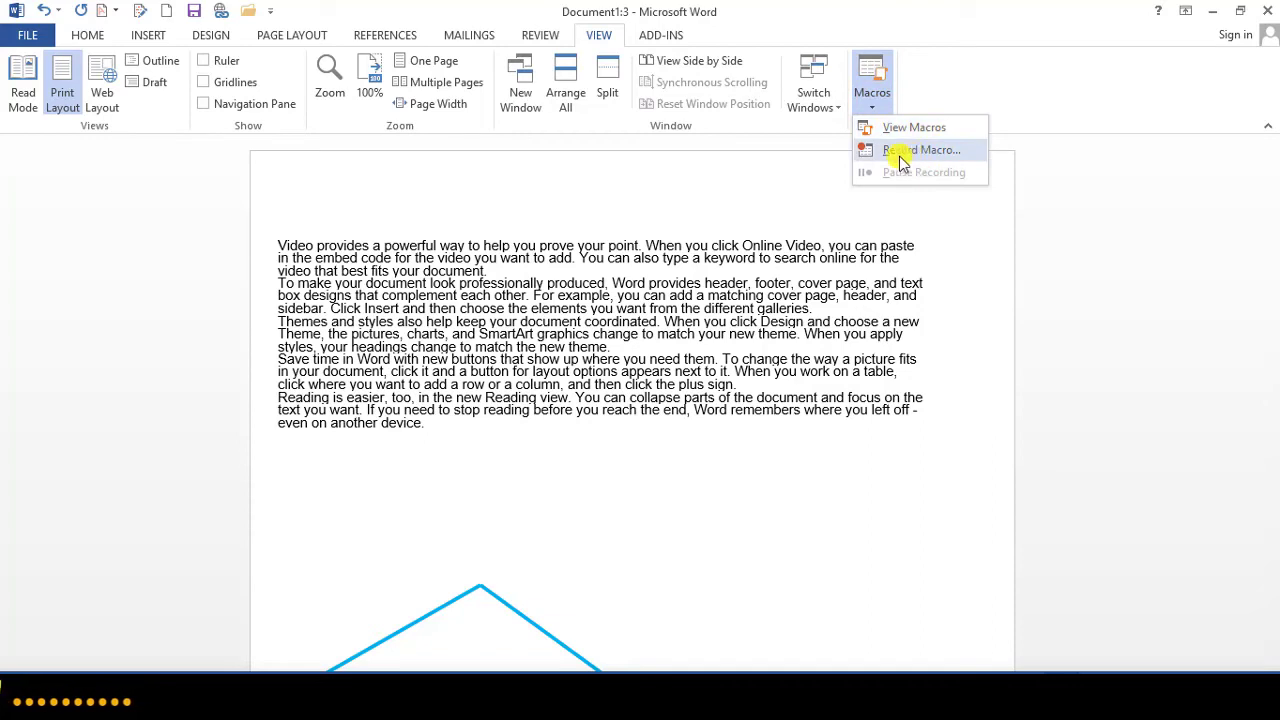
# - Start recording macro awal via the Button option, then pause and stop it without any actions
pyautogui.click(955, 158)
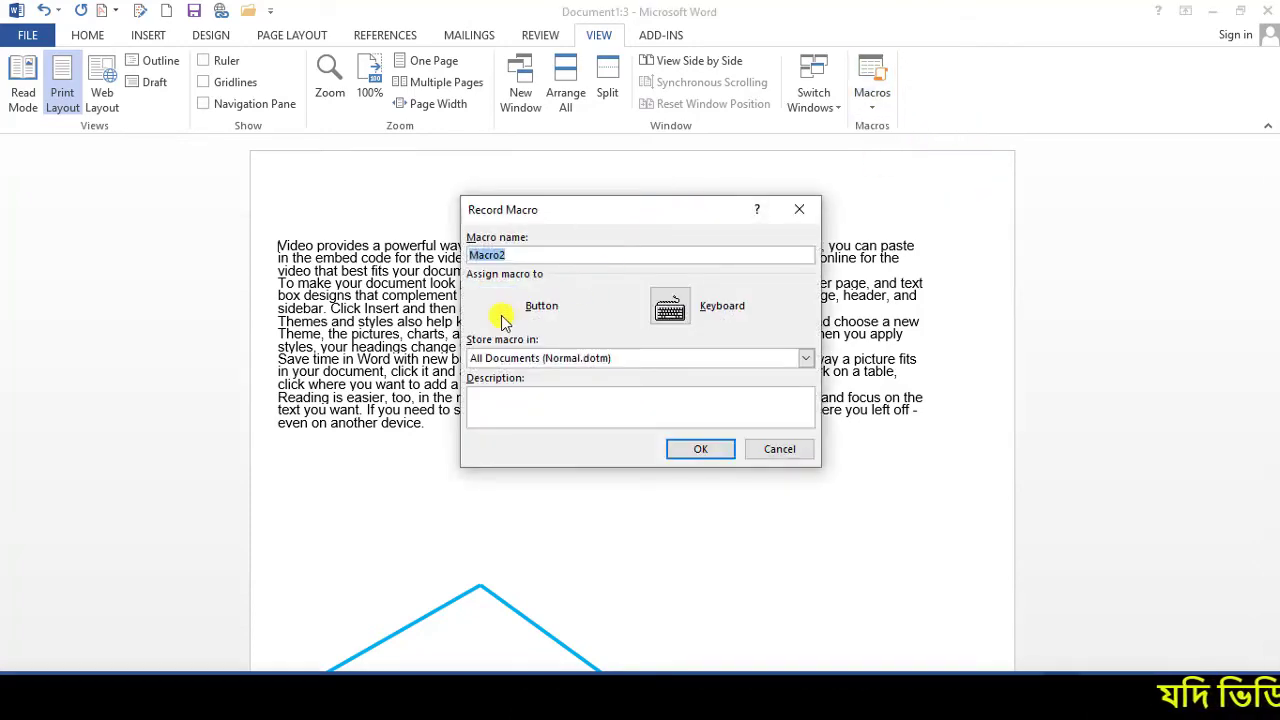
pyautogui.moveTo(590, 218); pyautogui.dragTo(704, 128)
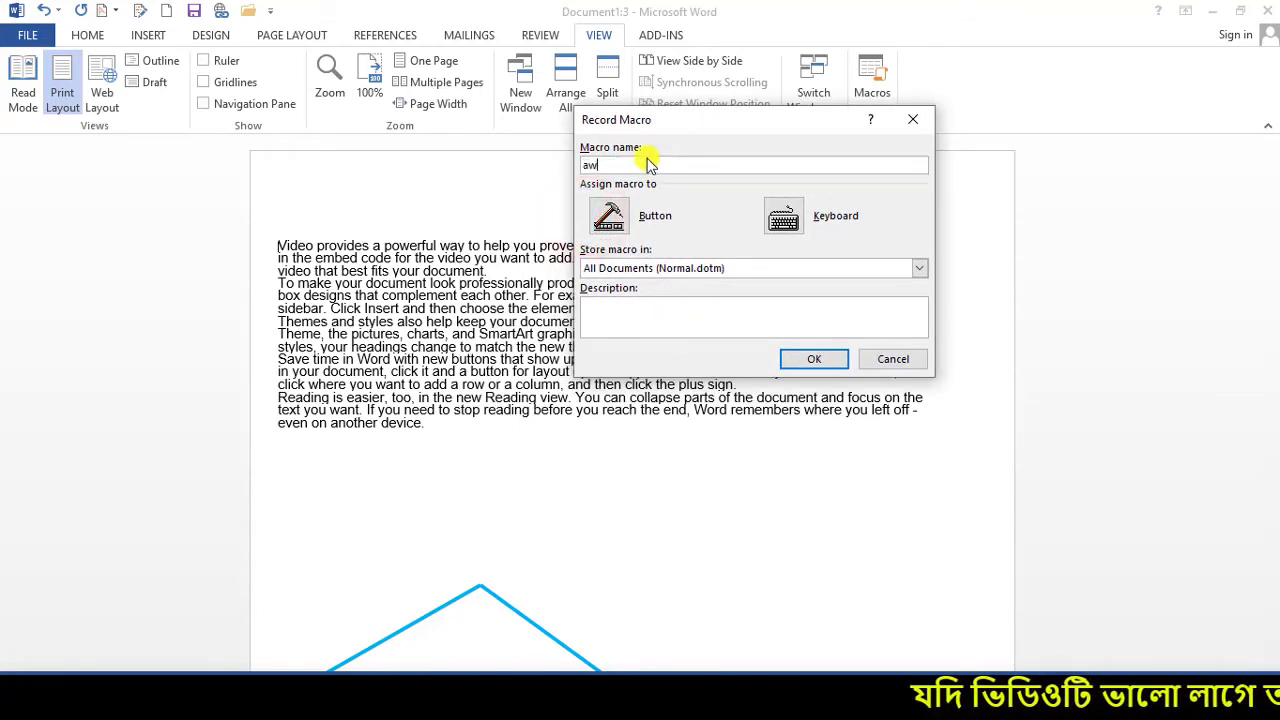
pyautogui.click(607, 220)
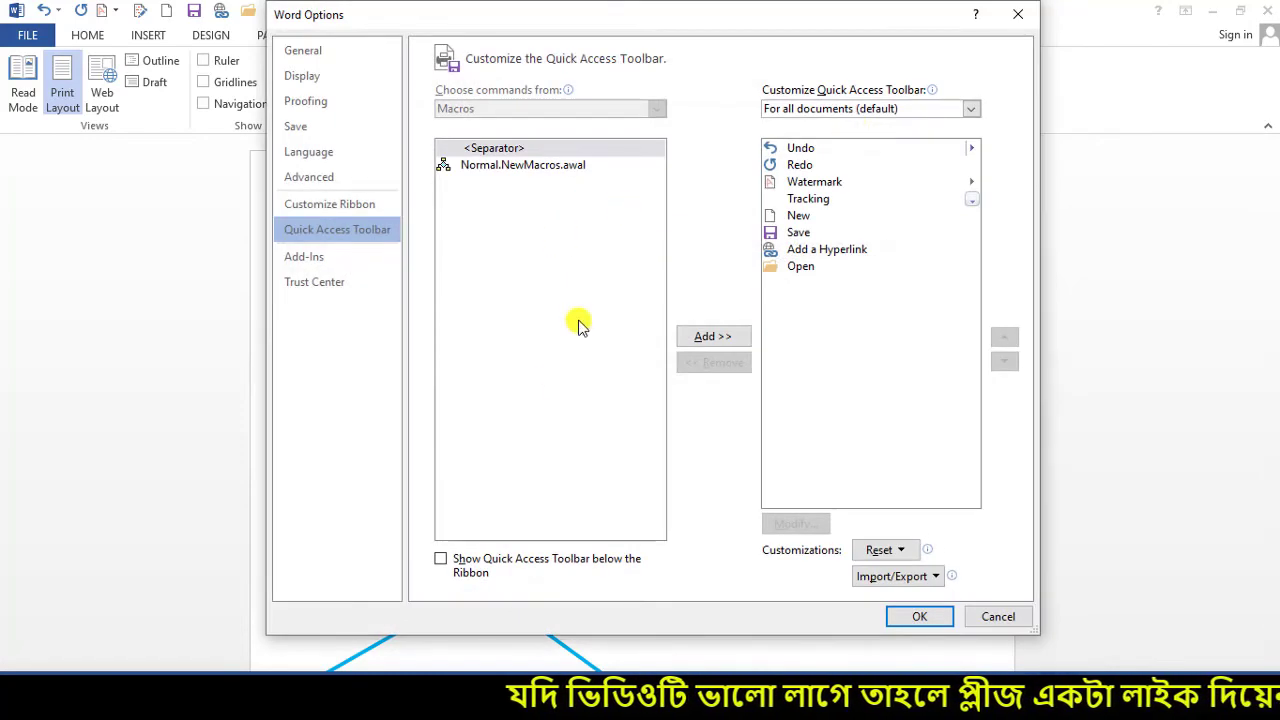
pyautogui.click(1020, 15)
pyautogui.click(872, 105)
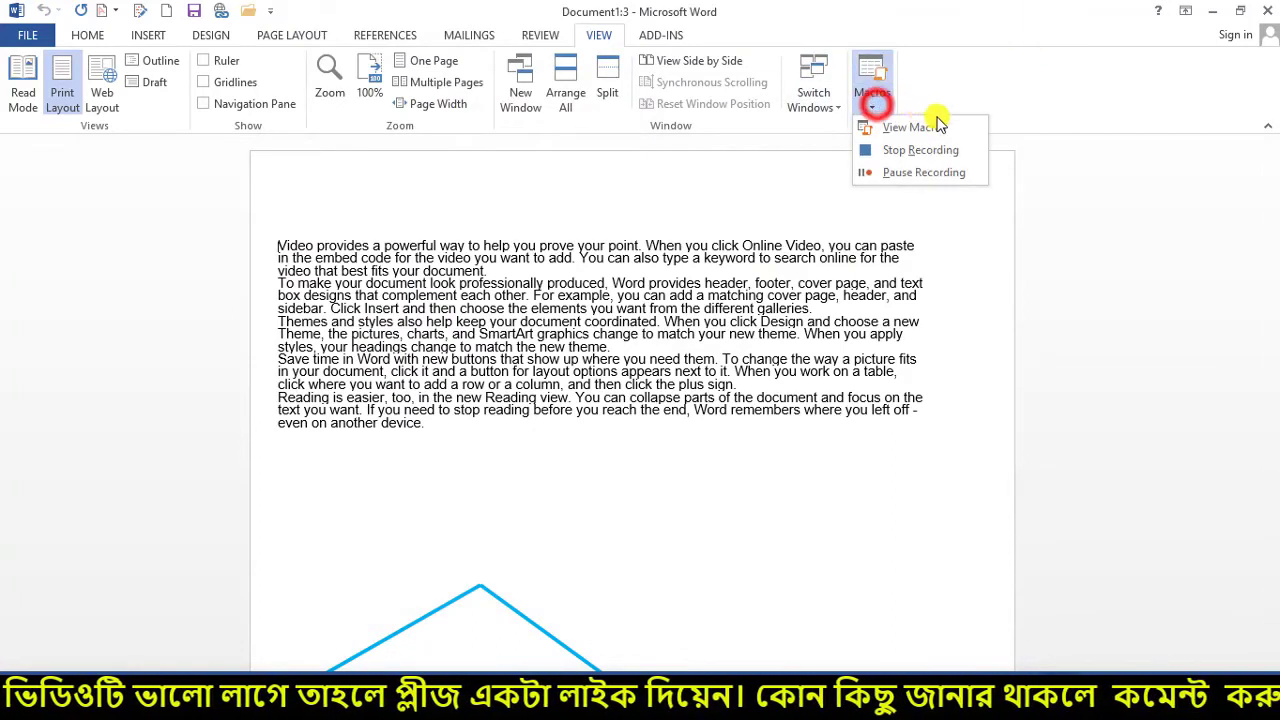
pyautogui.click(866, 173)
pyautogui.click(878, 95)
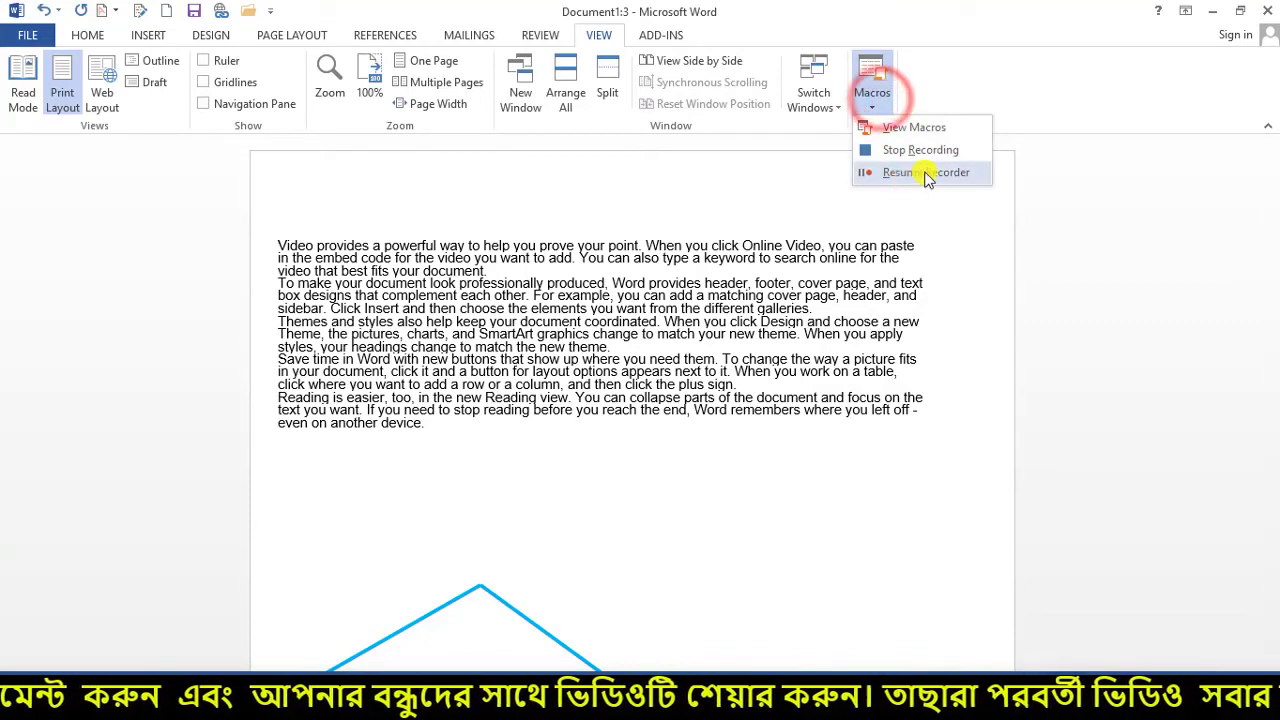
pyautogui.click(872, 150)
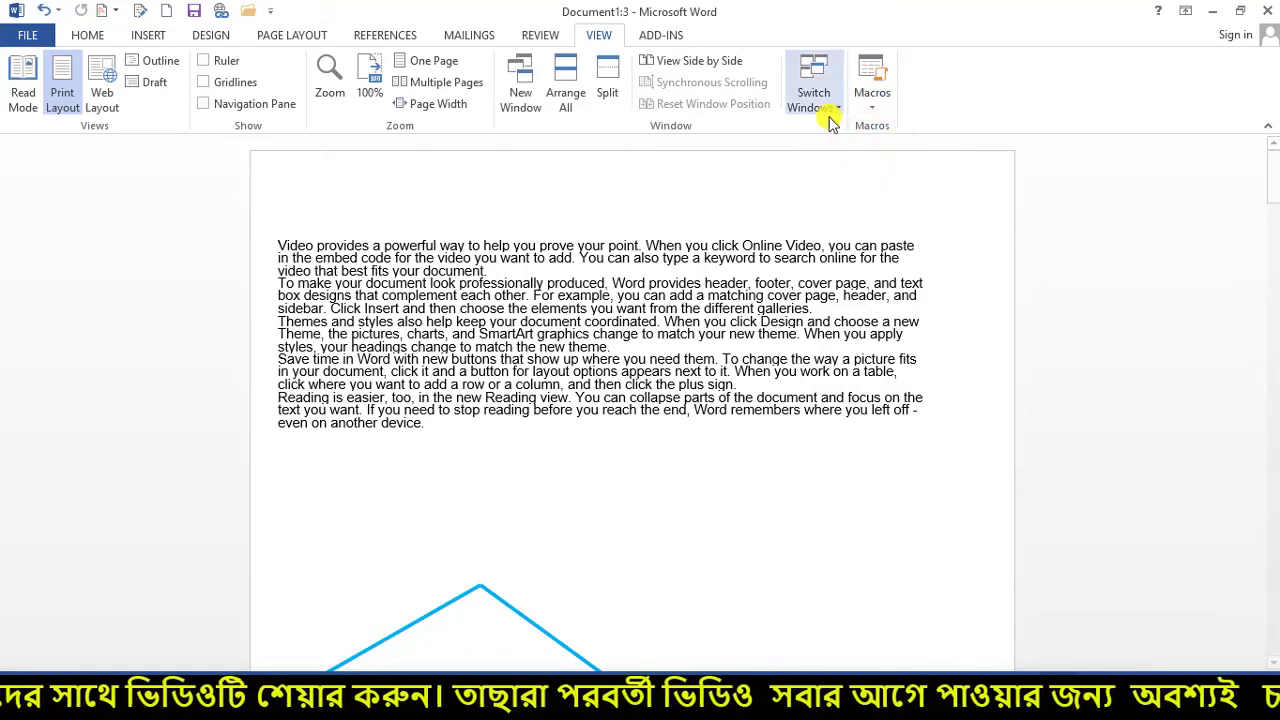
# - Open View Macros, select awal and edit it in the Visual Basic editor
pyautogui.click(872, 104)
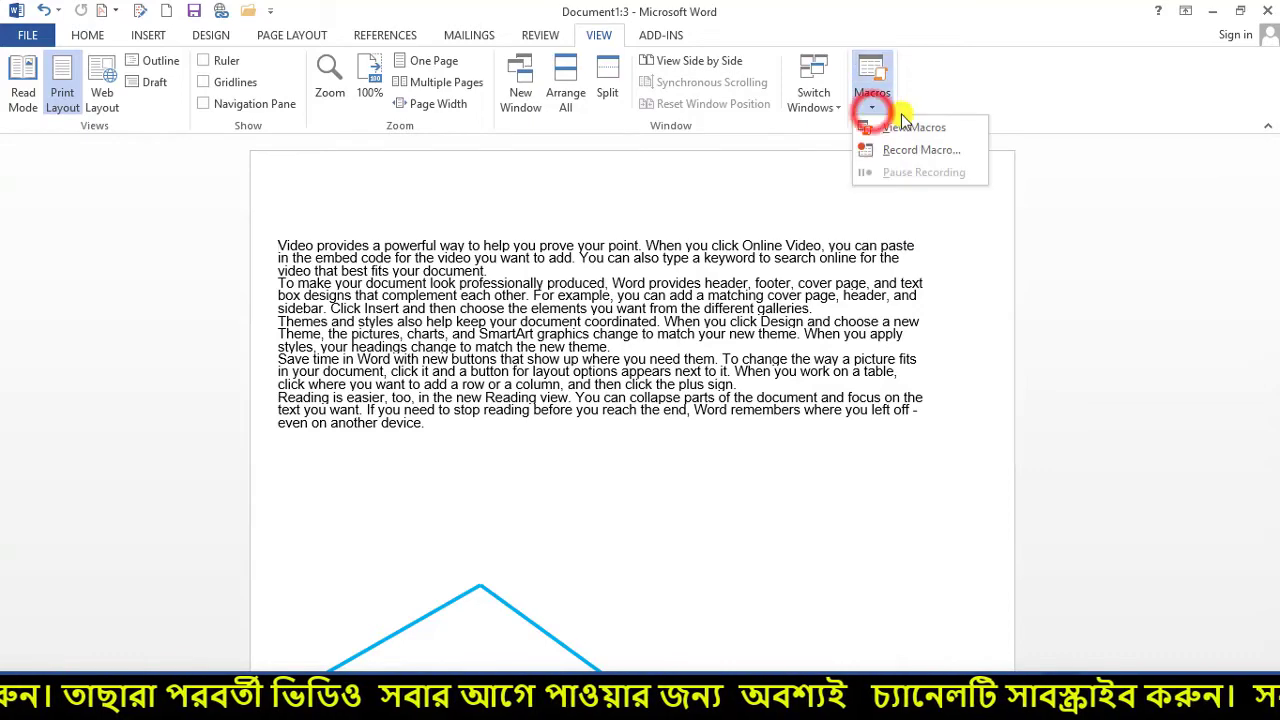
pyautogui.click(920, 128)
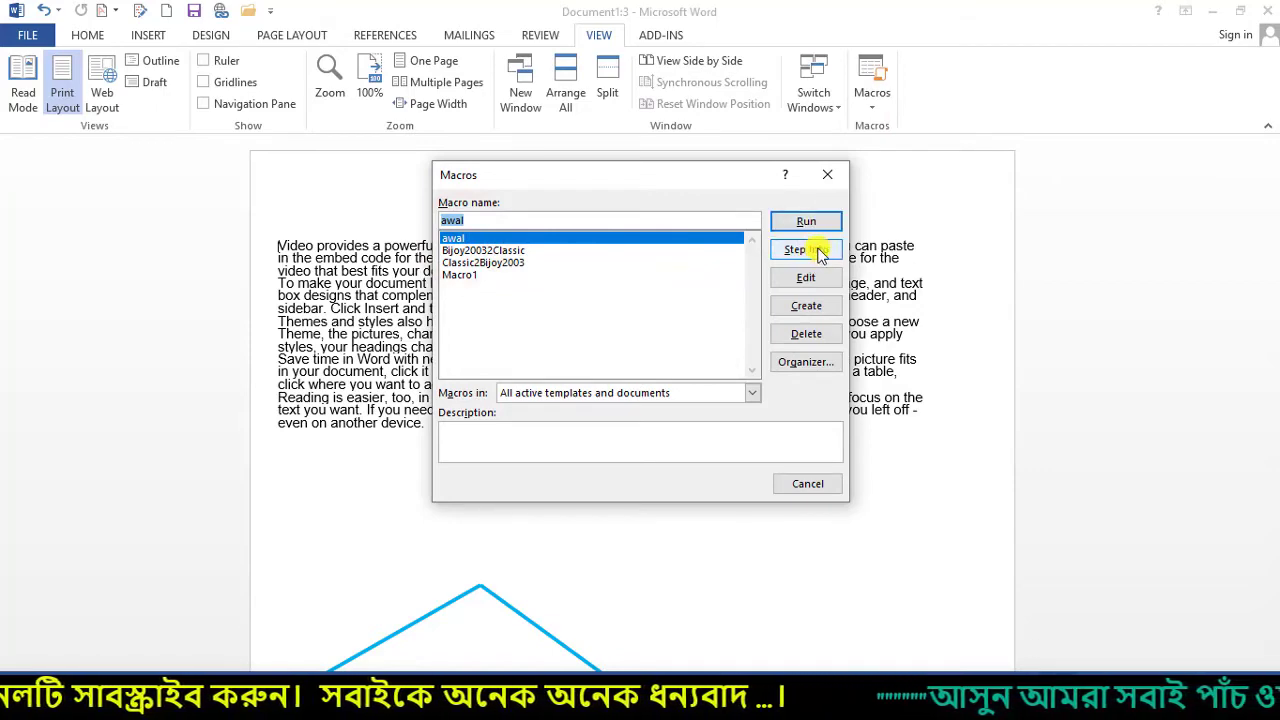
pyautogui.click(808, 280)
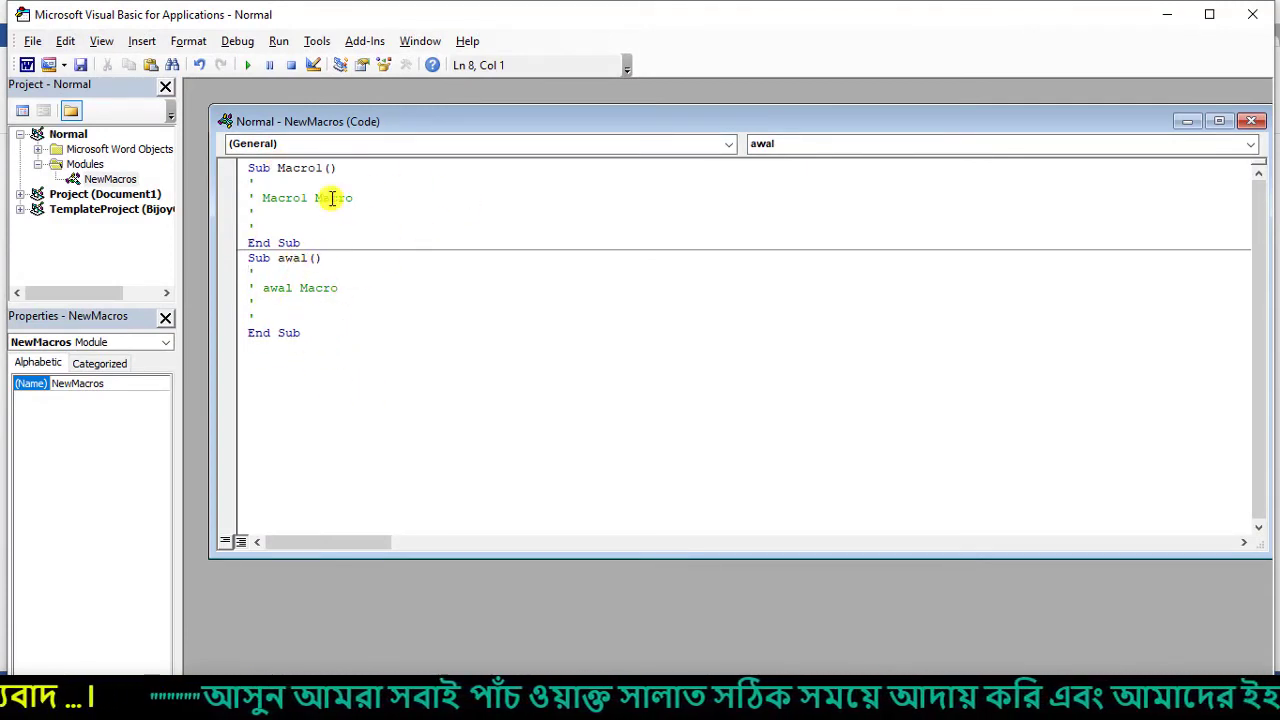
# - Click into the macro code, then close the Visual Basic editor
pyautogui.click(271, 244)
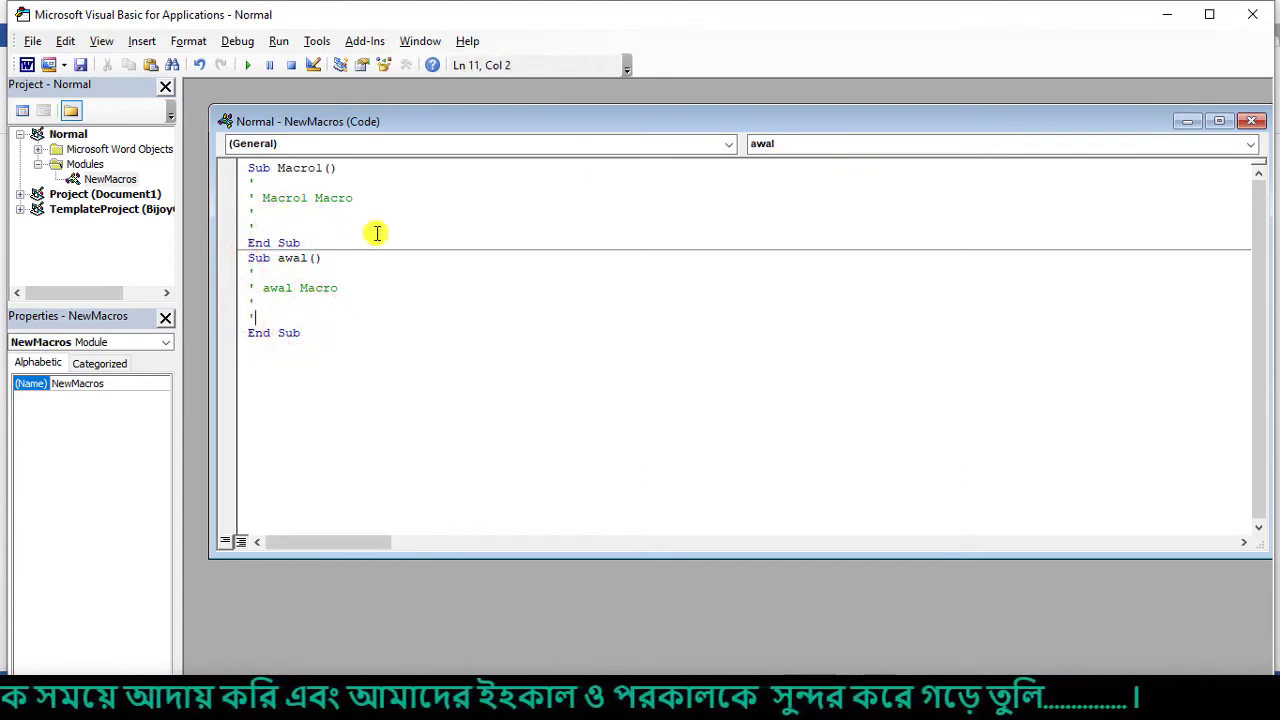
pyautogui.click(1253, 20)
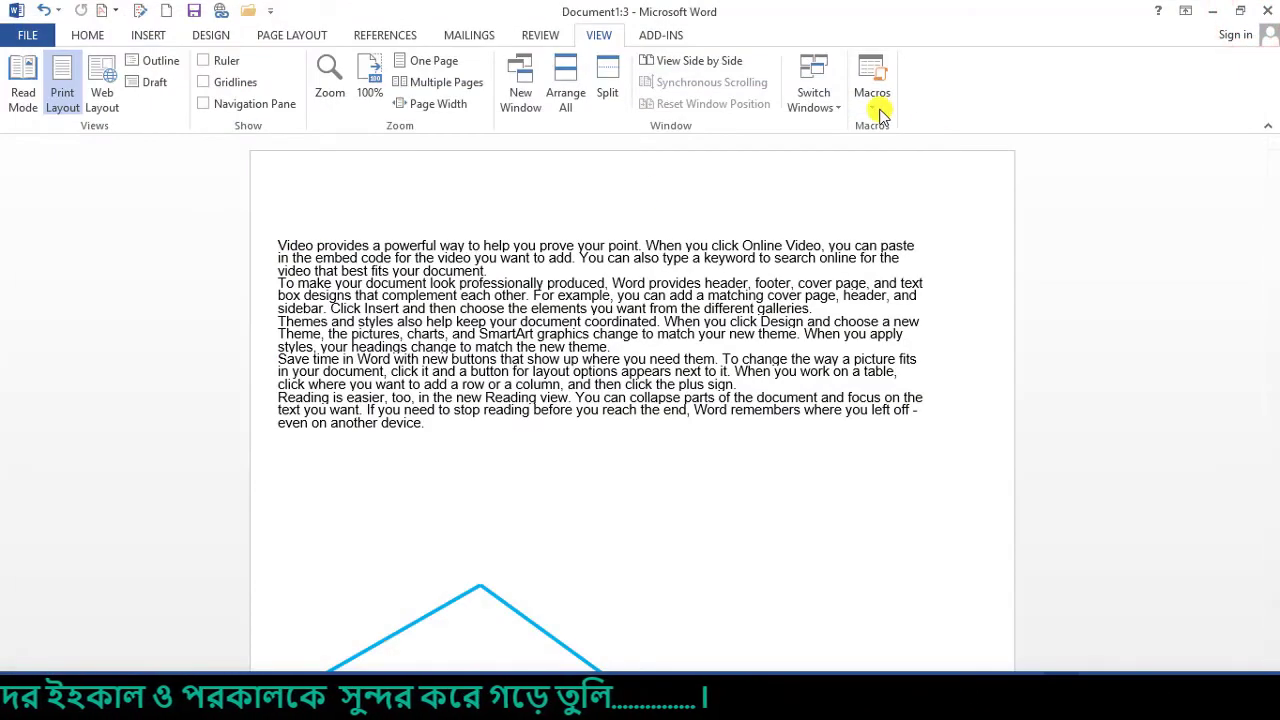
# - Start recording Macro2, assigning it to a toolbar button
pyautogui.click(875, 108)
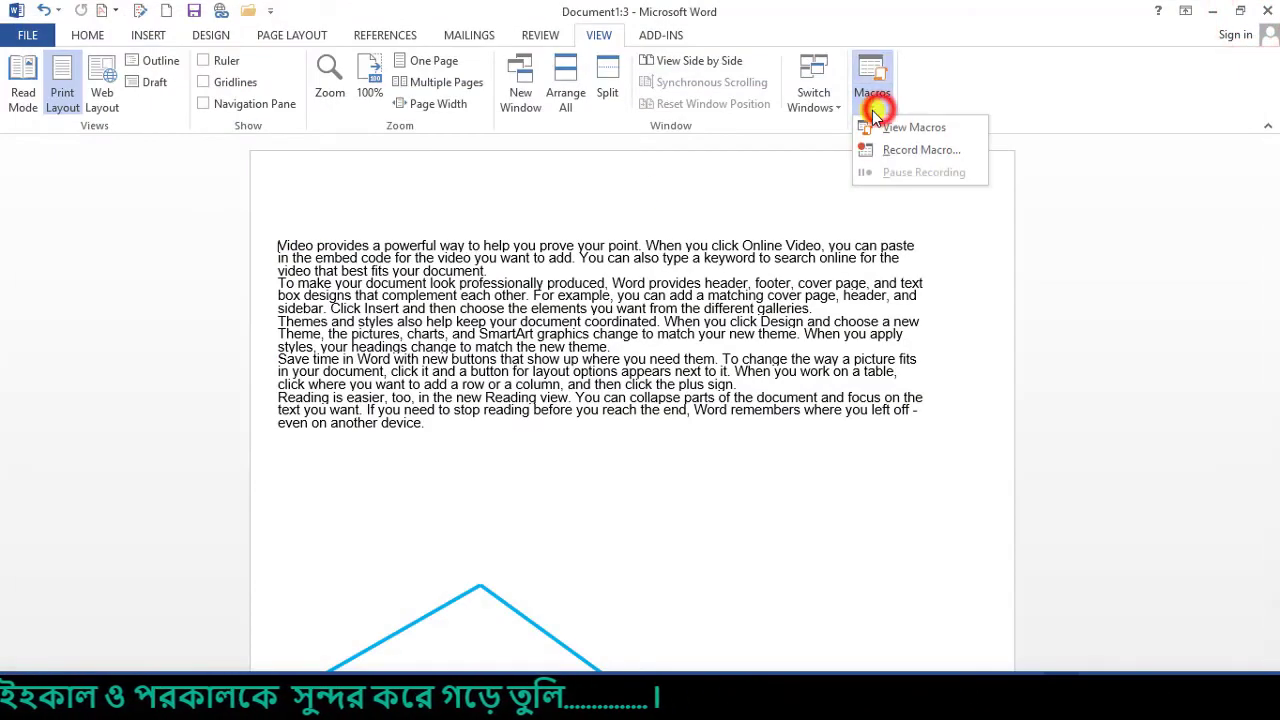
pyautogui.click(910, 150)
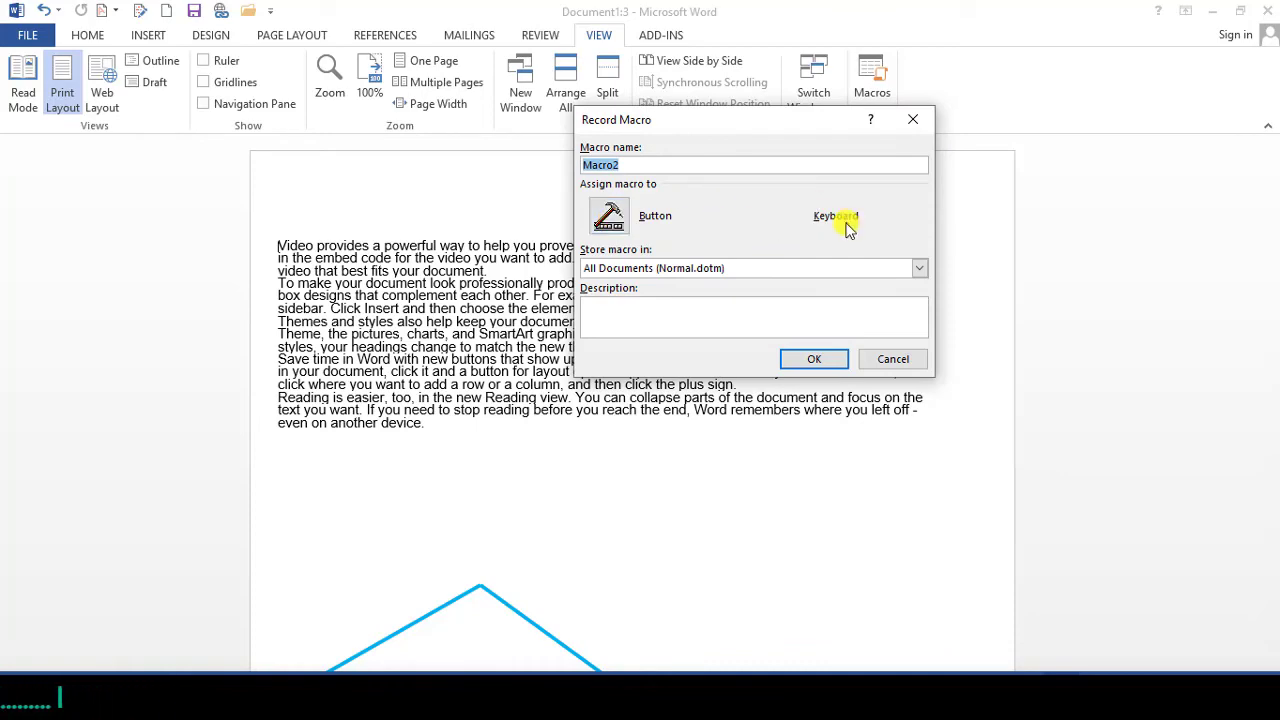
pyautogui.click(632, 222)
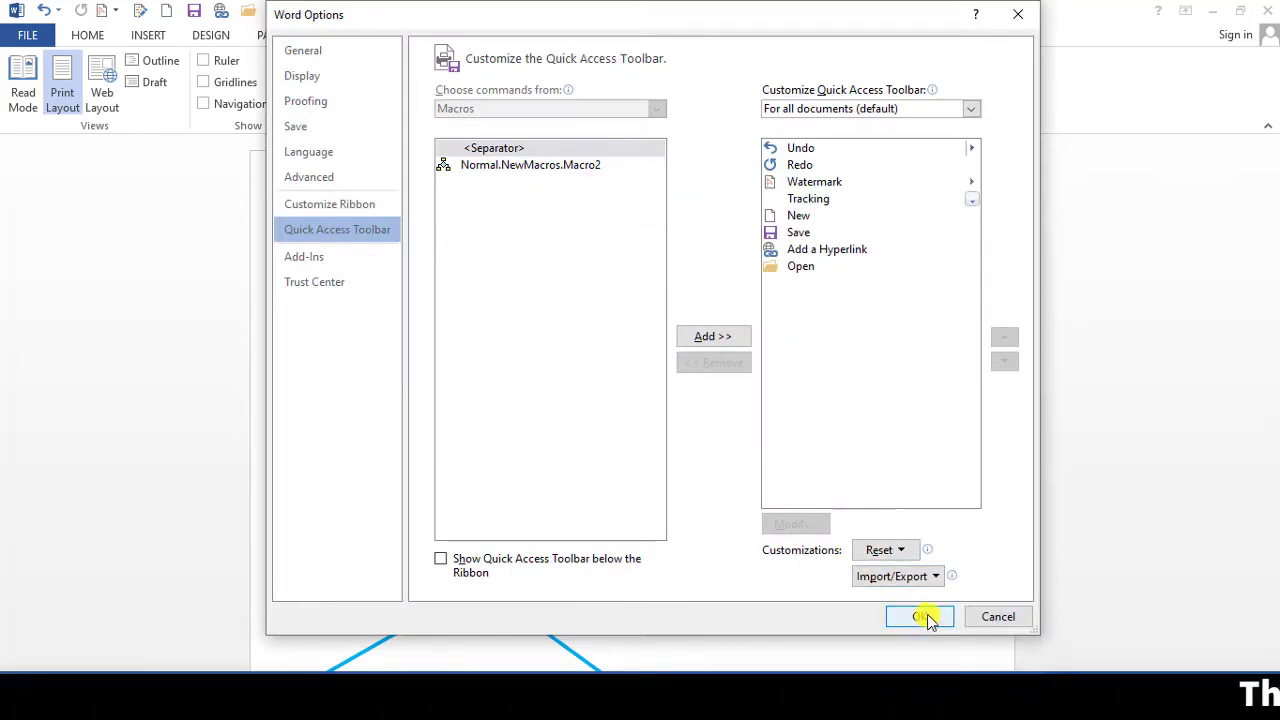
pyautogui.click(1027, 22)
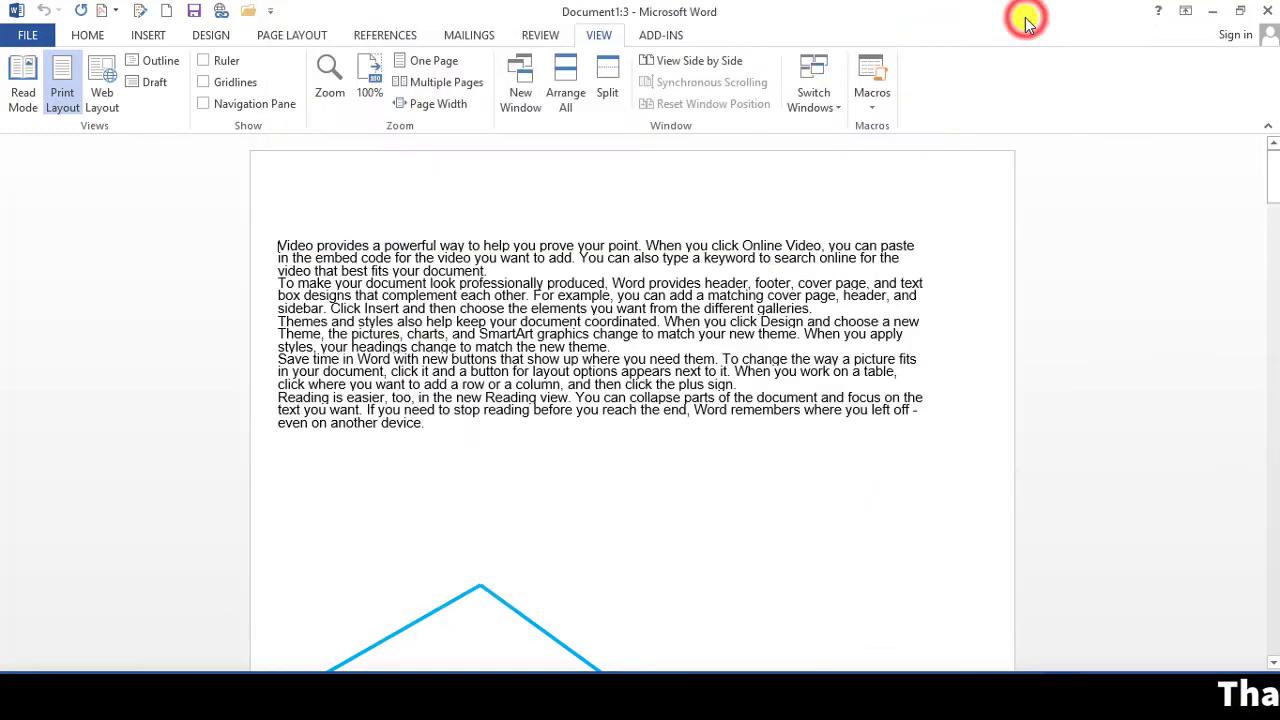
pyautogui.click(872, 98)
pyautogui.click(595, 471)
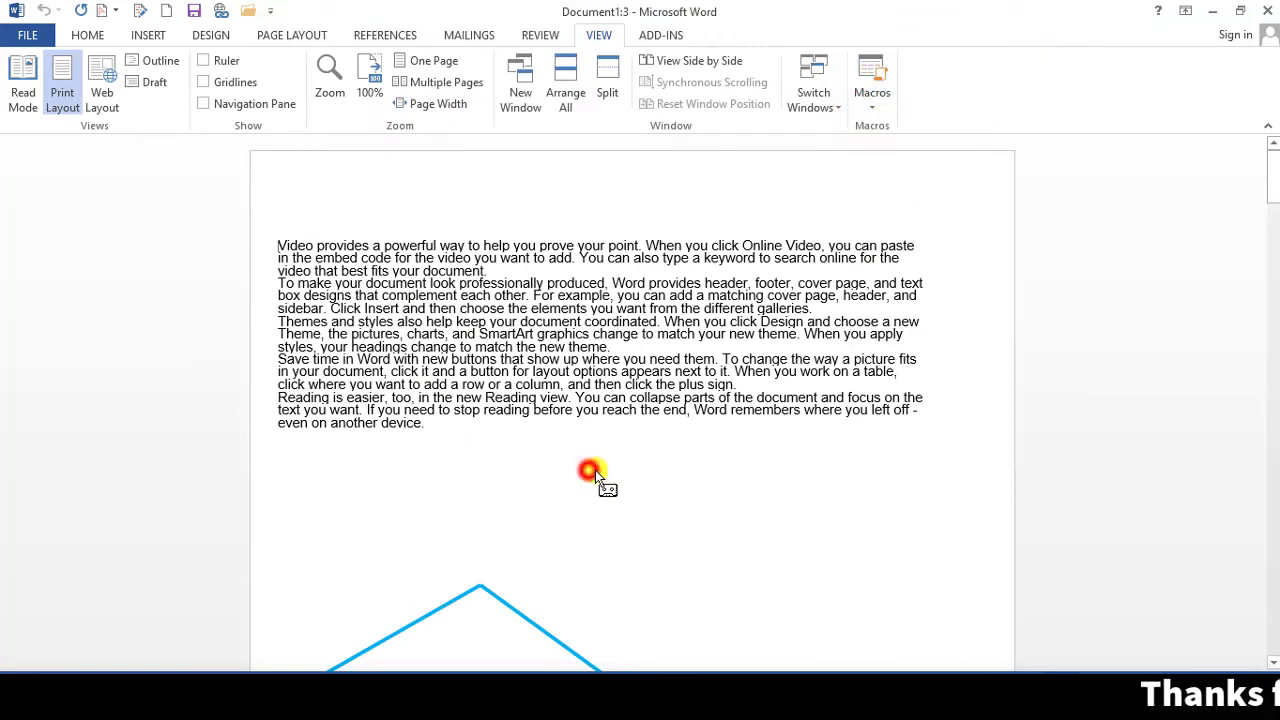
# - Turn on Ruler and Gridlines, stop recording Macro2, and open the saved macros list
pyautogui.click(374, 491)
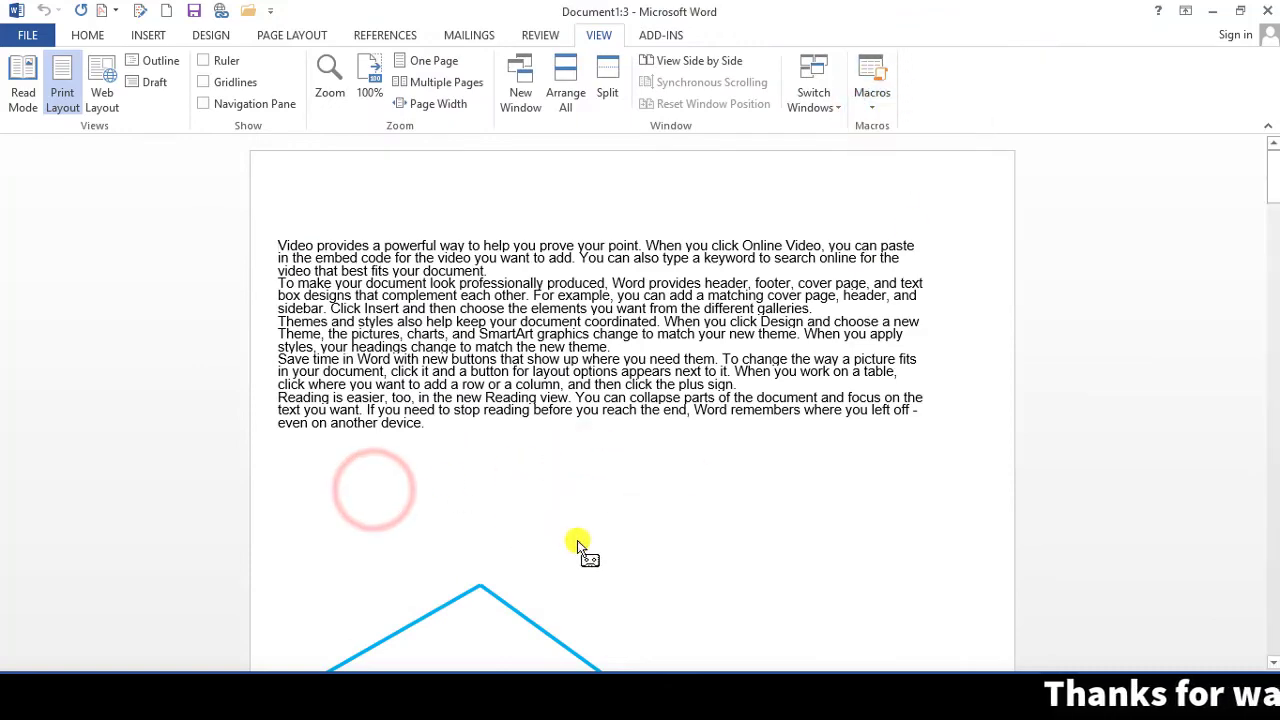
pyautogui.scroll(-3, 457, 396)
pyautogui.click(226, 57)
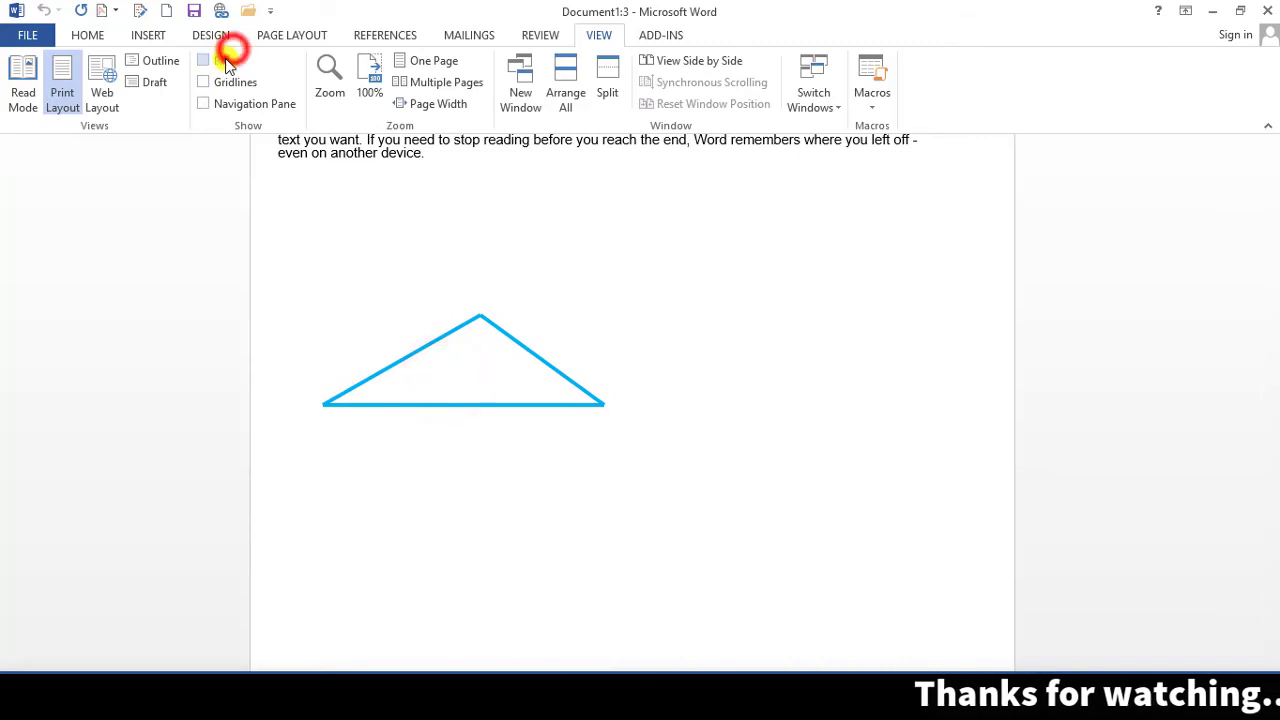
pyautogui.click(203, 82)
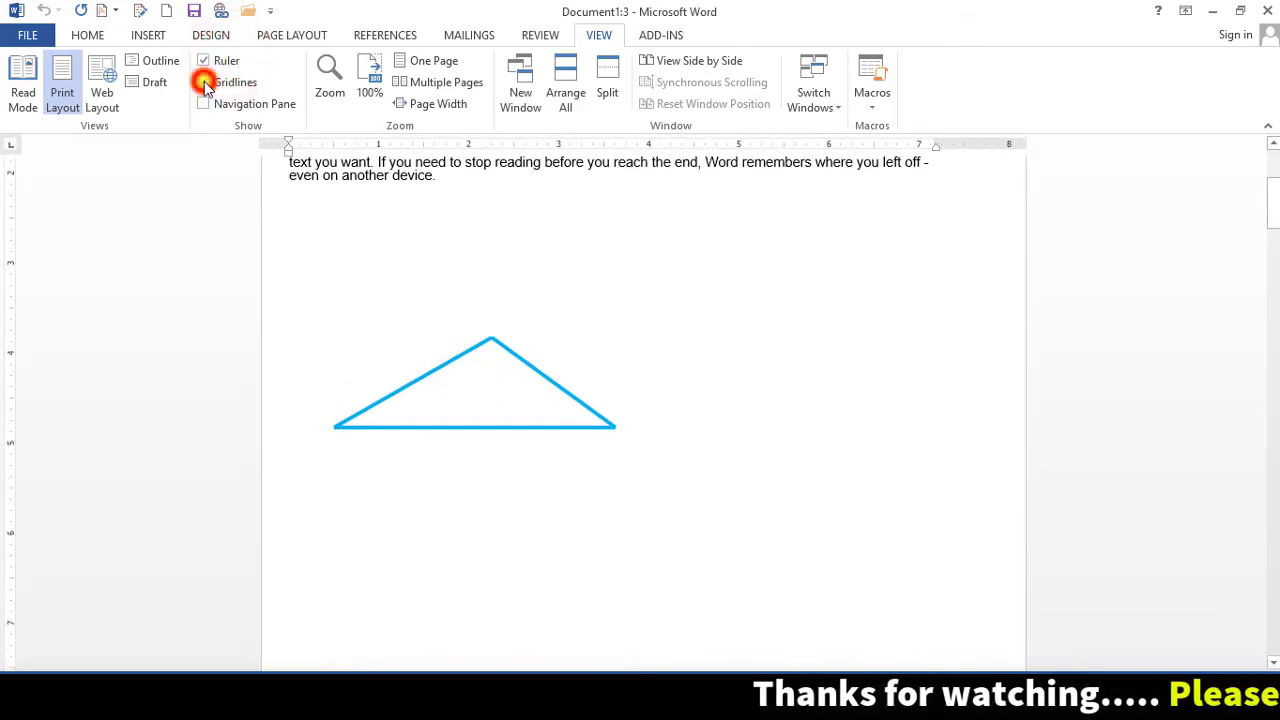
pyautogui.click(870, 102)
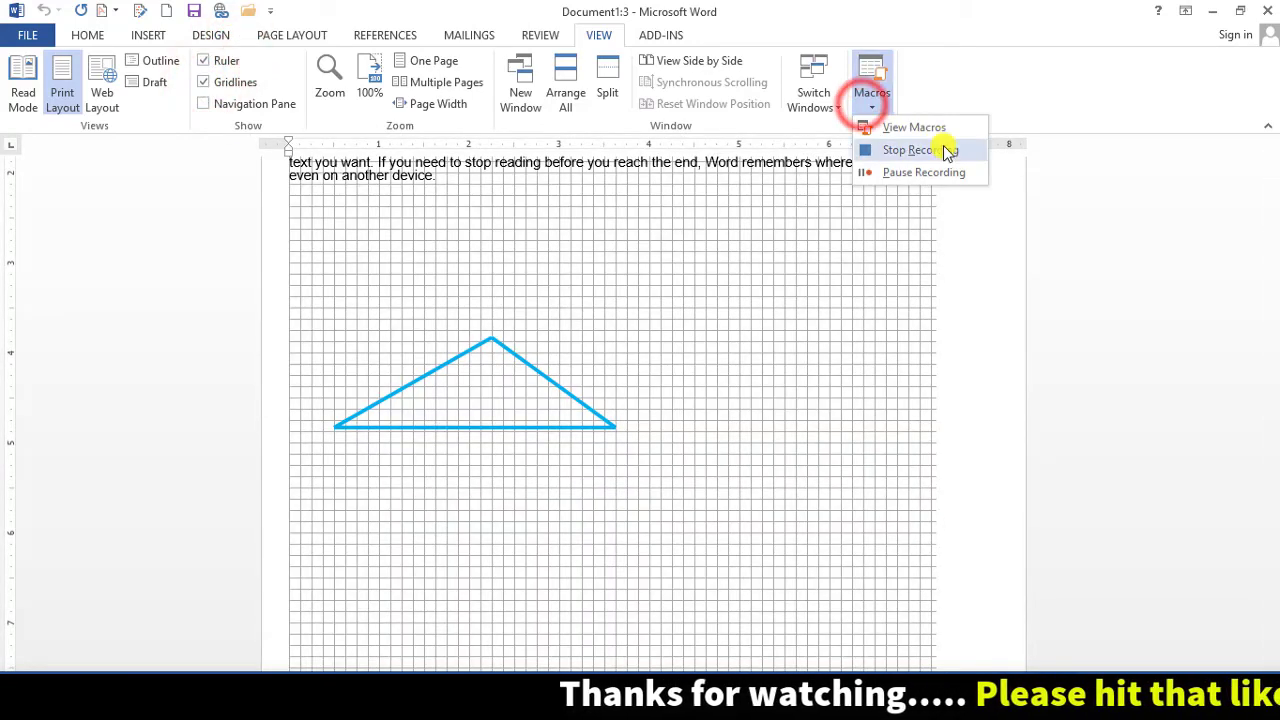
pyautogui.click(868, 150)
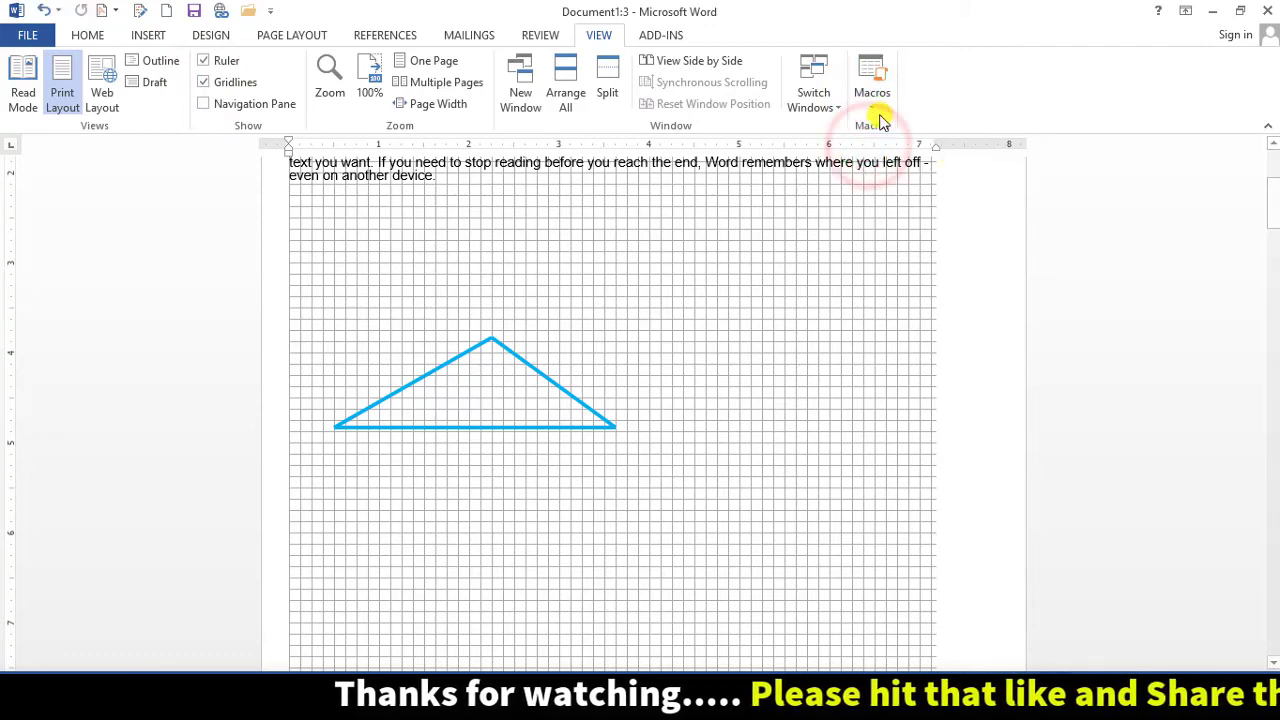
pyautogui.click(871, 100)
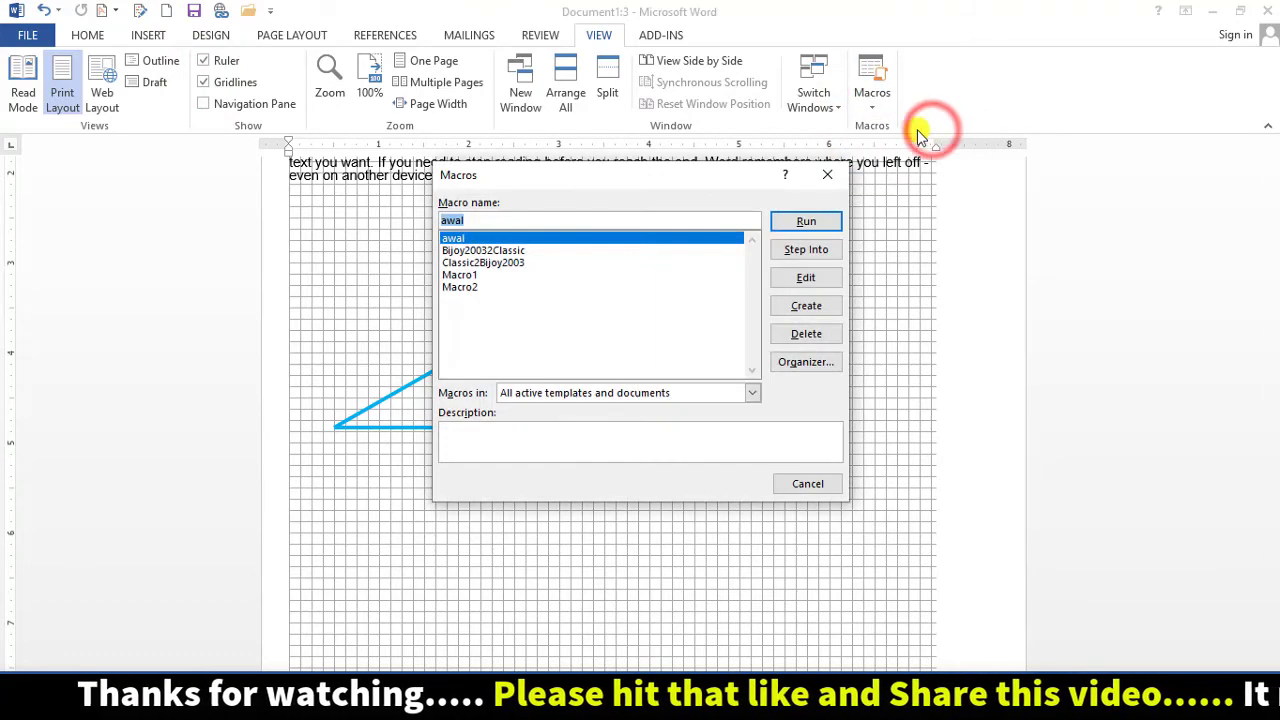
# - Open Macro2 for editing in the VBA editor to view its ruler and gridline toggle code
pyautogui.click(808, 277)
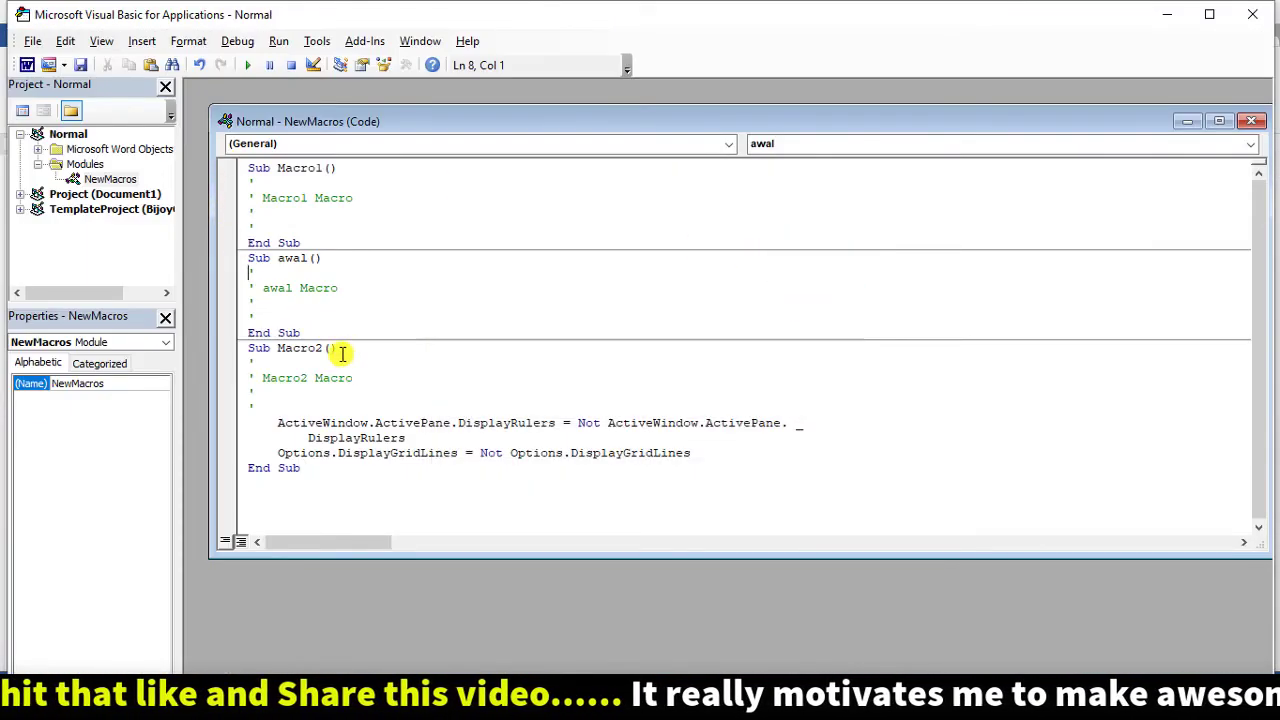
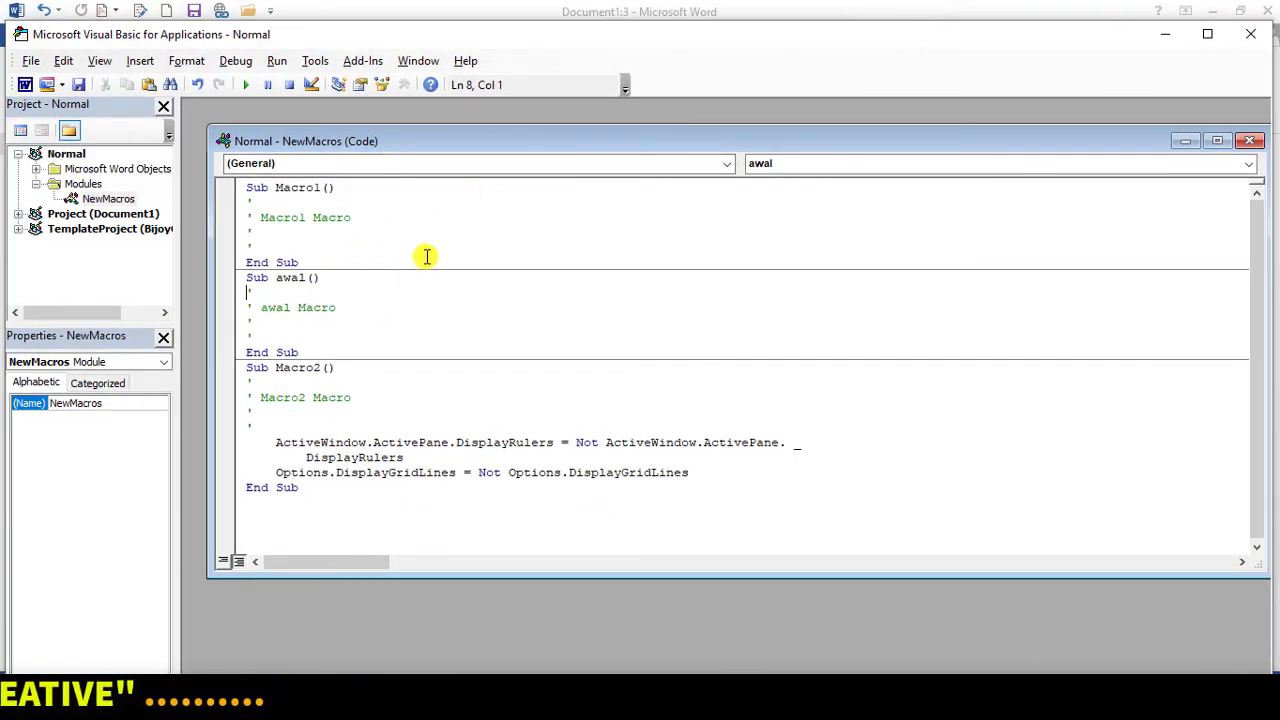
# - Browse the module's Macro1, Macro2 and declarations sections in the VBA editor
pyautogui.click(800, 160)
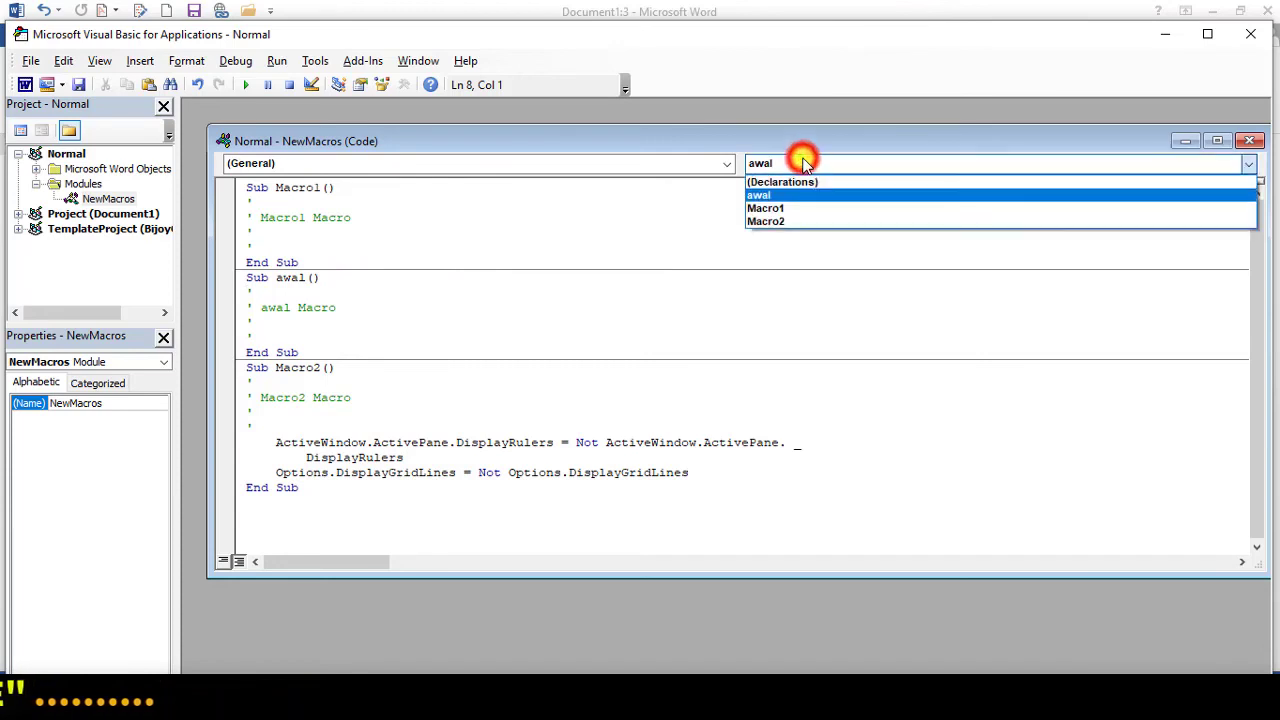
pyautogui.click(775, 210)
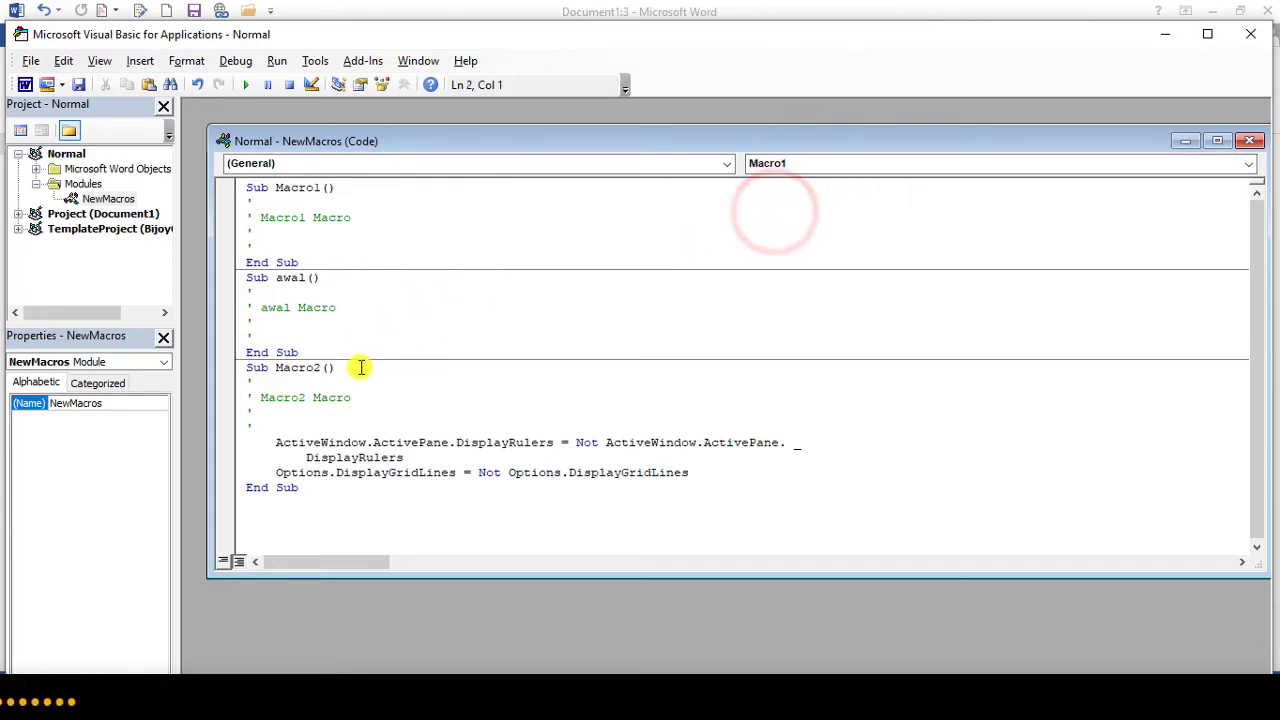
pyautogui.click(778, 172)
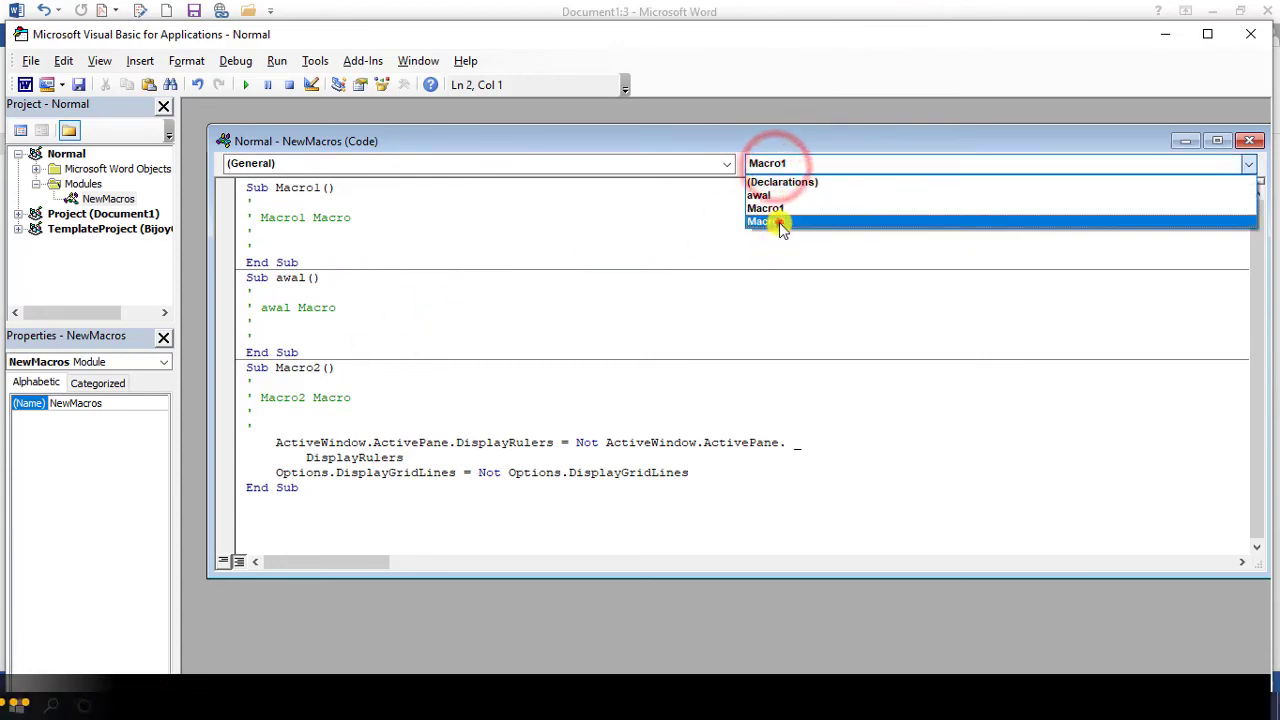
pyautogui.click(779, 222)
pyautogui.click(797, 165)
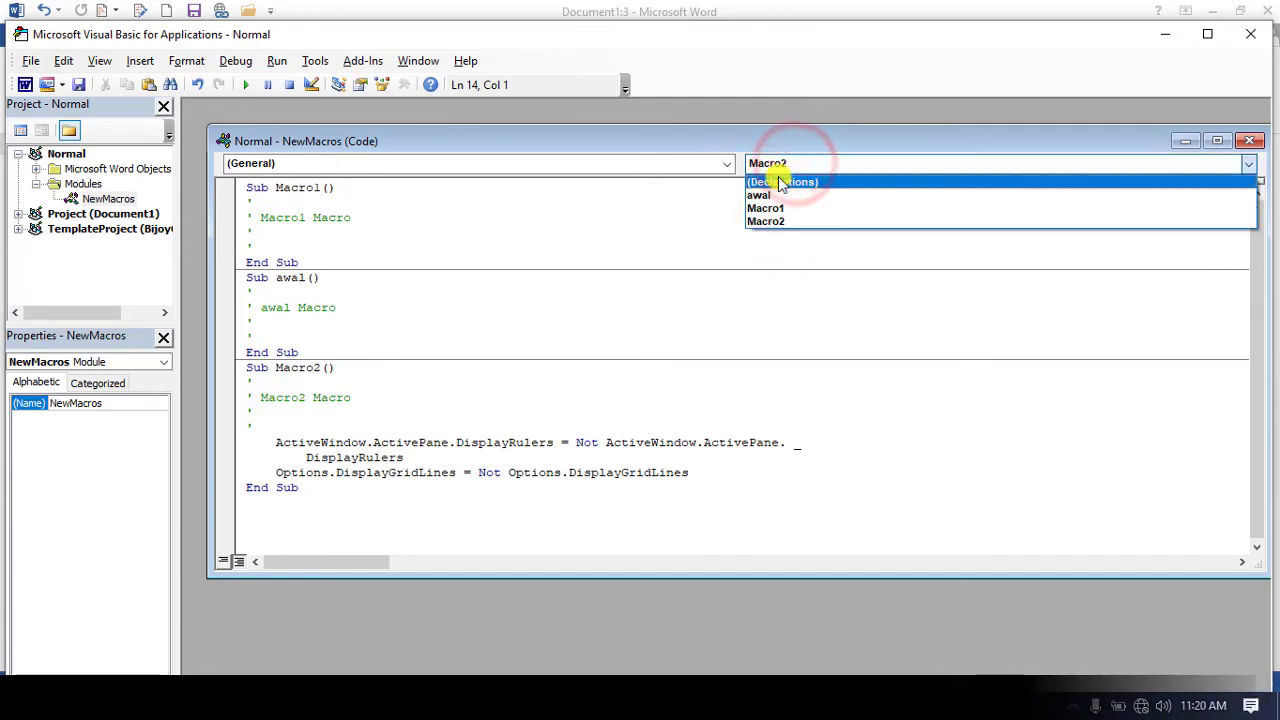
pyautogui.click(782, 177)
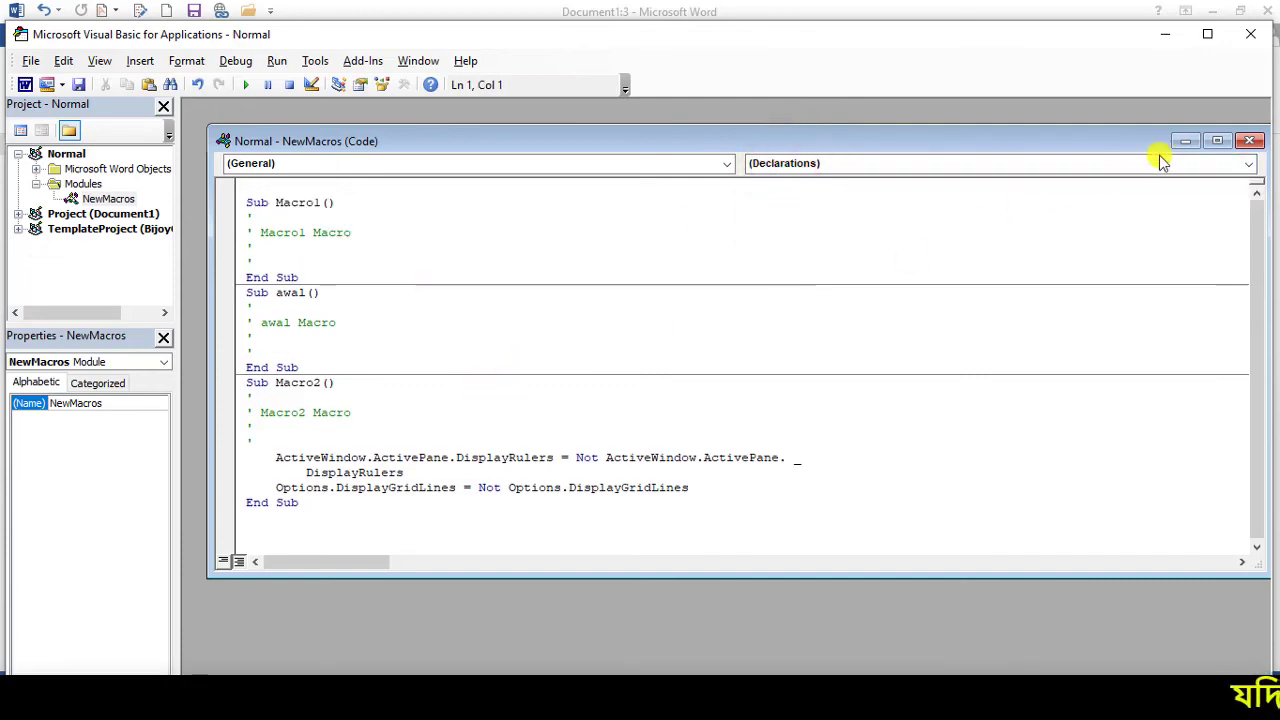
# - Close the VBA editor, turn off gridlines and the ruler, and scroll to the page top
pyautogui.click(1248, 36)
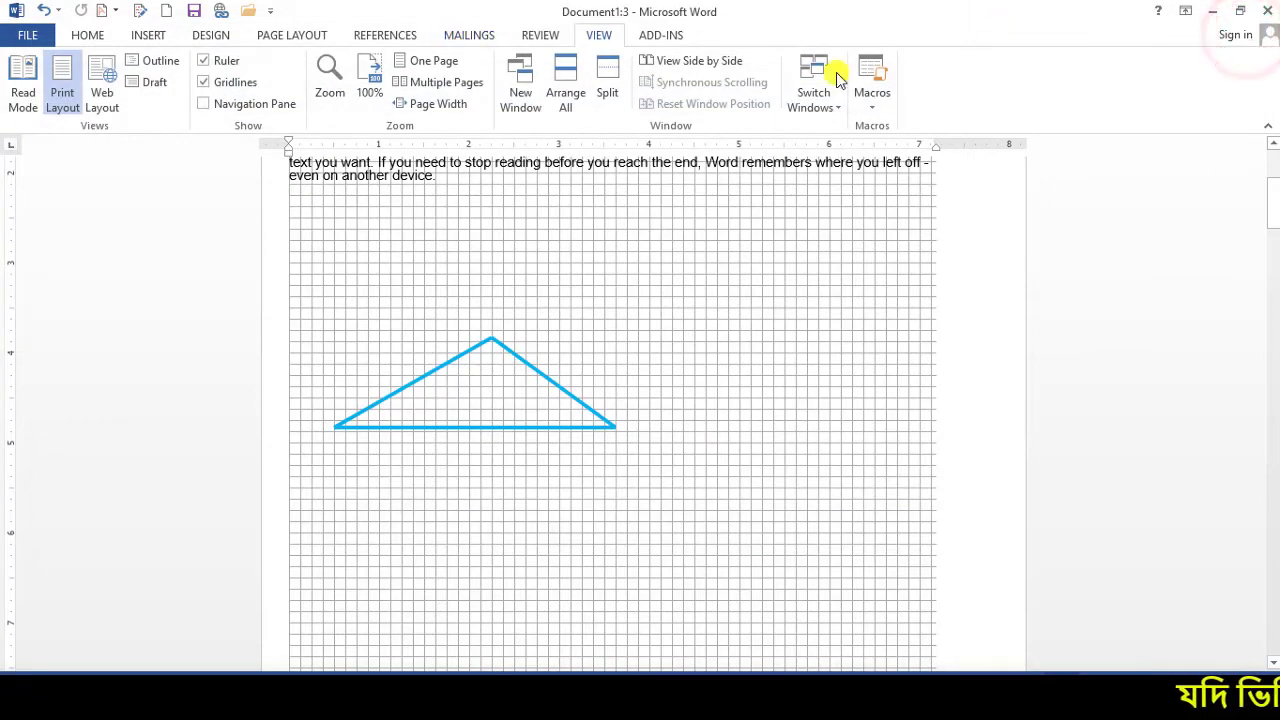
pyautogui.click(204, 82)
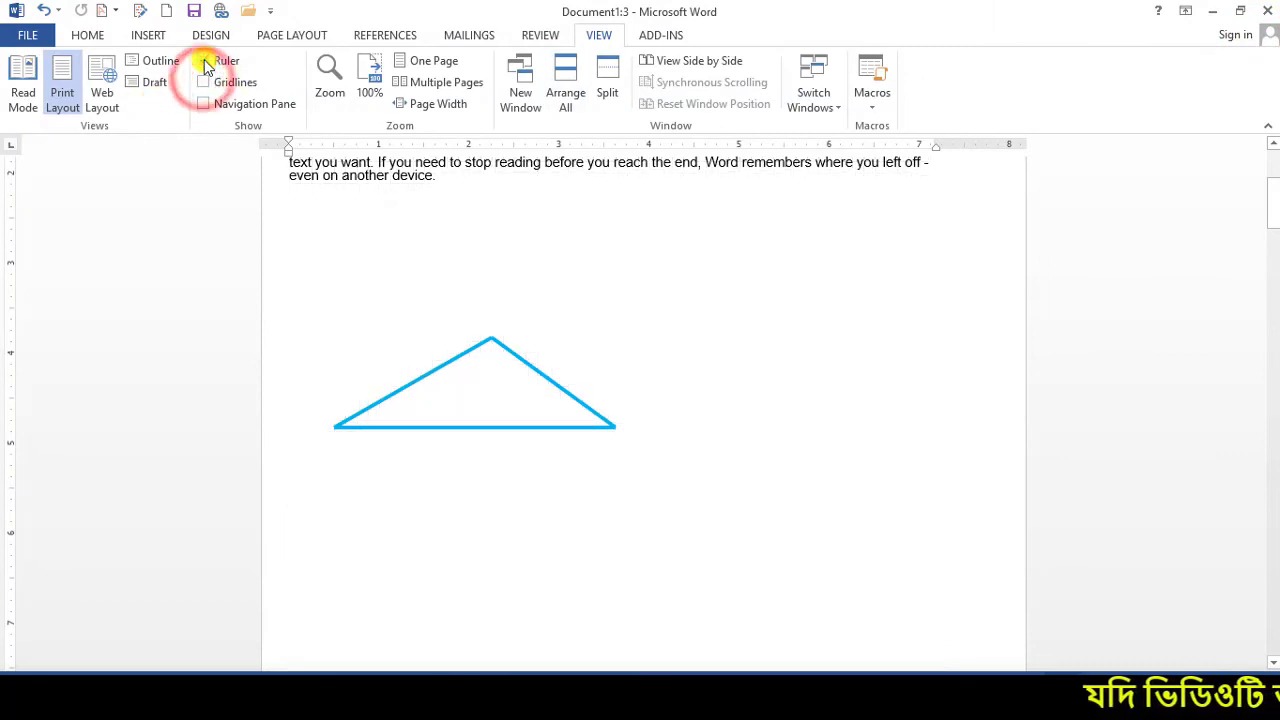
pyautogui.click(203, 60)
pyautogui.scroll(5, 580, 278)
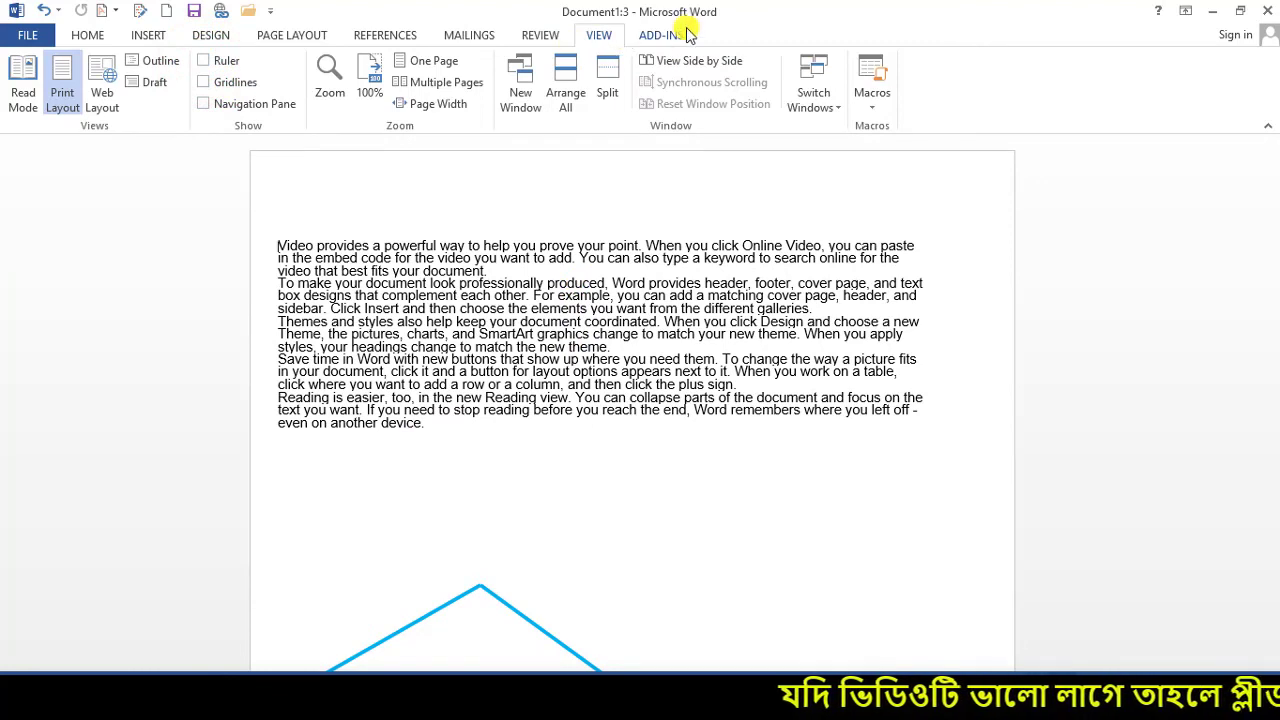
# - On the ADD-INS tab, select the paragraphs from 'Themes' to 'device'
pyautogui.click(650, 40)
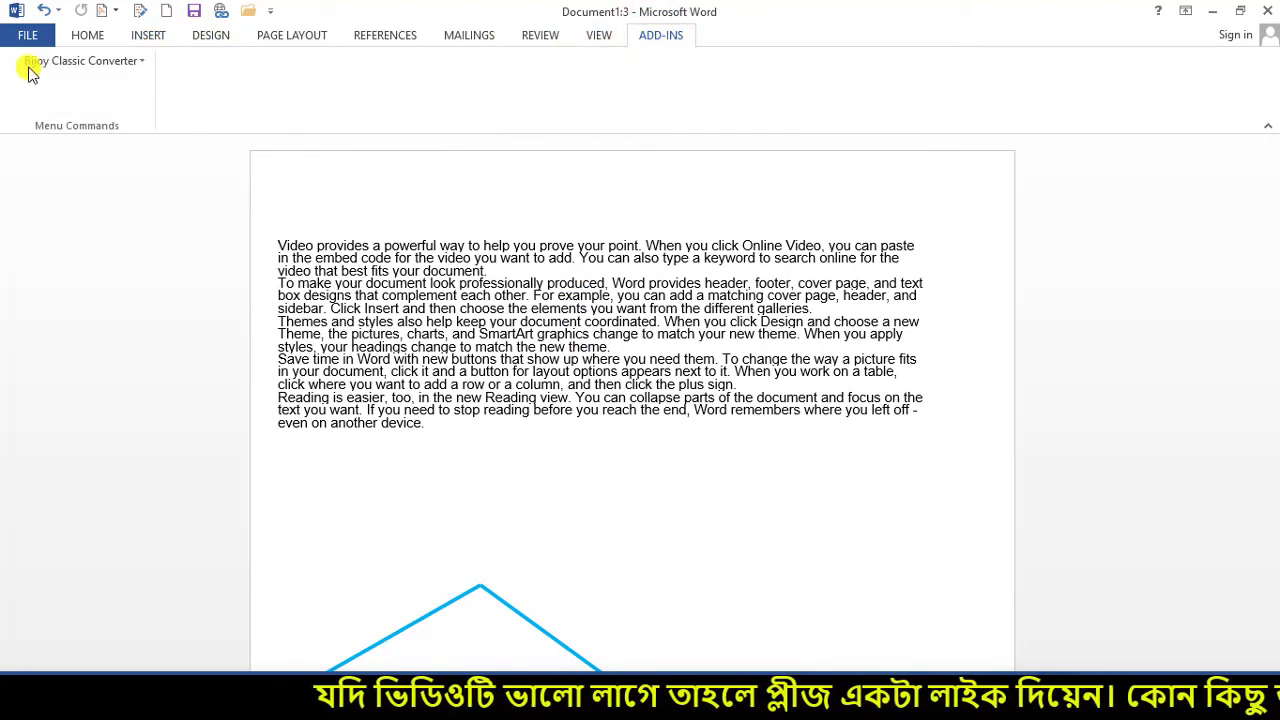
pyautogui.click(141, 60)
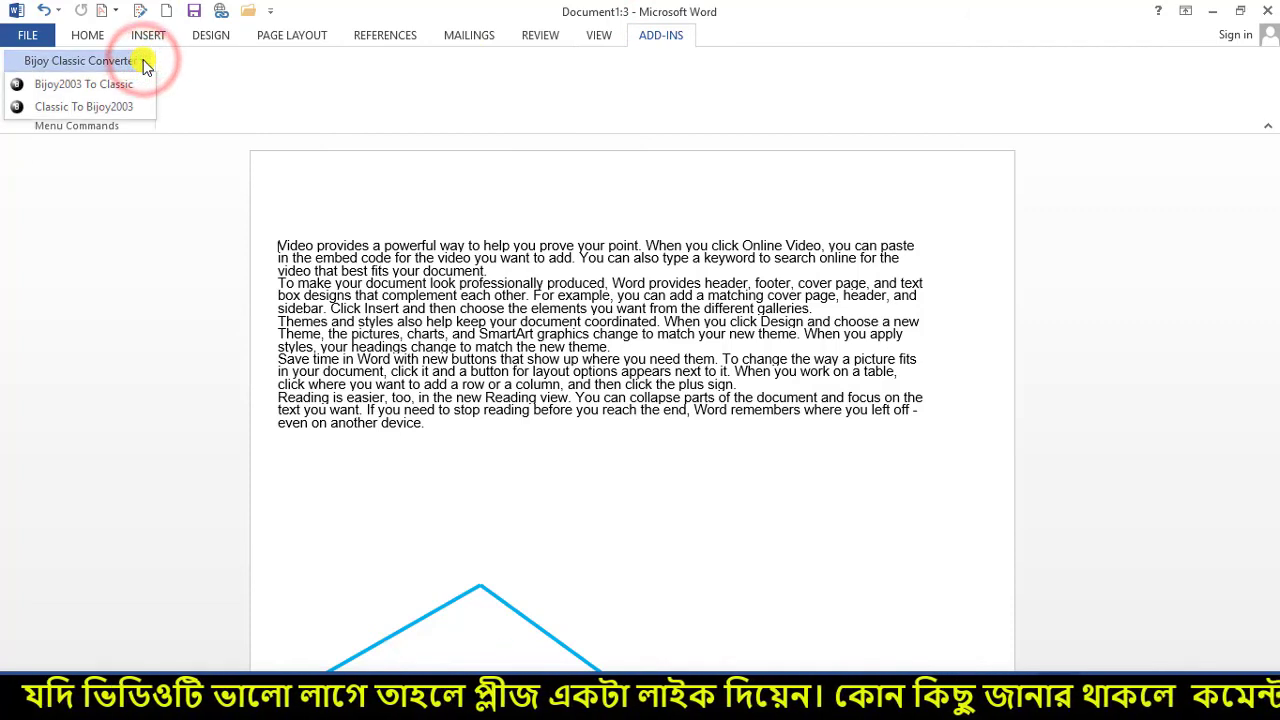
pyautogui.click(343, 289)
pyautogui.moveTo(440, 436); pyautogui.dragTo(264, 246)
# - Convert the selected text from Bijoy2003 to Classic with the Bijoy Classic Converter
pyautogui.click(146, 61)
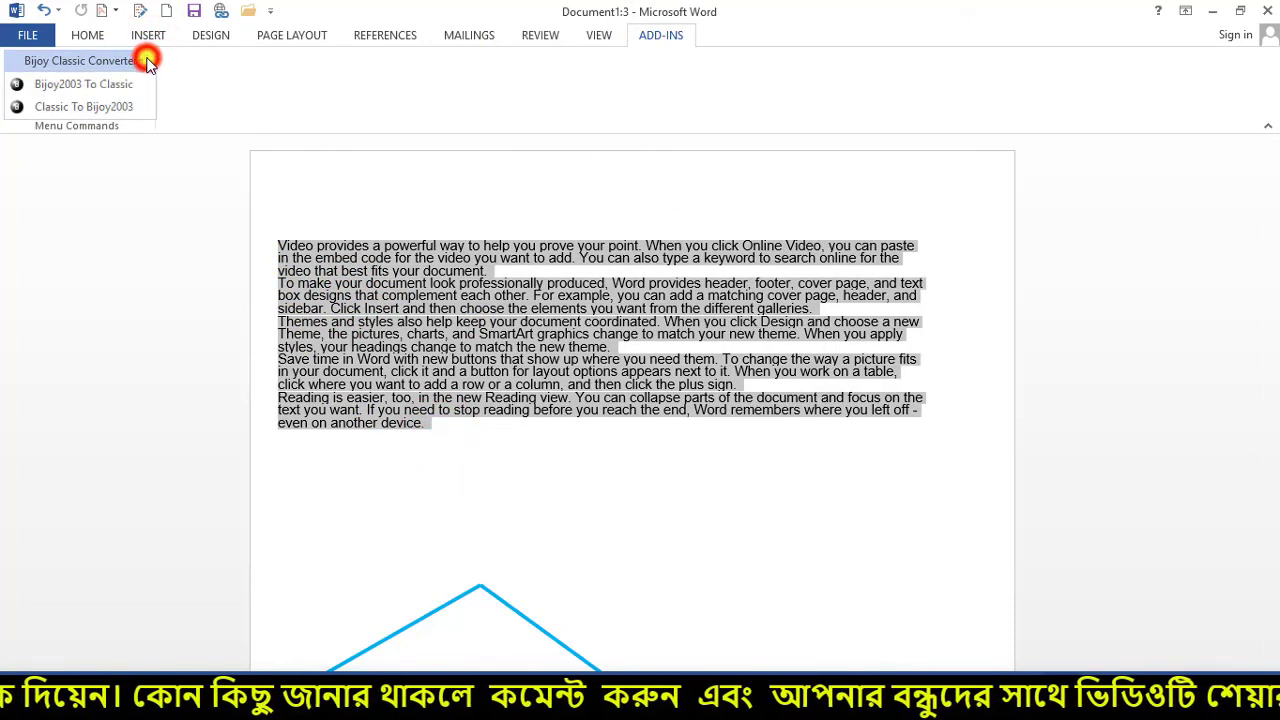
pyautogui.click(90, 84)
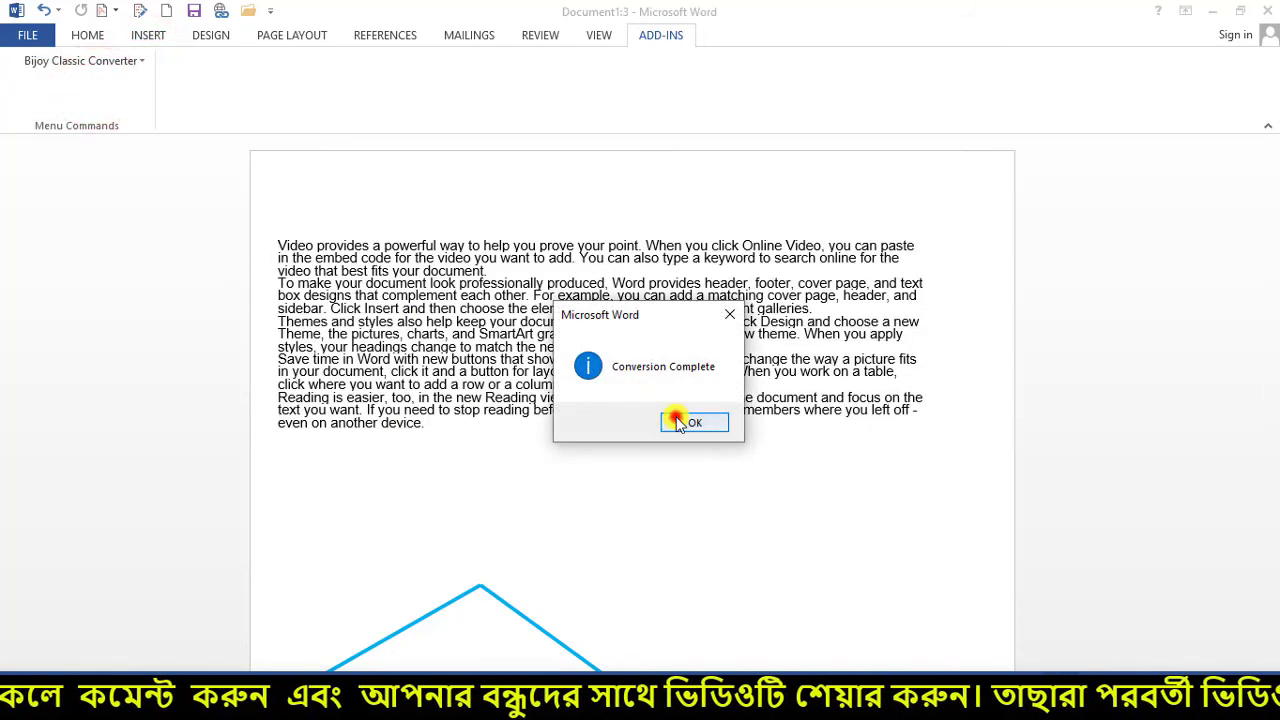
pyautogui.click(690, 422)
pyautogui.click(146, 62)
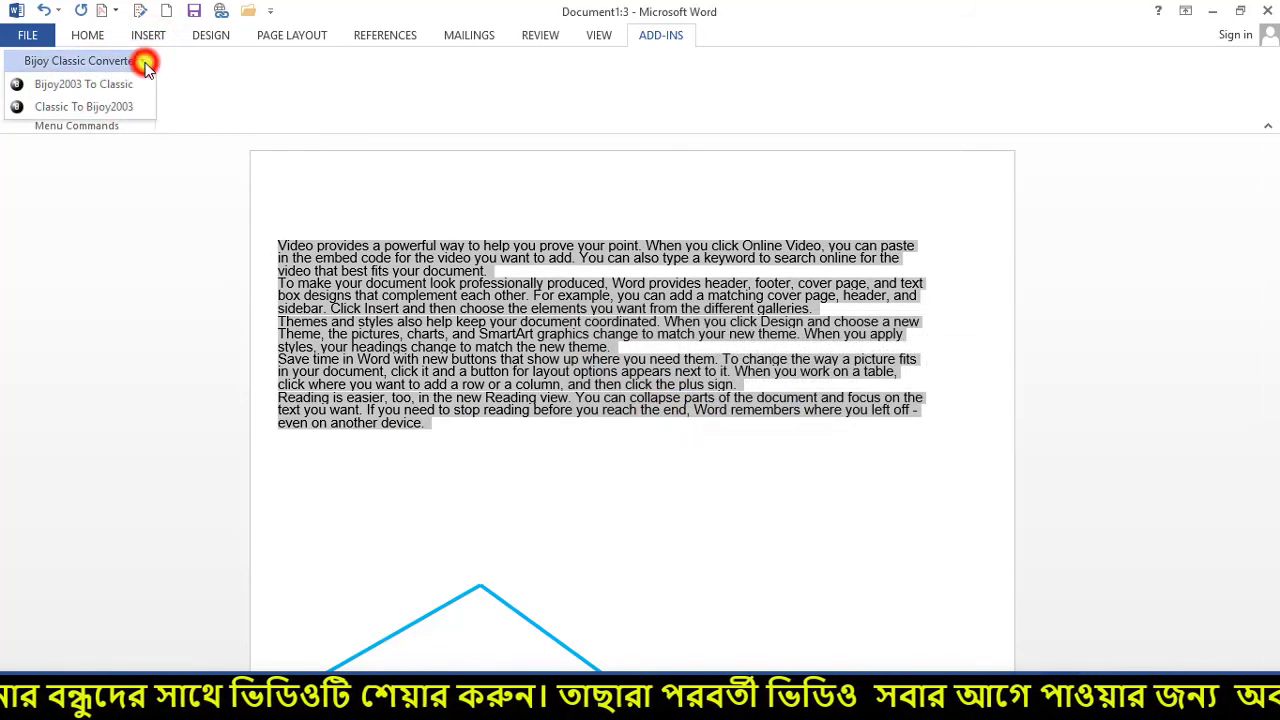
pyautogui.click(625, 422)
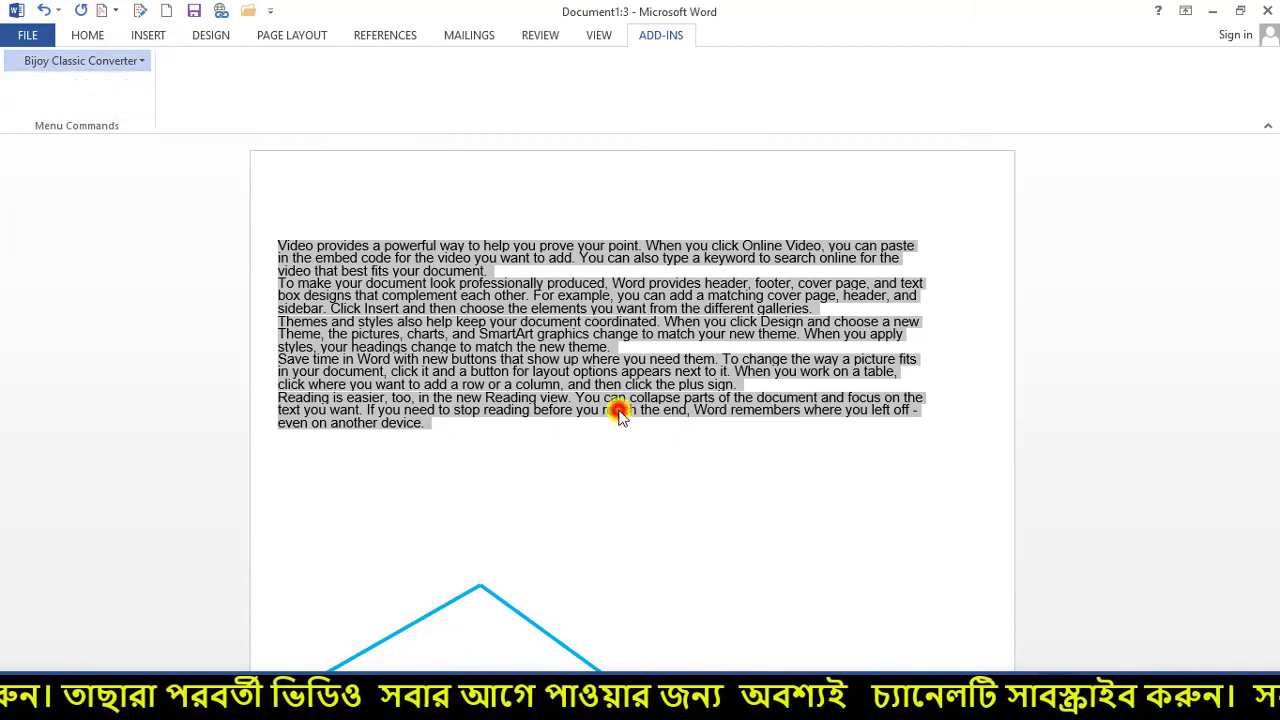
# - From the HOME tab, delete all five paragraphs and the blue triangle, leaving a blank page
pyautogui.click(83, 35)
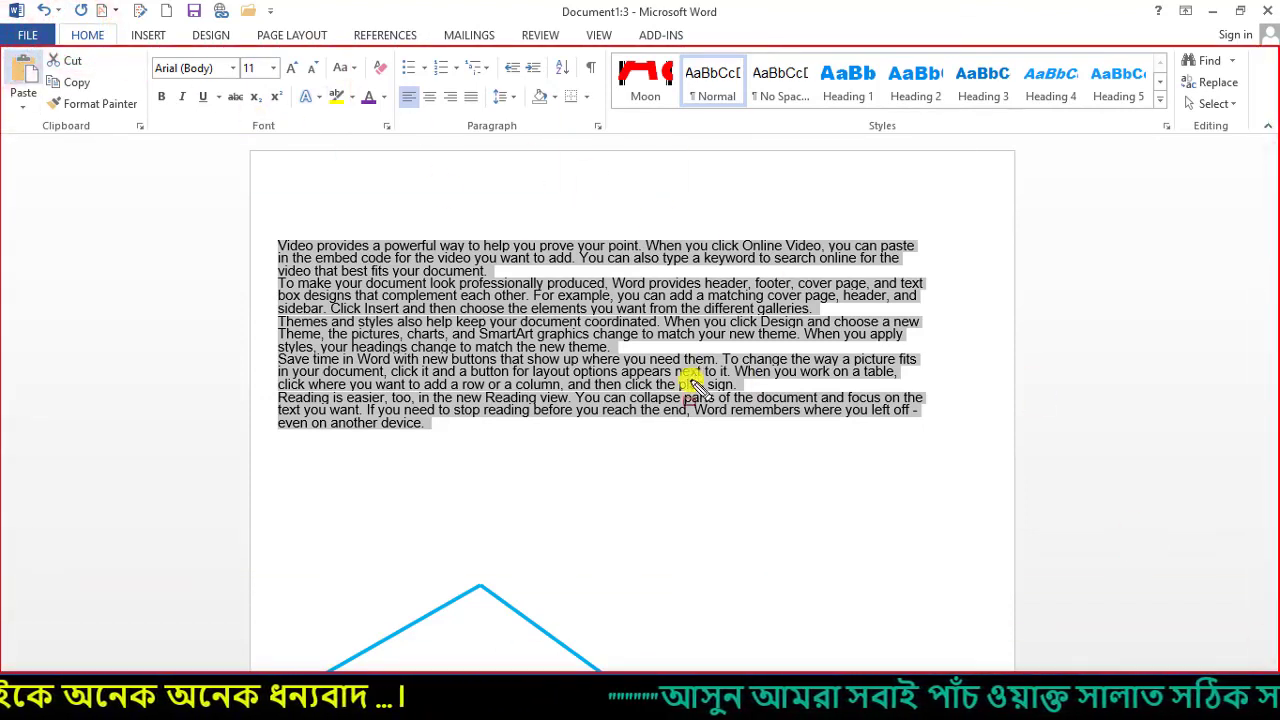
pyautogui.moveTo(745, 480); pyautogui.dragTo(680, 416)
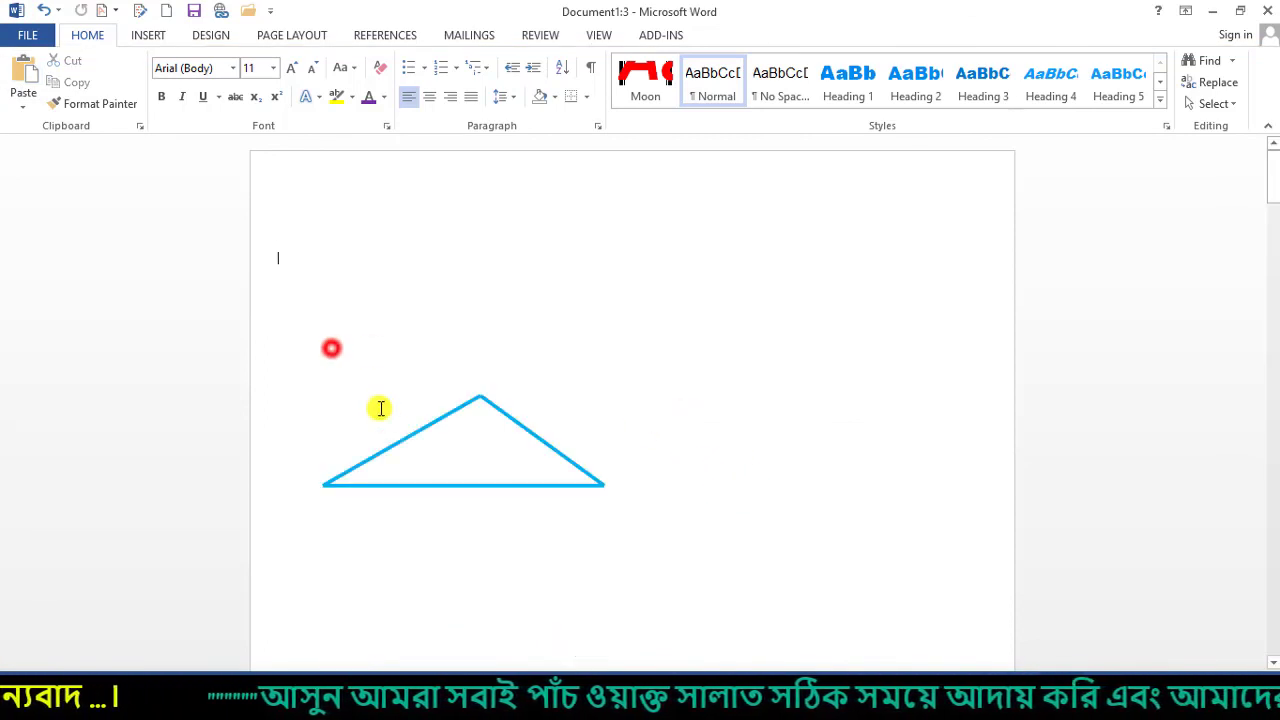
pyautogui.hotkey('ctrl', 'a')
pyautogui.press('Delete')
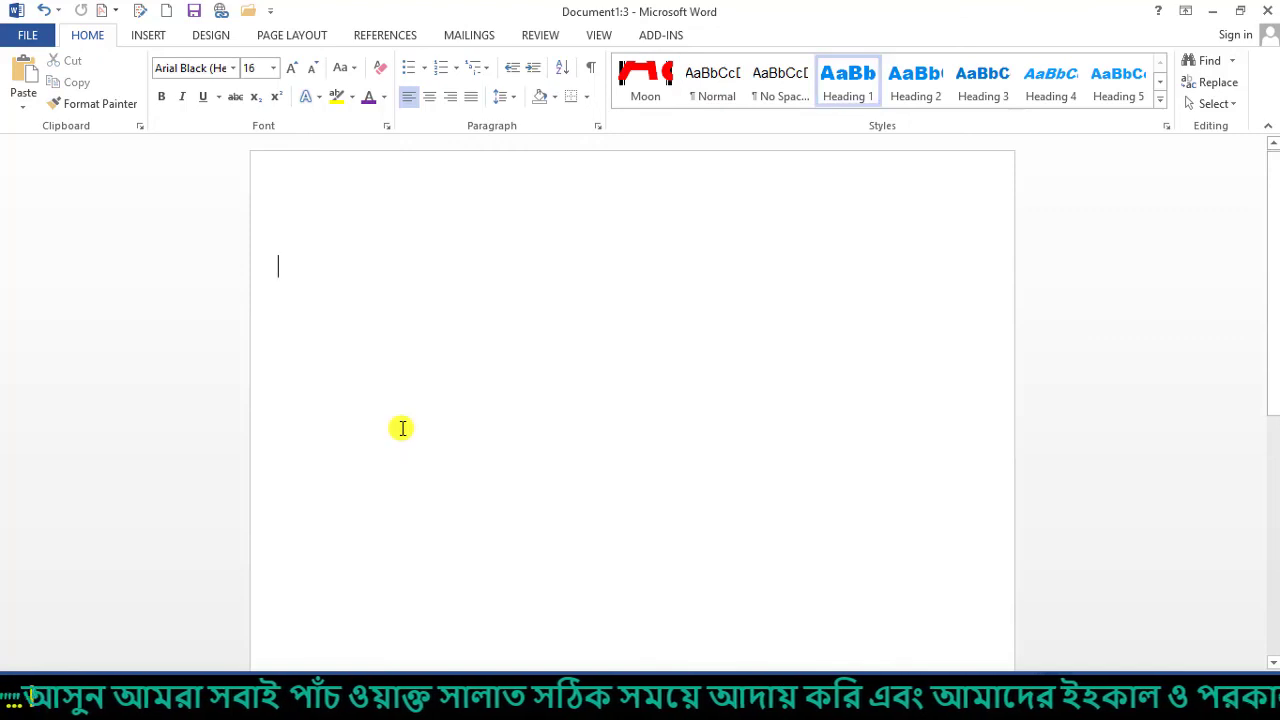